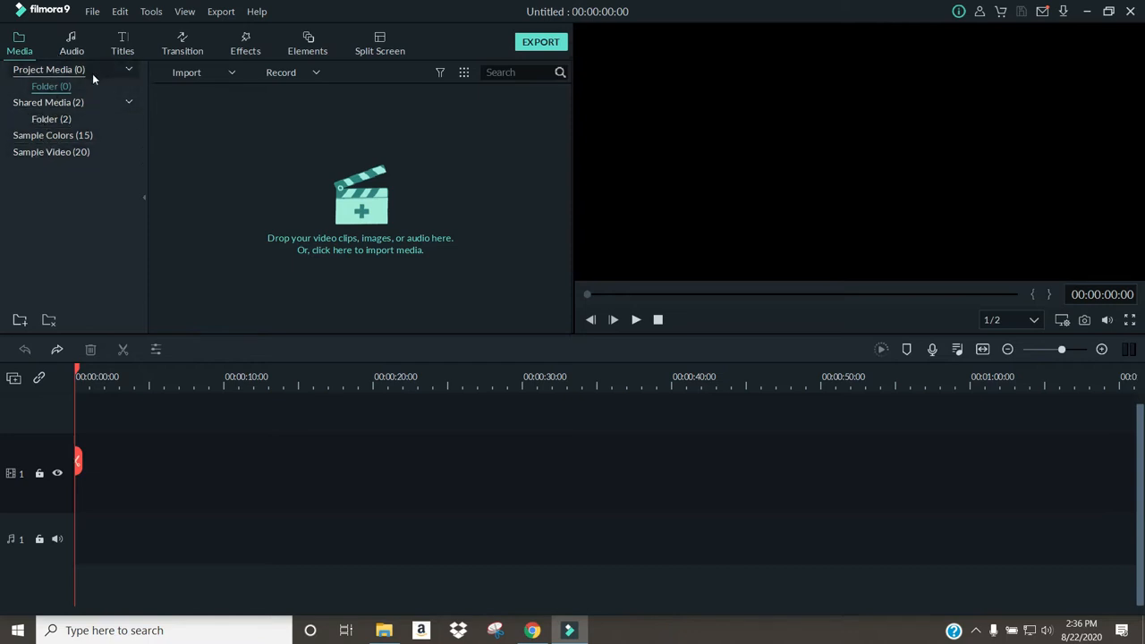
Look through the included audio library and the included title templates
left_click(75, 45)
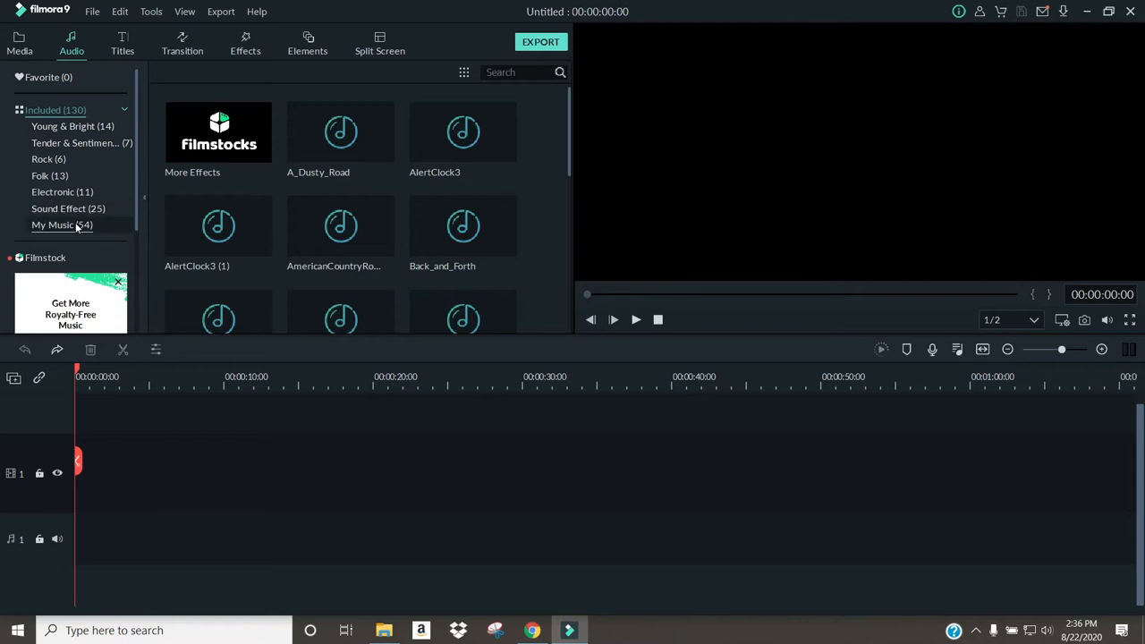
left_click(125, 49)
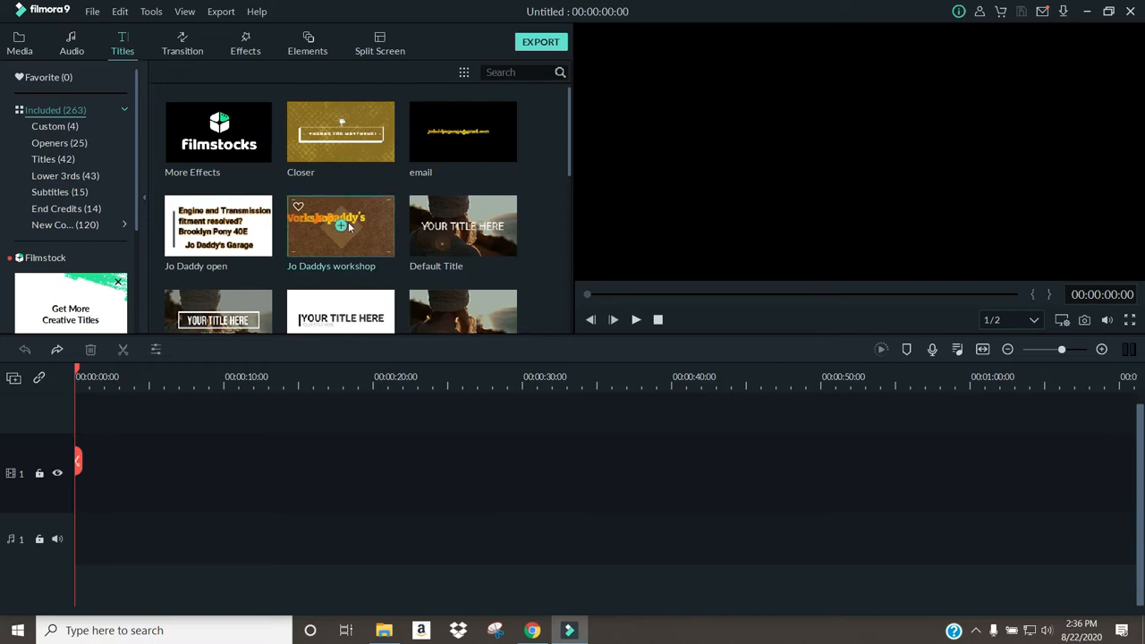
scroll(349, 227, "down", 5)
scroll(460, 234, "down", 3)
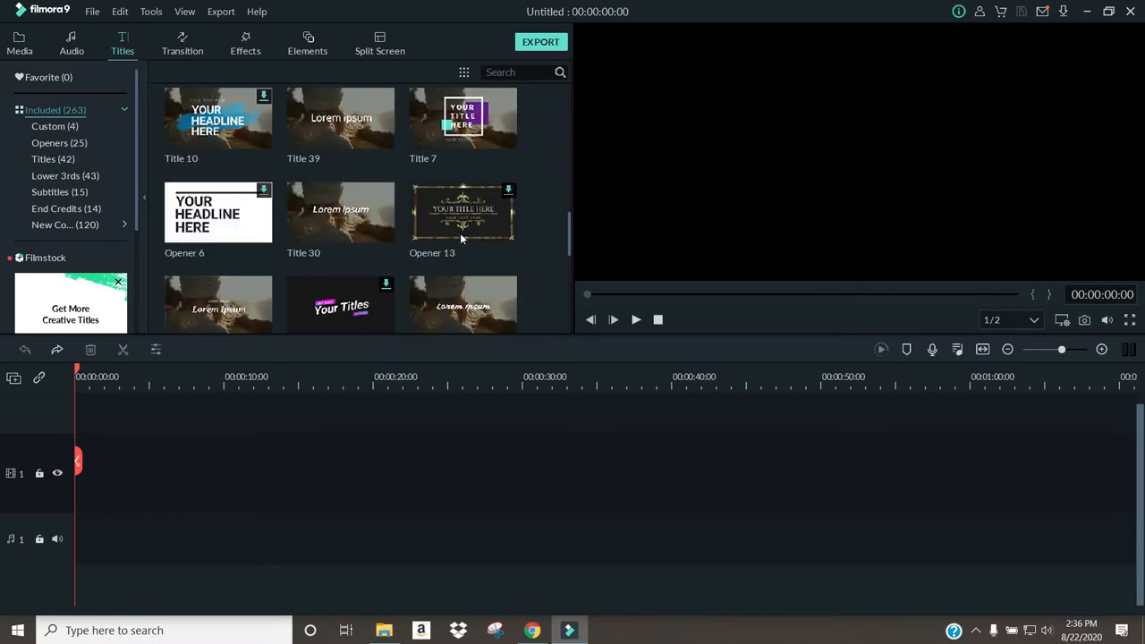
scroll(460, 232, "down", 3)
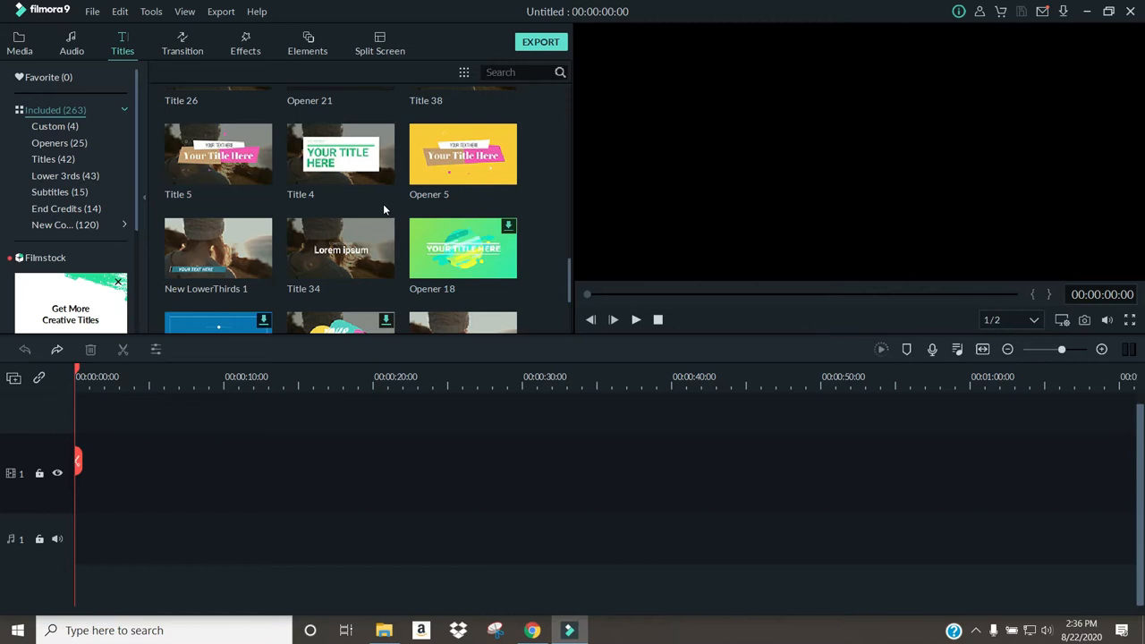
scroll(383, 207, "up", 8)
scroll(383, 207, "up", 3)
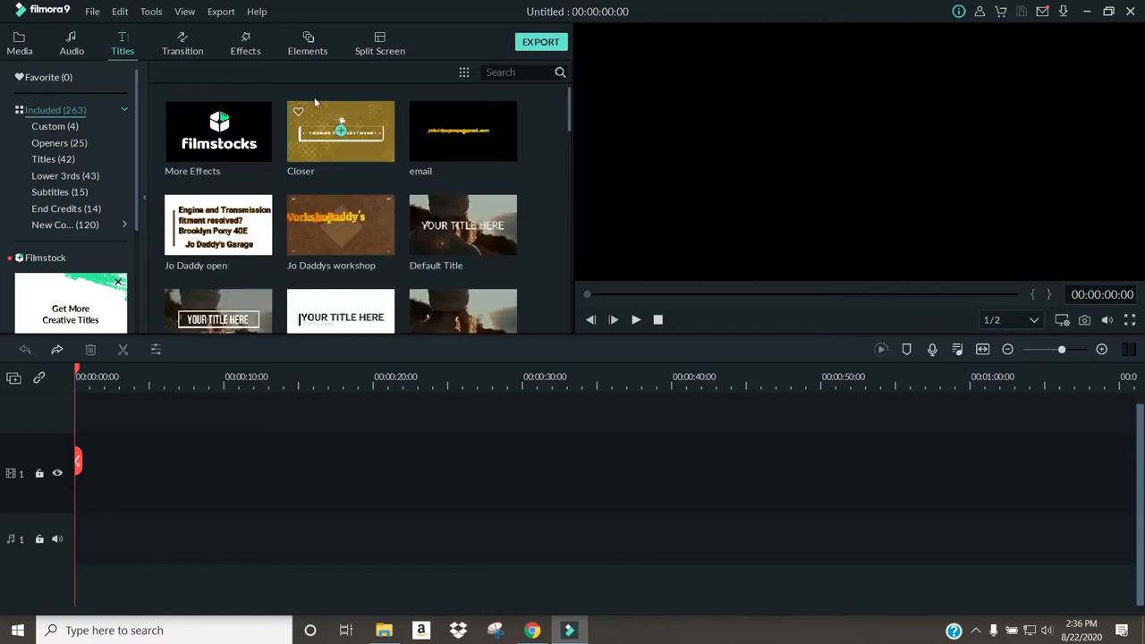
Look through the favorite and included transitions, and the included effects
left_click(182, 41)
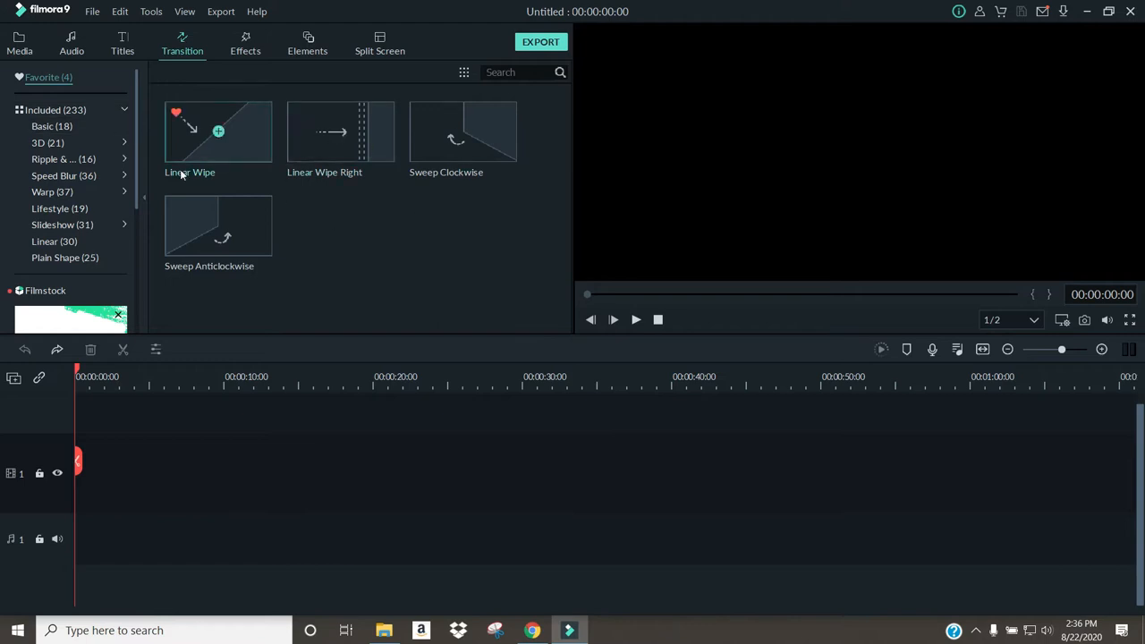
left_click(63, 110)
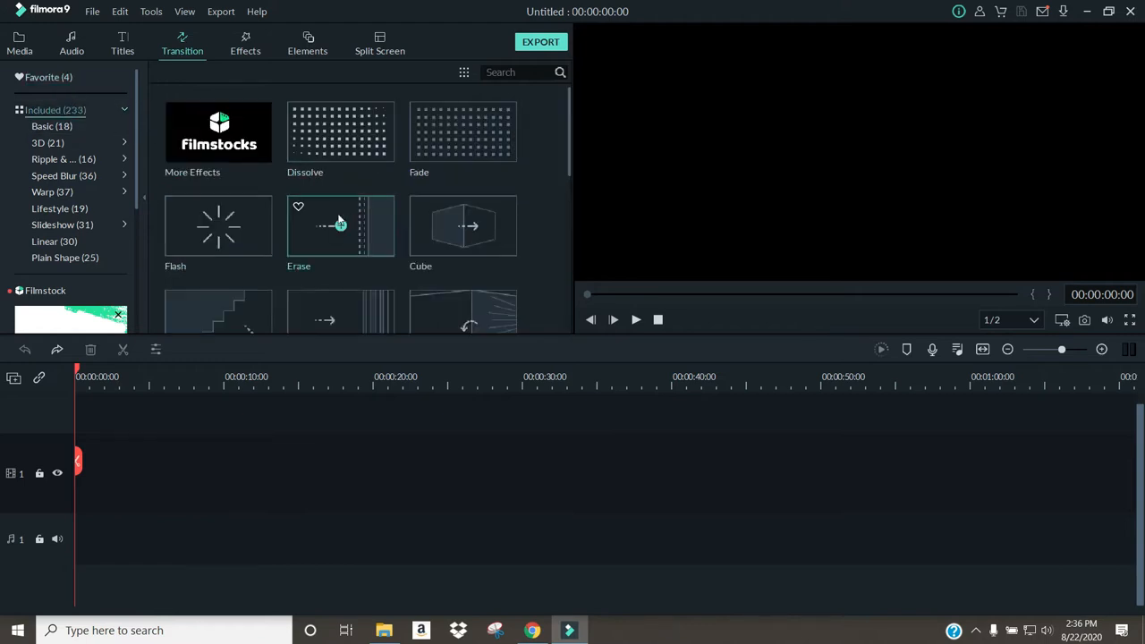
scroll(351, 217, "down", 10)
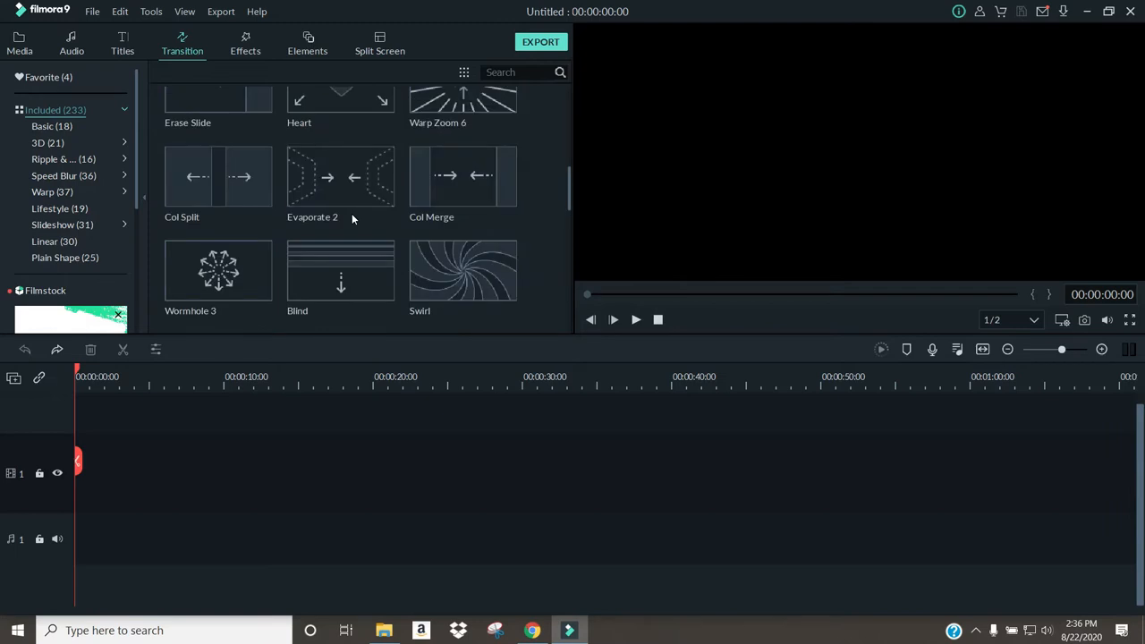
scroll(352, 216, "down", 8)
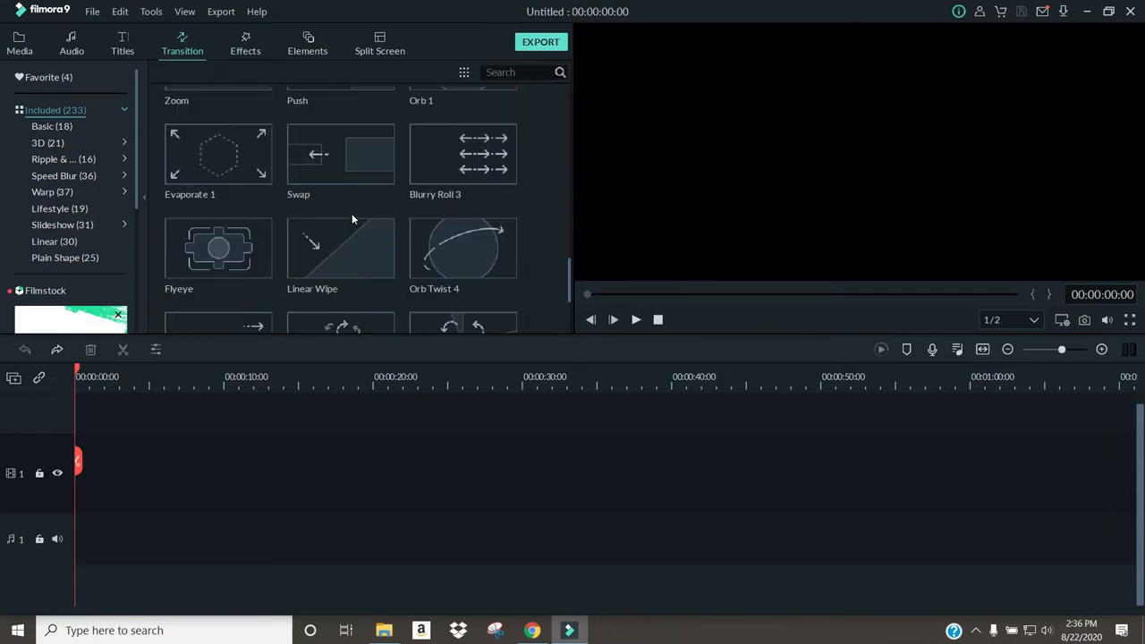
scroll(351, 213, "up", 15)
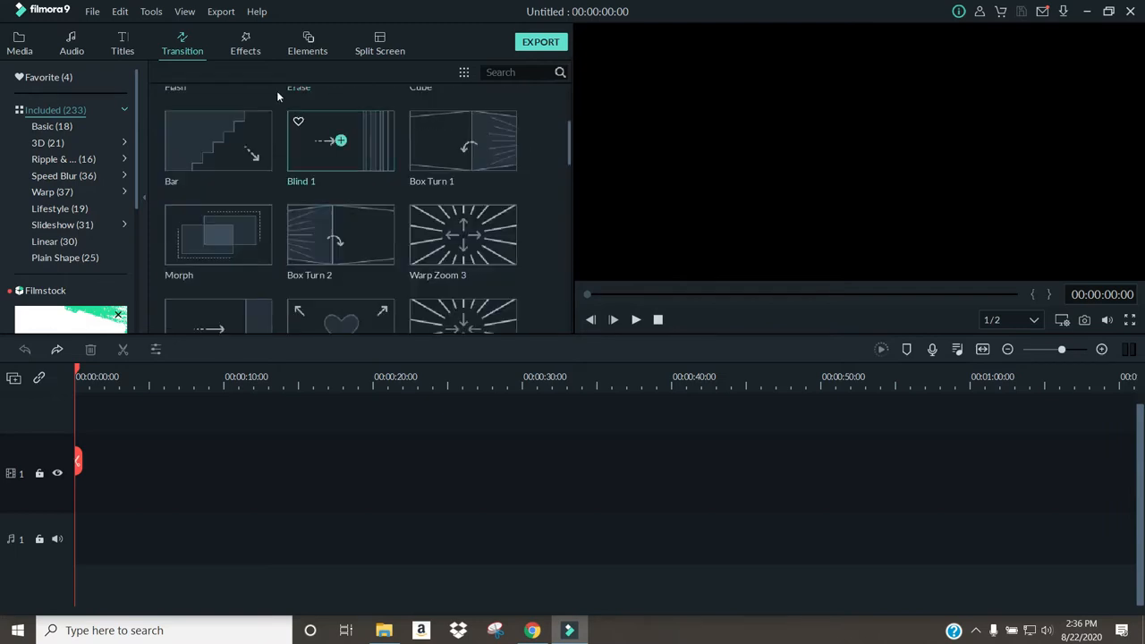
left_click(246, 45)
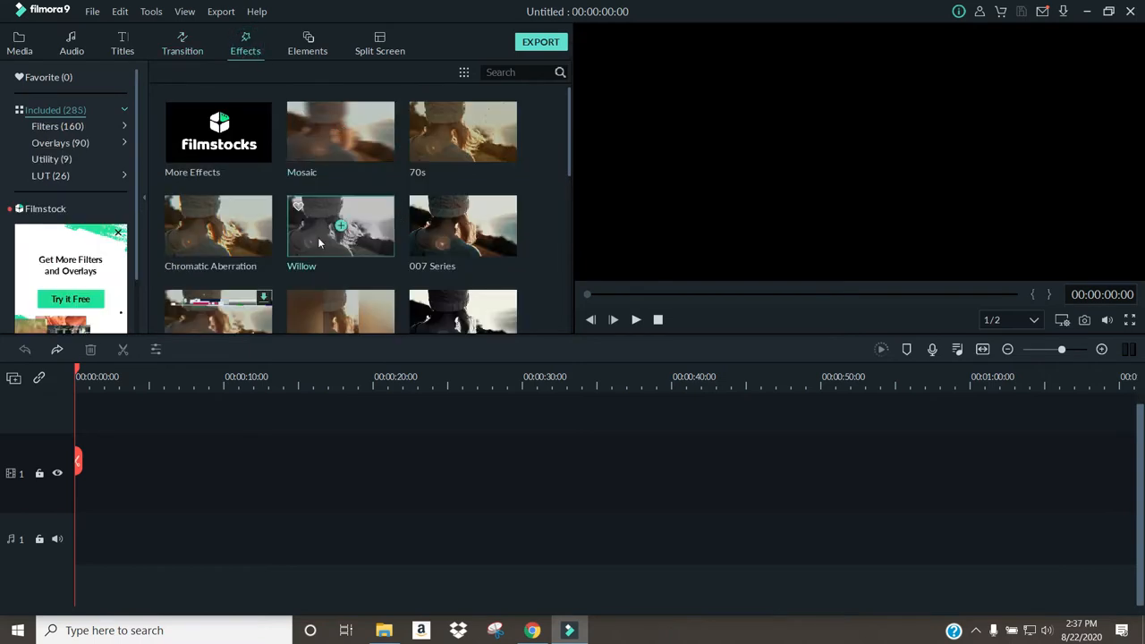
scroll(356, 249, "down", 3)
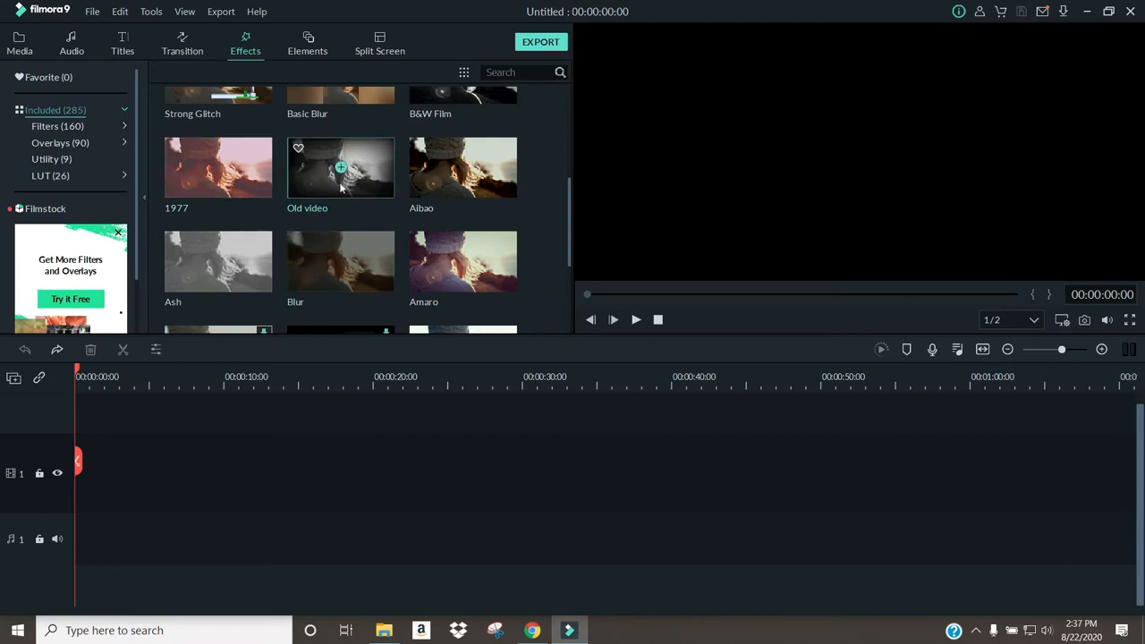
scroll(392, 255, "down", 5)
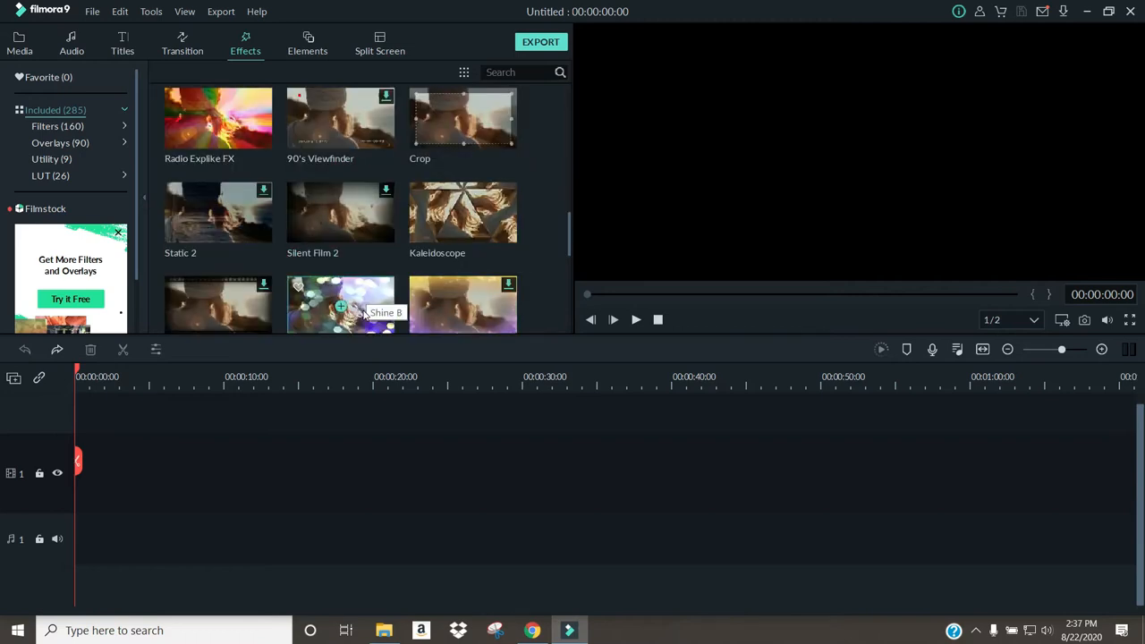
scroll(362, 261, "up", 10)
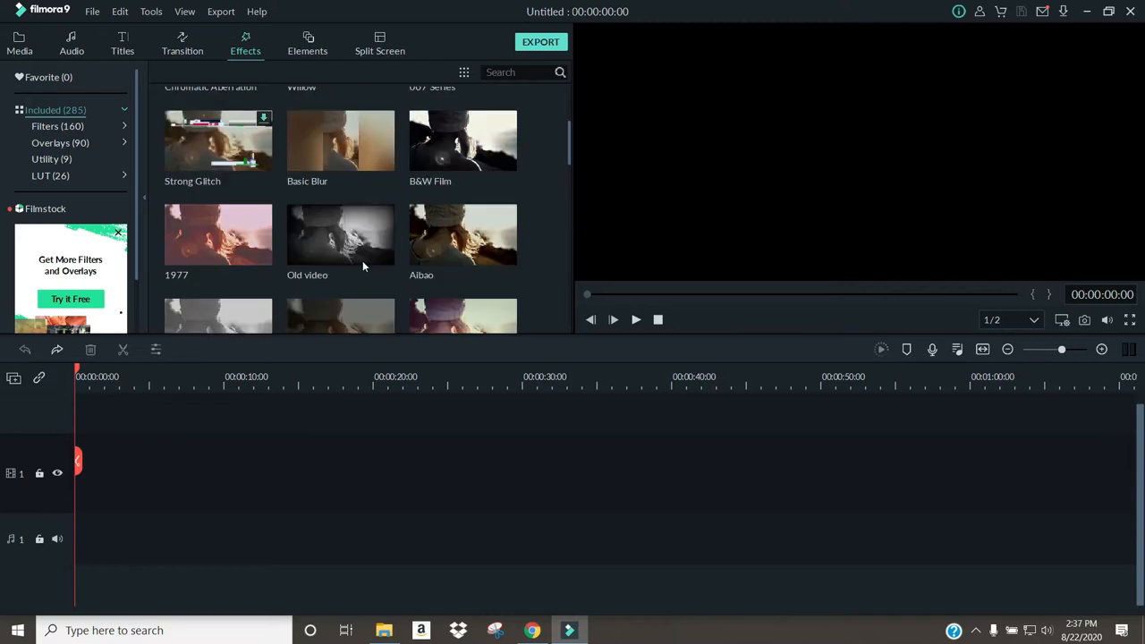
Look through the included elements, covering the Tutorial, Web, Shapes, Journey and Love categories
left_click(307, 42)
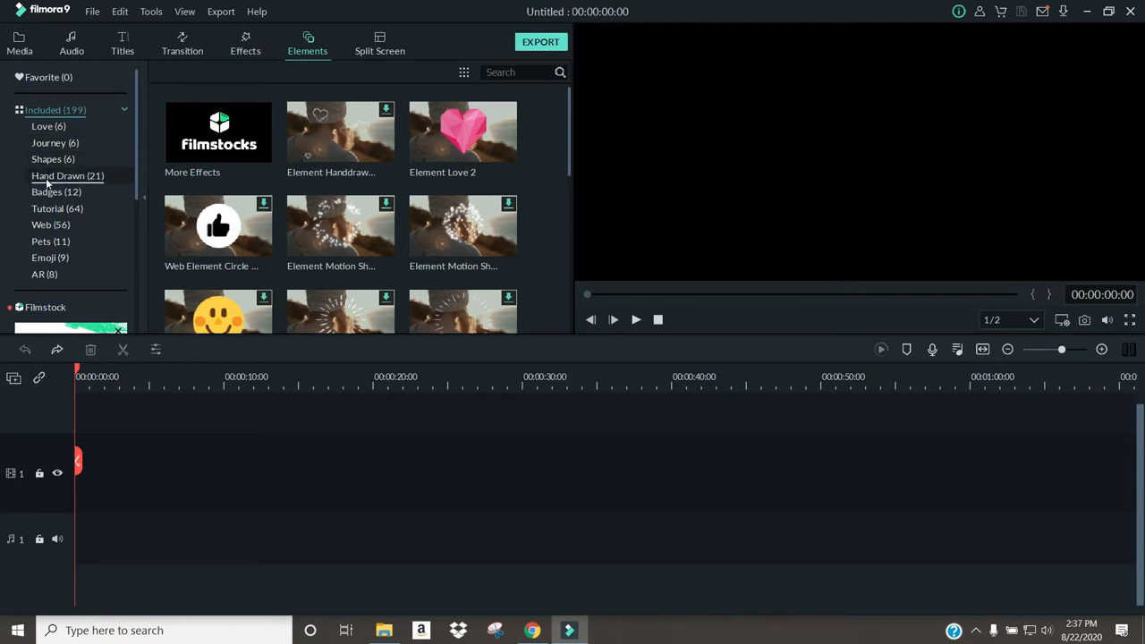
left_click(51, 207)
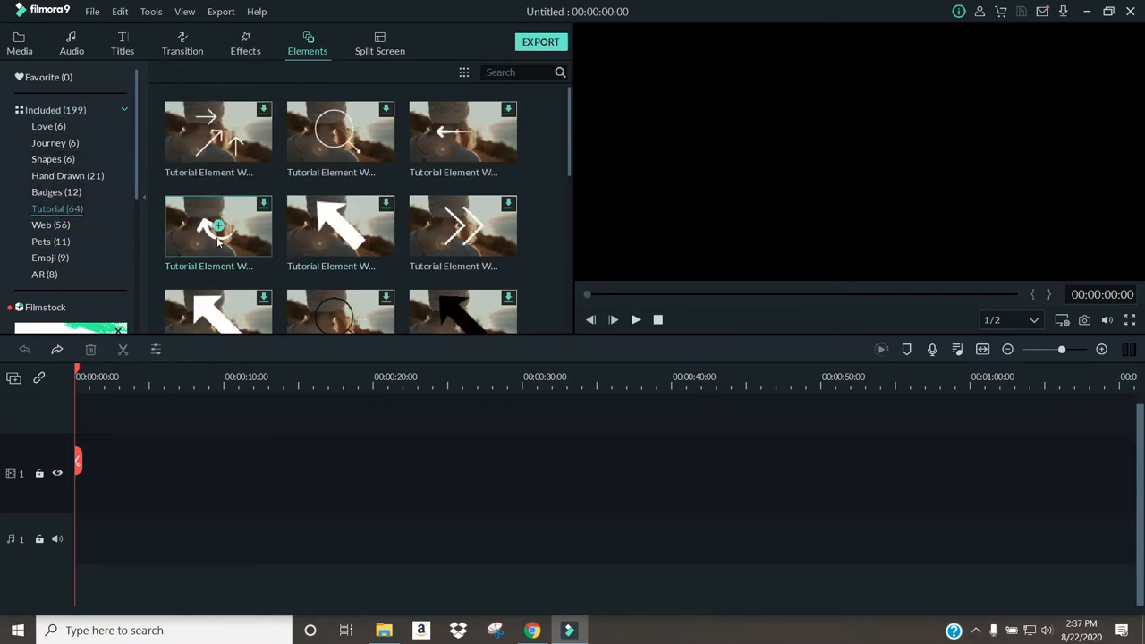
scroll(330, 262, "down", 3)
scroll(329, 262, "down", 4)
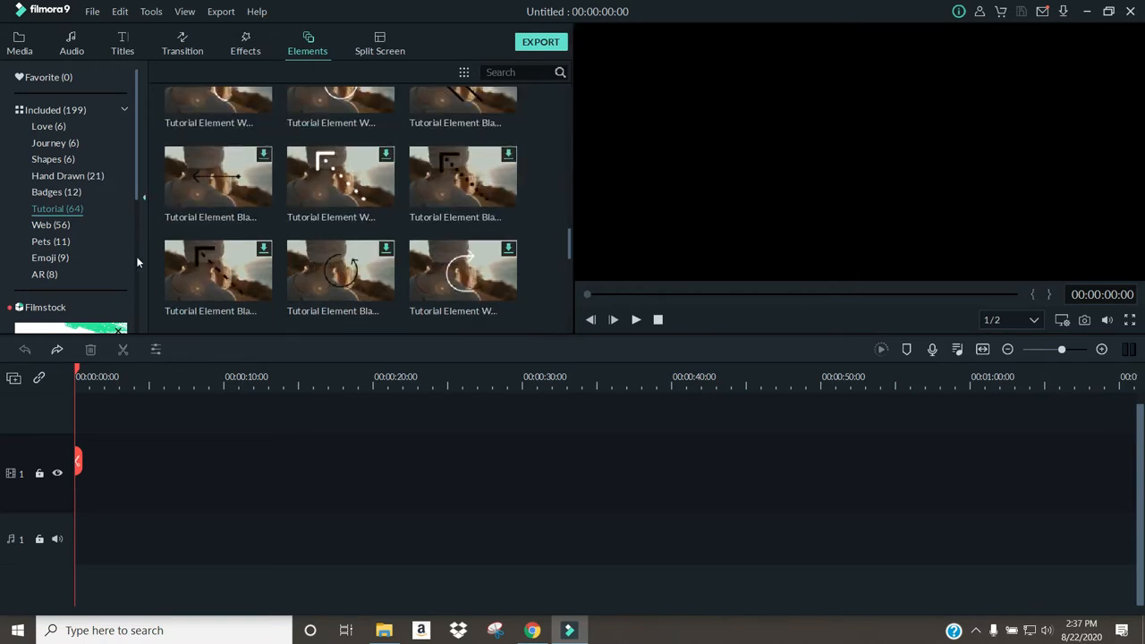
left_click(56, 229)
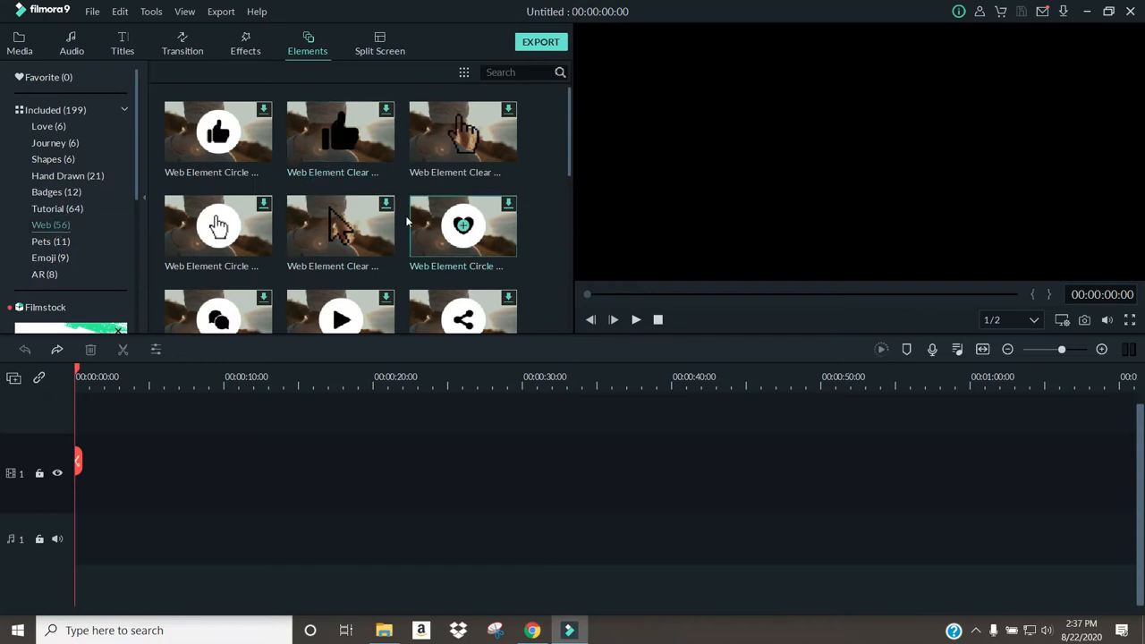
scroll(313, 255, "down", 10)
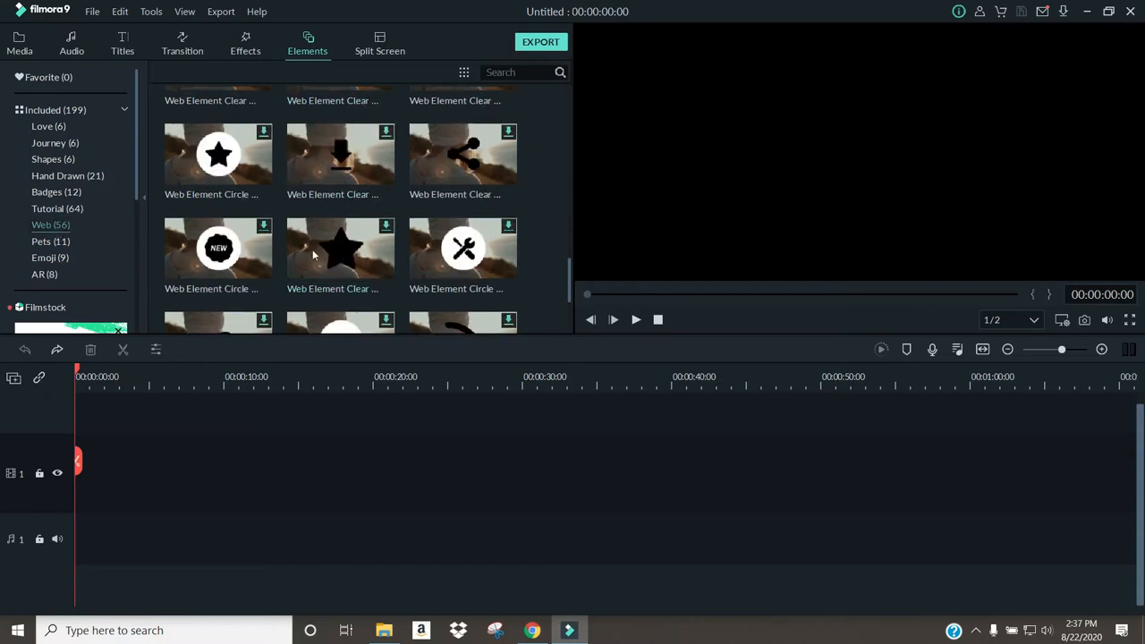
left_click(55, 158)
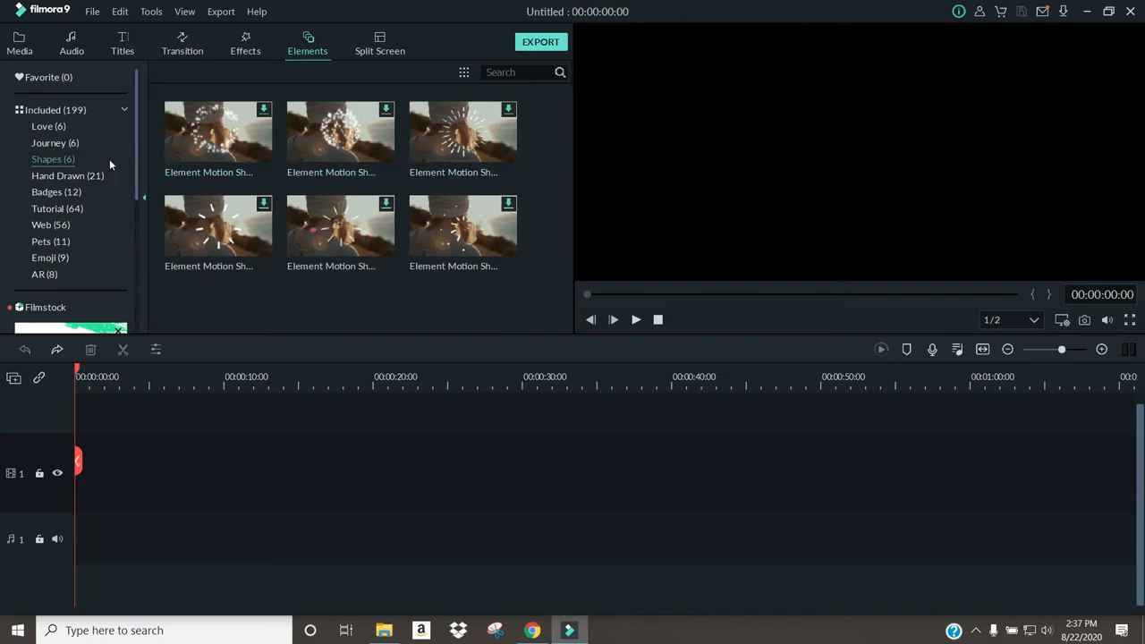
left_click(63, 142)
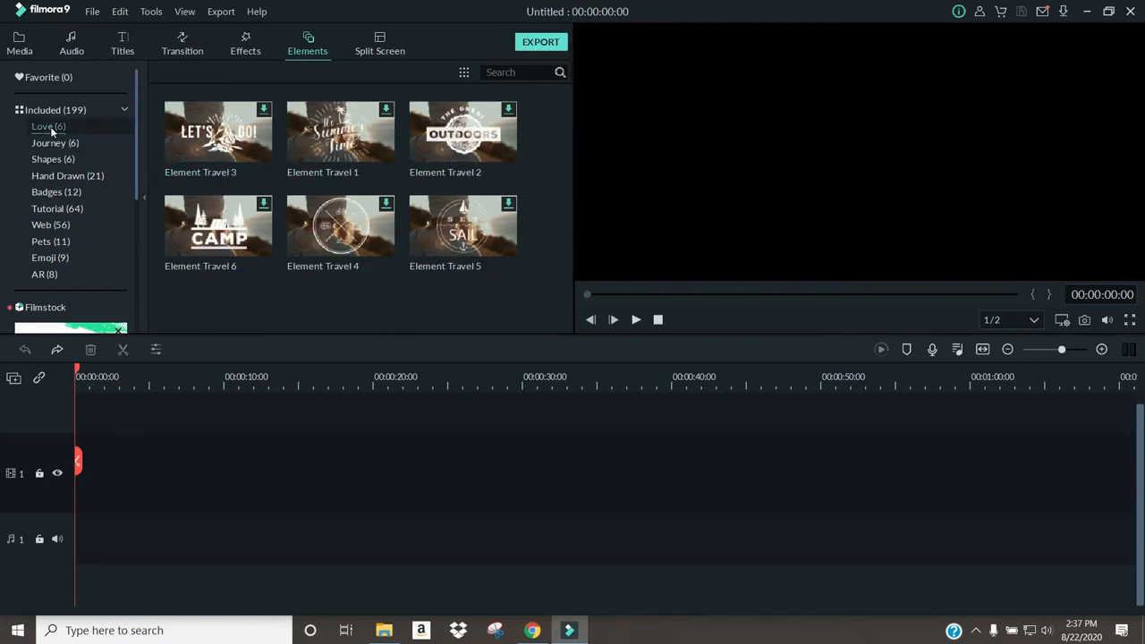
left_click(50, 126)
left_click(52, 159)
left_click(56, 209)
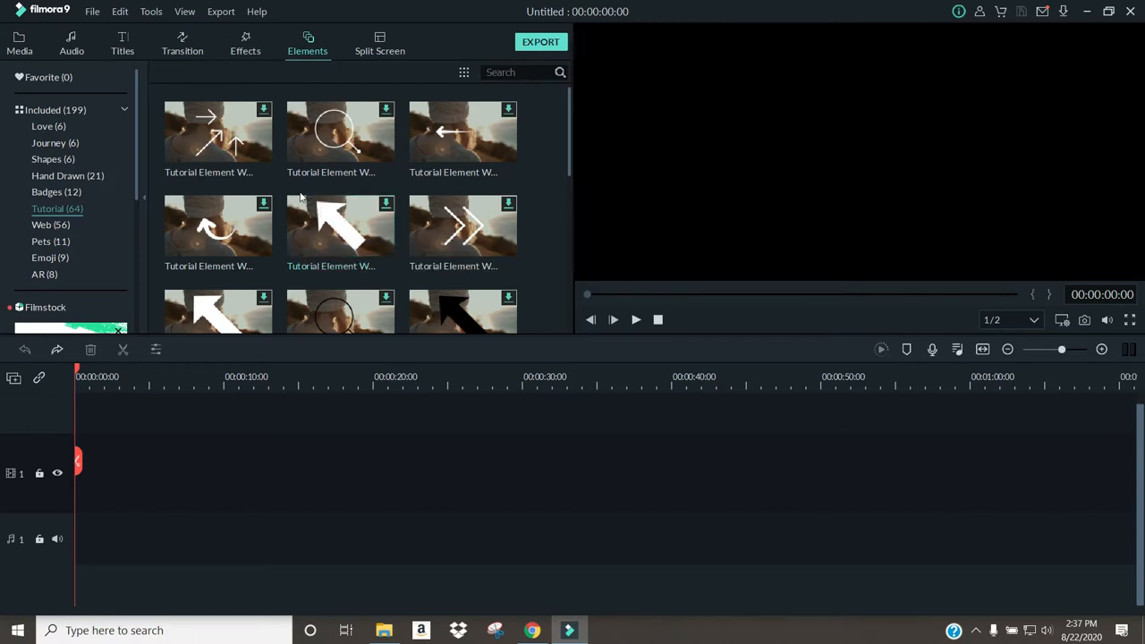
Import the video clips MVI_3963, MVI_3964, MVI_3965 and MVI_3966 from the DCIM folder 448_0822 into the project media
left_click(19, 45)
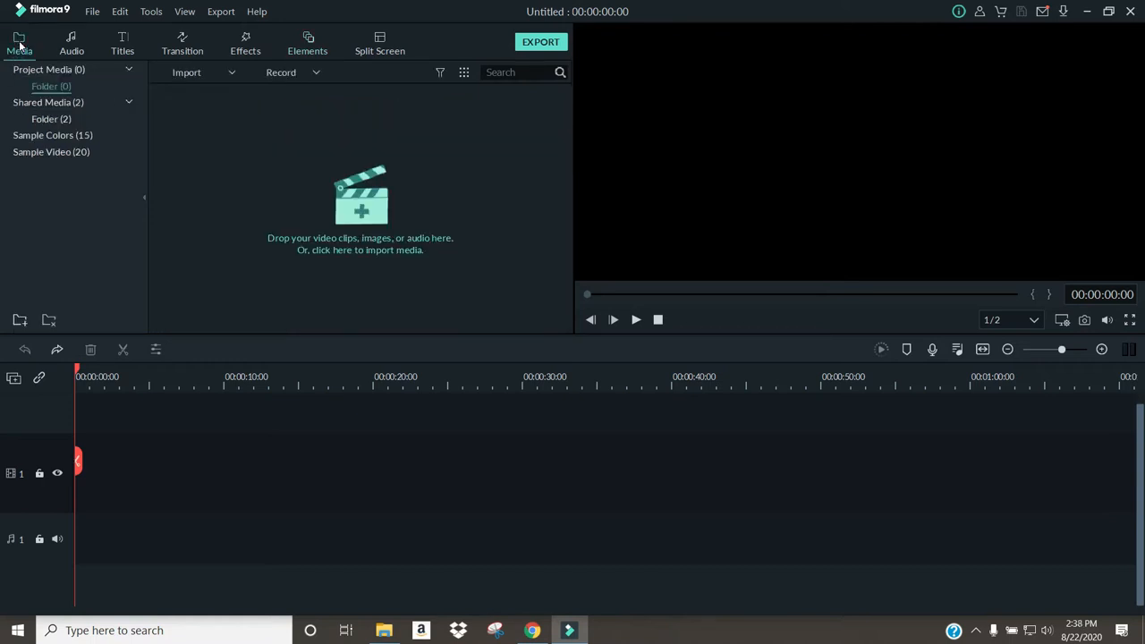
left_click(232, 75)
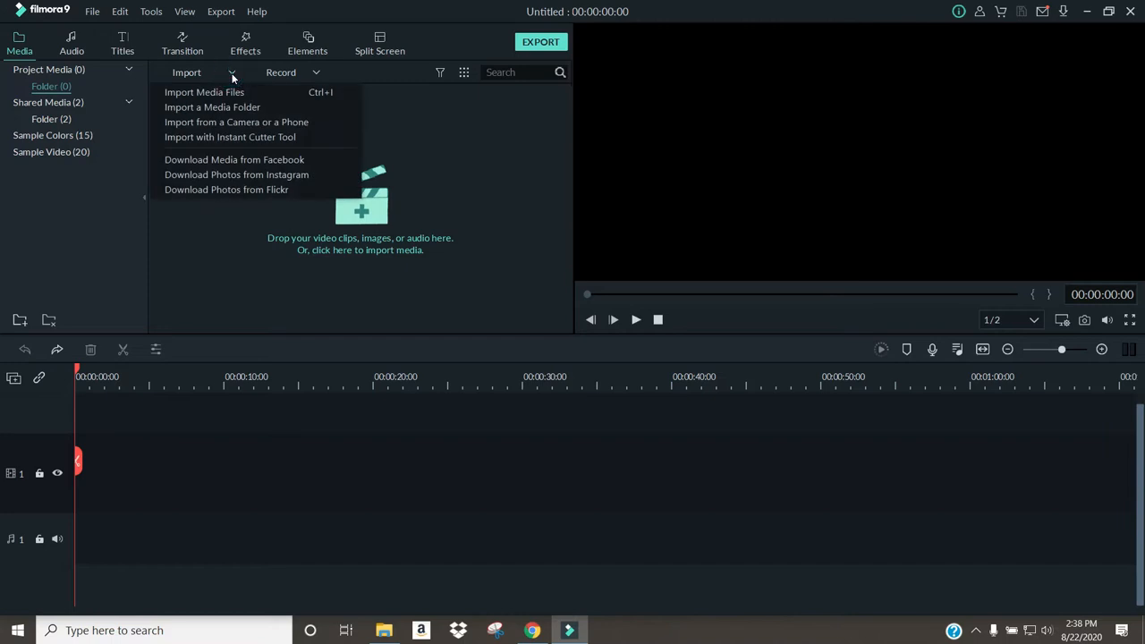
left_click(227, 92)
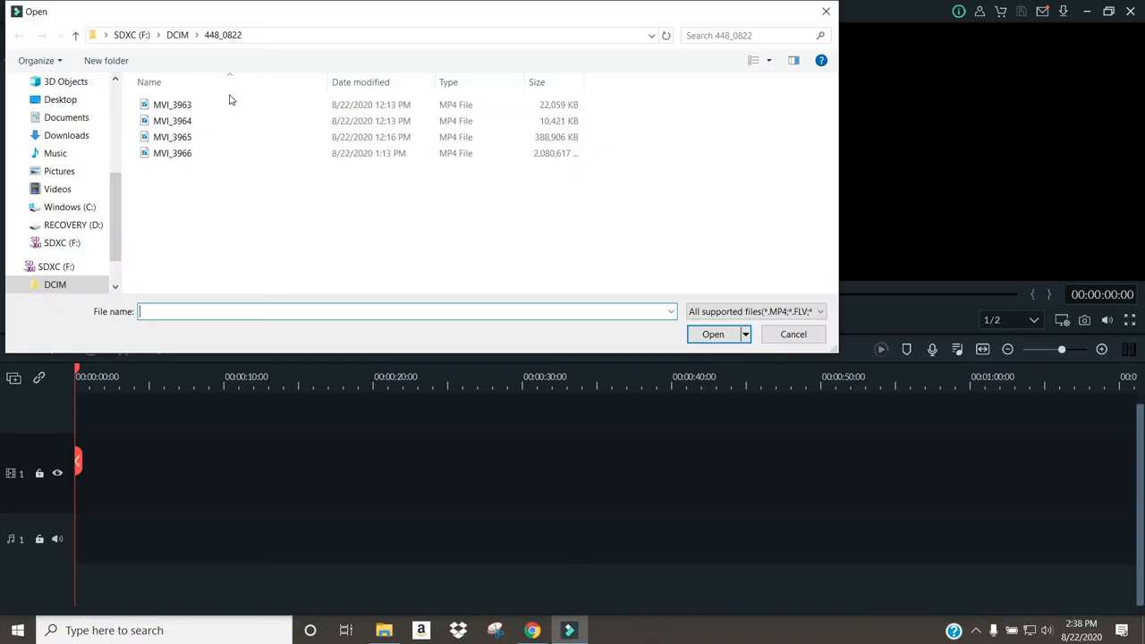
left_click_drag(114, 226, 116, 145)
left_click(75, 35)
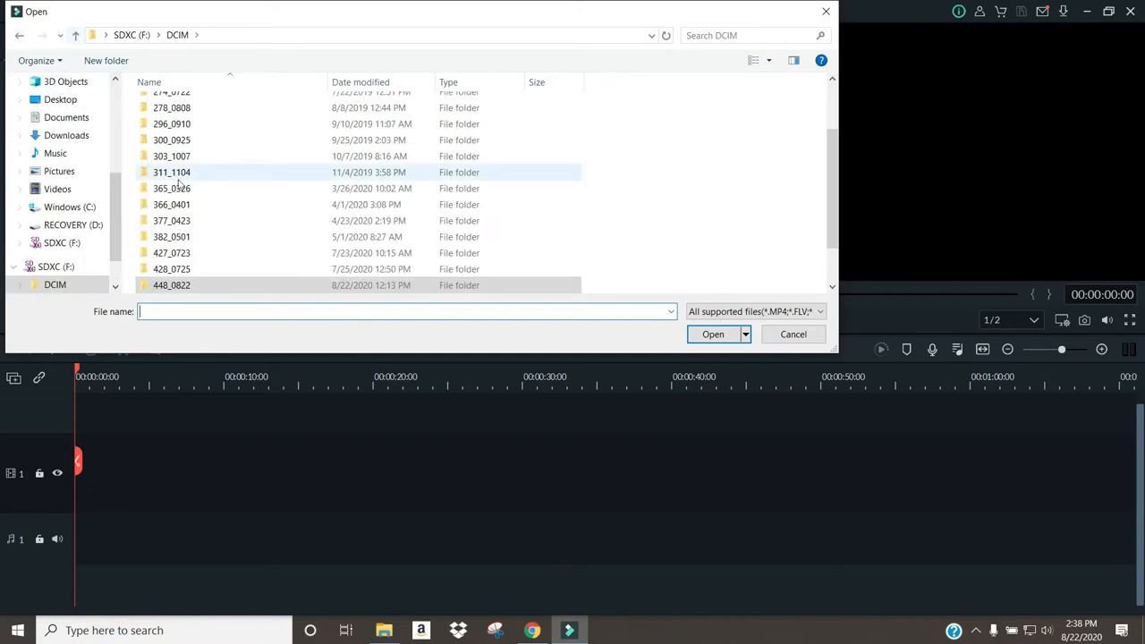
left_click_drag(112, 217, 112, 237)
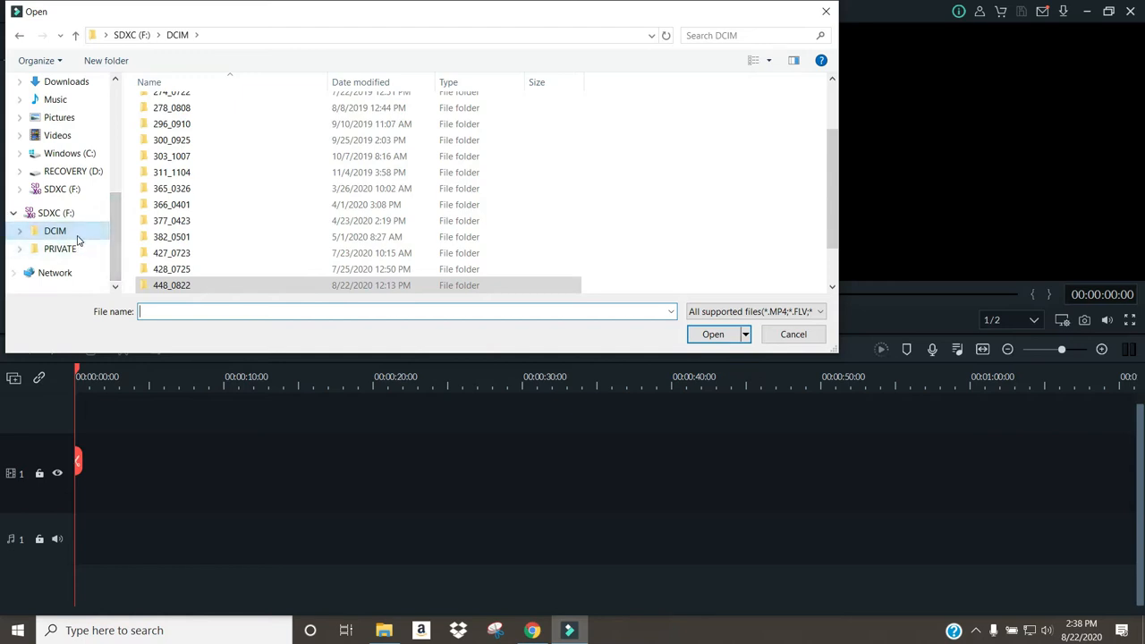
scroll(254, 184, "down", 1)
left_click(235, 240)
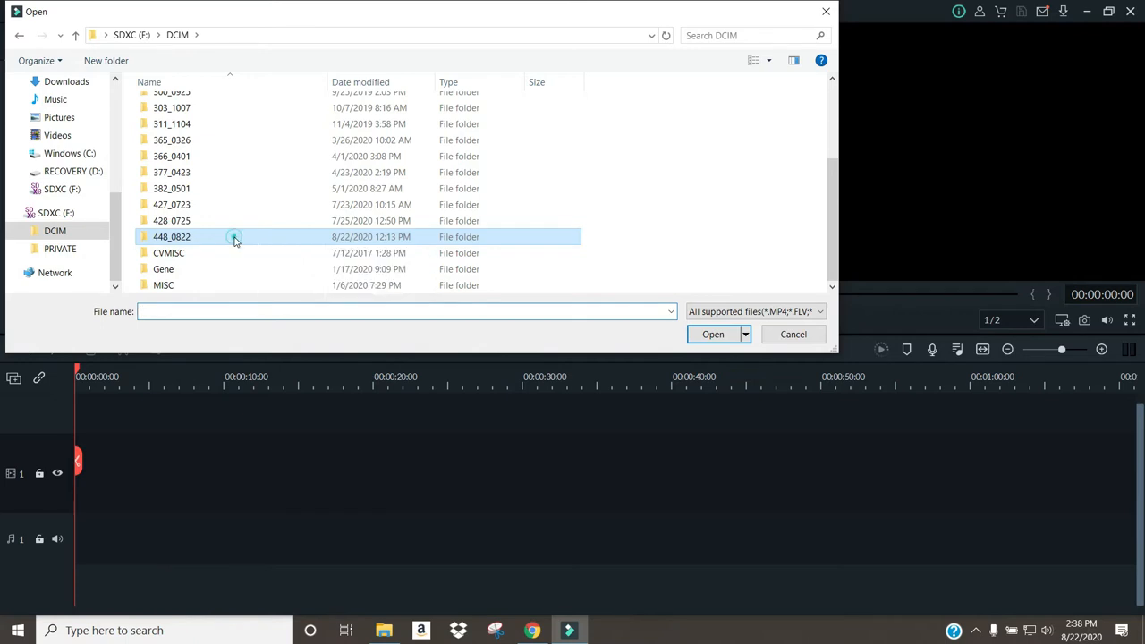
double_click(234, 239)
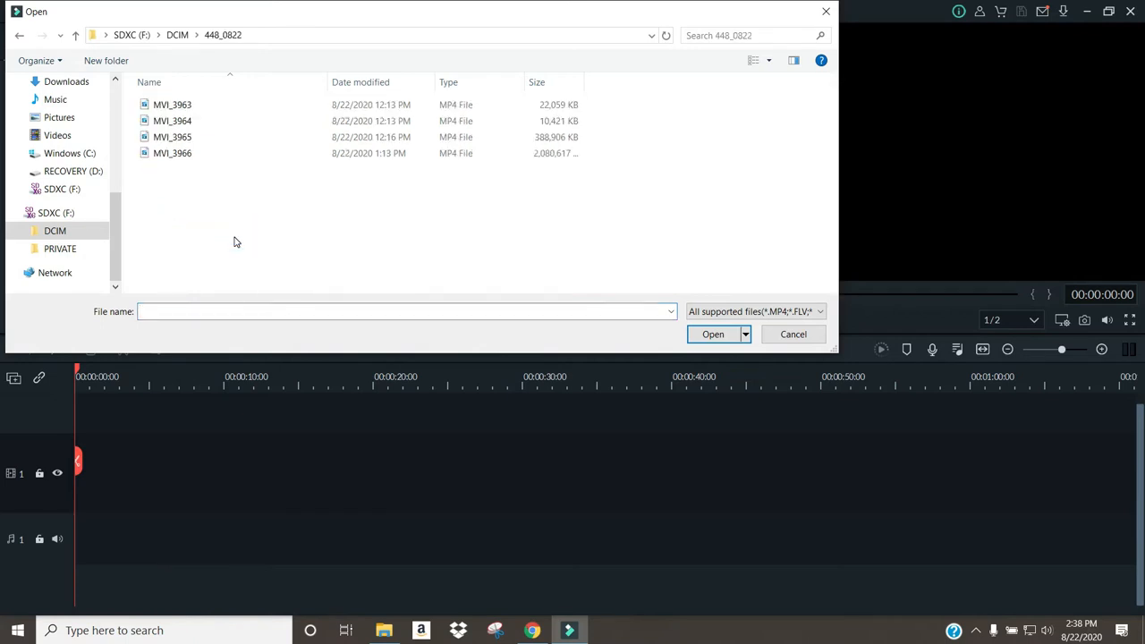
left_click(230, 105)
left_click(217, 153, "shift")
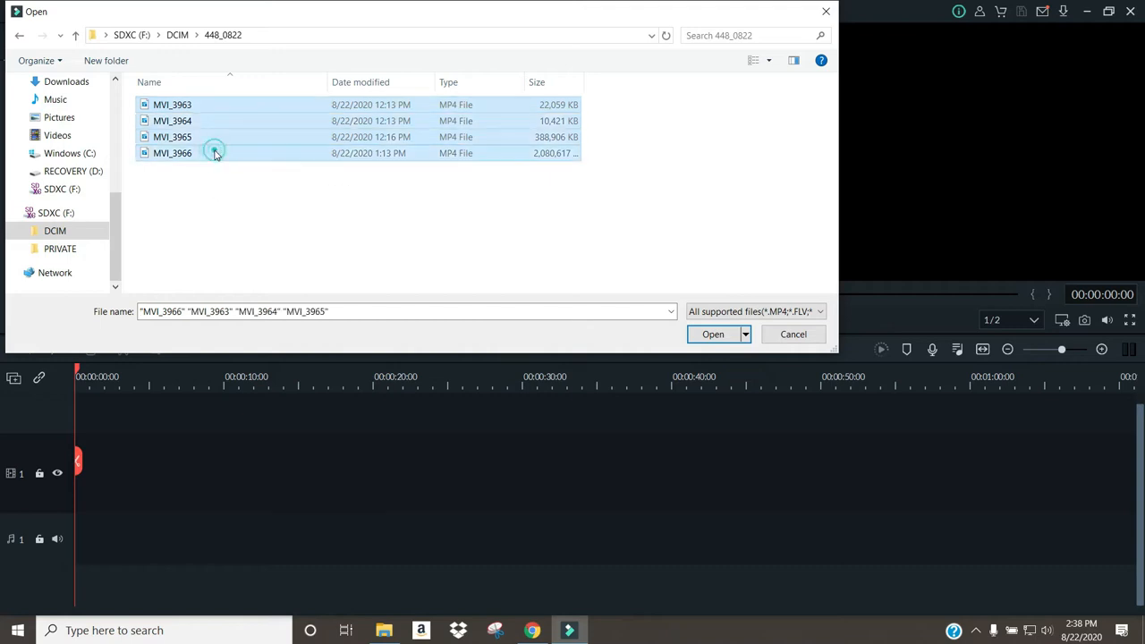
left_click(712, 336)
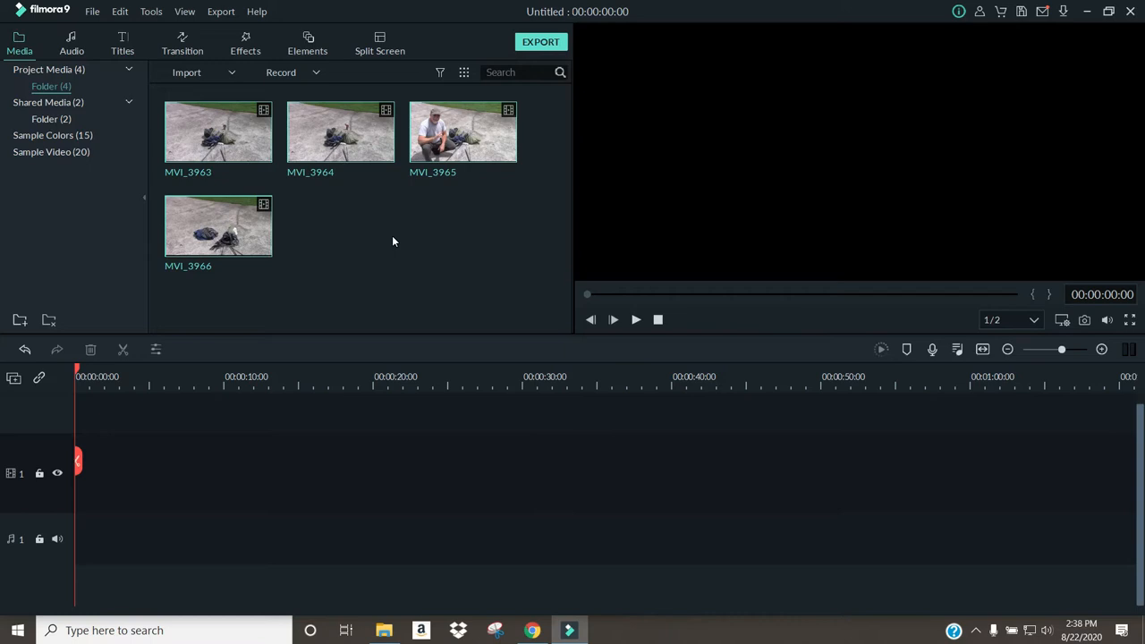
Add MVI_3964 to the timeline, matching the project settings to 1920 x 1080 30fps, and undo the clip's placement
left_click(340, 135)
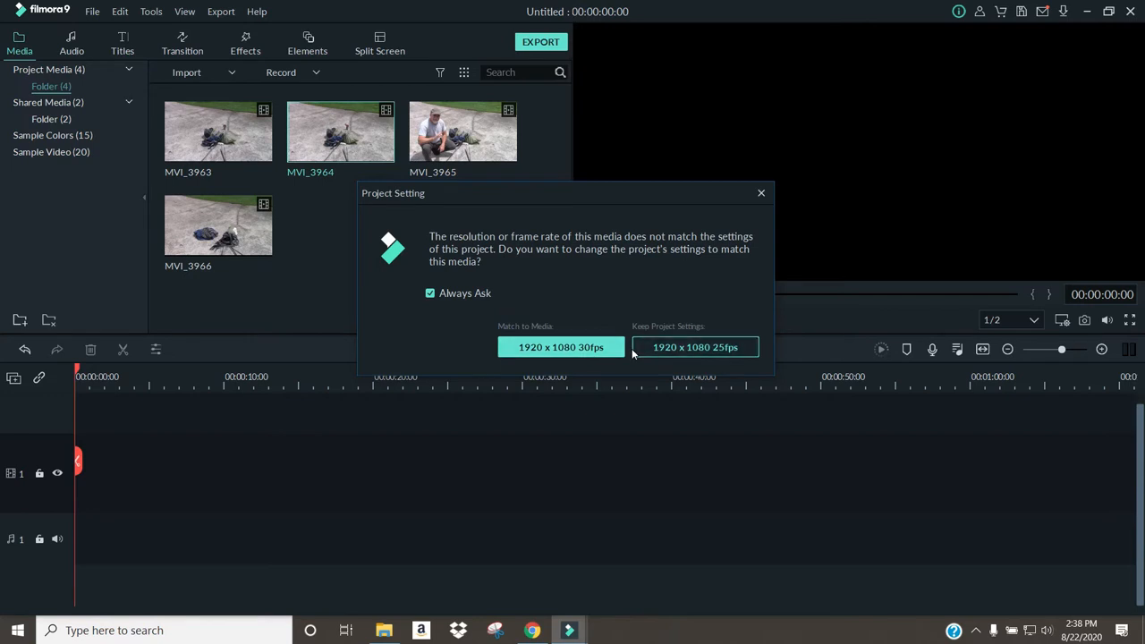
left_click(567, 348)
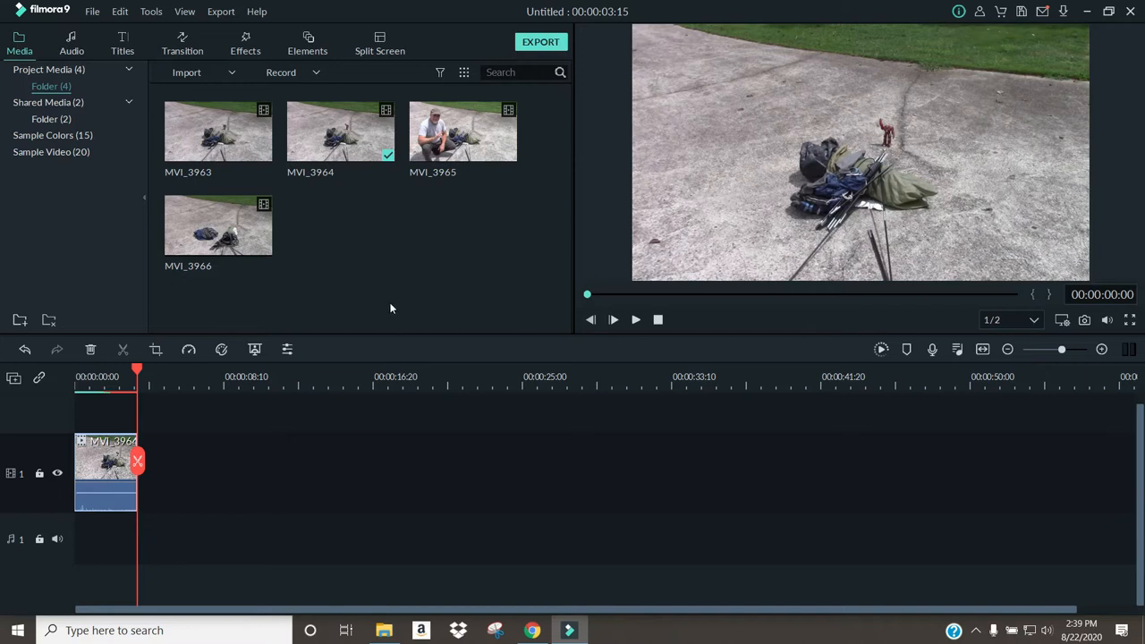
left_click(24, 350)
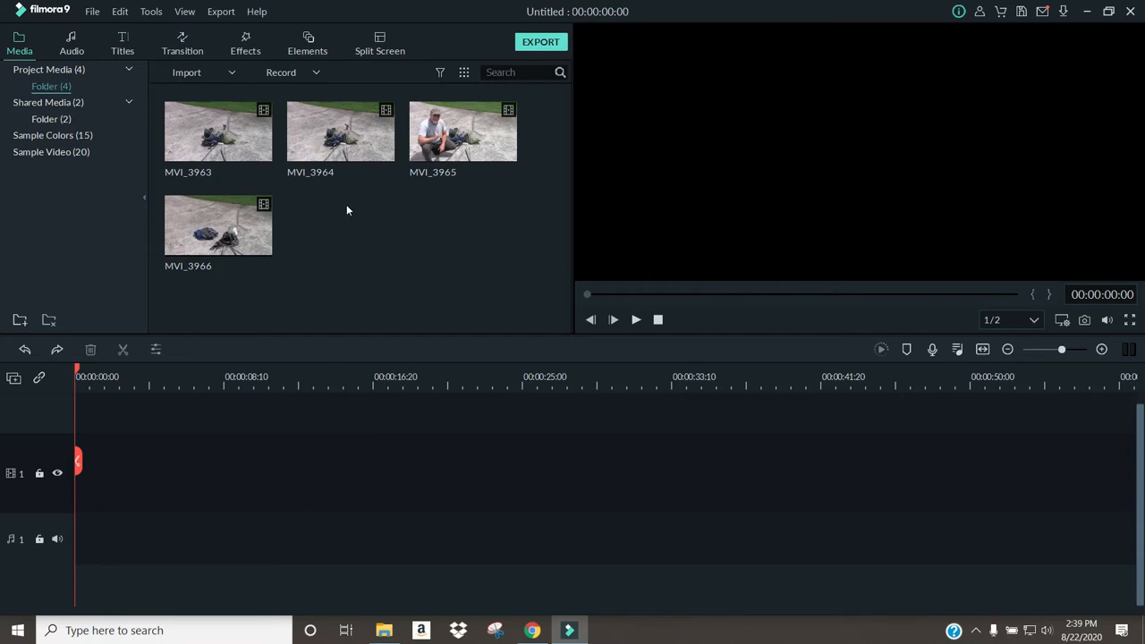
Place the Jo Daddys workshop title at the start of the video track and play it back
left_click(123, 45)
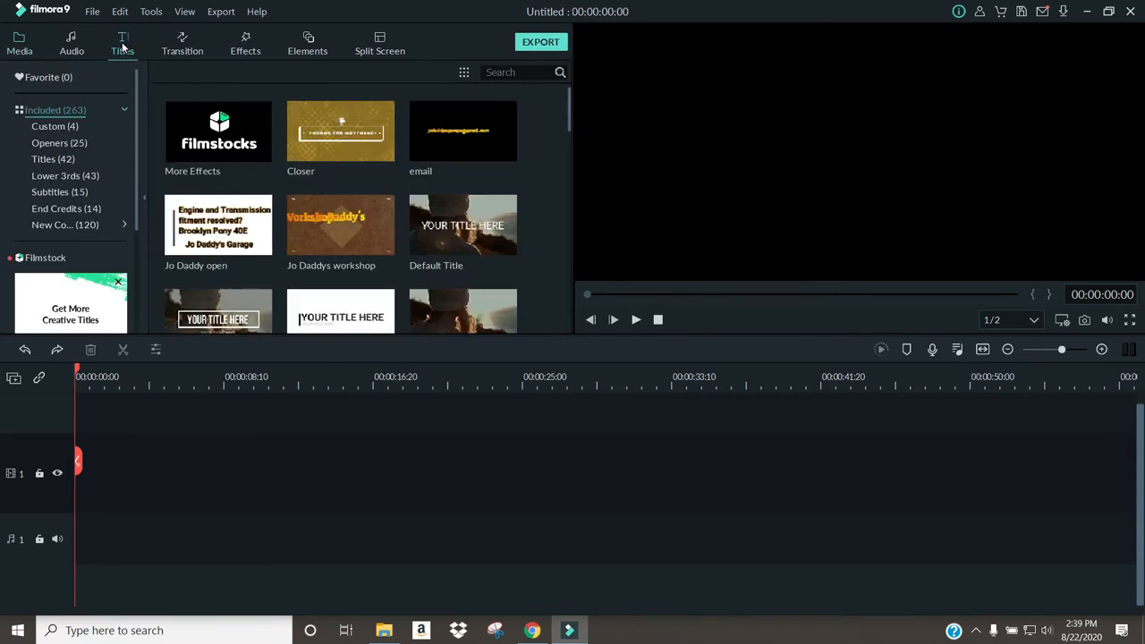
left_click(341, 228)
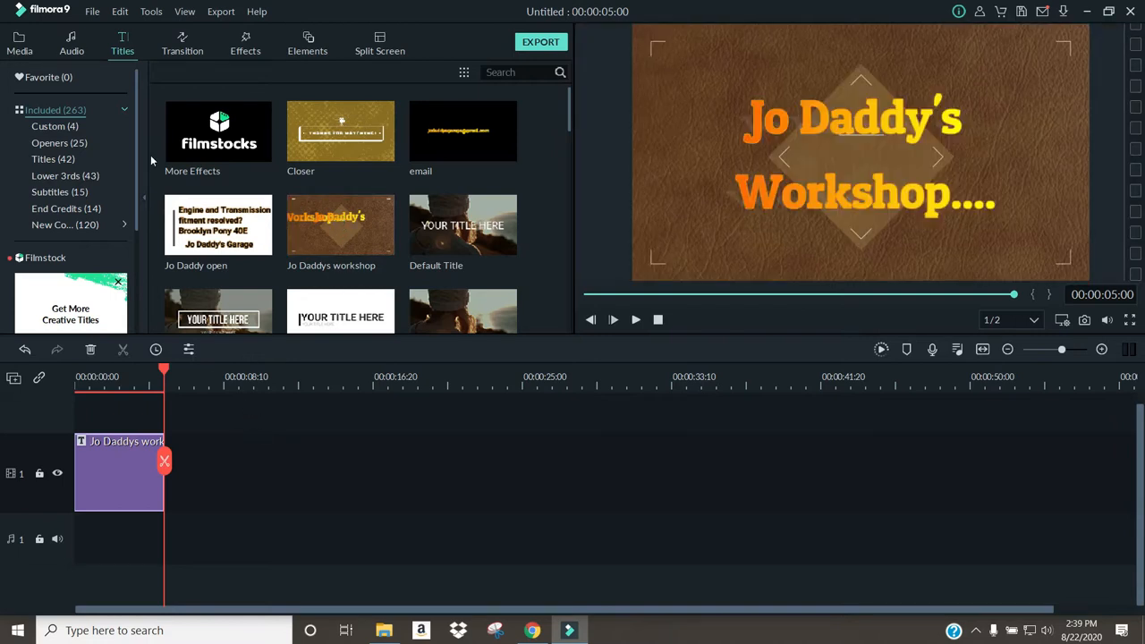
left_click(19, 41)
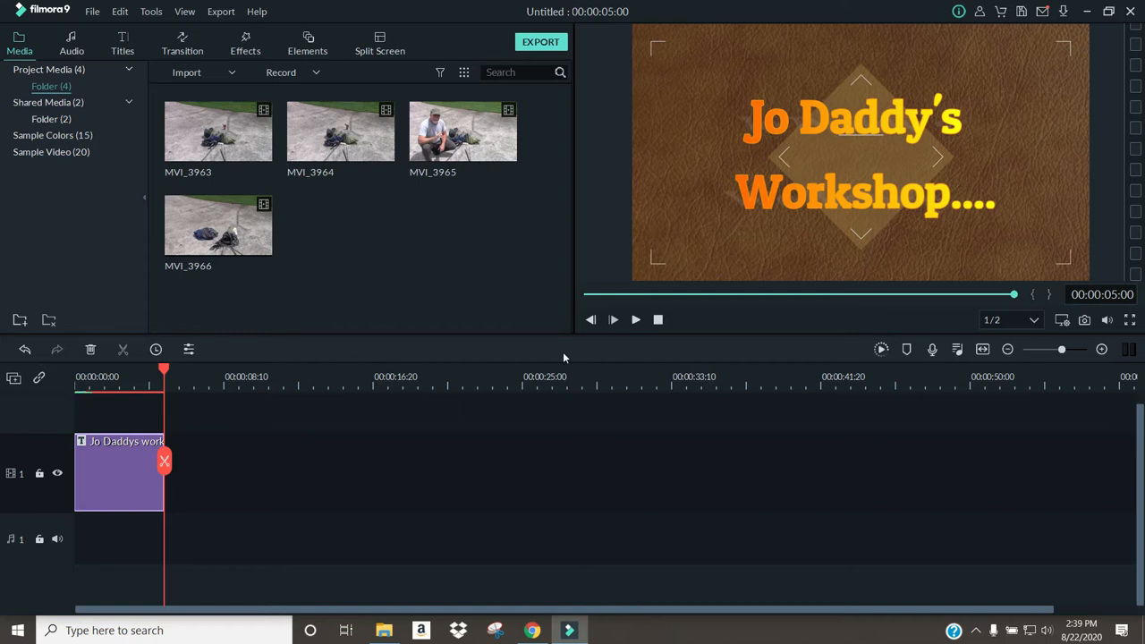
left_click(635, 320)
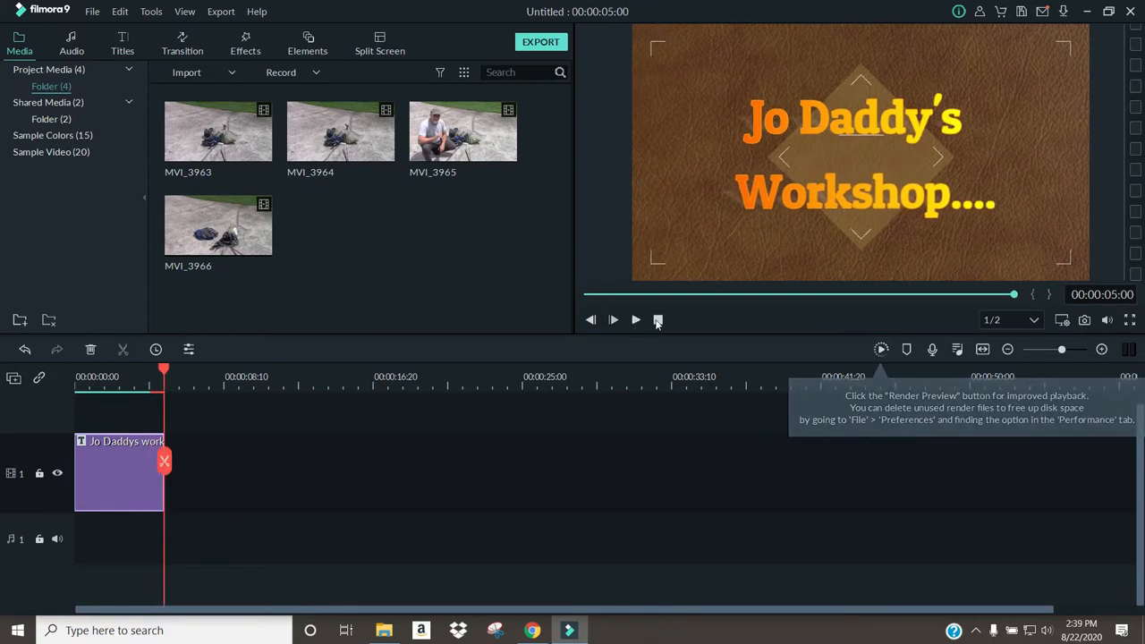
Open the title's "Workshop...." text for editing and look through the preset text styles and text animations
left_click(846, 198)
left_click(846, 198)
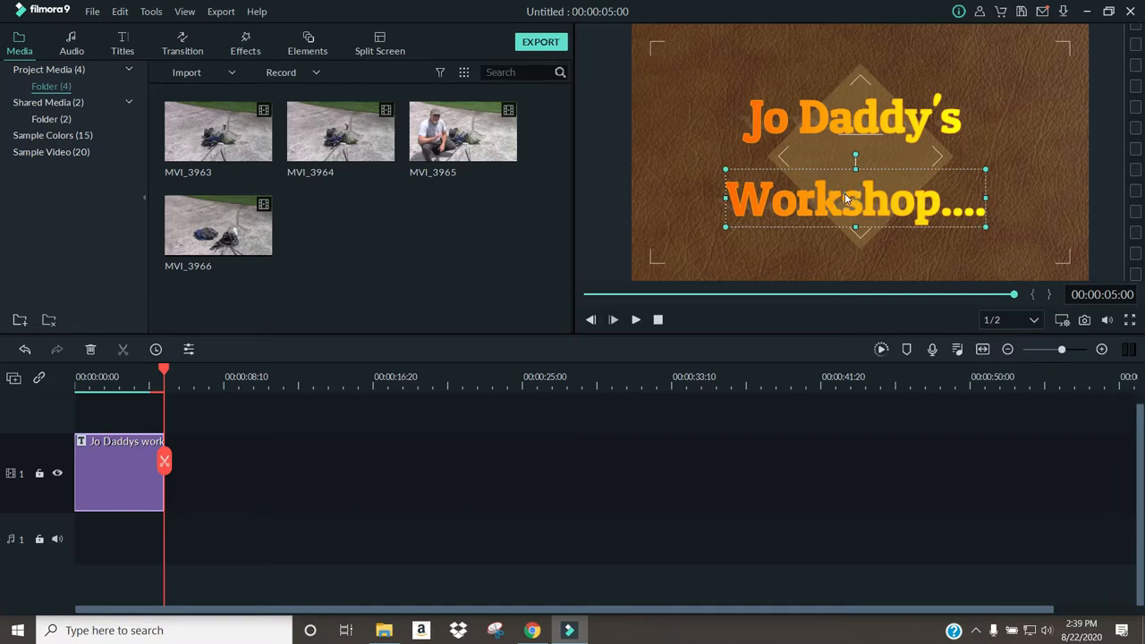
double_click(845, 198)
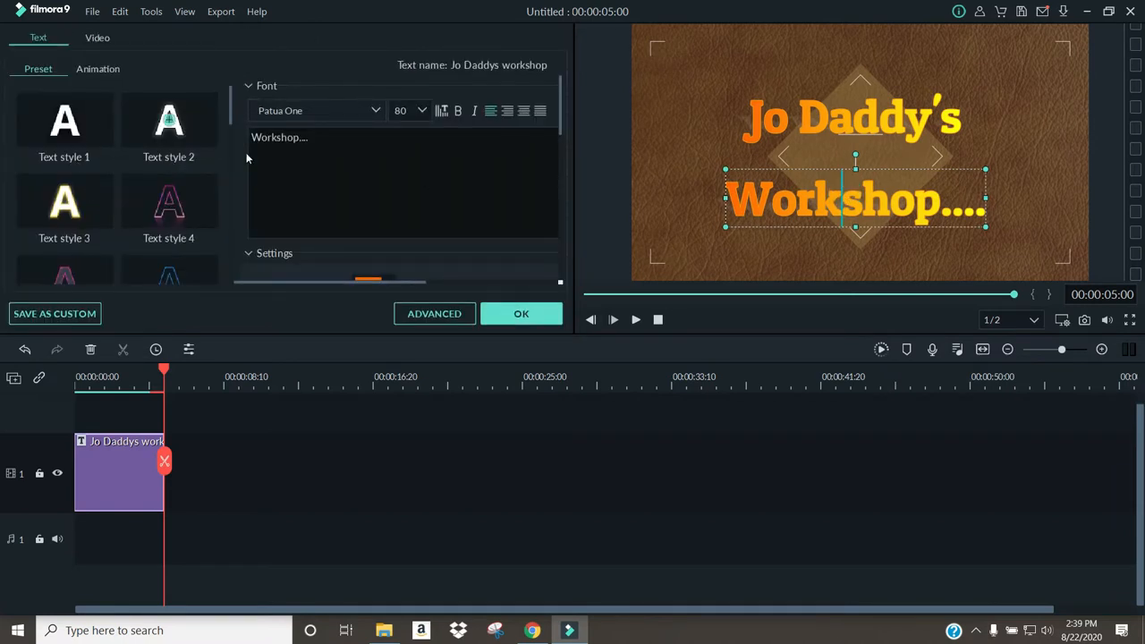
left_click_drag(228, 114, 226, 175)
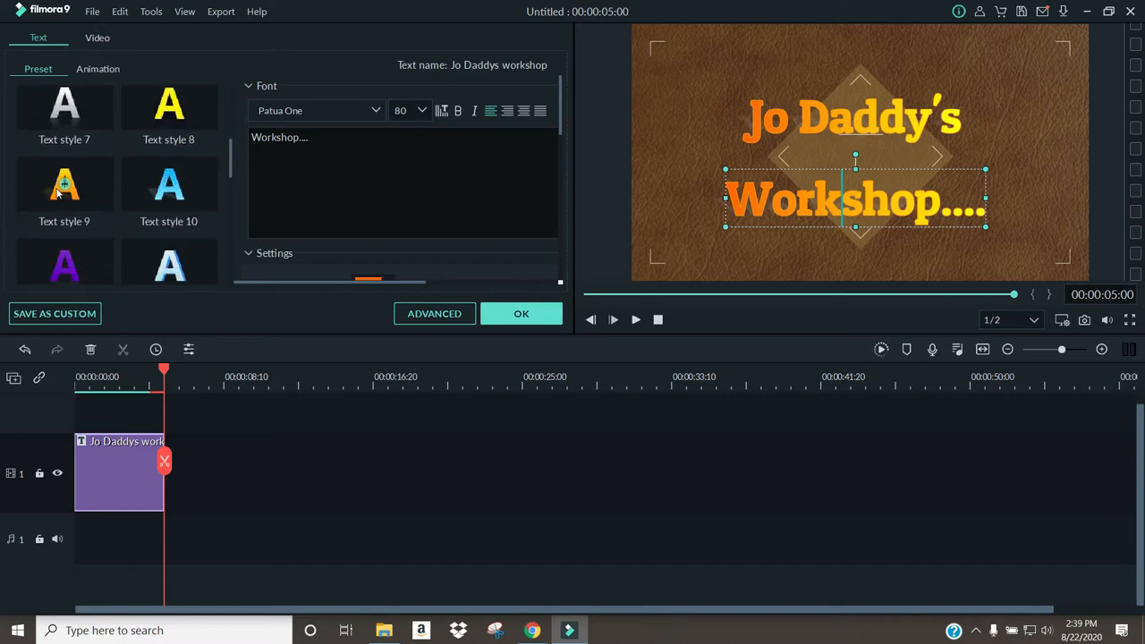
left_click_drag(231, 165, 230, 117)
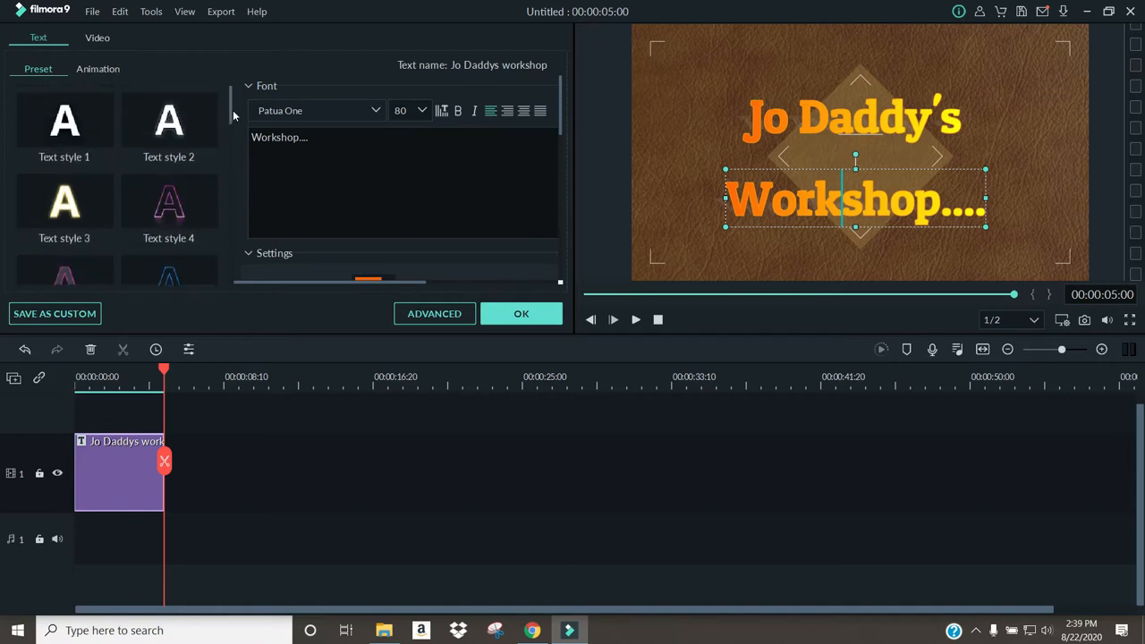
left_click(230, 117)
left_click(99, 69)
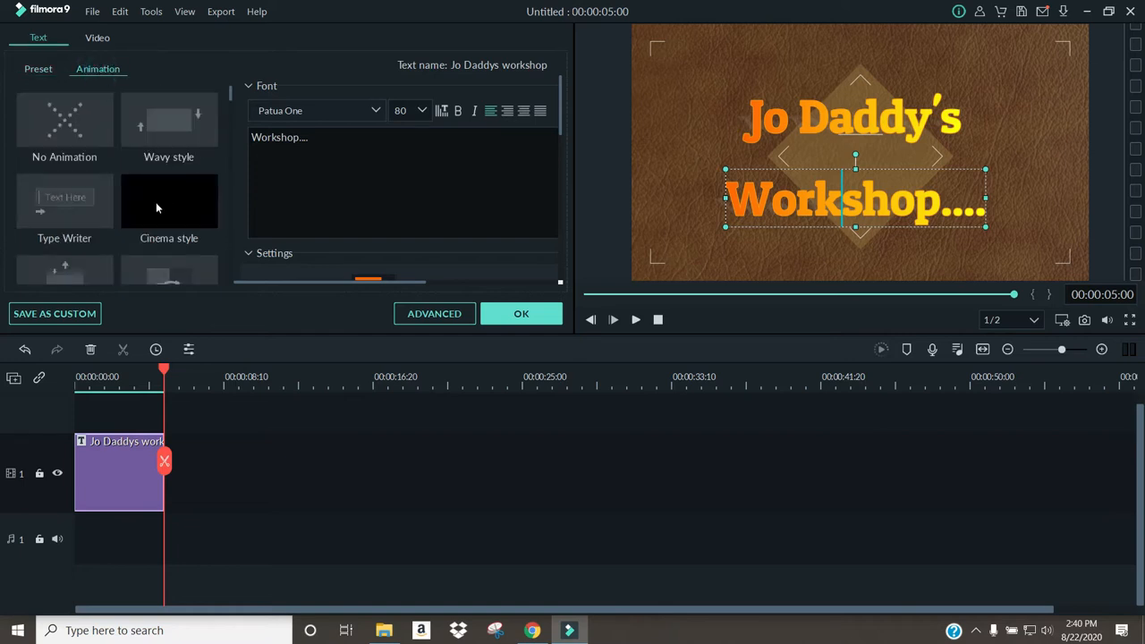
left_click_drag(229, 95, 229, 165)
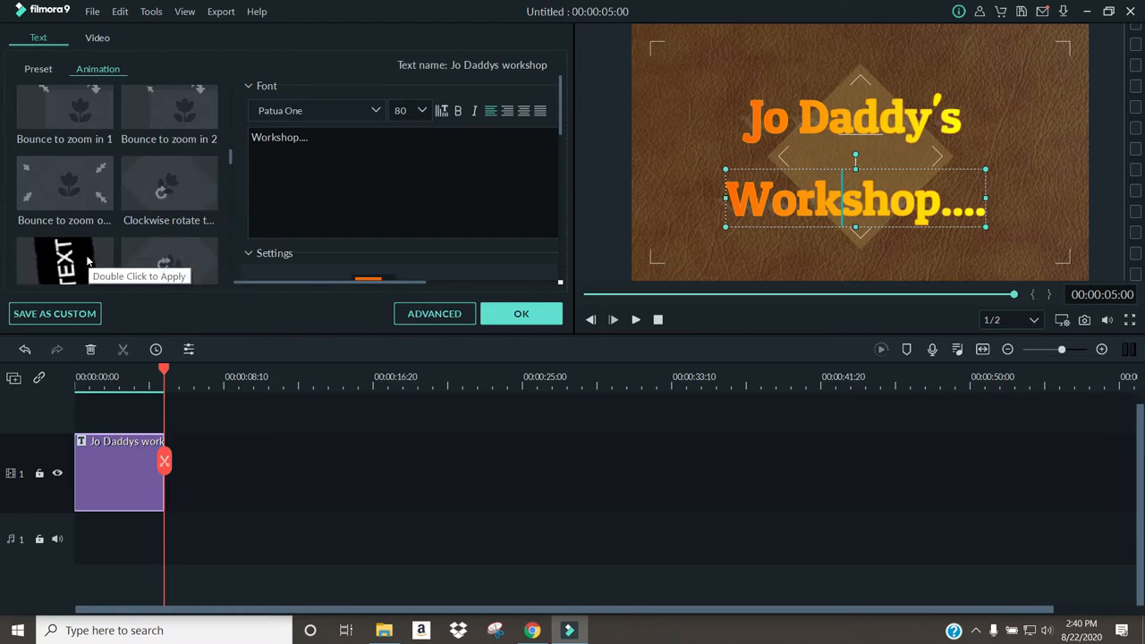
left_click(504, 320)
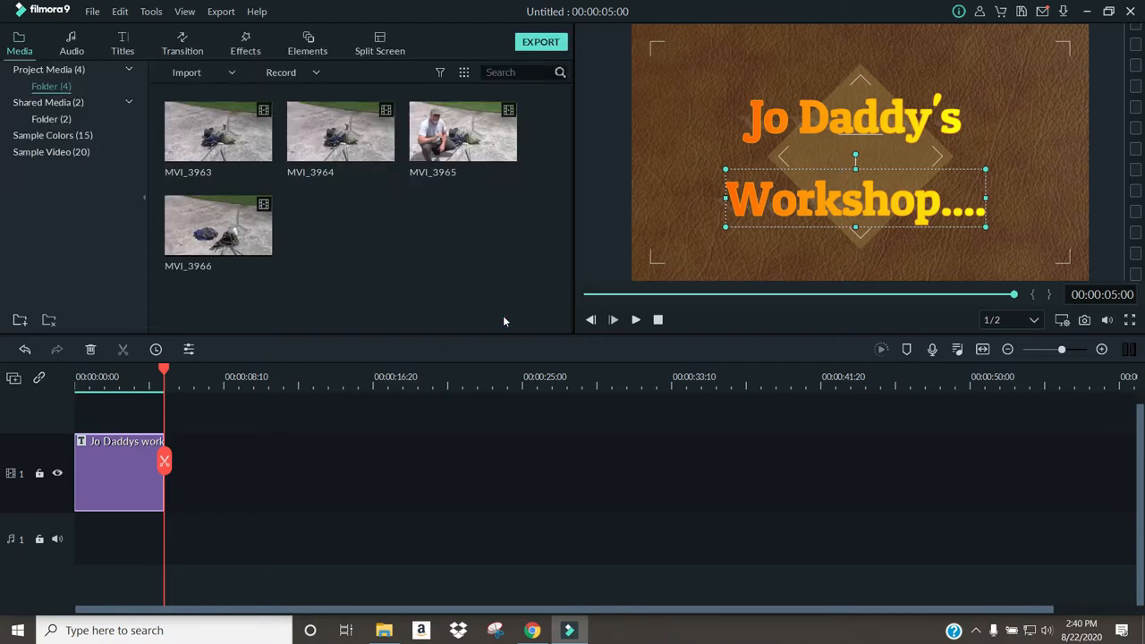
left_click(428, 456)
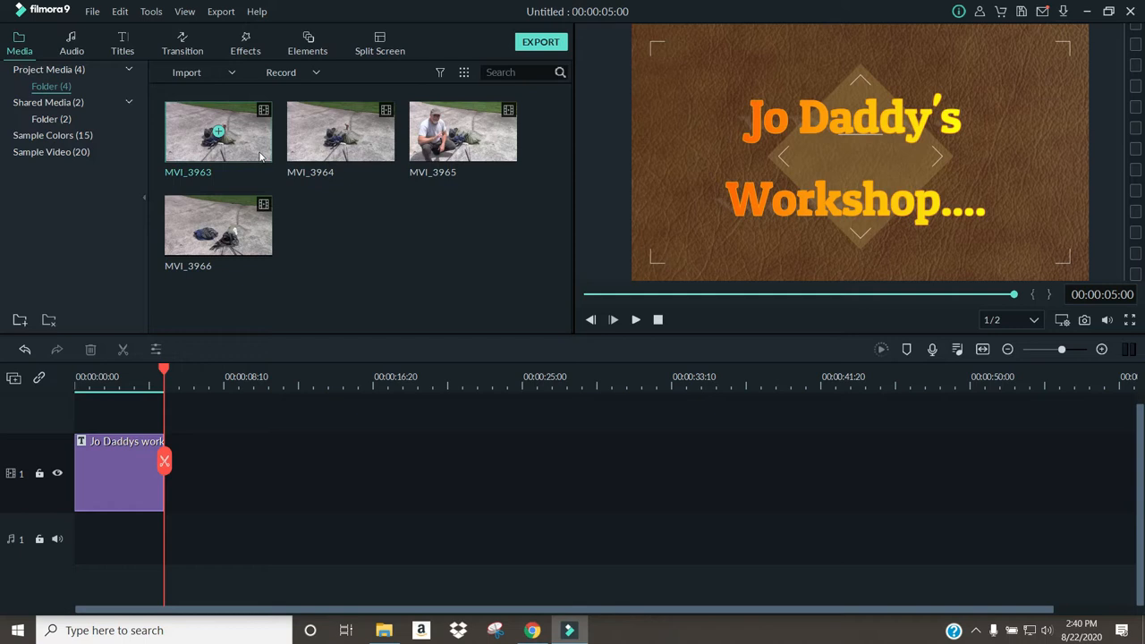
Add the clip MVI_3963 to the video track after the title and play part of it
left_click(219, 132)
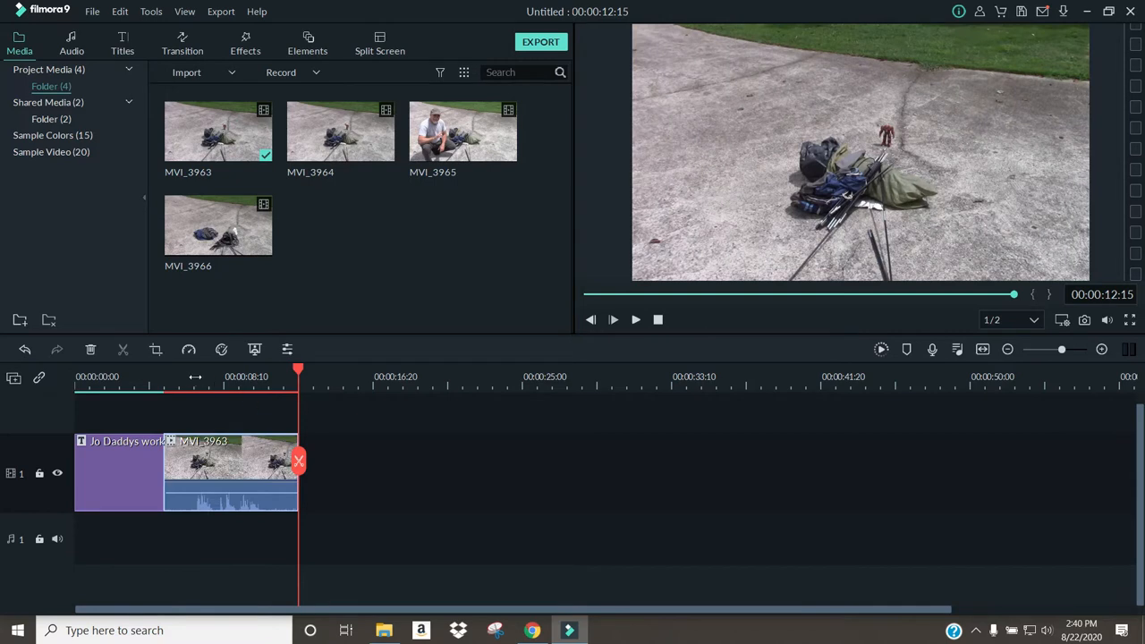
left_click(189, 376)
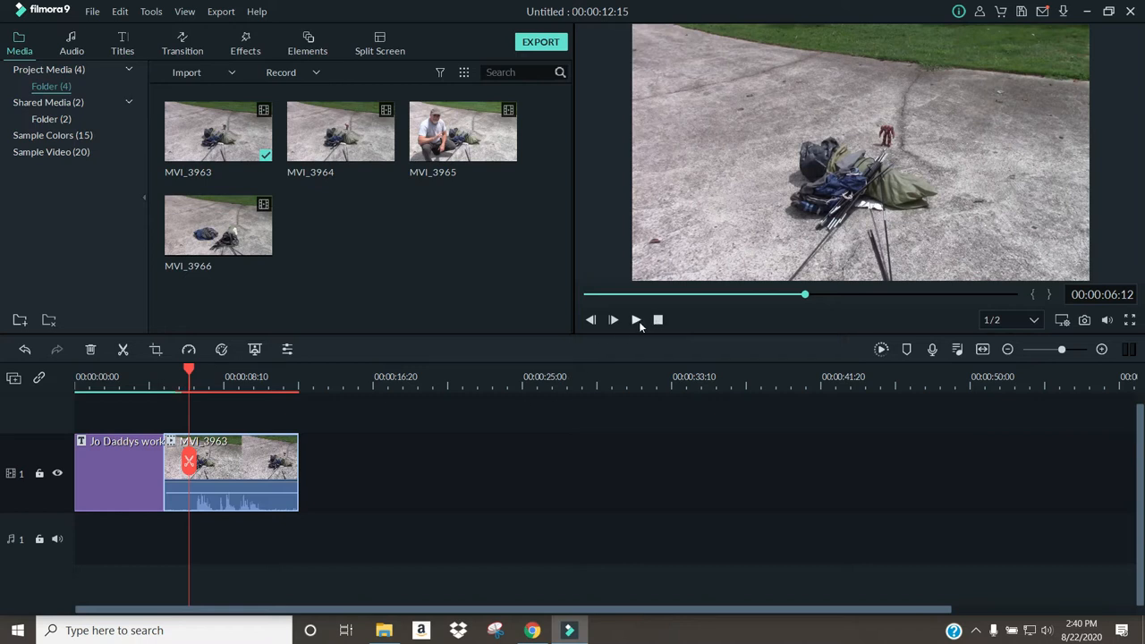
left_click(637, 321)
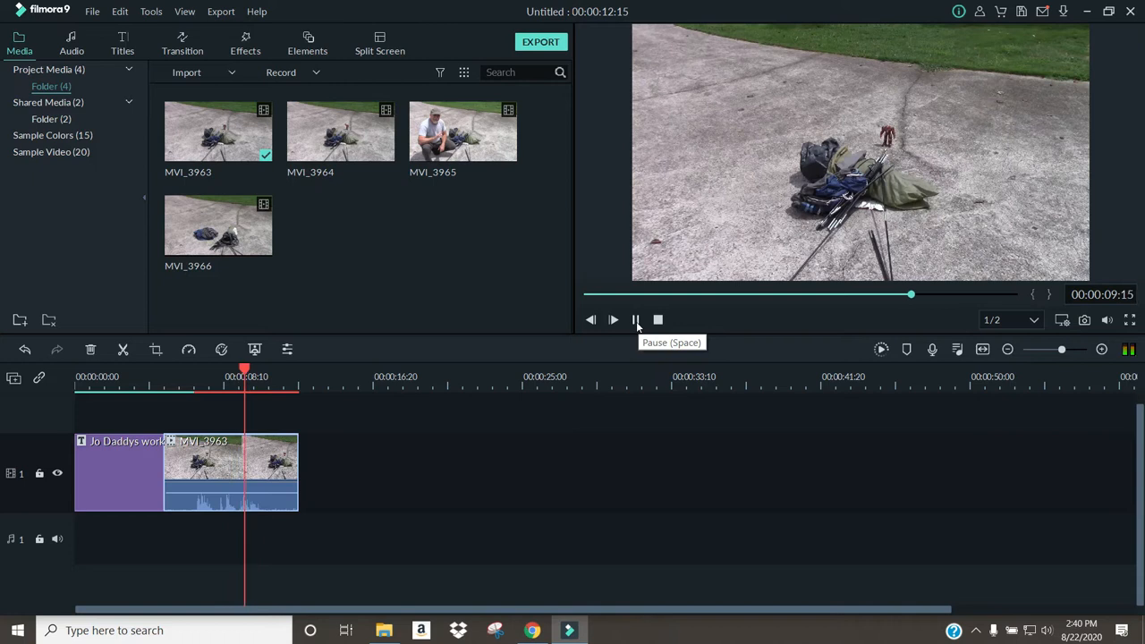
left_click(636, 321)
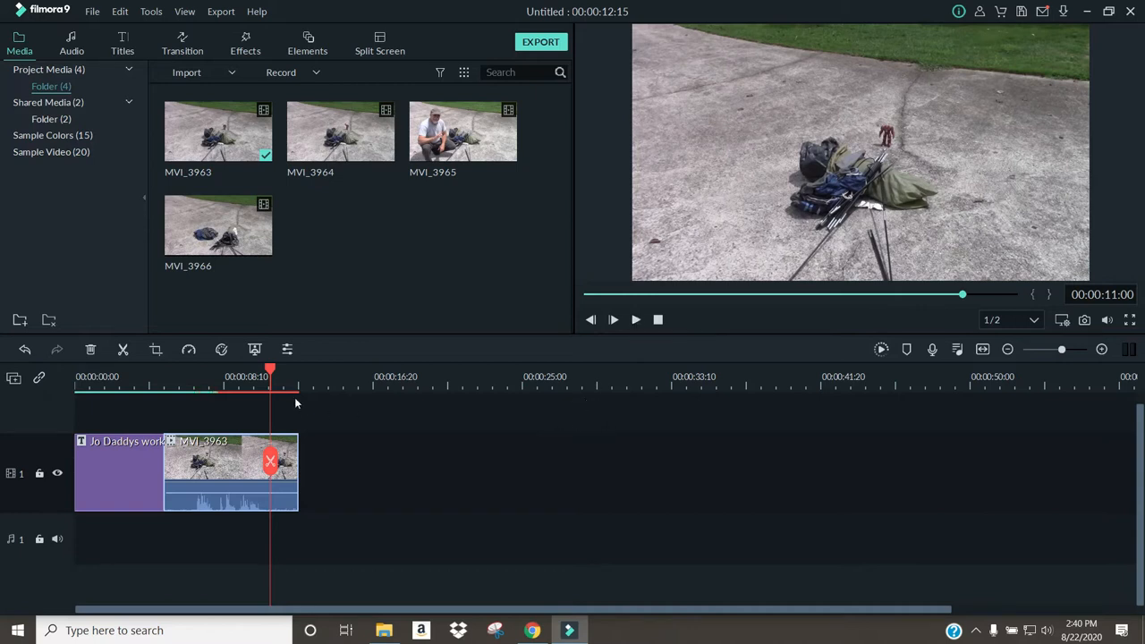
Split MVI_3963 at 00:00:06:07 and delete the short piece before the cut
left_click_drag(270, 375, 186, 394)
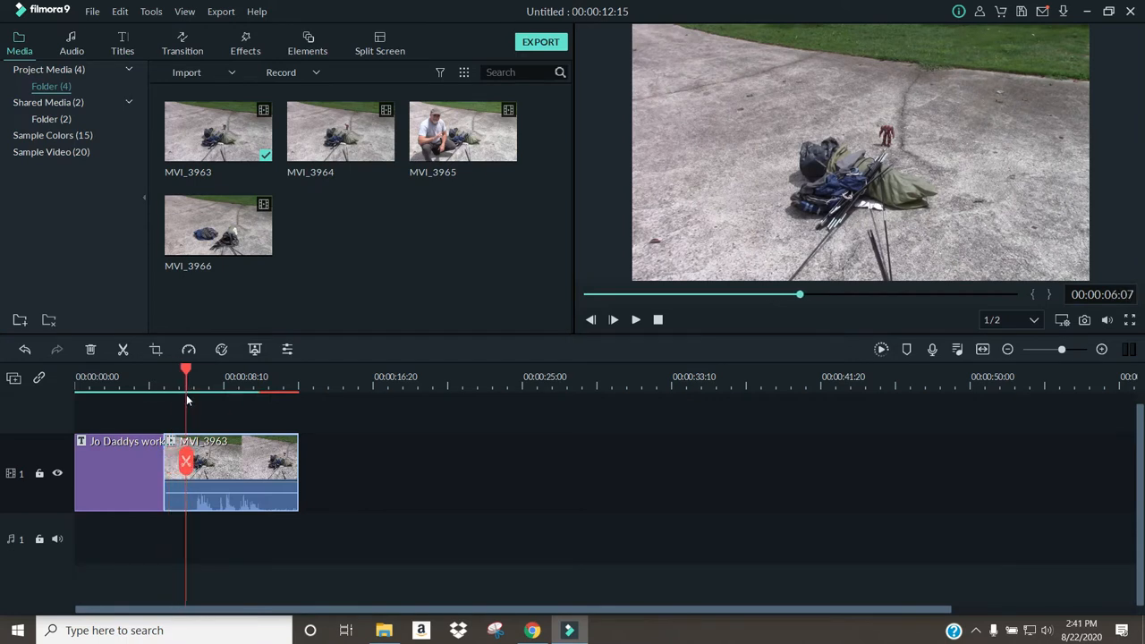
left_click(185, 463)
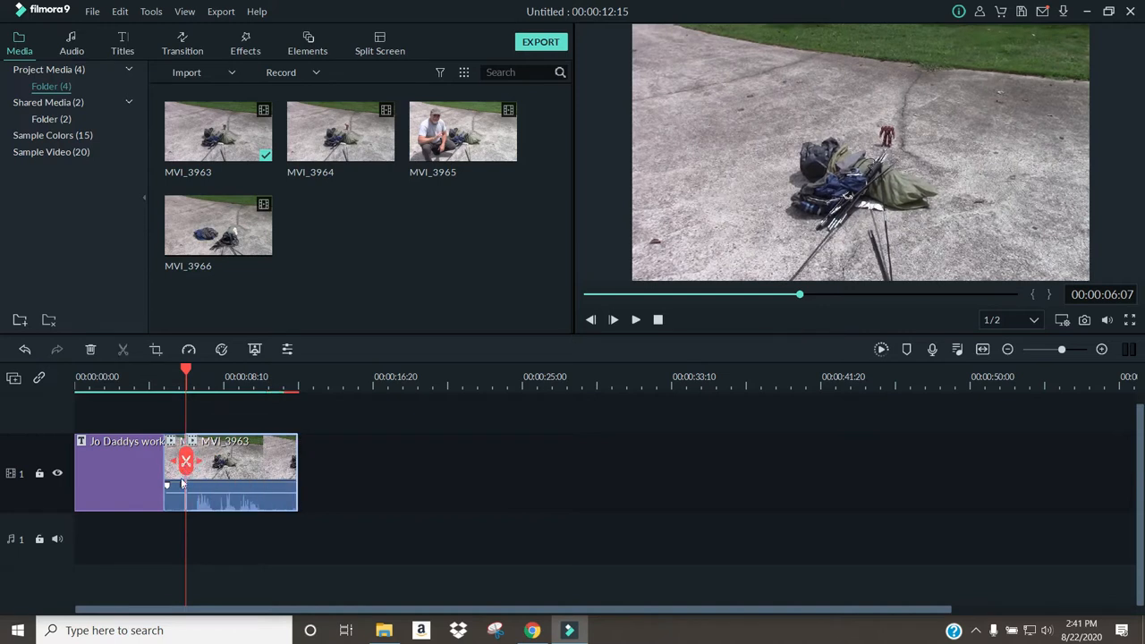
left_click(172, 508)
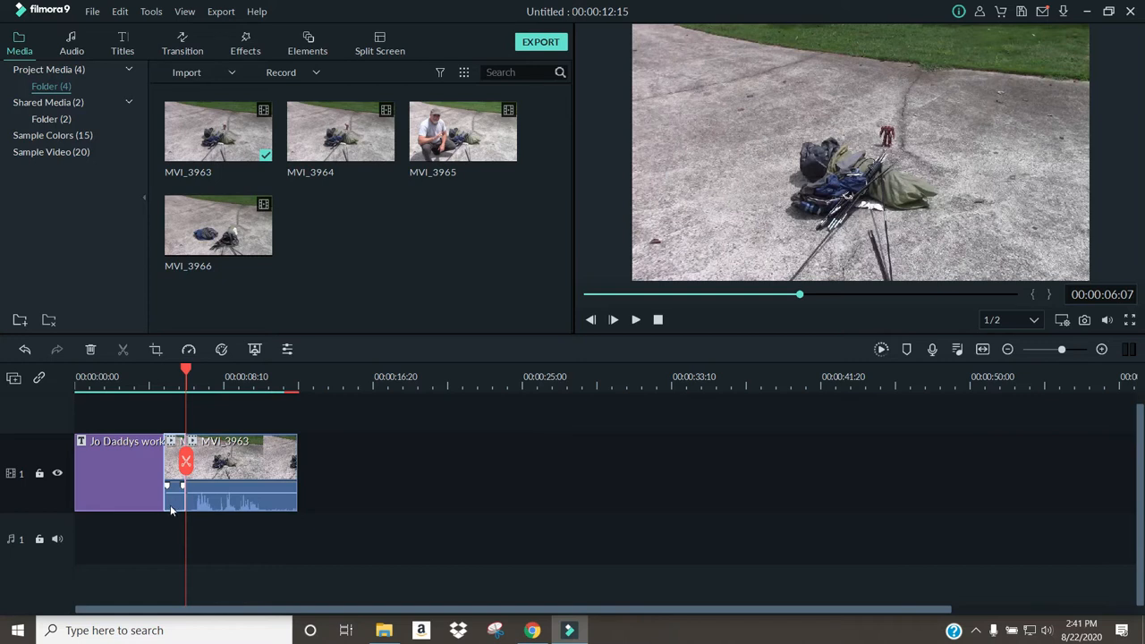
right_click(170, 504)
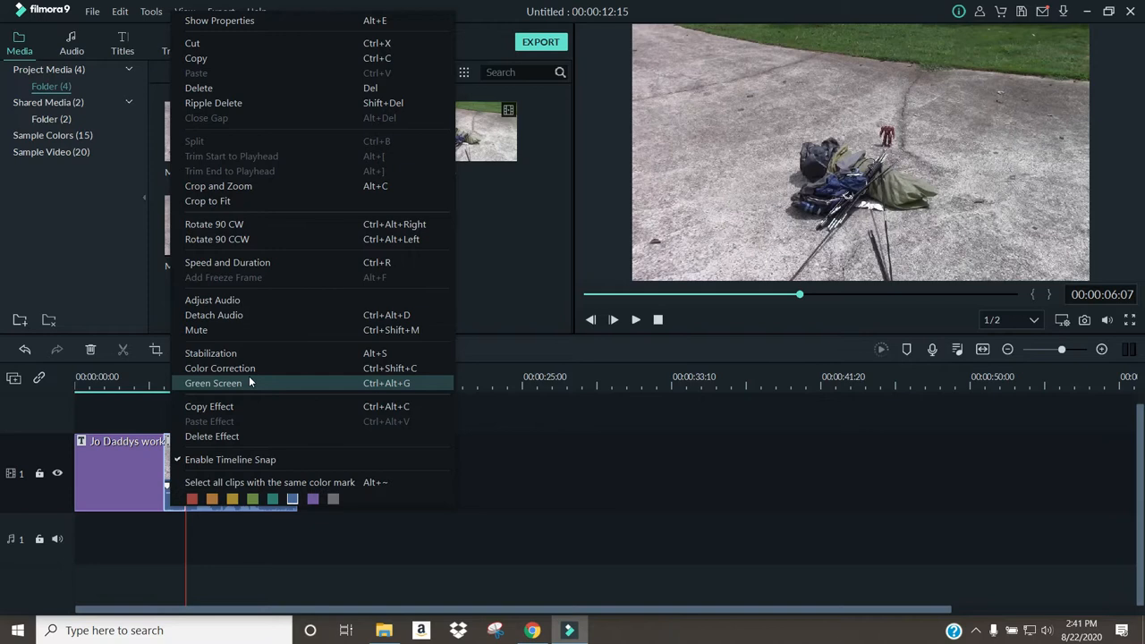
left_click(199, 88)
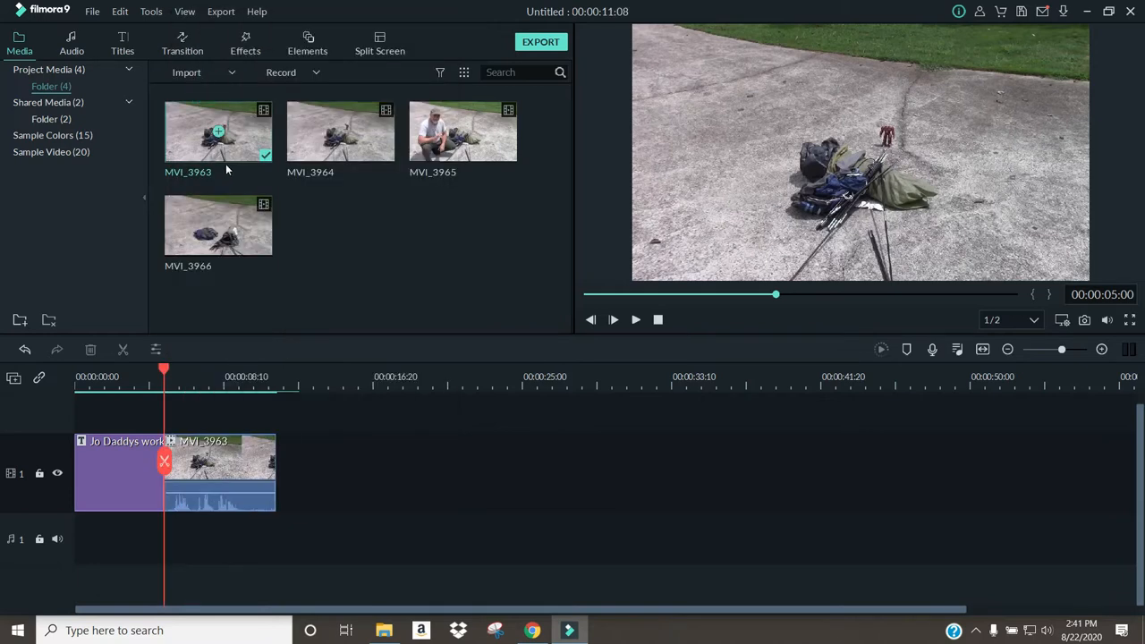
Apply the favorite transition Sweep Clockwise between the title and MVI_3963
left_click(184, 47)
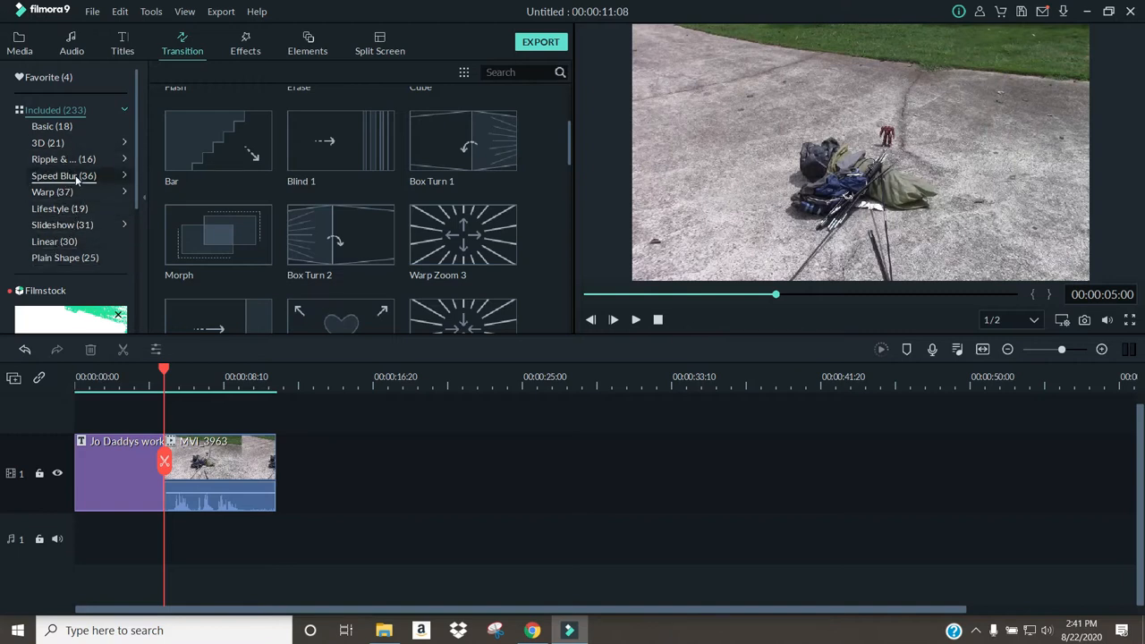
scroll(77, 178, "down", 3)
scroll(76, 152, "up", 3)
left_click(53, 78)
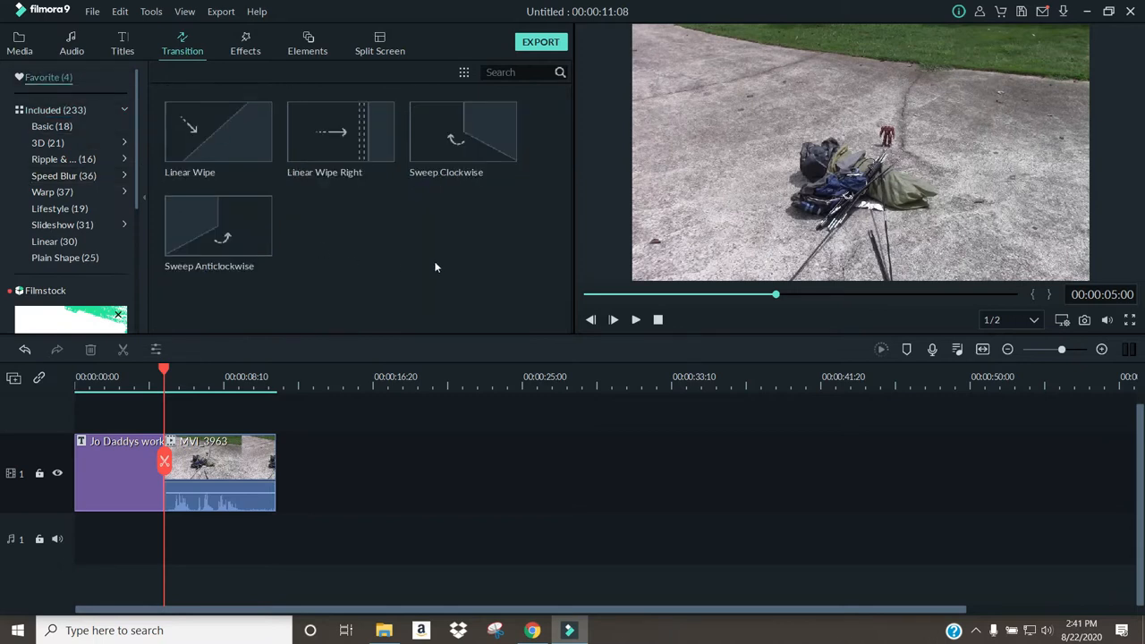
mouse_move(488, 152)
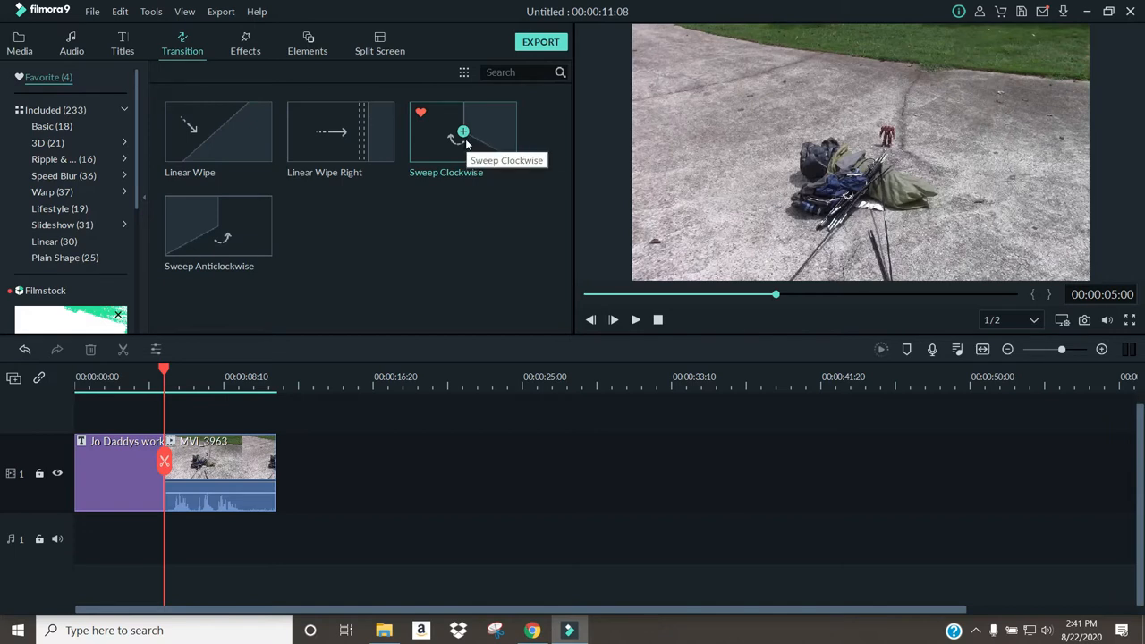
left_click(464, 134)
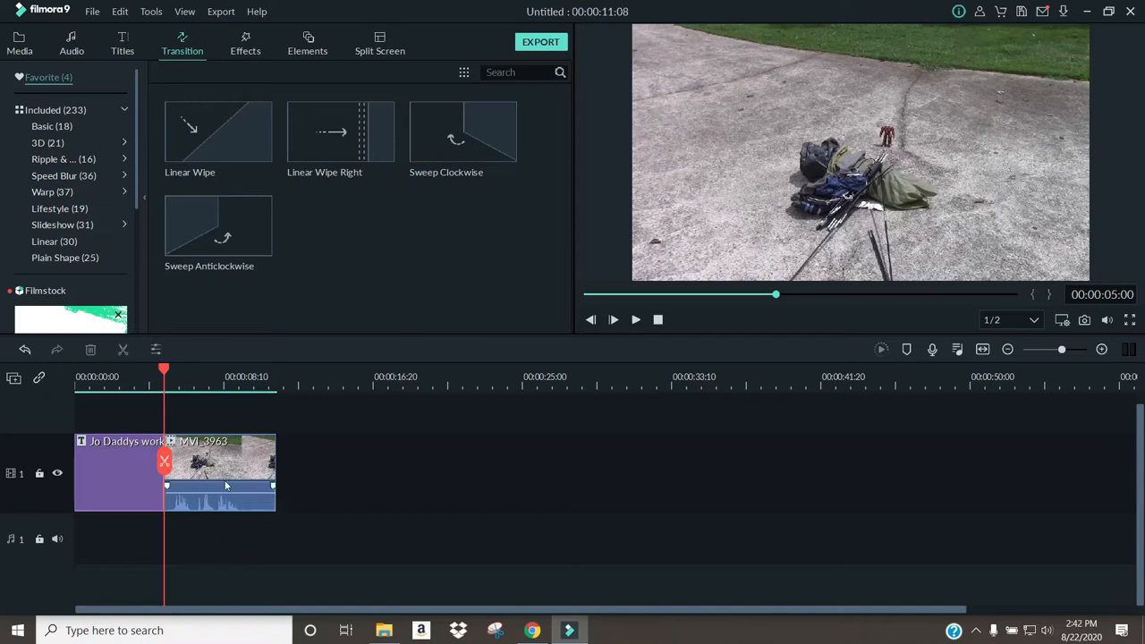
mouse_move(491, 139)
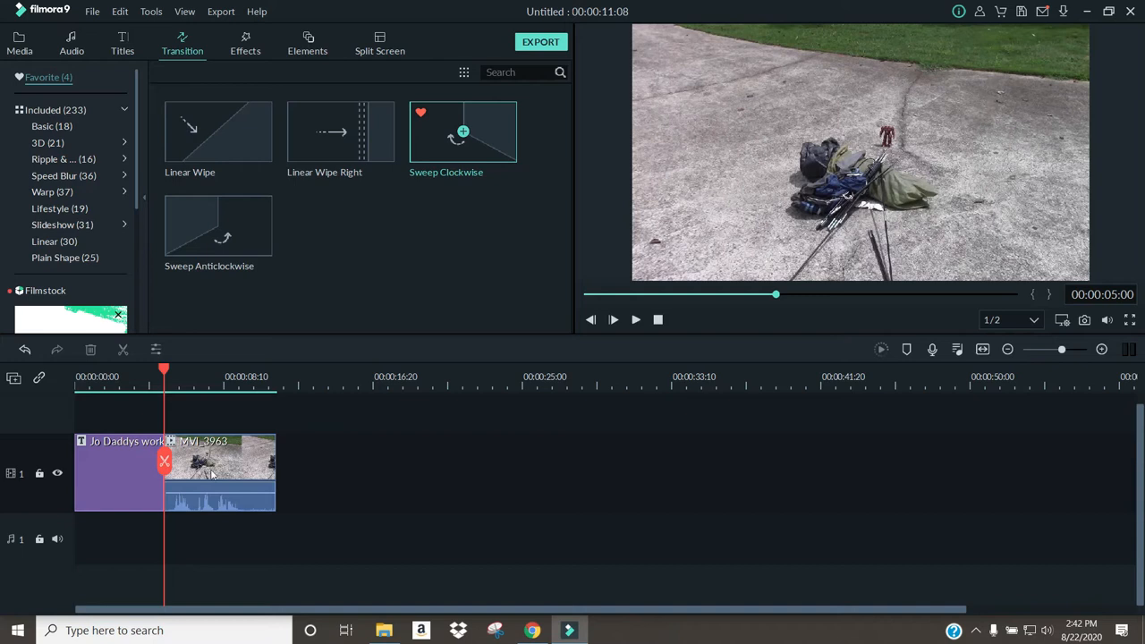
left_click_drag(161, 504, 162, 502)
Play the timeline from just before the end of the title to check the transition into MVI_3963
left_click_drag(168, 462, 171, 422)
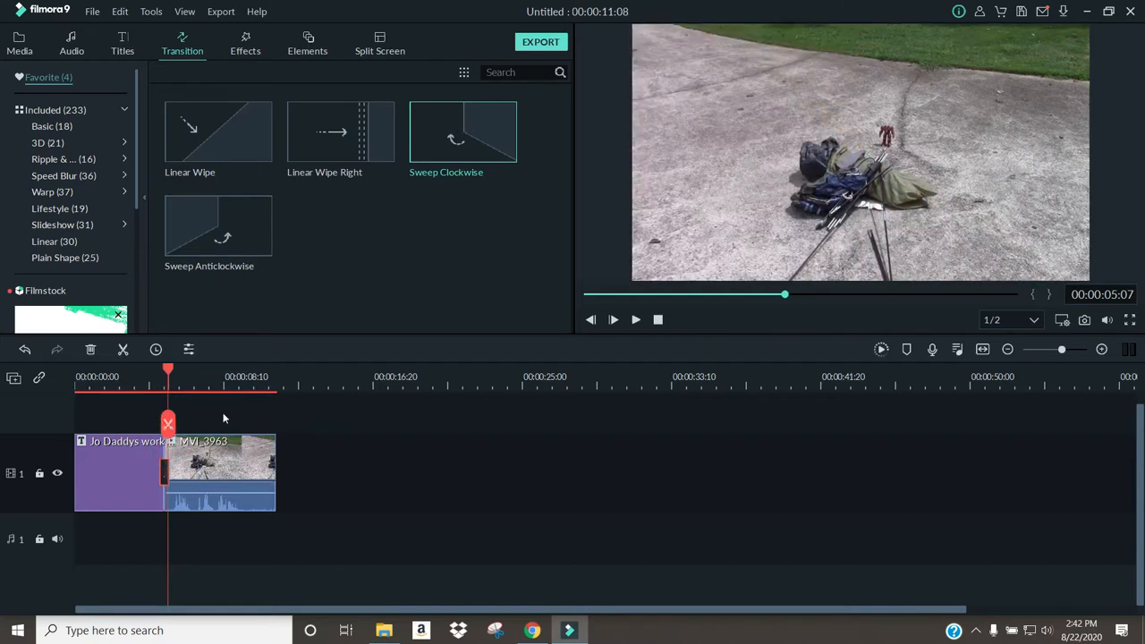
left_click(152, 377)
left_click(635, 321)
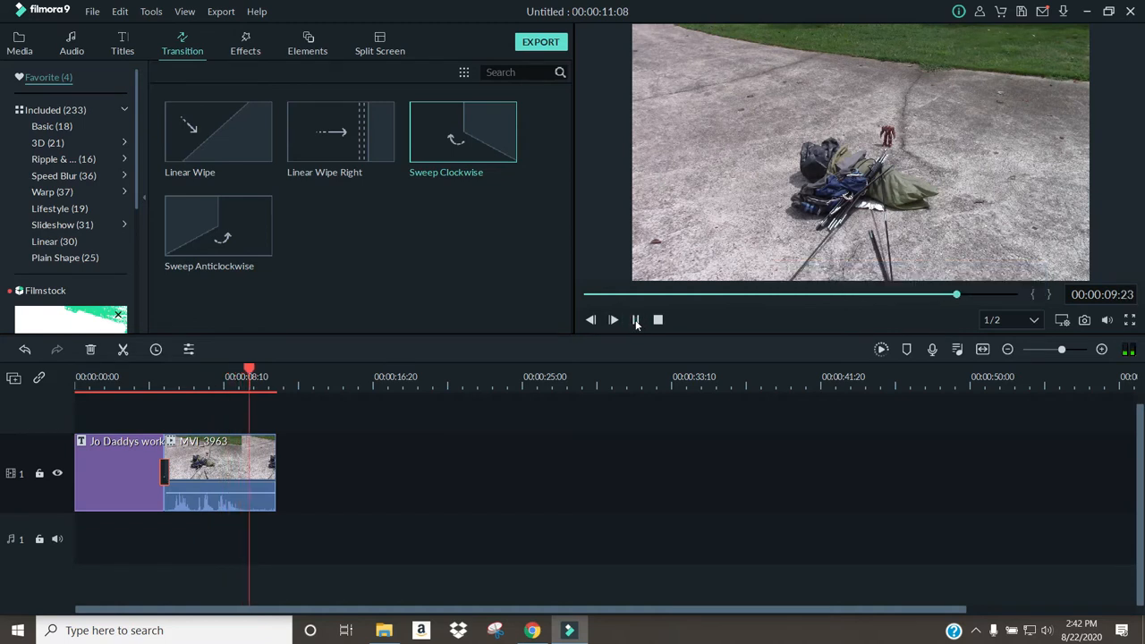
left_click(637, 320)
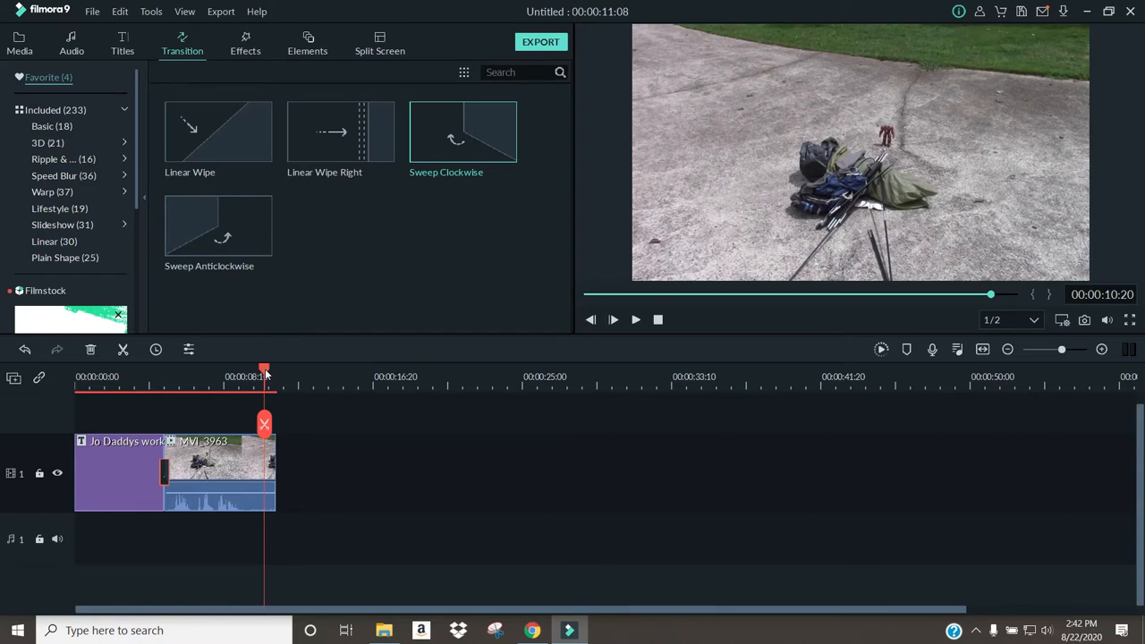
Split MVI_3963 at 00:00:09:13 and delete the piece after the cut
left_click_drag(265, 375, 245, 383)
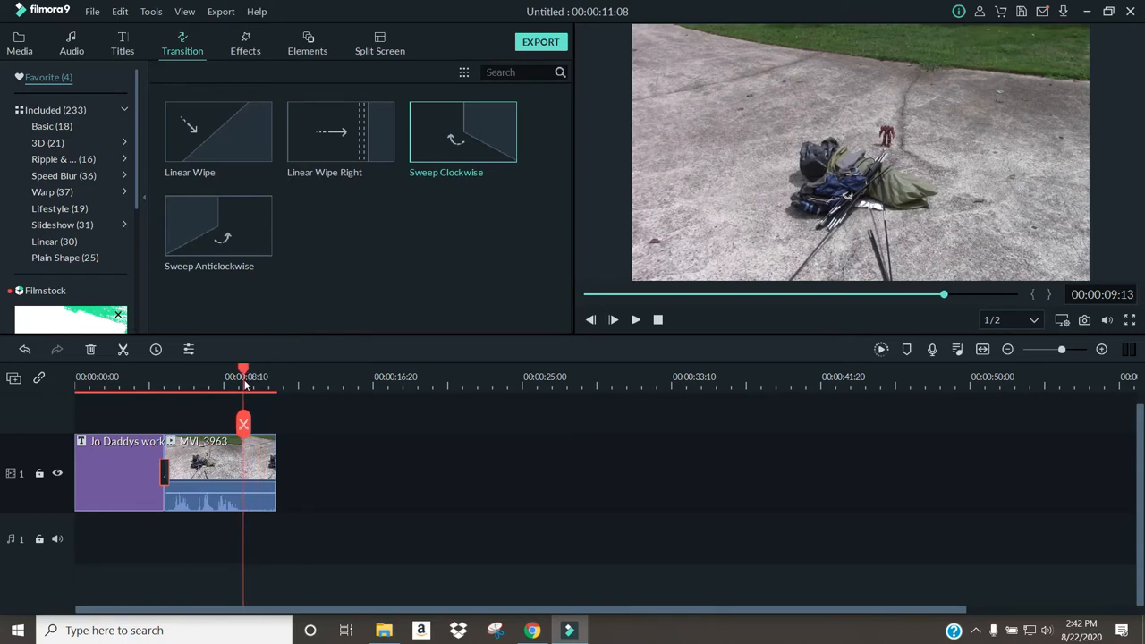
left_click(244, 448)
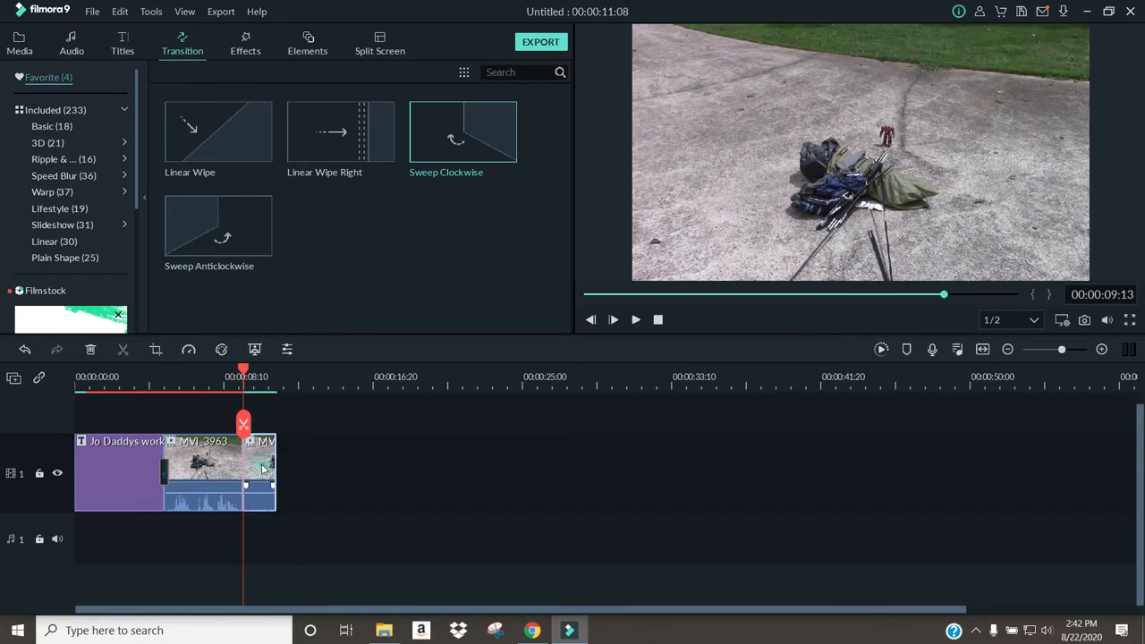
right_click(263, 469)
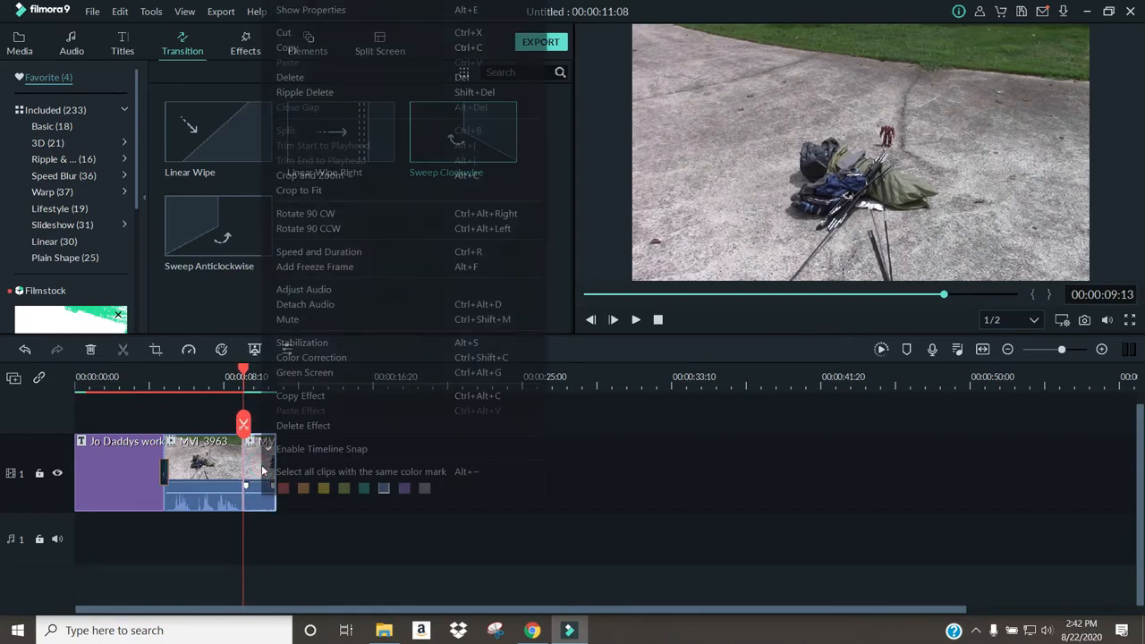
left_click(296, 79)
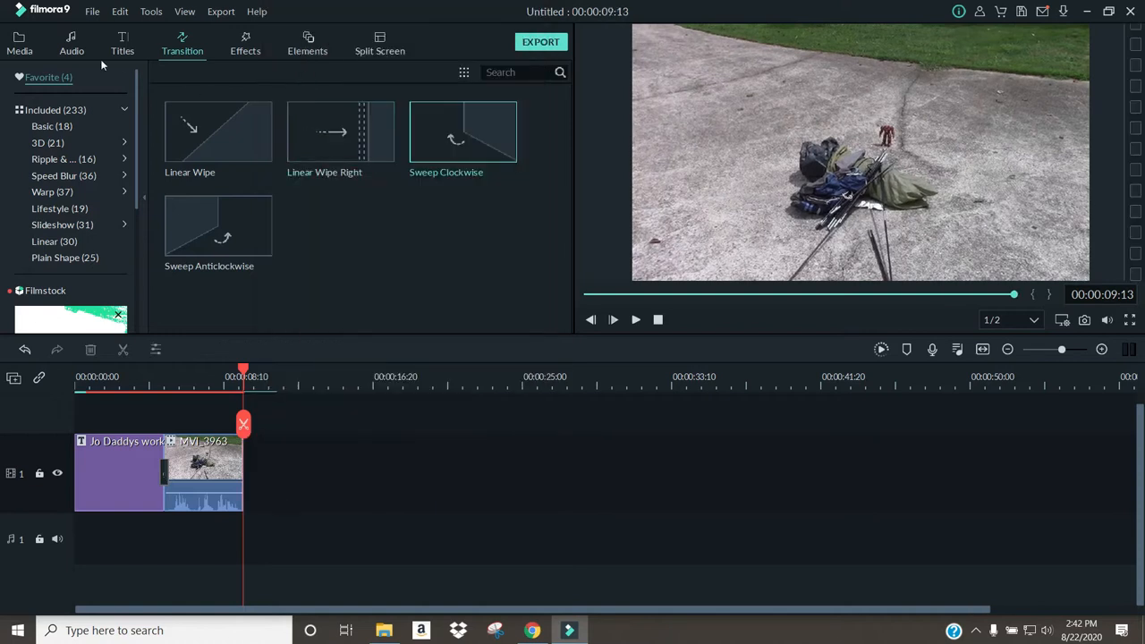
Add the clip MVI_3964 to the video track directly after MVI_3963
left_click(18, 48)
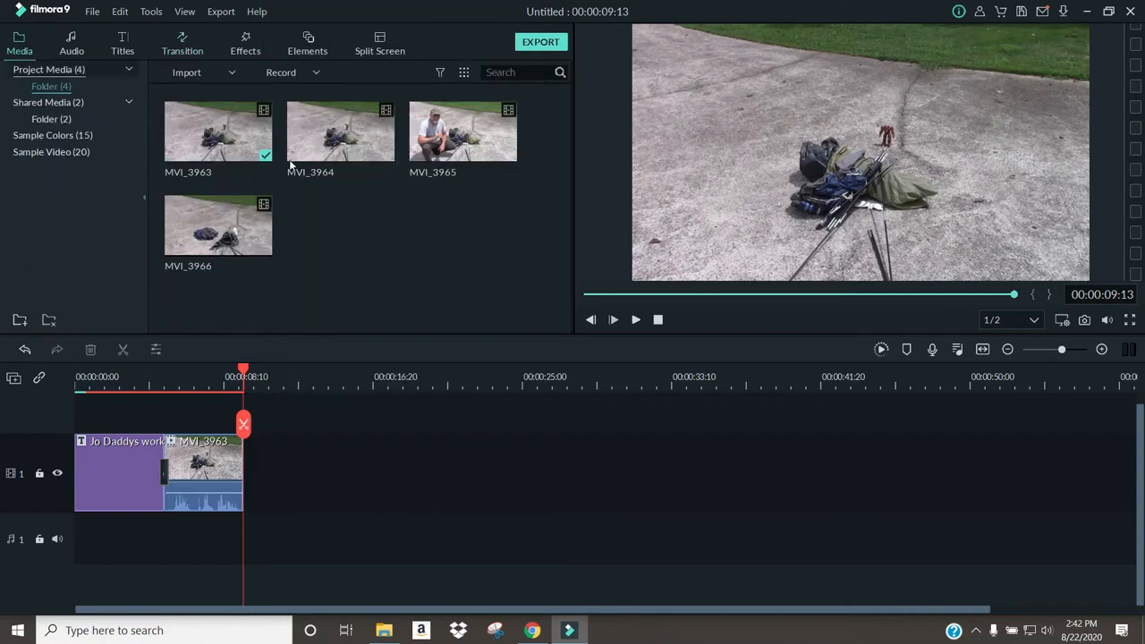
left_click(341, 132)
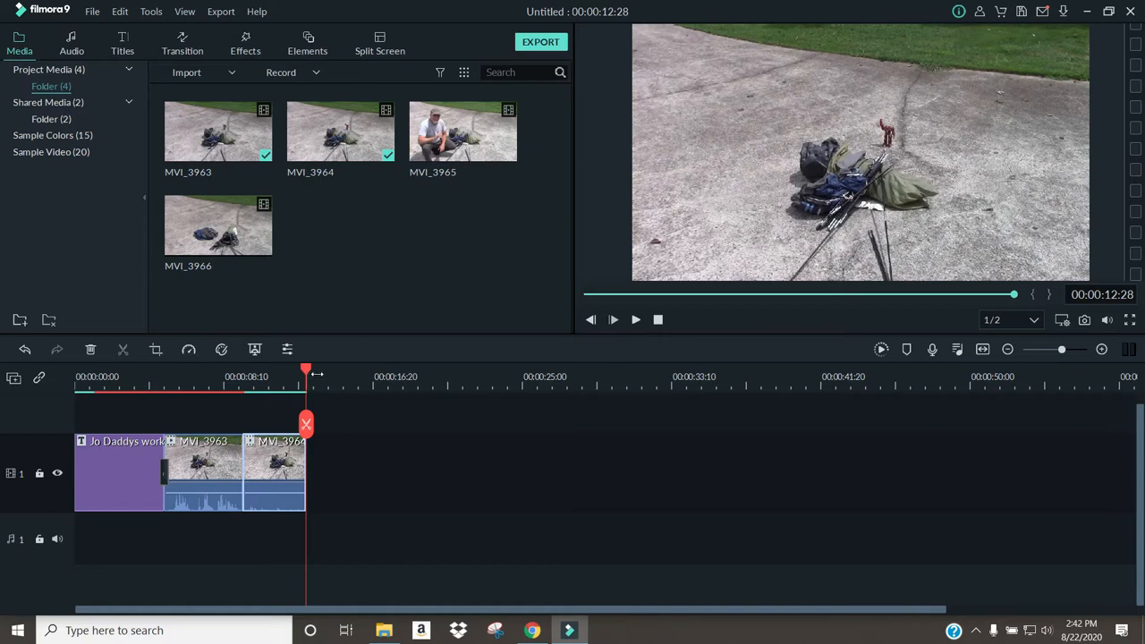
Apply the favorite transition Linear Wipe between MVI_3963 and MVI_3964 on the video track
left_click_drag(302, 374, 209, 376)
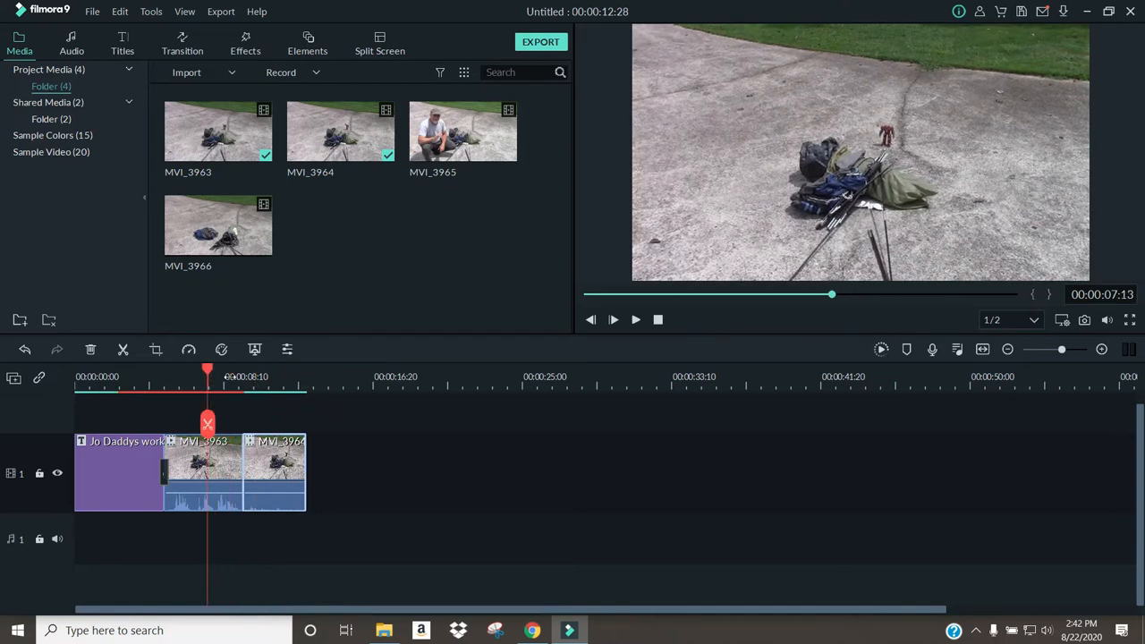
left_click_drag(208, 374, 260, 383)
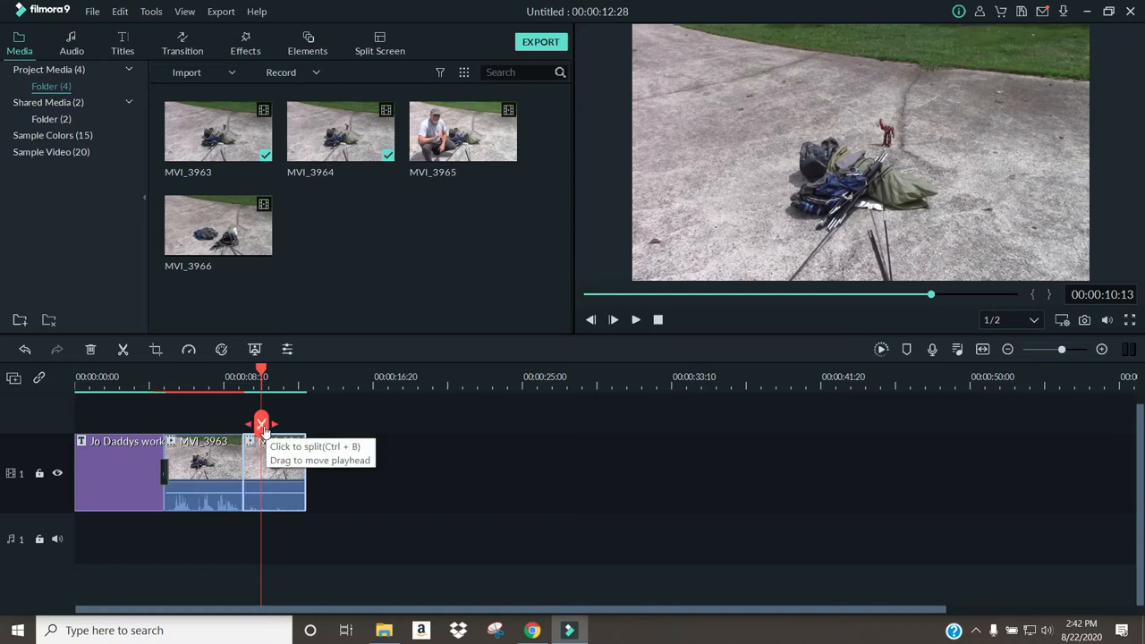
left_click_drag(262, 378, 238, 380)
left_click(177, 50)
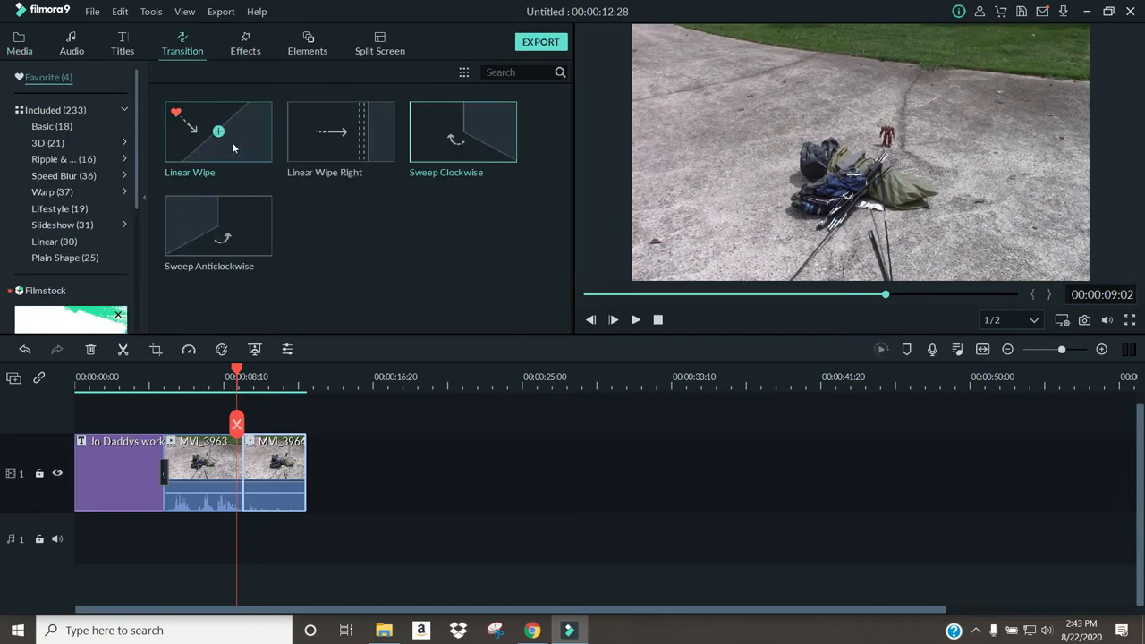
mouse_move(243, 136)
left_mouse_down()
mouse_move(234, 379)
mouse_move(246, 467)
left_mouse_up()
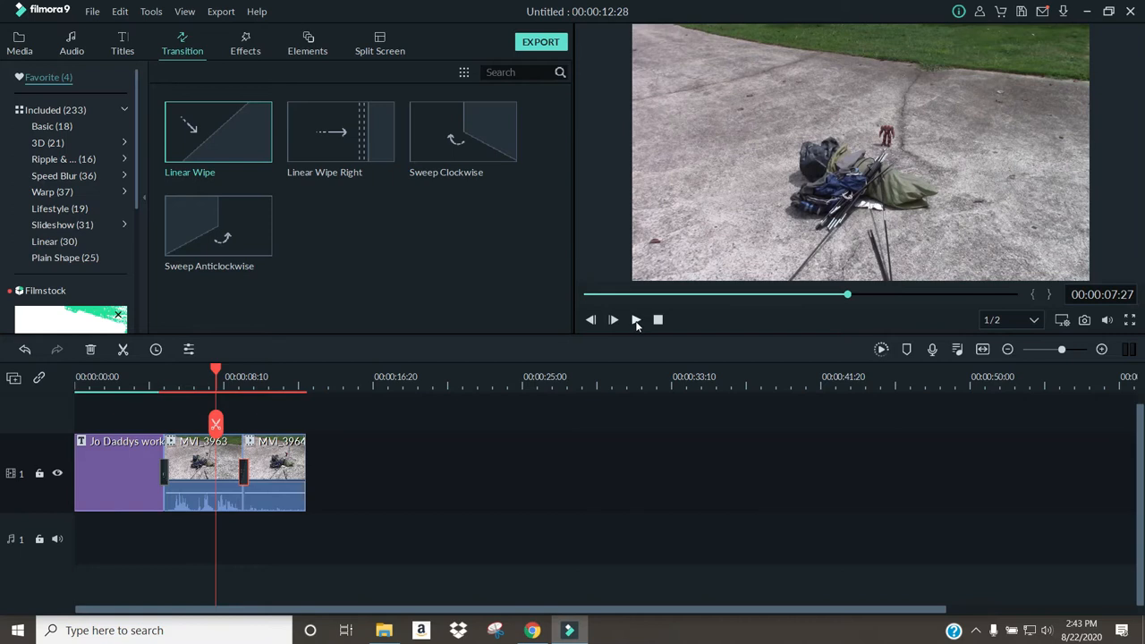
Play the timeline from 00:00:07:27 to check the Linear Wipe transition into MVI_3964
left_click(636, 320)
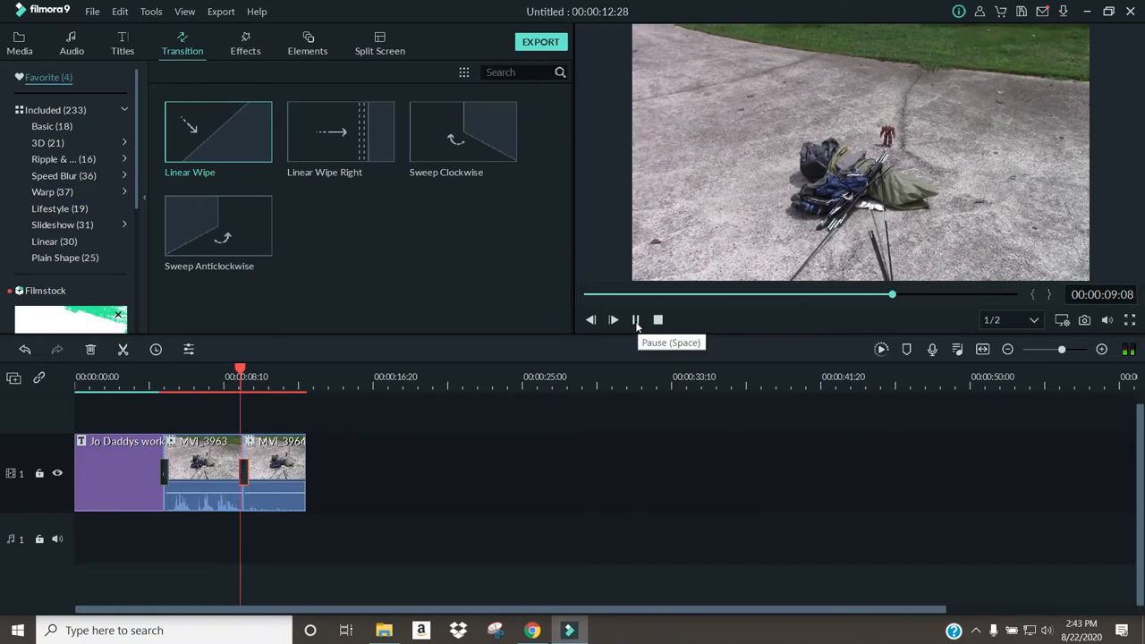
left_click(637, 321)
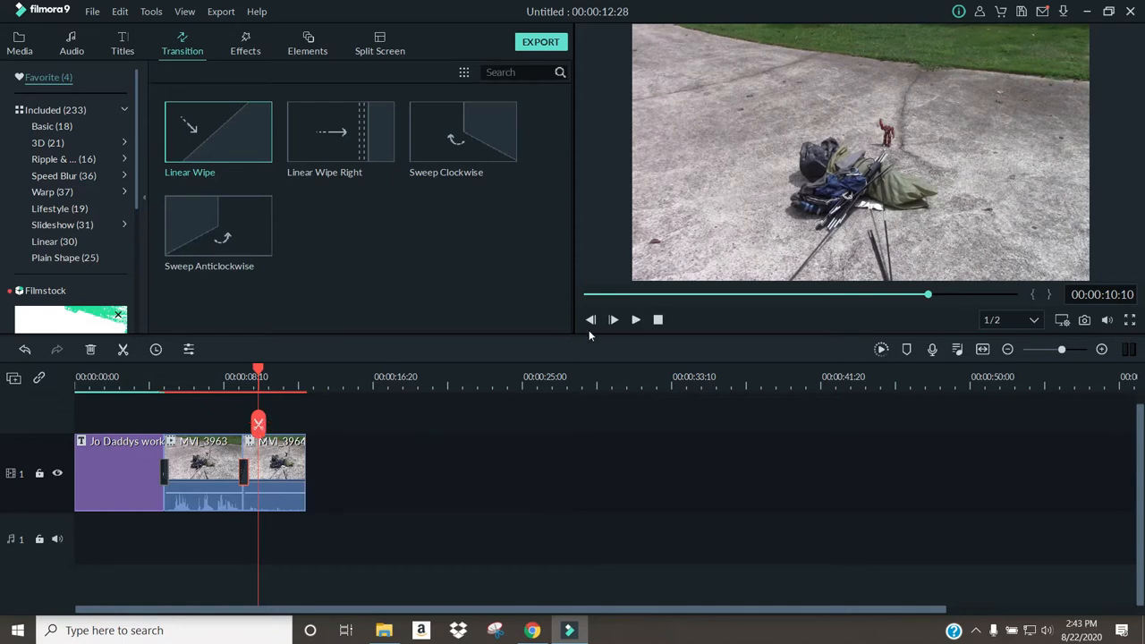
left_click(637, 320)
left_click(636, 321)
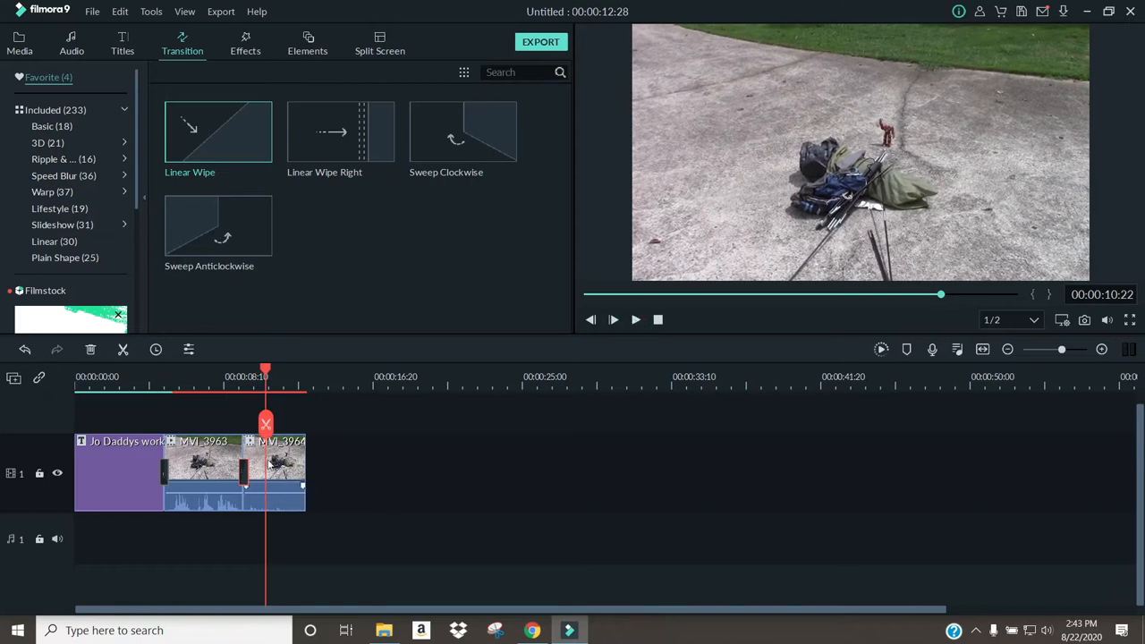
Split MVI_3964 at 00:00:10:22 and delete the piece after the cut
left_click(266, 426)
left_click(295, 465)
right_click(294, 467)
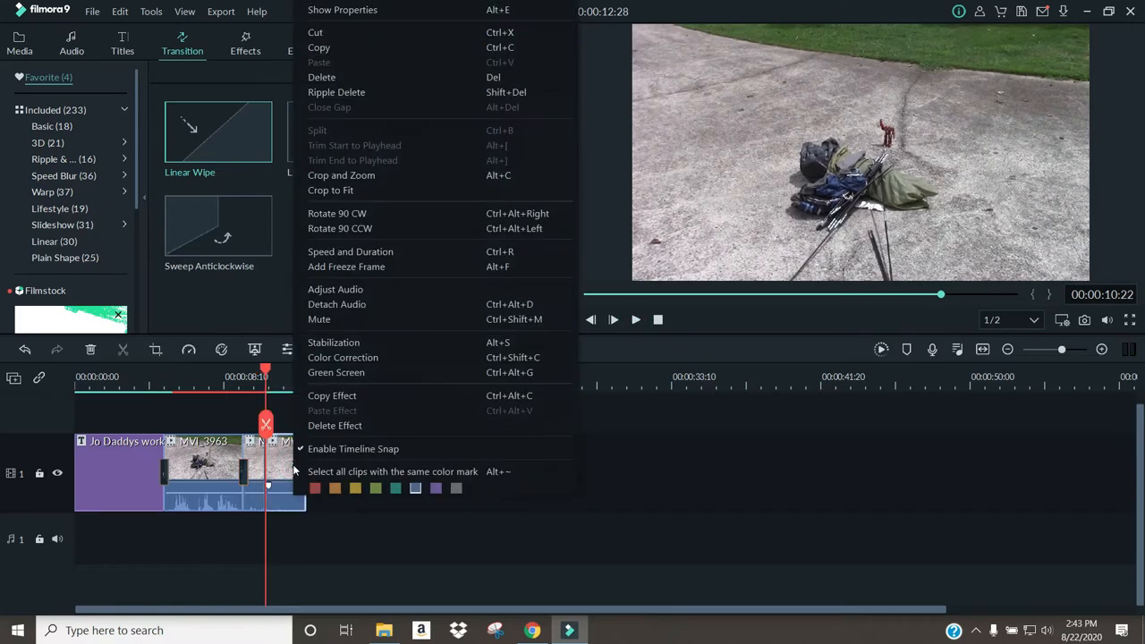
left_click(322, 77)
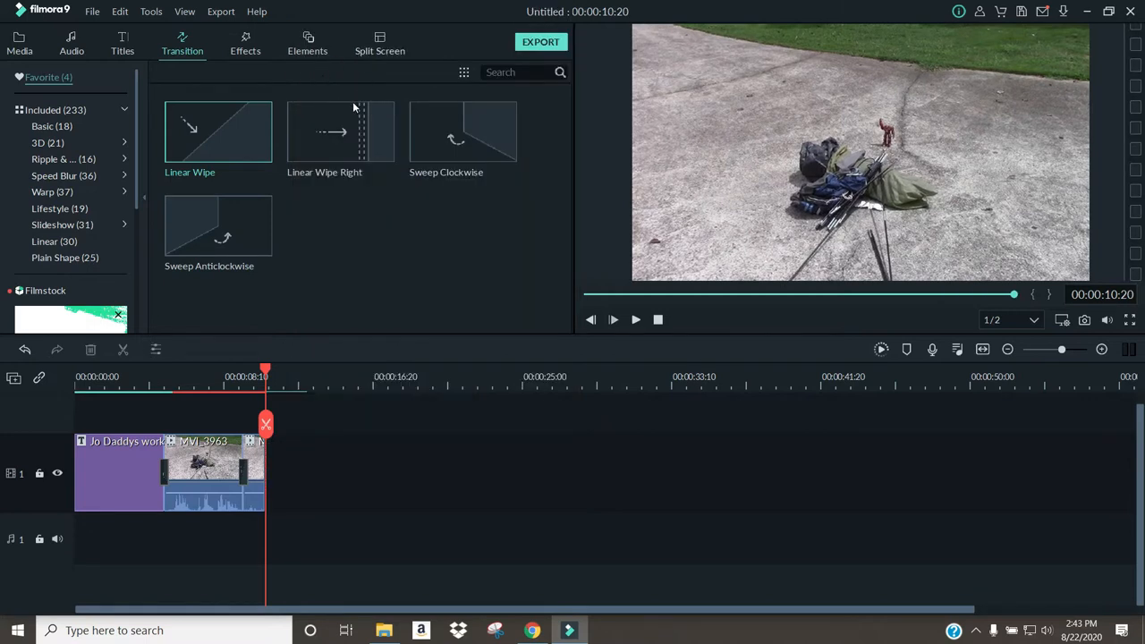
Add the clip MVI_3965 to the video track directly after MVI_3964
left_click(21, 45)
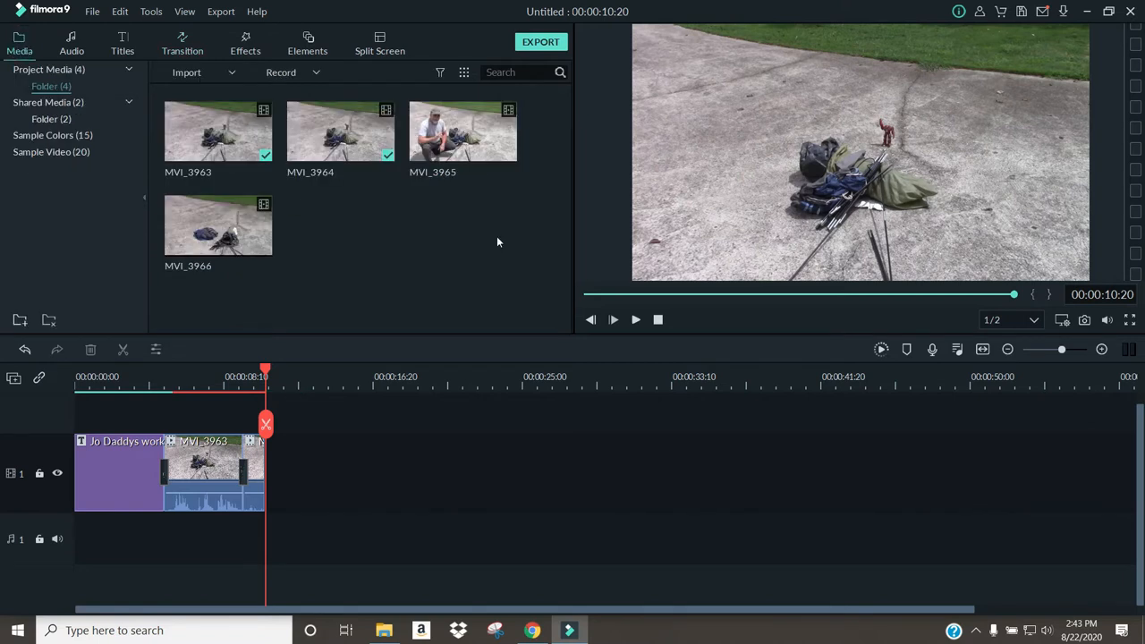
mouse_move(488, 154)
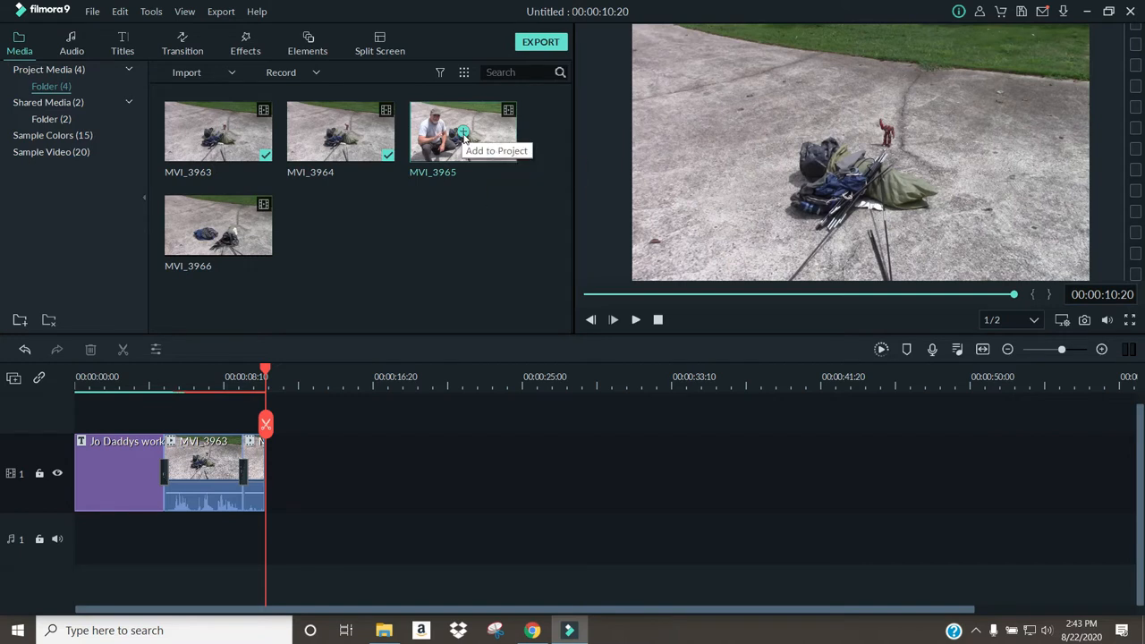
left_click(464, 133)
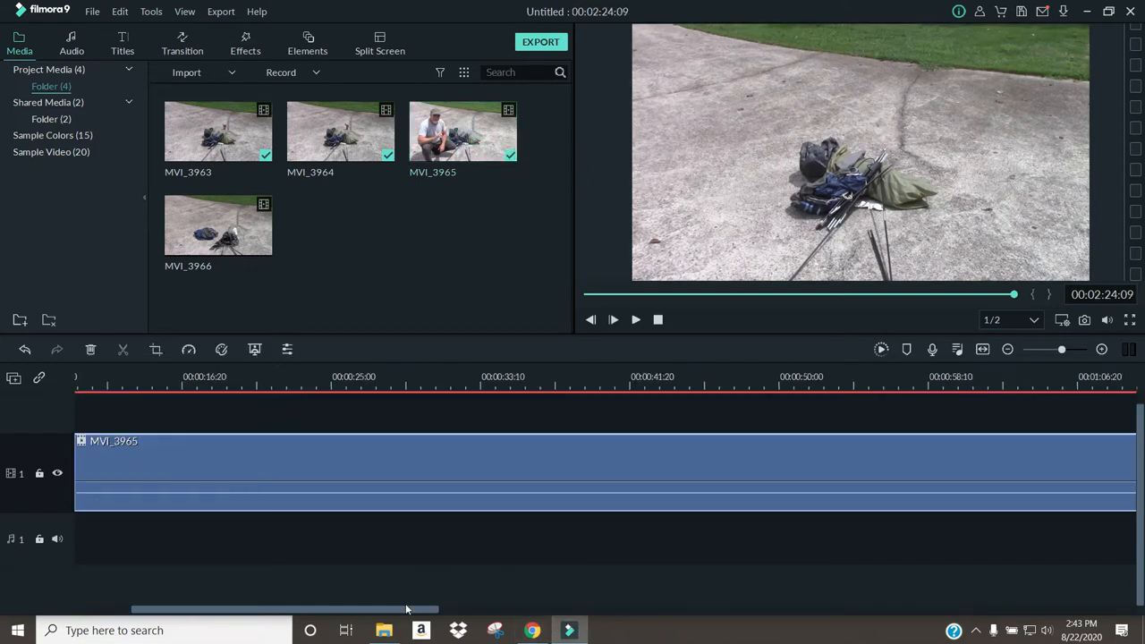
Split MVI_3965 at 00:00:14:11, once the man is crouching beside the gear, and delete the piece before the cut
left_click_drag(399, 618, 358, 616)
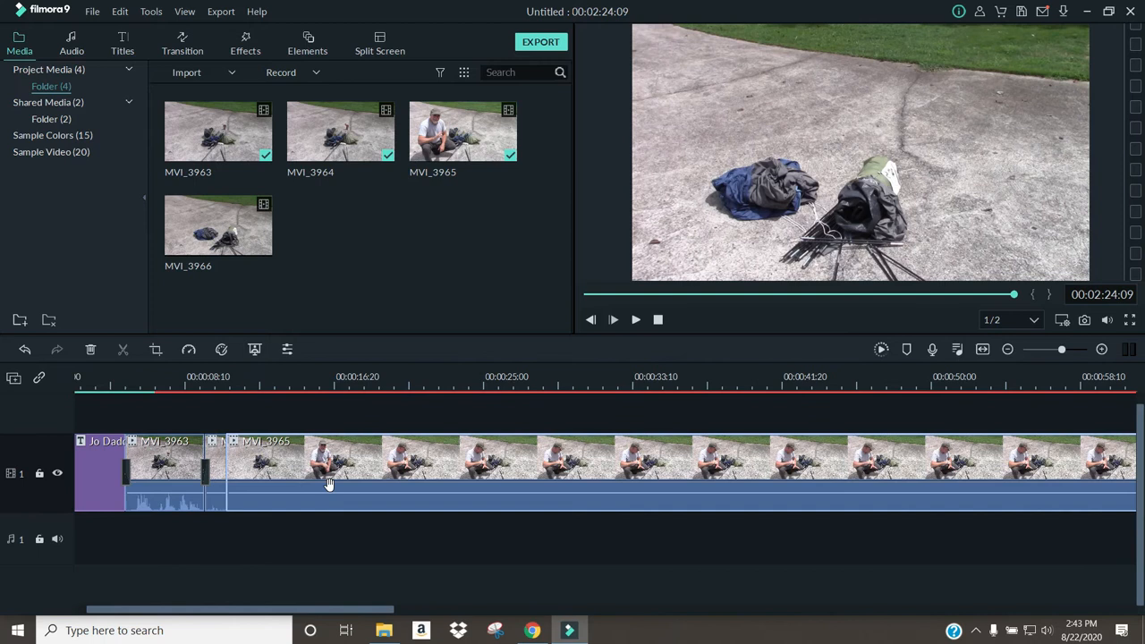
left_click(255, 375)
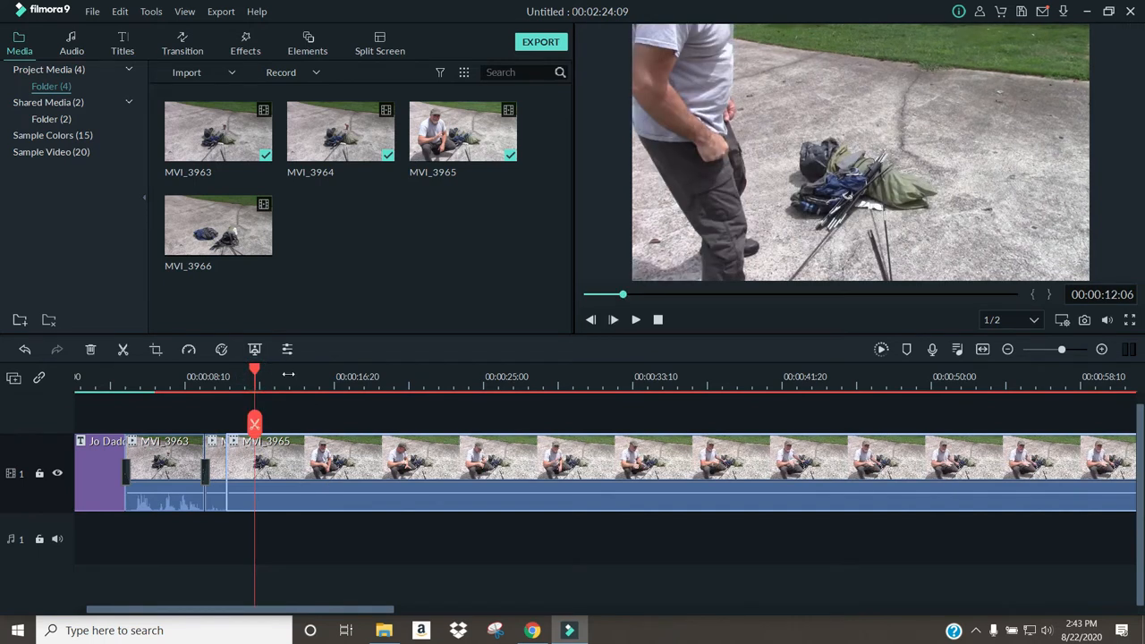
left_click_drag(255, 376, 291, 405)
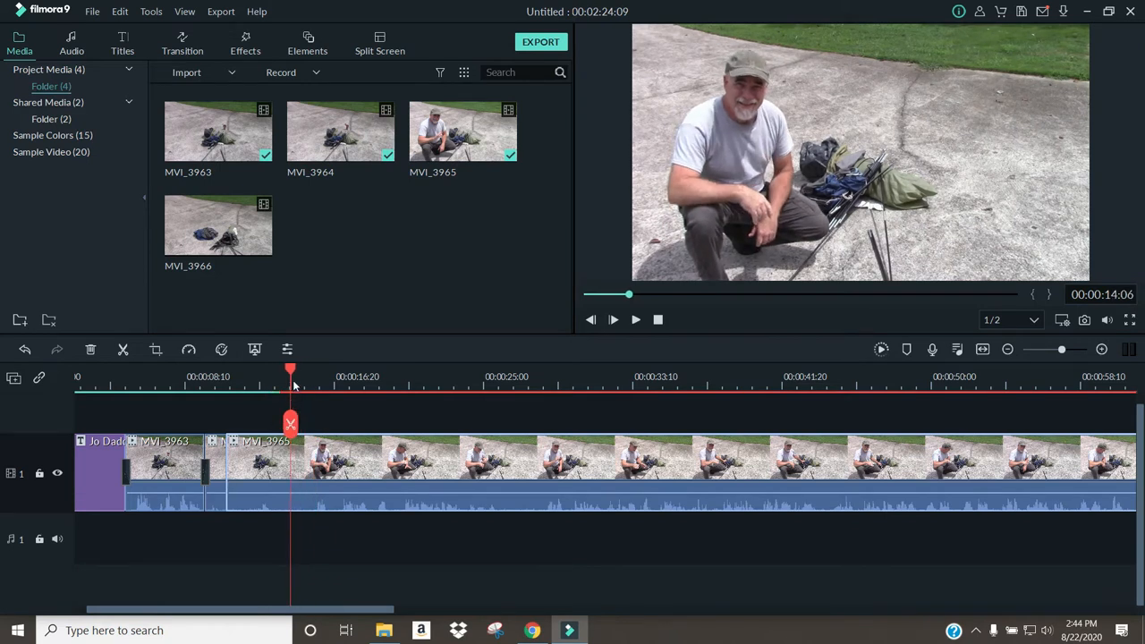
left_click_drag(291, 370, 294, 370)
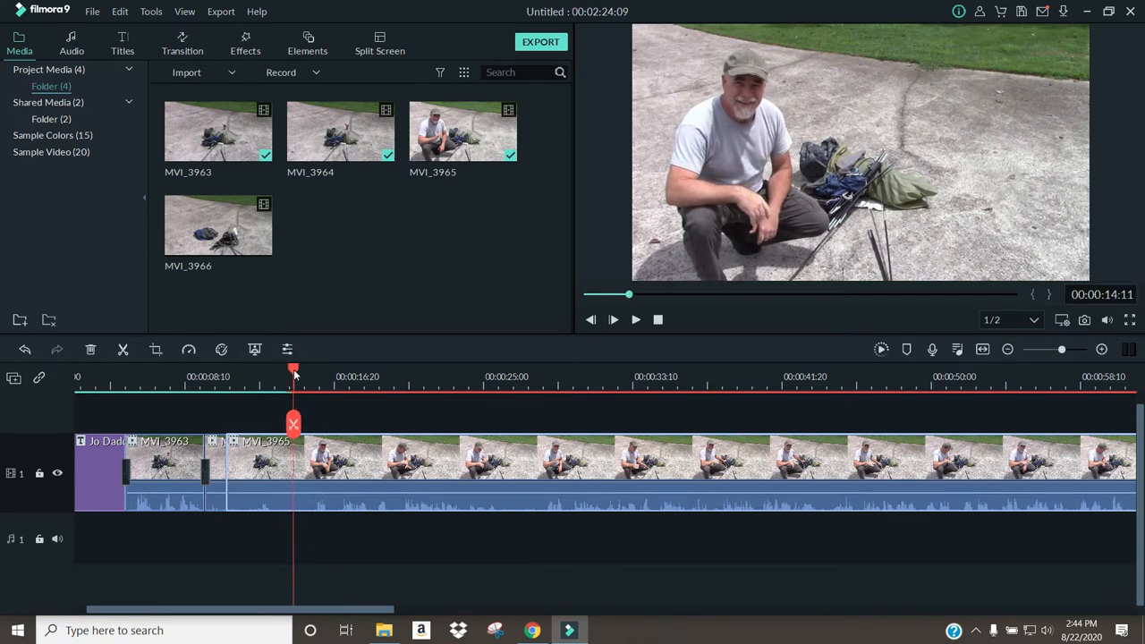
left_click(295, 430)
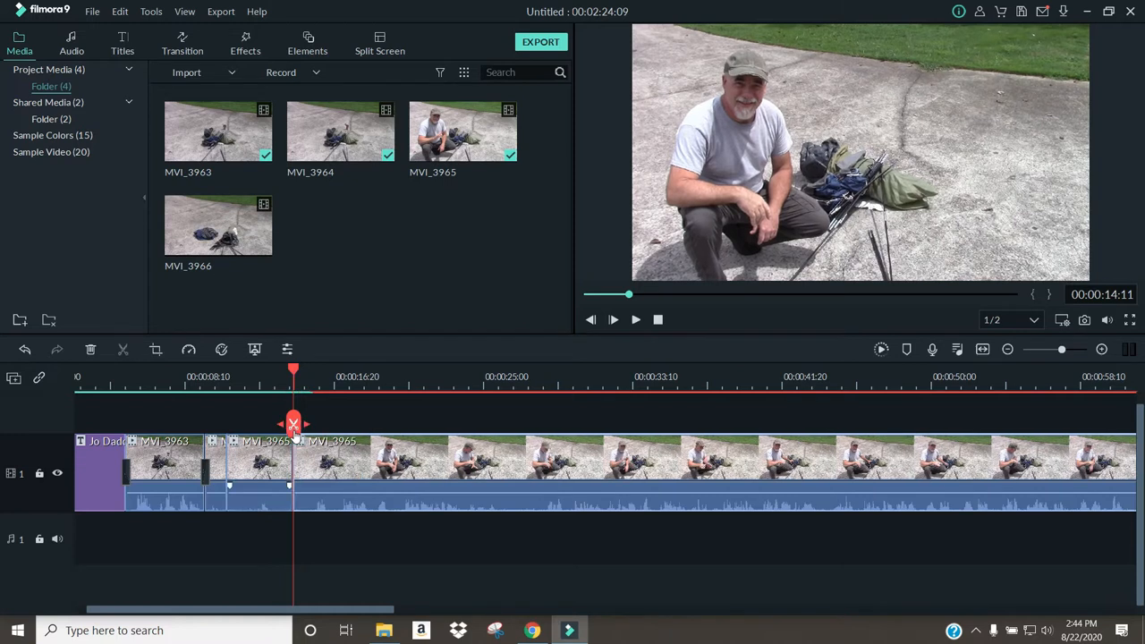
right_click(262, 467)
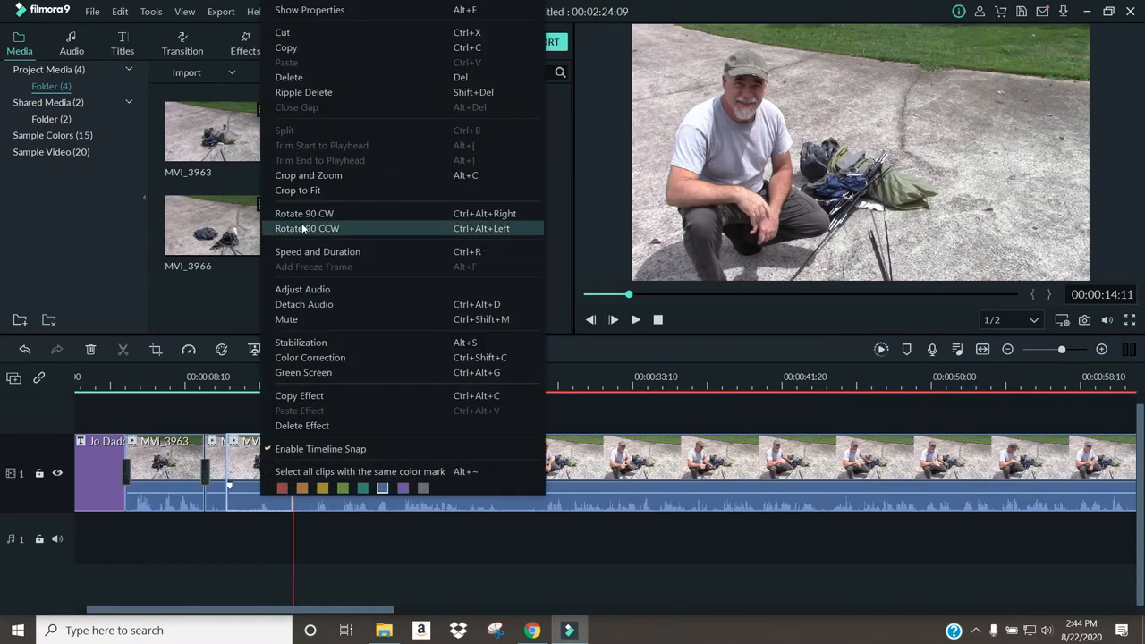
left_click(295, 79)
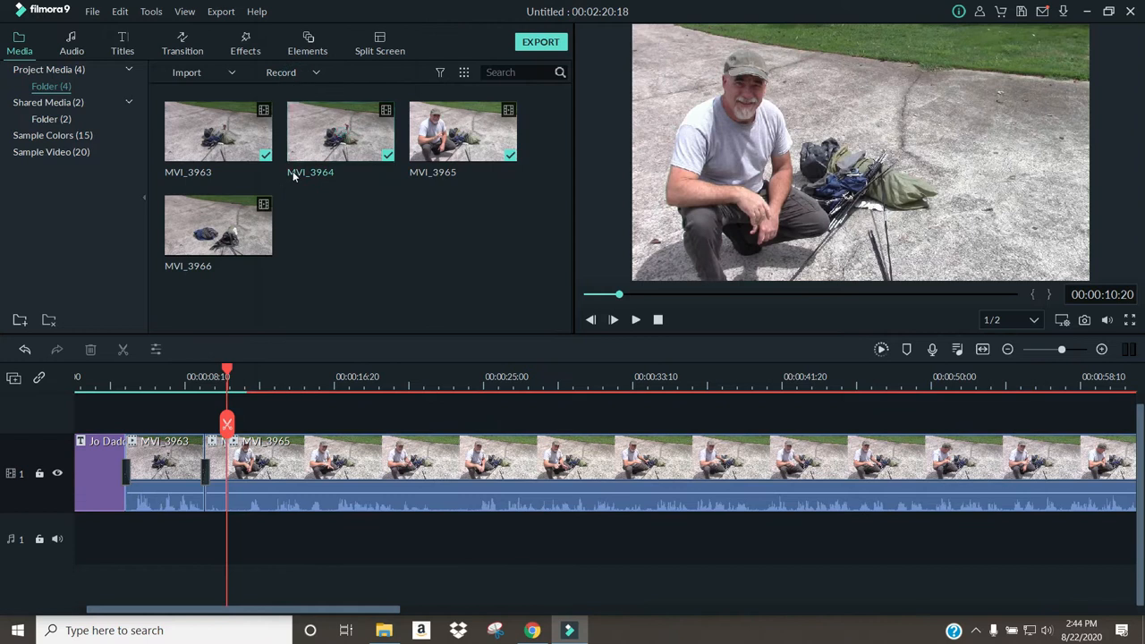
Apply the favorite transition Sweep Anticlockwise between MVI_3964 and MVI_3965, and play from 00:00:03:19 in the title to check the transitions
left_click(184, 51)
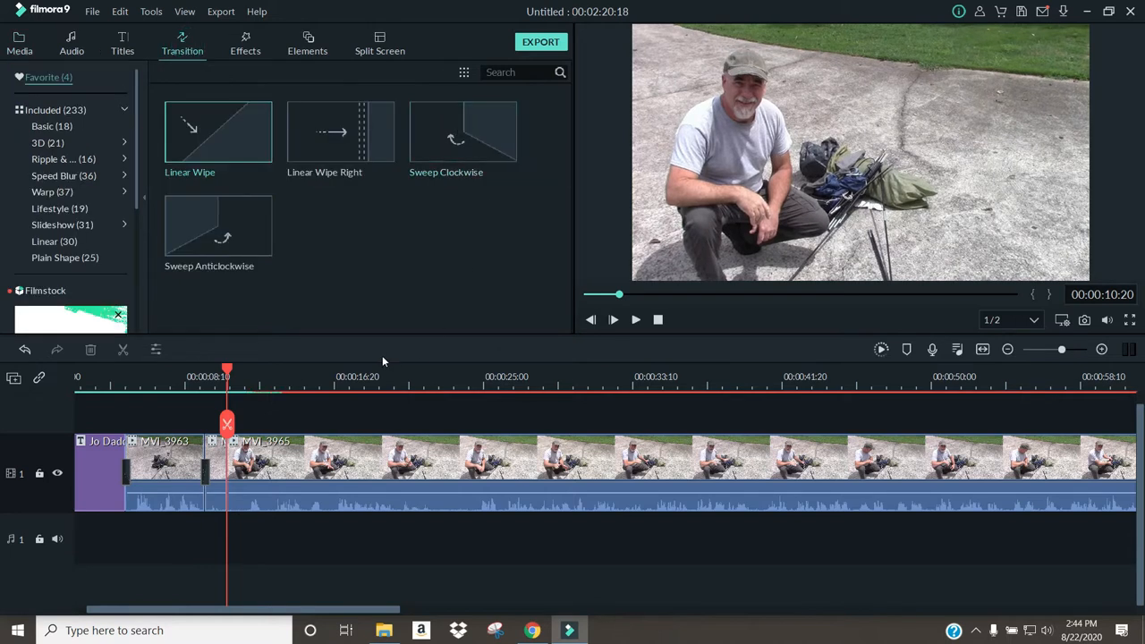
left_click_drag(252, 233, 224, 489)
left_click(101, 377)
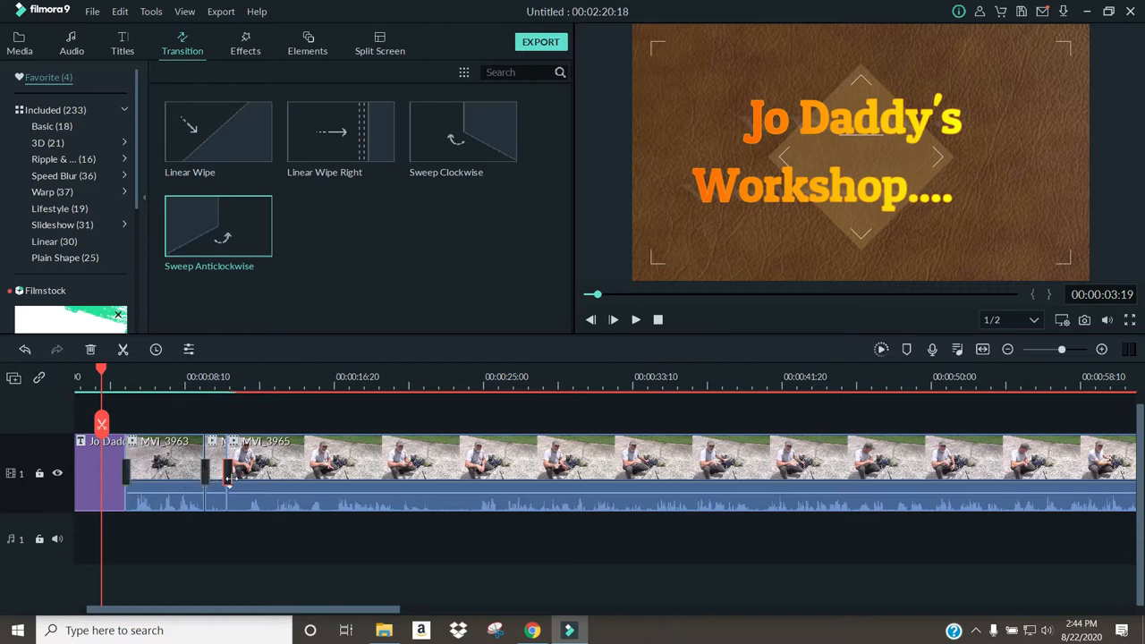
left_click(636, 321)
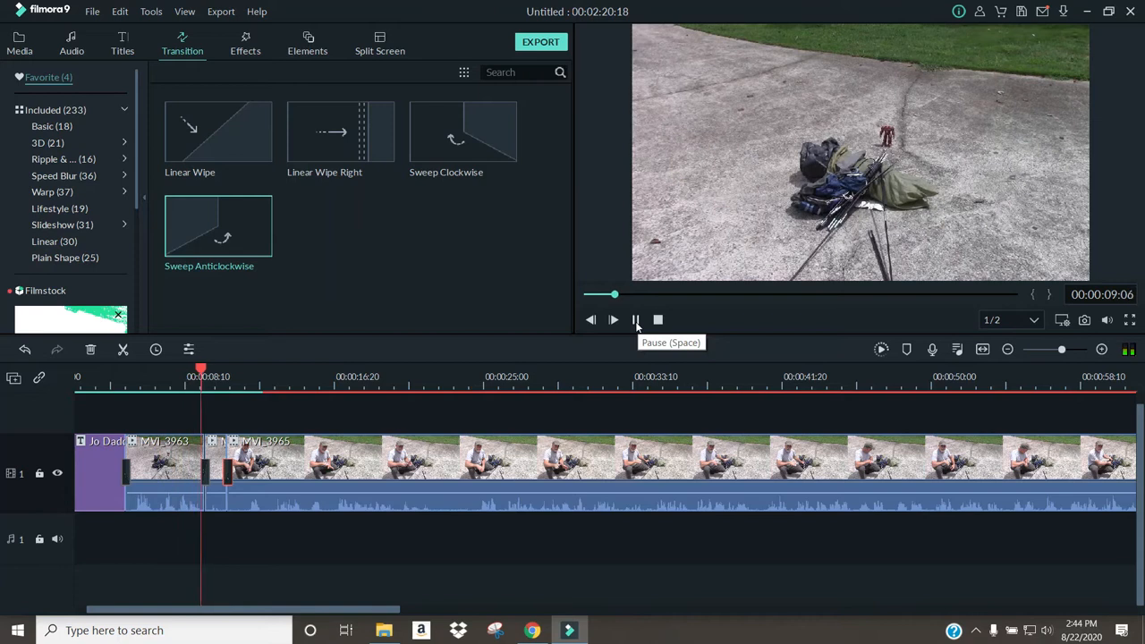
left_click(636, 320)
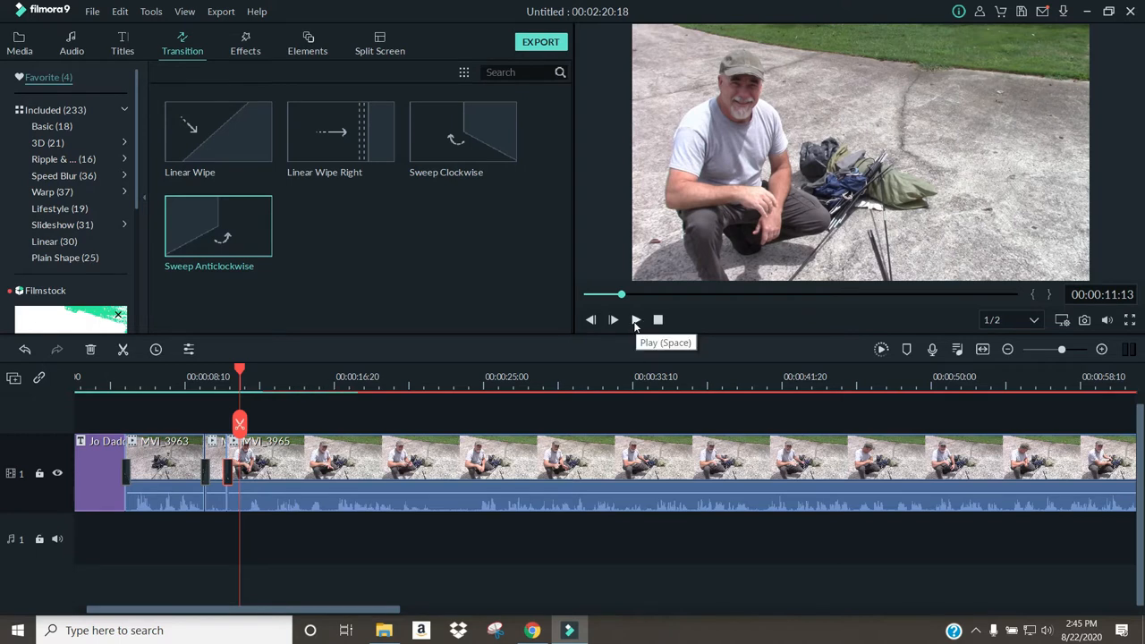
Play MVI_3965 up to 00:00:24:04, split it there and delete the piece before the cut
left_click(636, 322)
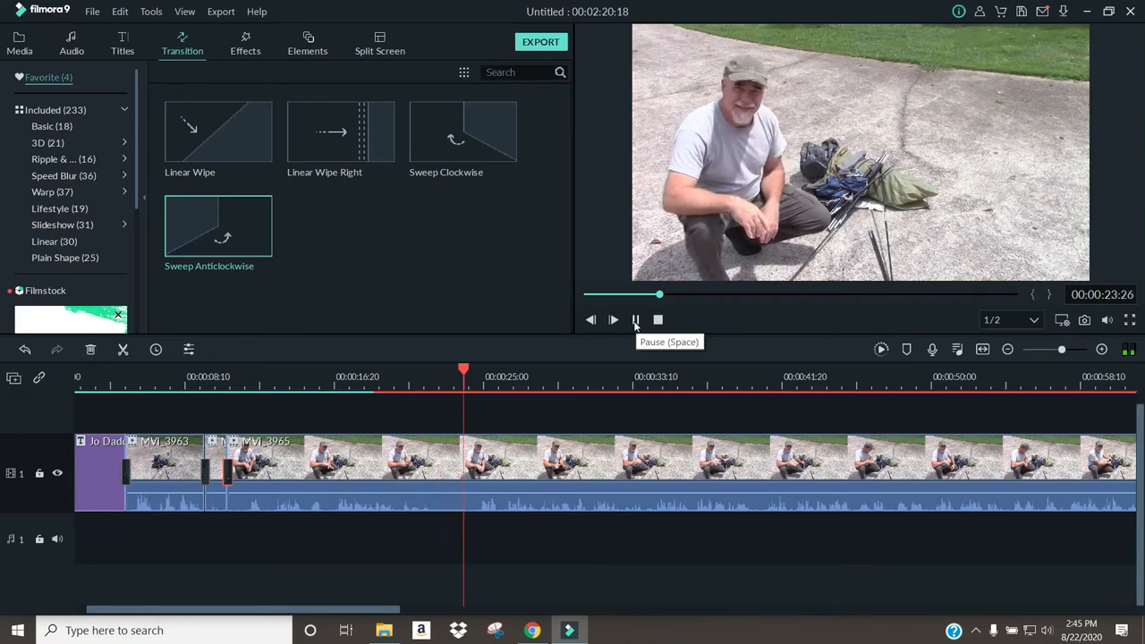
left_click(636, 322)
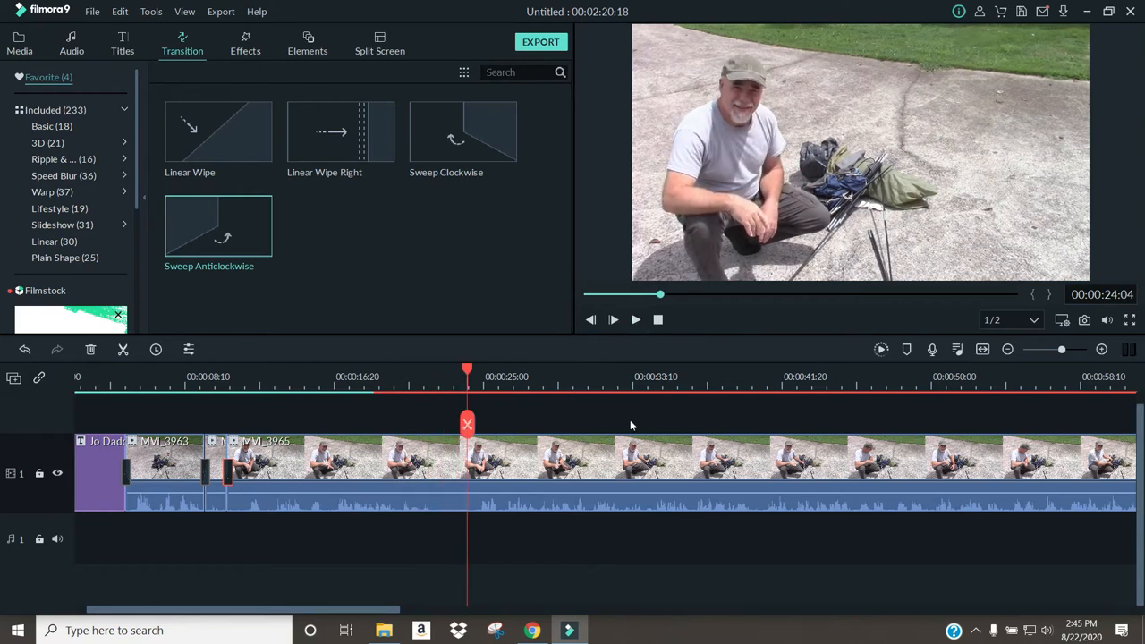
left_click(467, 425)
left_click(377, 463)
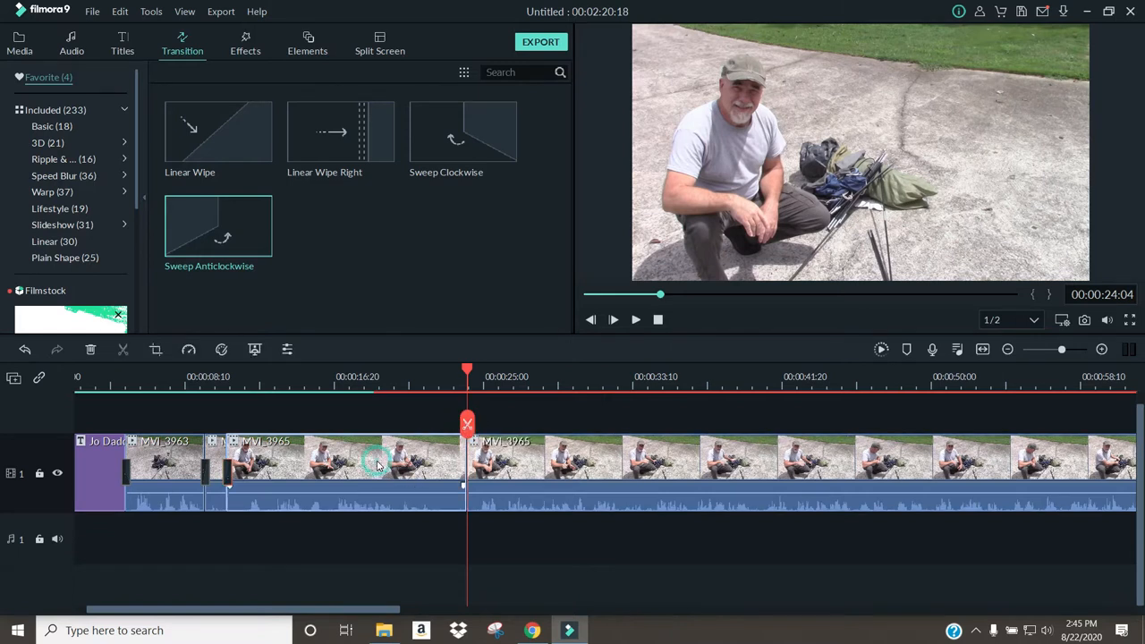
right_click(378, 465)
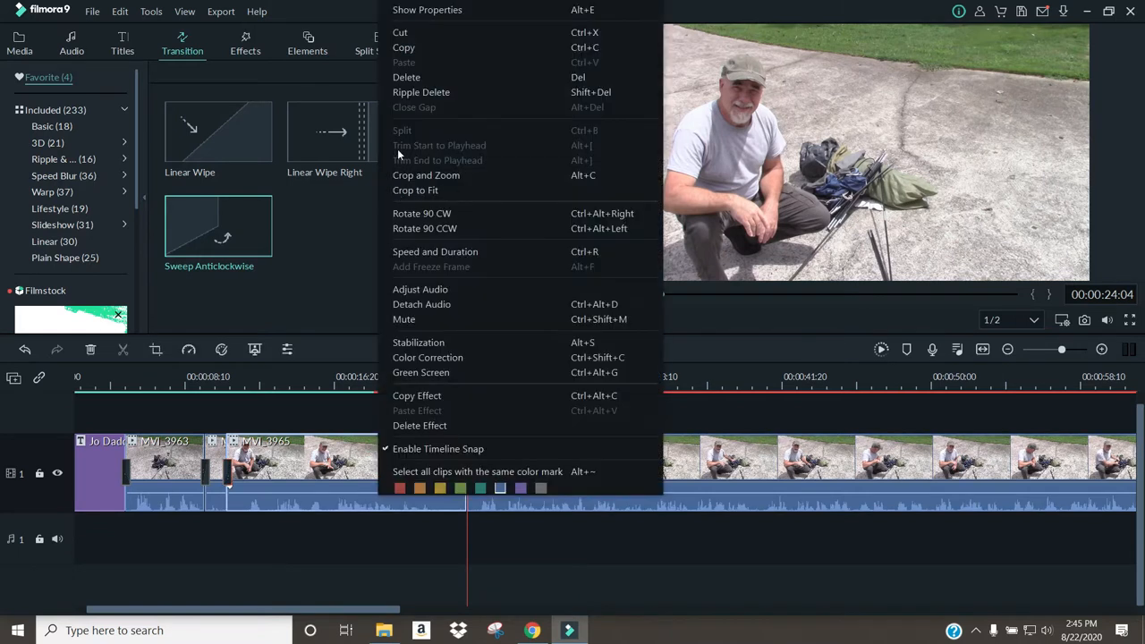
left_click(404, 77)
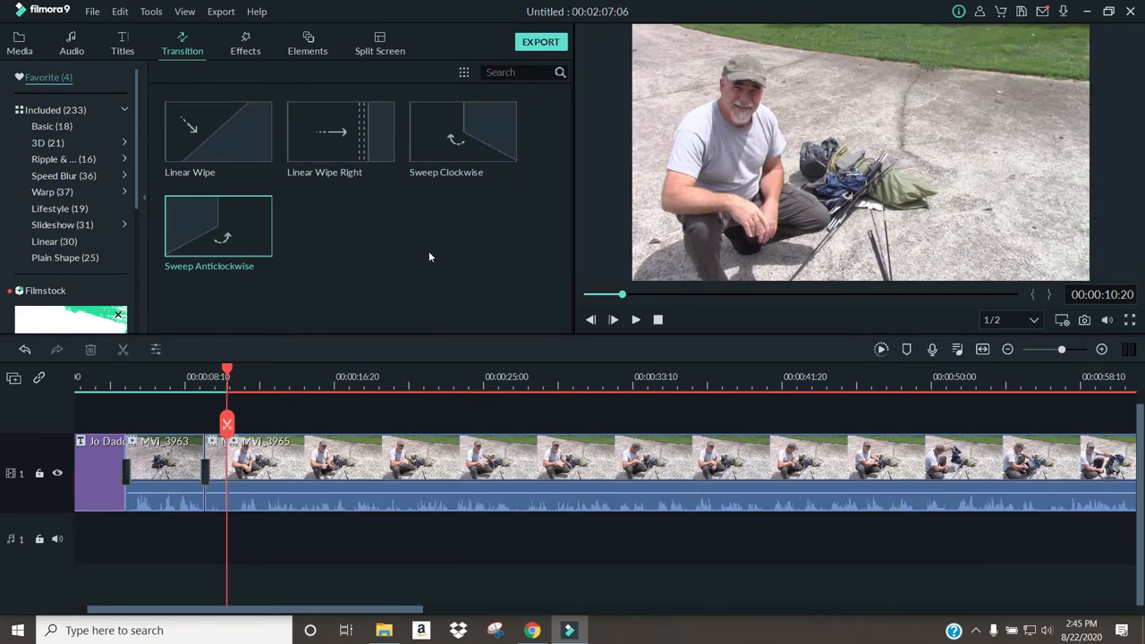
Reapply the Sweep Anticlockwise transition between MVI_3964 and the trimmed MVI_3965, and play from 00:00:09:09 to check it
left_click_drag(256, 242, 227, 477)
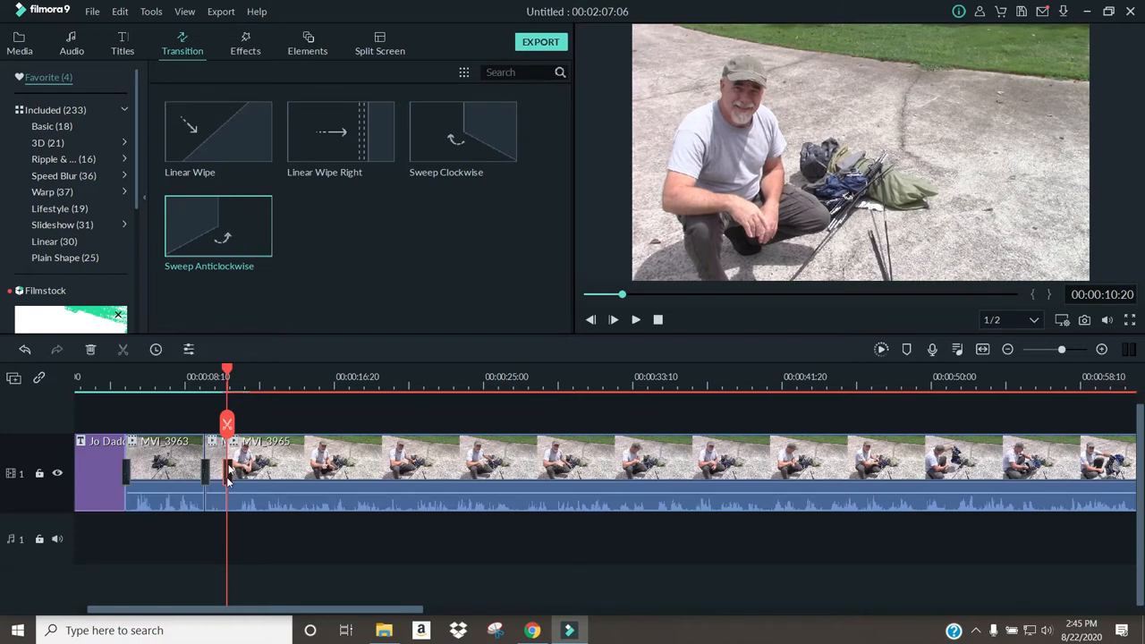
left_click(204, 380)
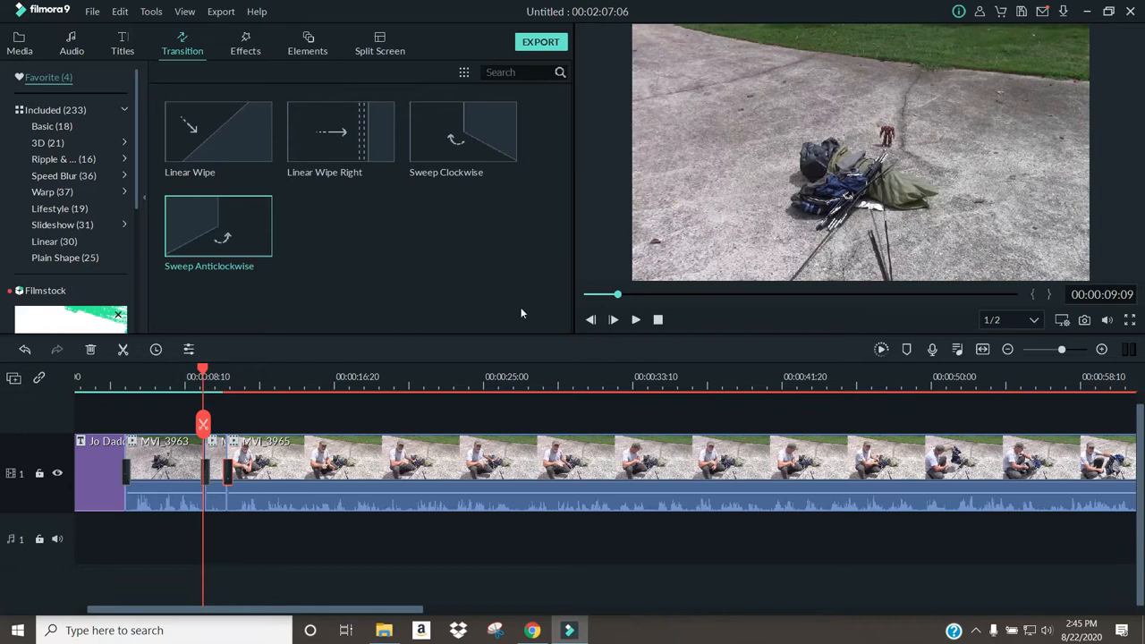
left_click(637, 322)
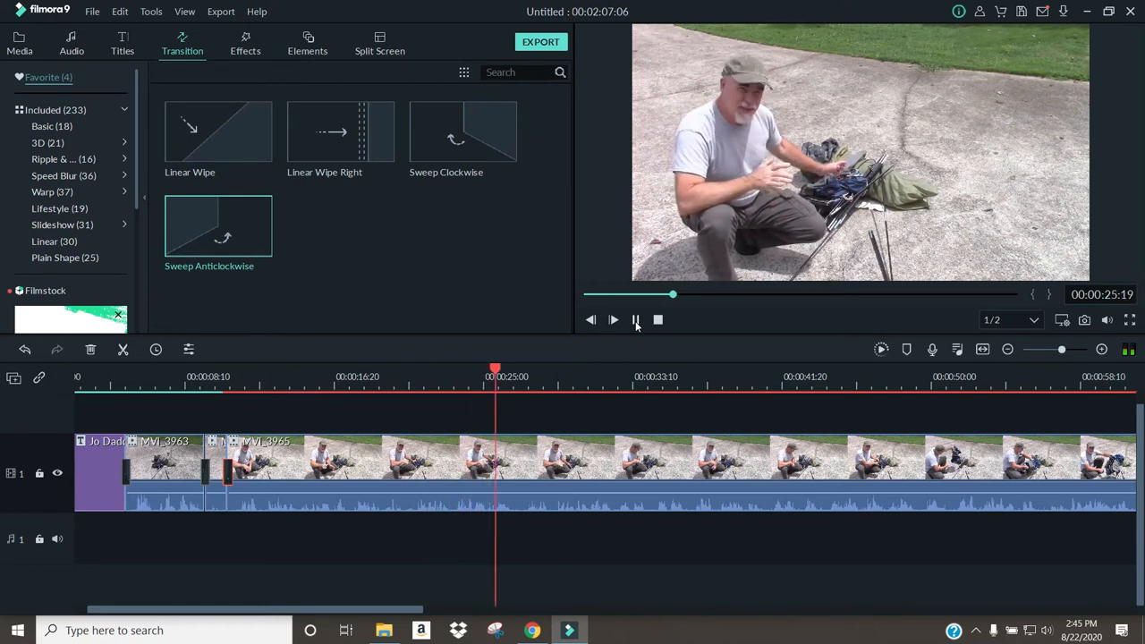
left_click(636, 320)
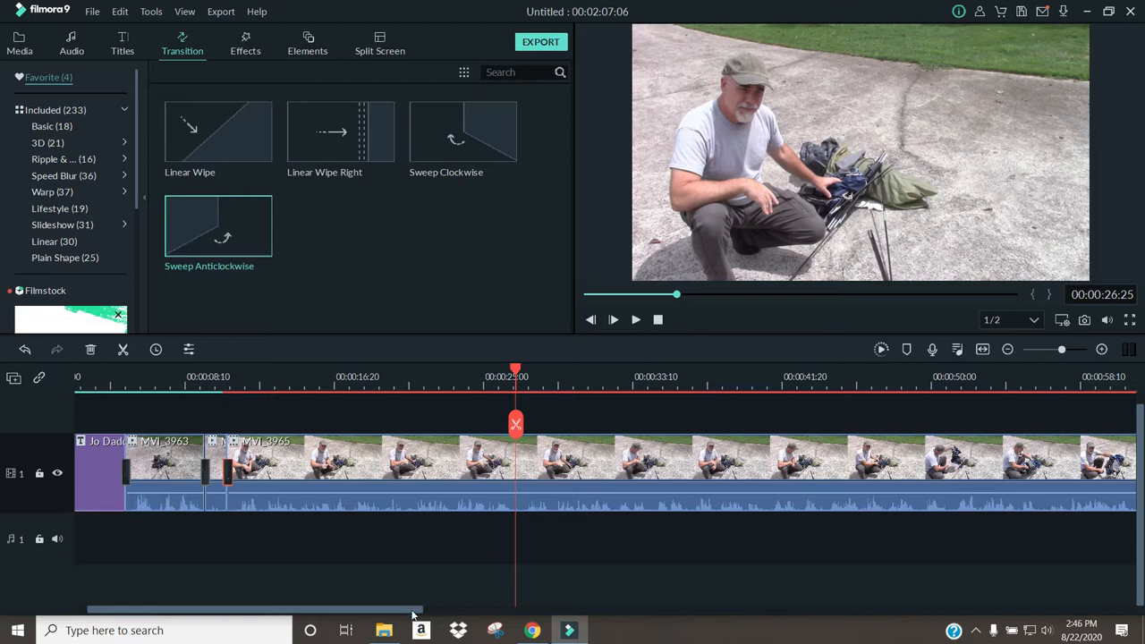
Play MVI_3965 from 00:01:03:24 to 00:01:15:18, and scrub on to 00:01:47:17 to review the footage
left_click_drag(414, 614, 604, 605)
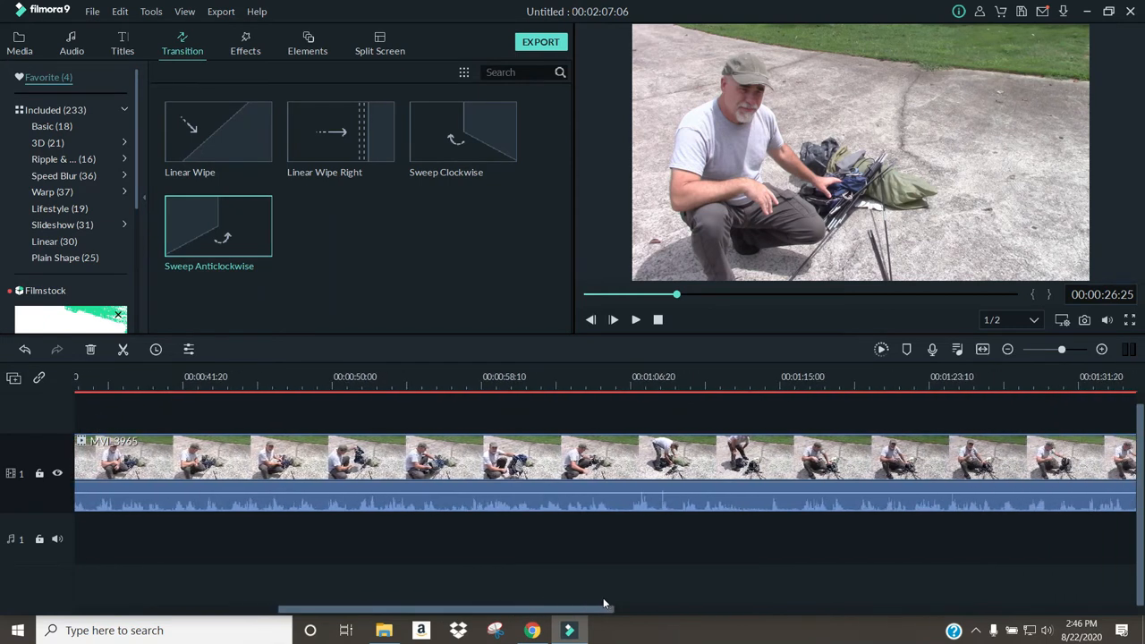
left_click(580, 367)
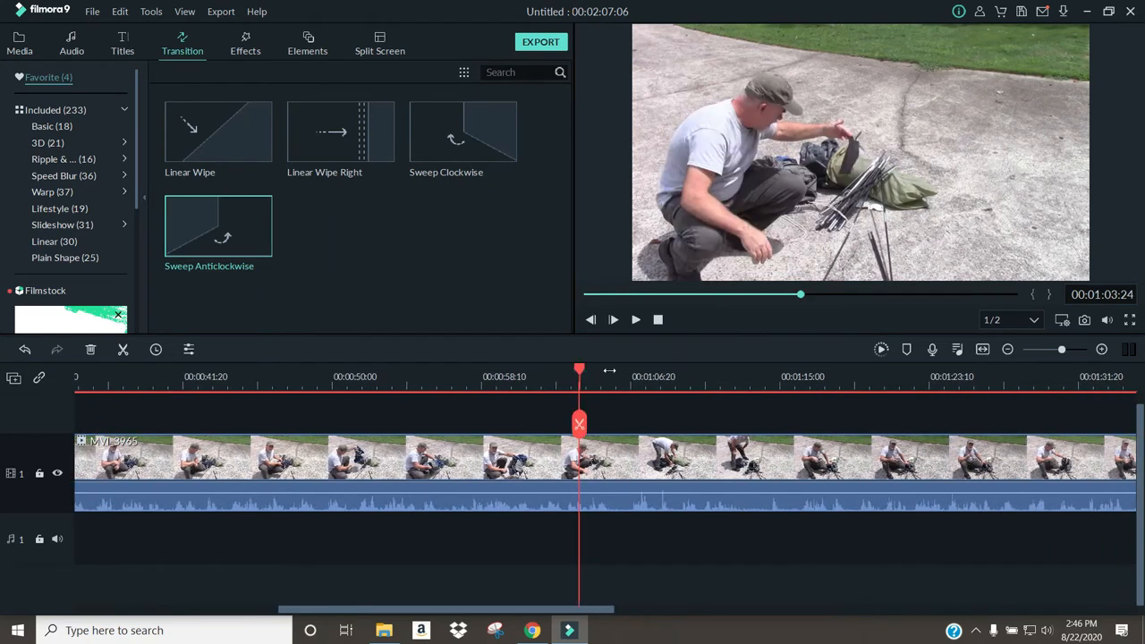
left_click(636, 321)
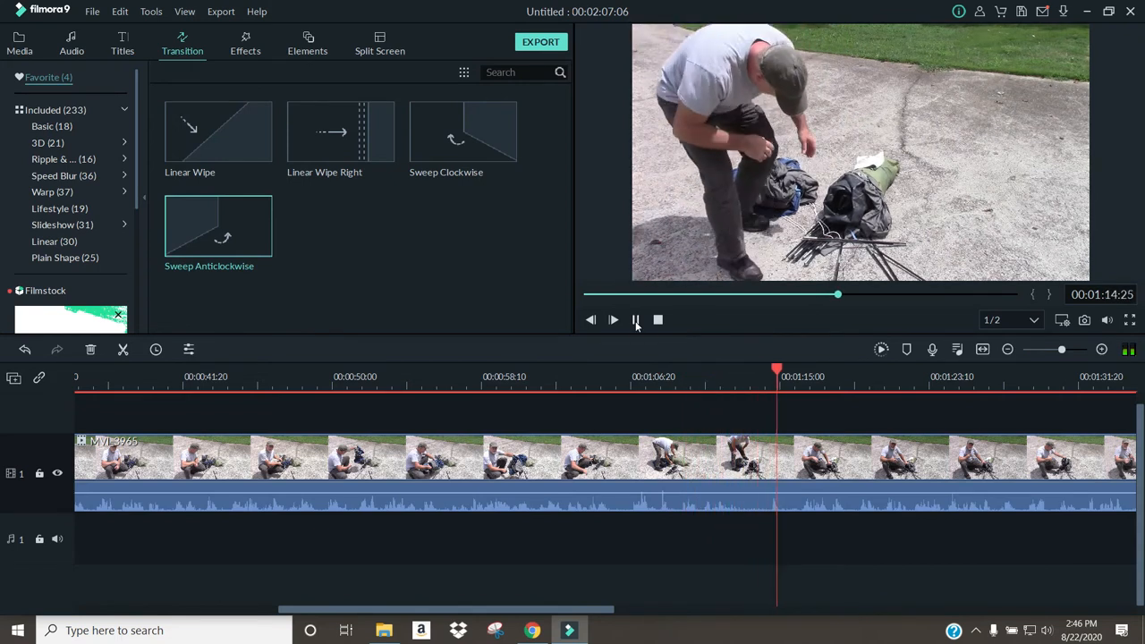
left_click(636, 322)
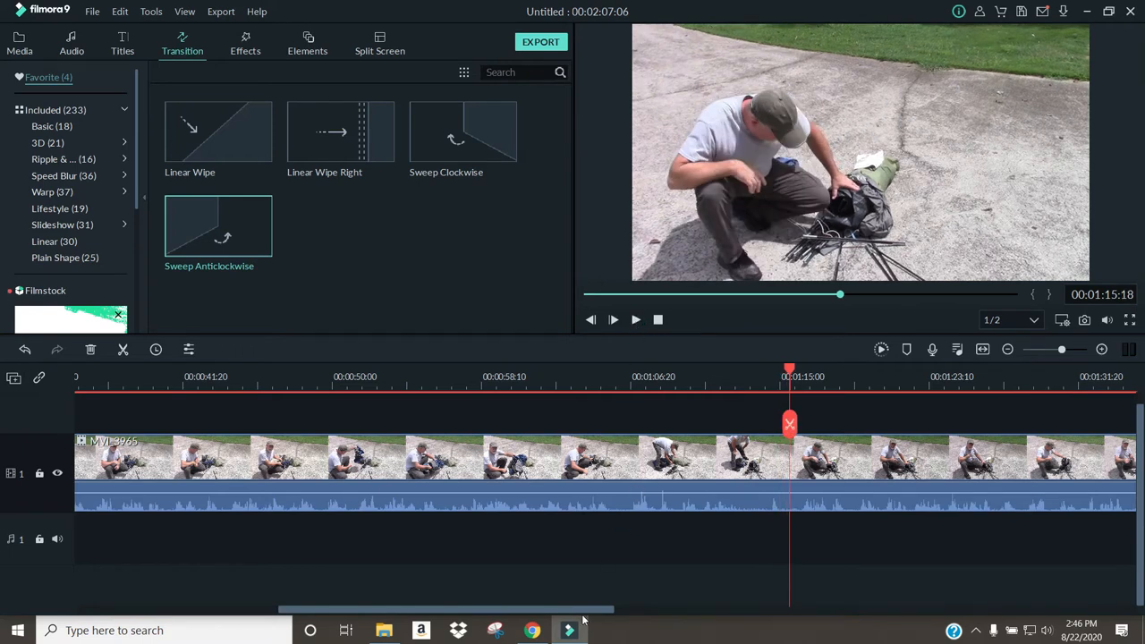
left_click_drag(590, 614, 770, 611)
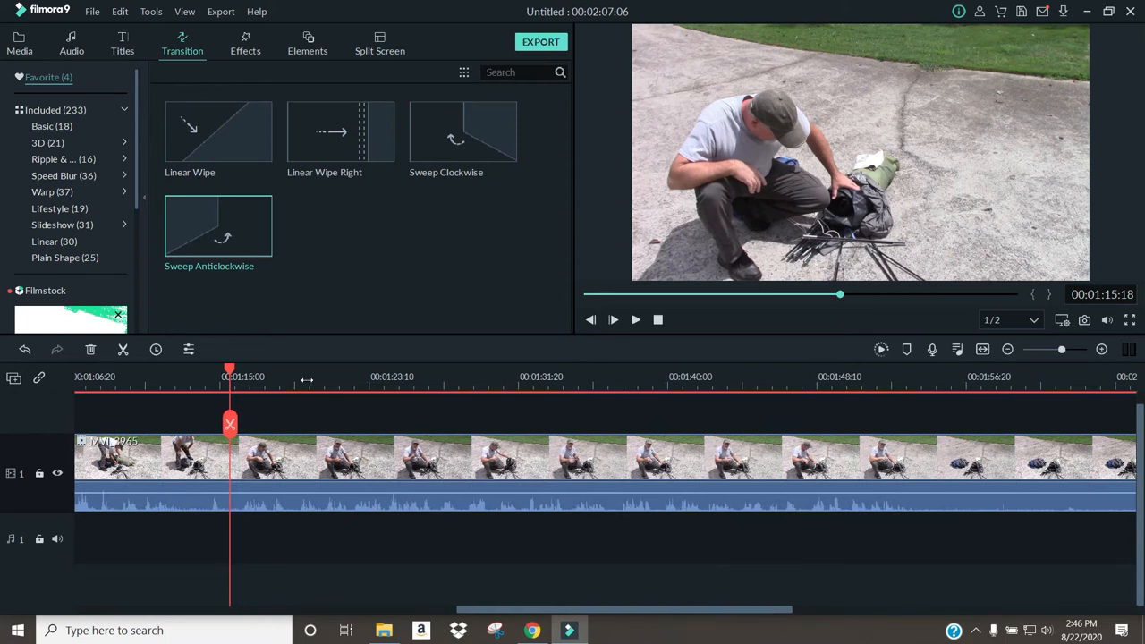
left_click_drag(230, 372, 806, 391)
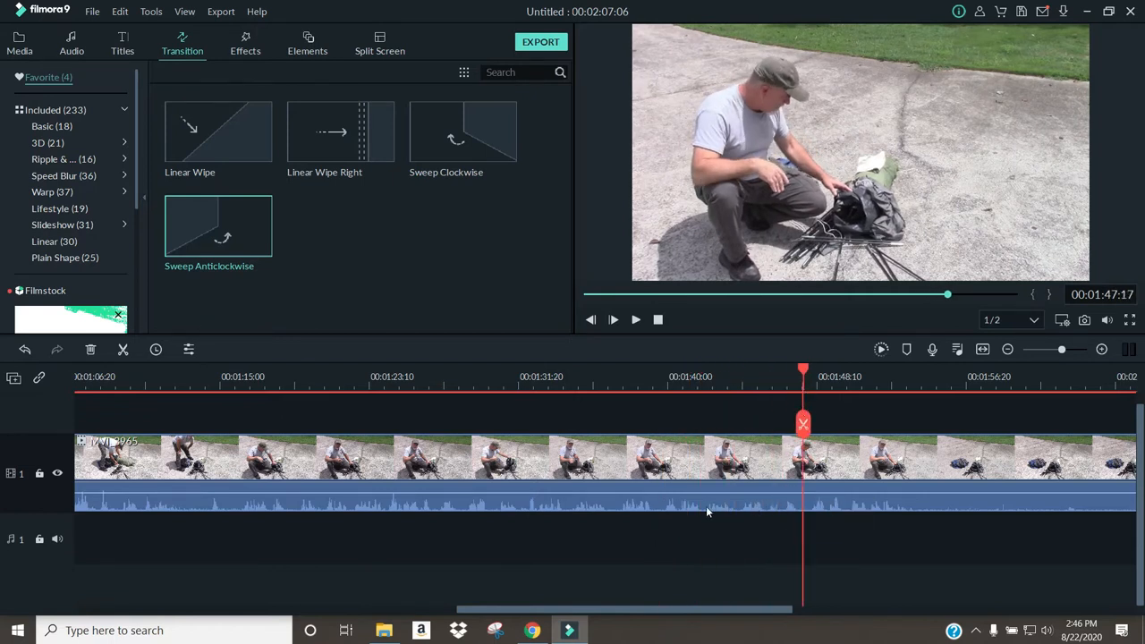
Split MVI_3965 at 00:01:36:24 and at 00:01:39:14 to isolate a short piece
left_click_drag(690, 617, 726, 614)
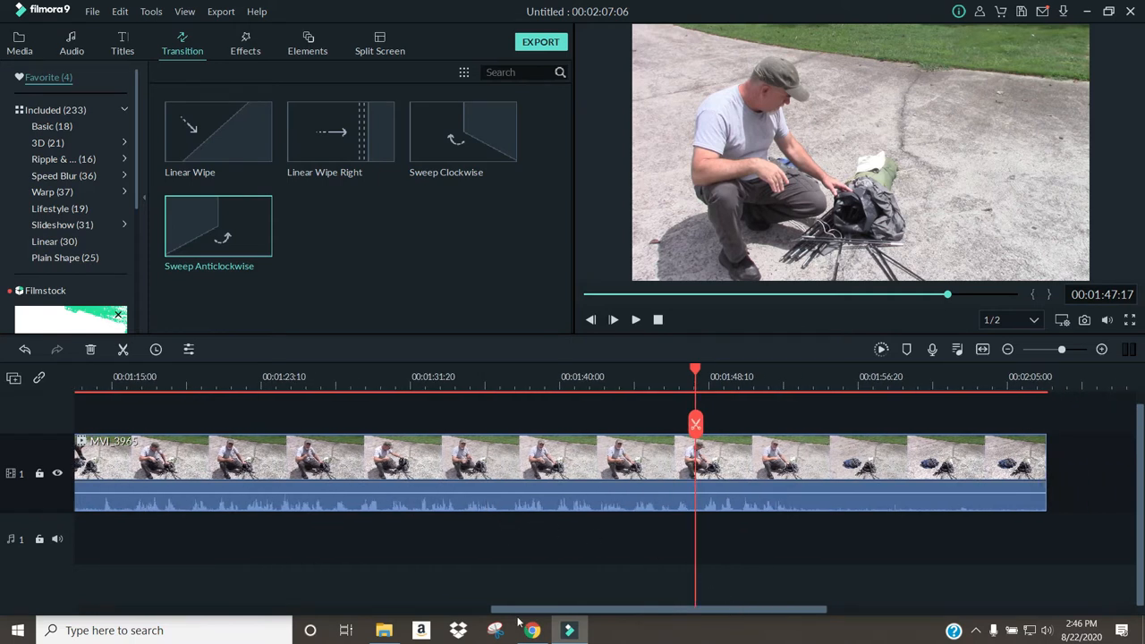
left_click_drag(604, 612, 545, 614)
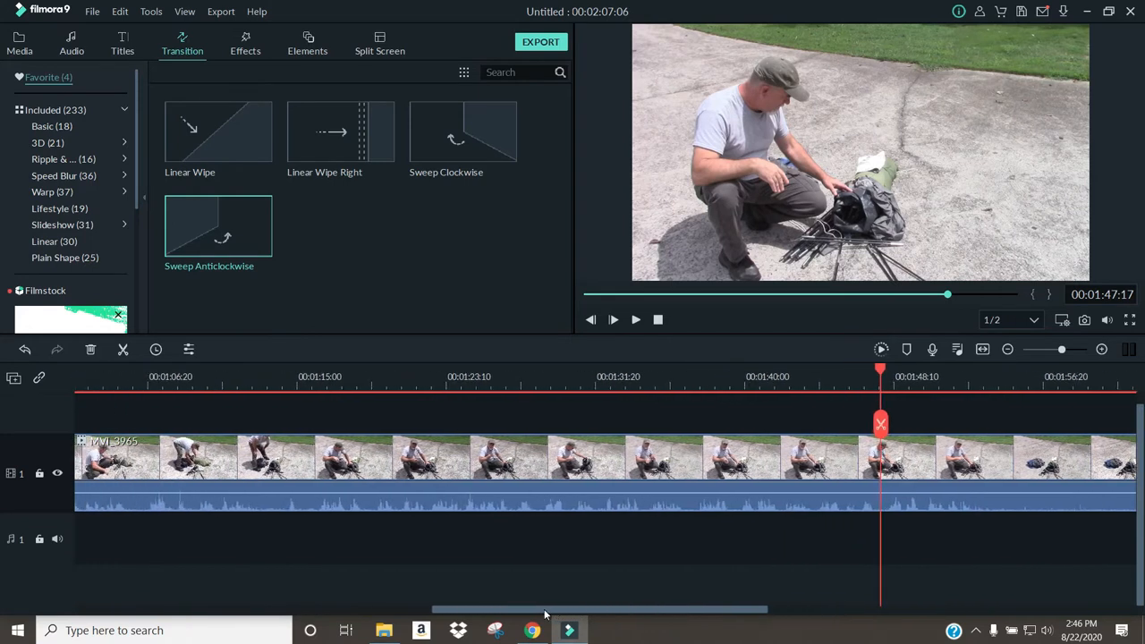
left_click(687, 368)
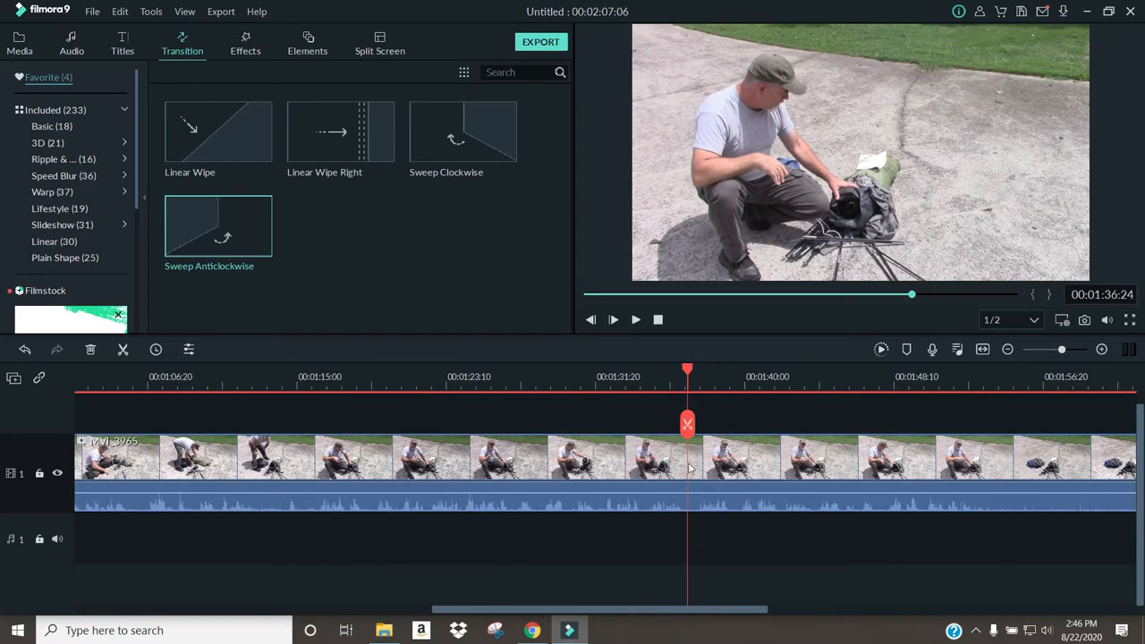
left_click(686, 425)
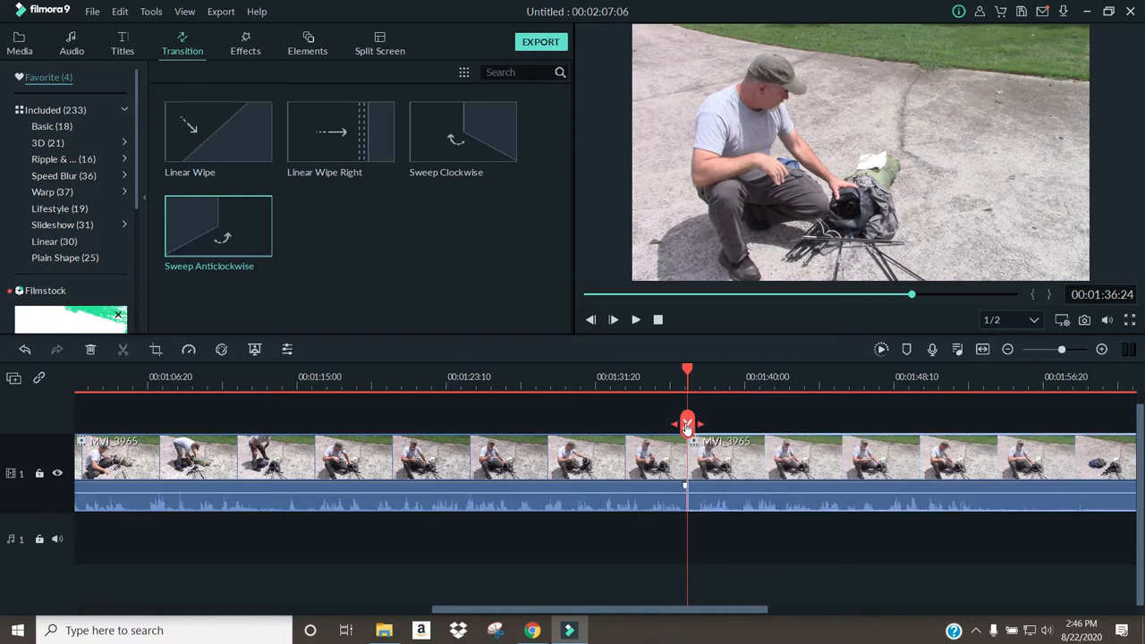
left_click_drag(685, 383, 737, 383)
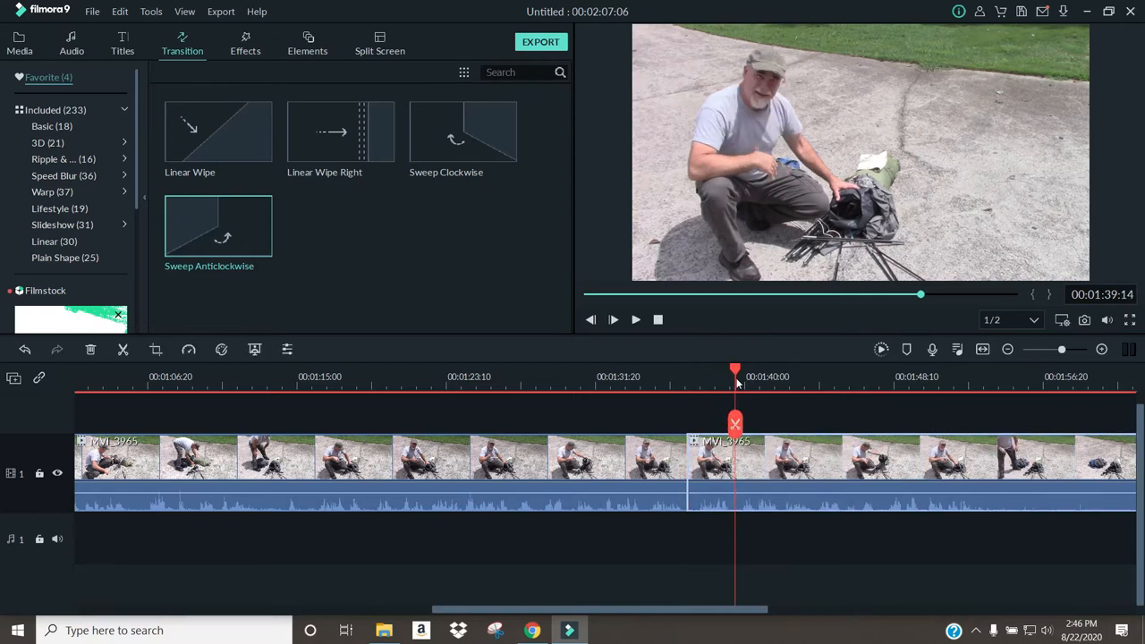
left_click(736, 425)
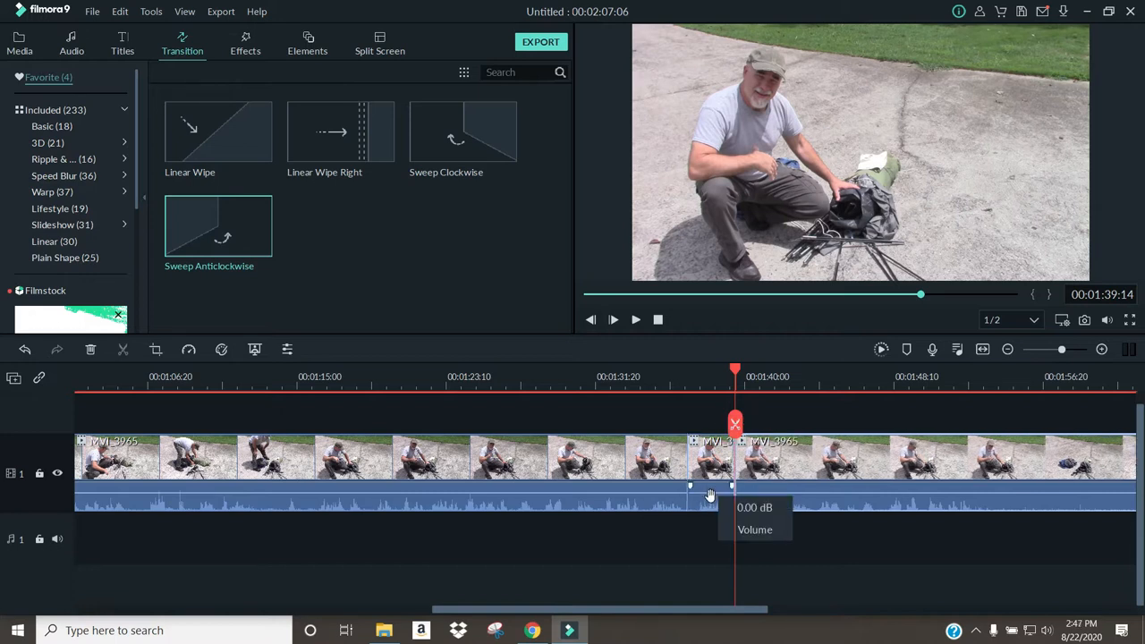
Raise the short MVI_3965 piece's volume to 12.00 dB, and play from 00:01:35:24 to hear the difference
left_click_drag(710, 498, 709, 484)
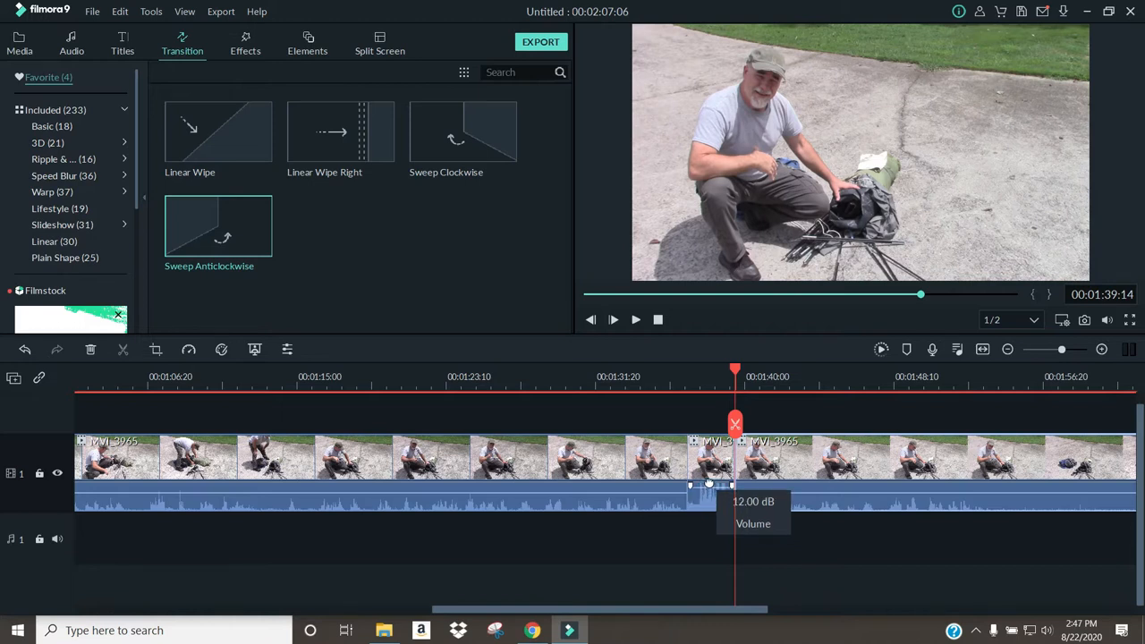
left_click(669, 379)
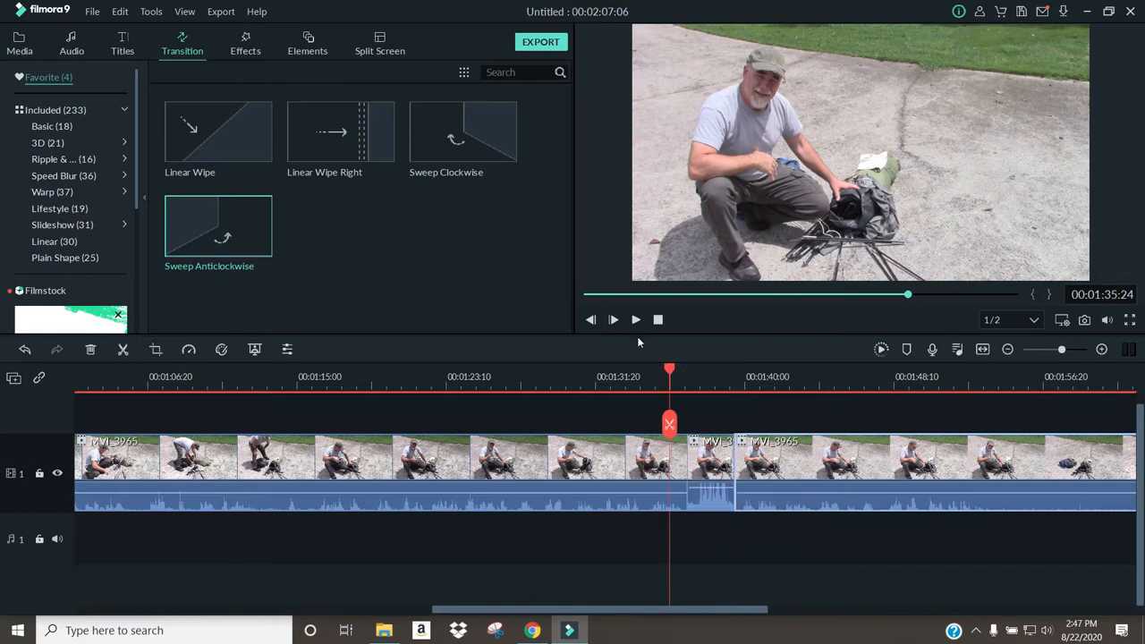
left_click(636, 319)
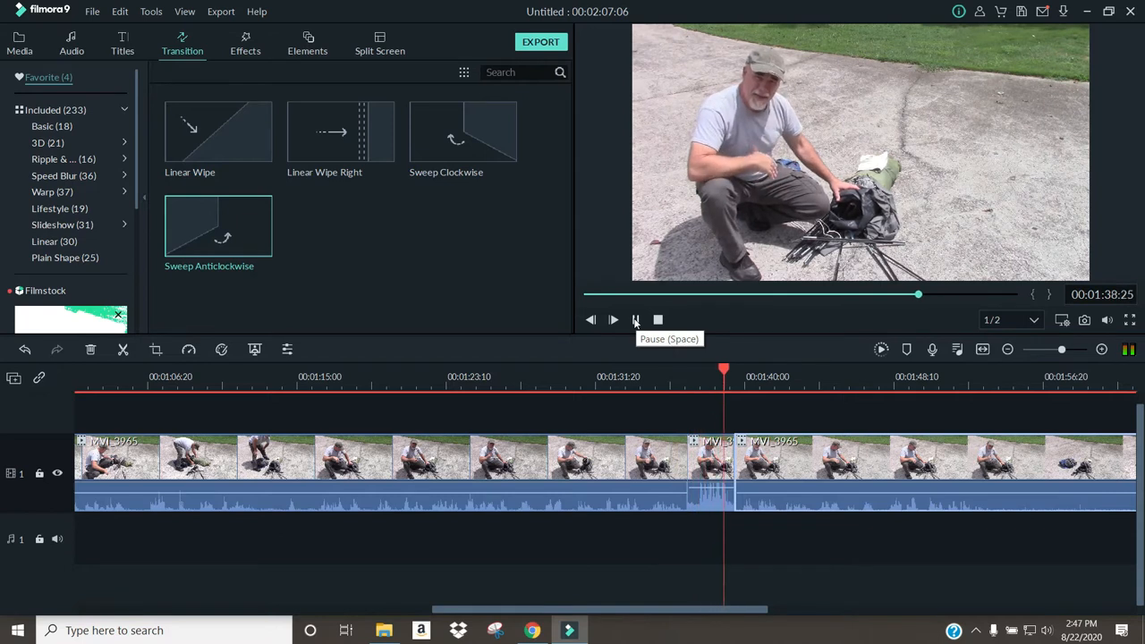
left_click(635, 320)
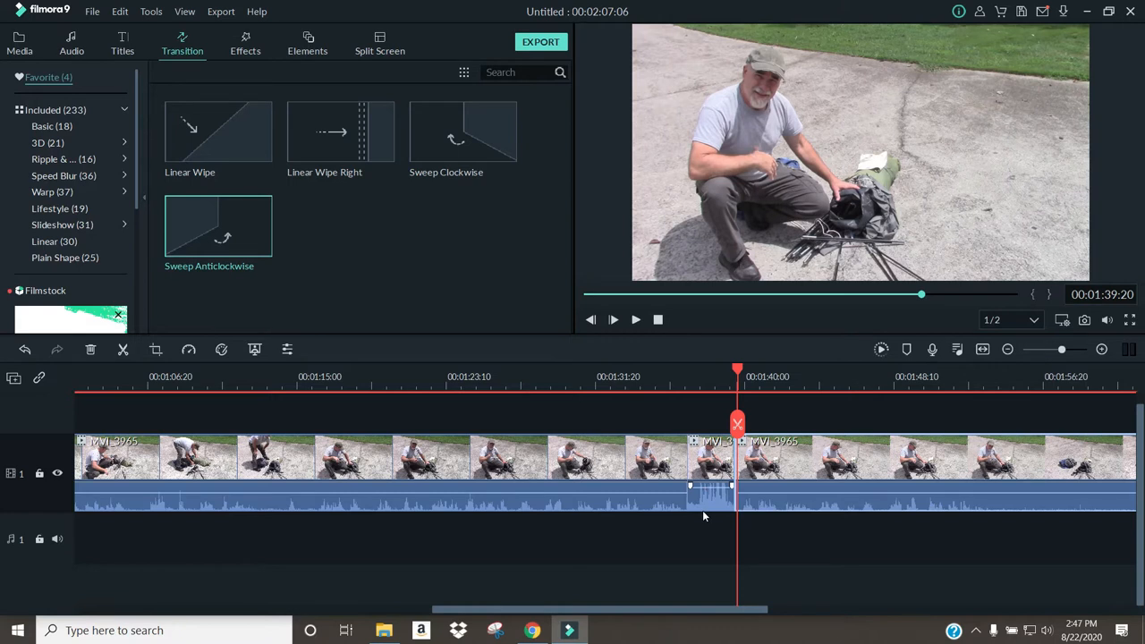
Undo the volume change on the short piece and both splits in MVI_3965
left_click(26, 352)
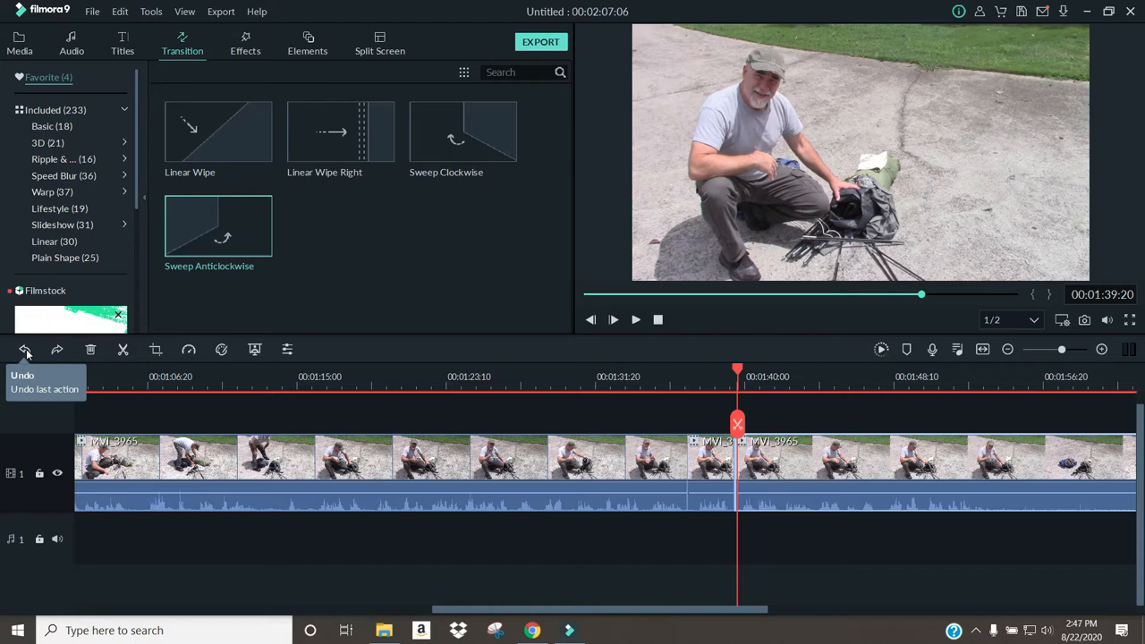
left_click(26, 352)
left_click(26, 352)
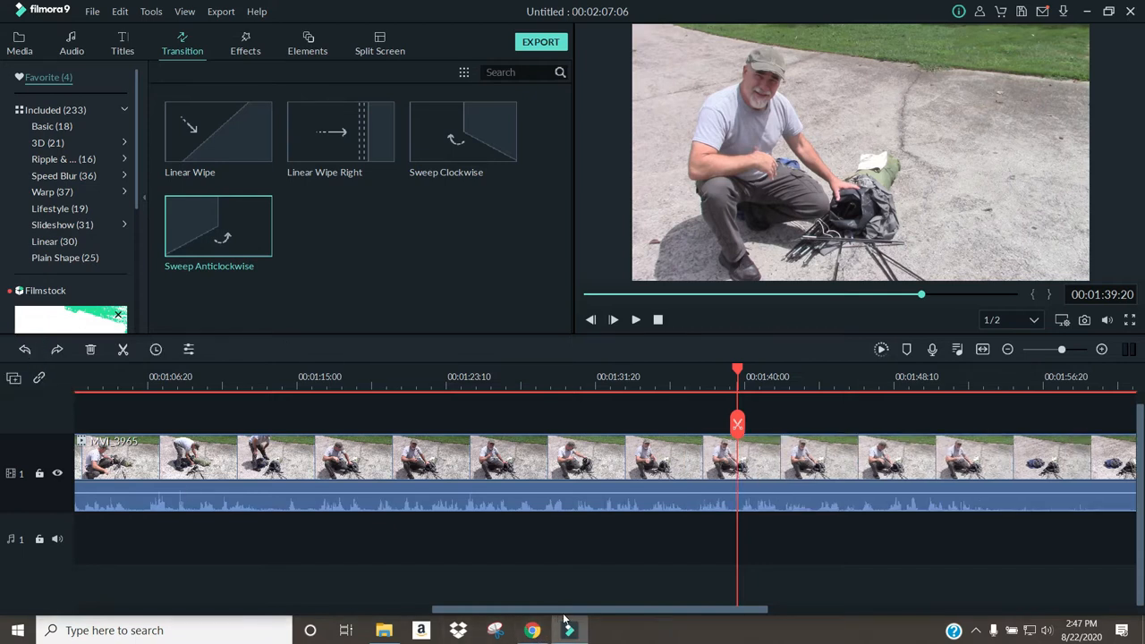
Play MVI_3965 from 00:01:35:22 to 00:01:43:29 to check how the original audio sounds
left_click_drag(572, 612, 645, 612)
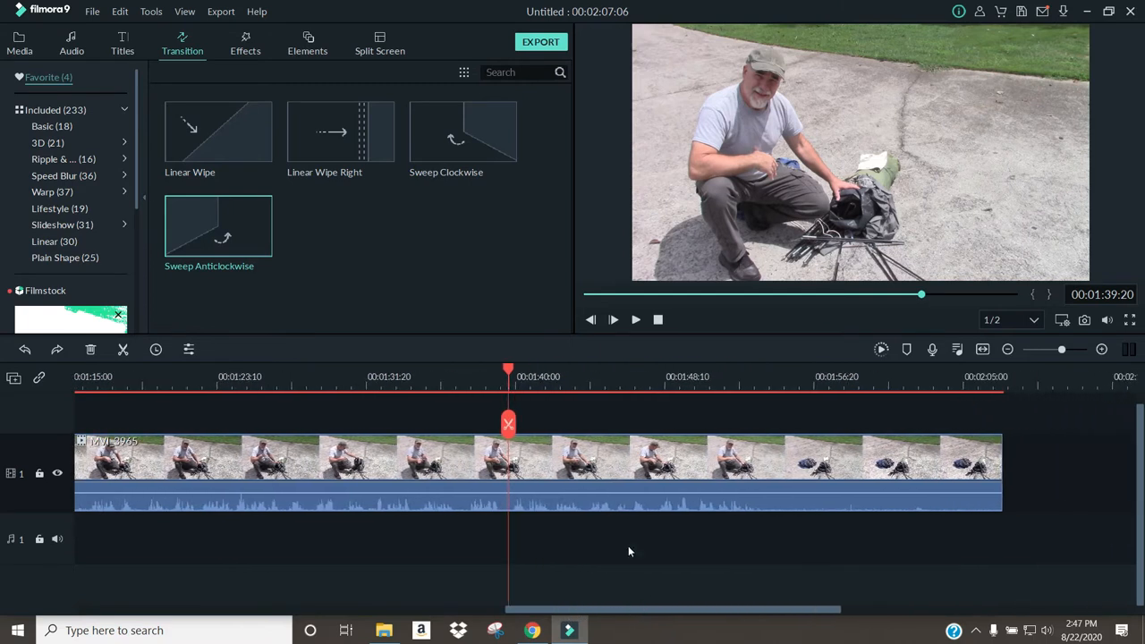
left_click(440, 374)
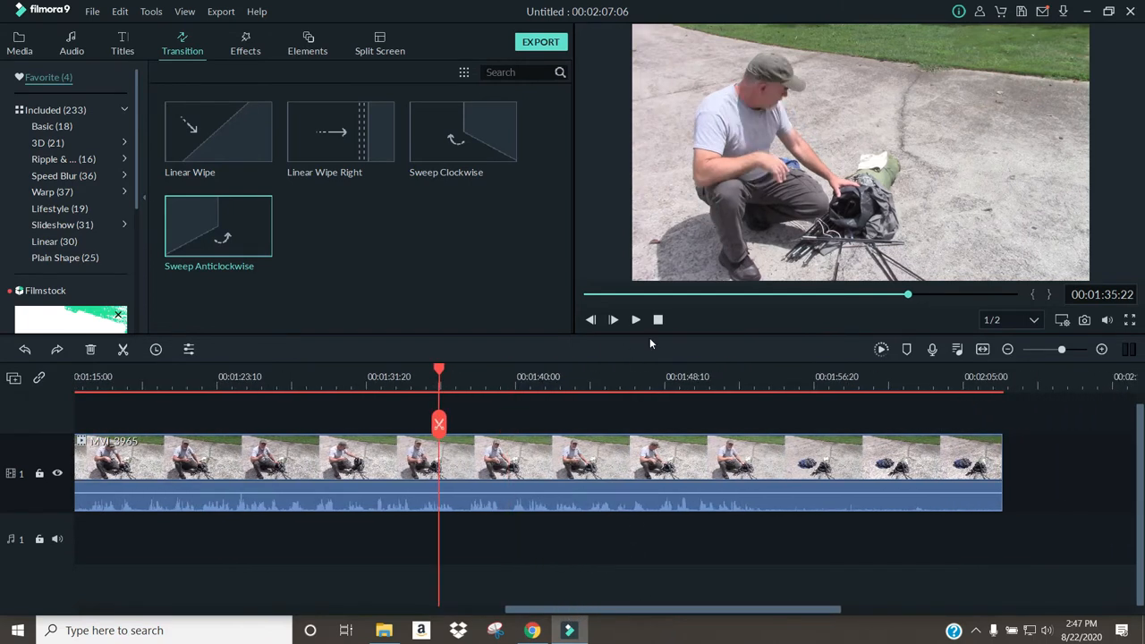
left_click(632, 322)
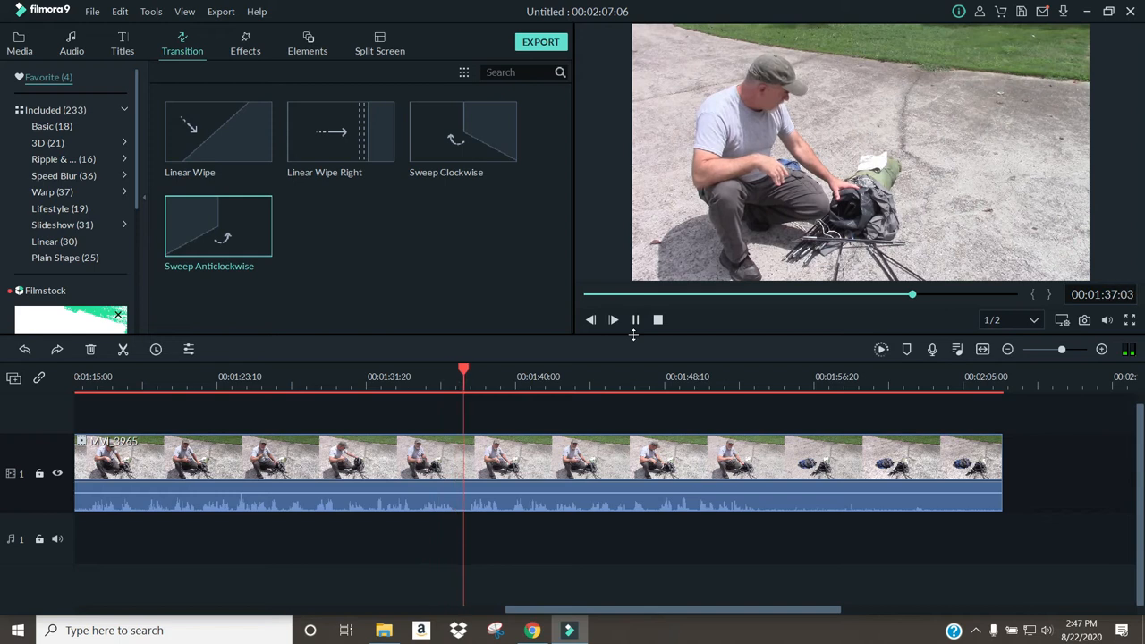
key("XF86AudioRaiseVolume")
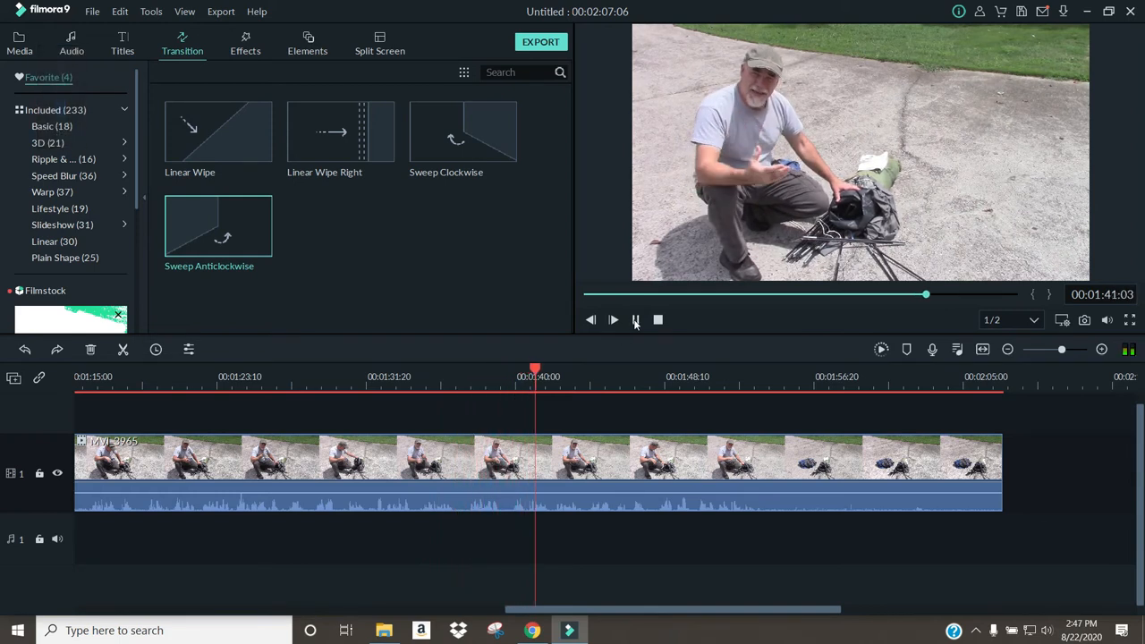
left_click(635, 321)
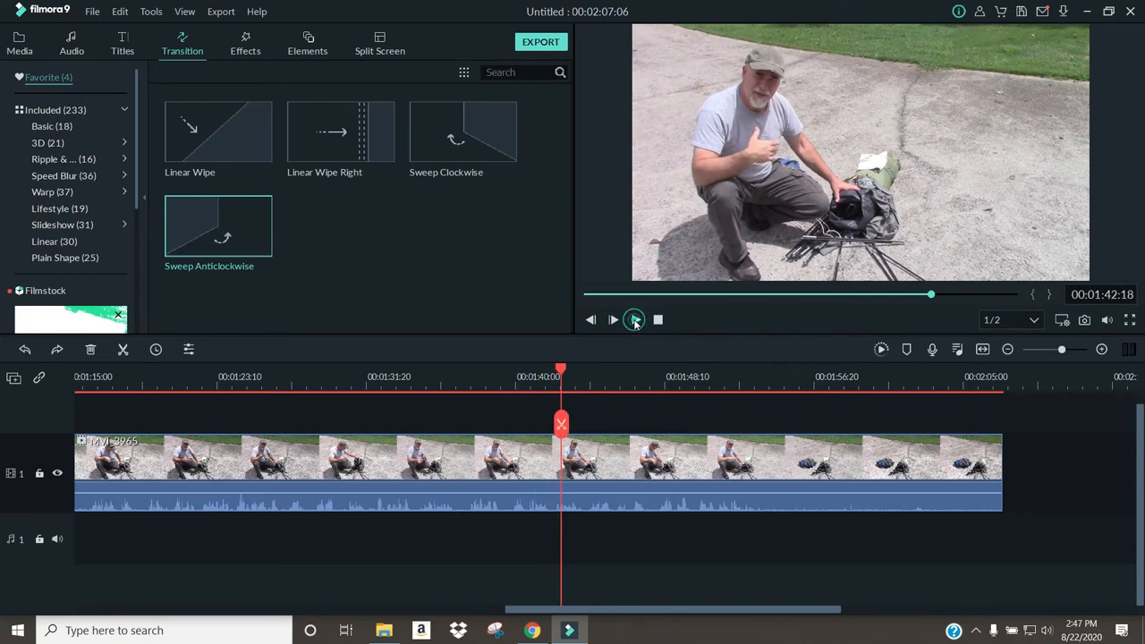
left_click(636, 321)
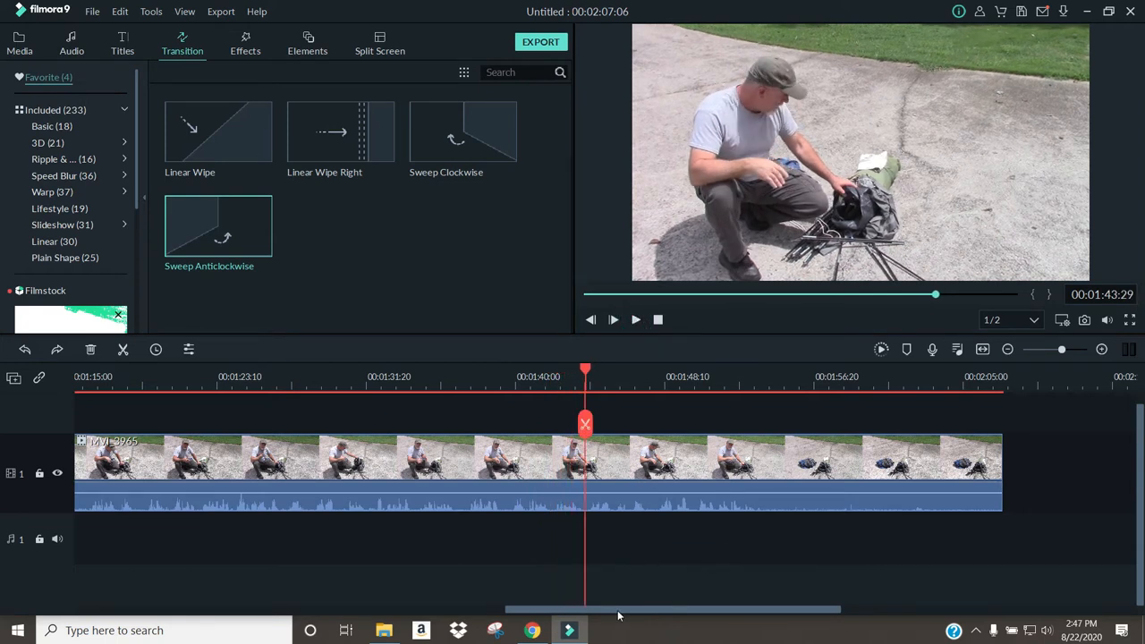
Play the end of MVI_3965 from 00:01:53:07 to 00:02:06:00 to find where to trim it
left_click_drag(618, 616, 670, 614)
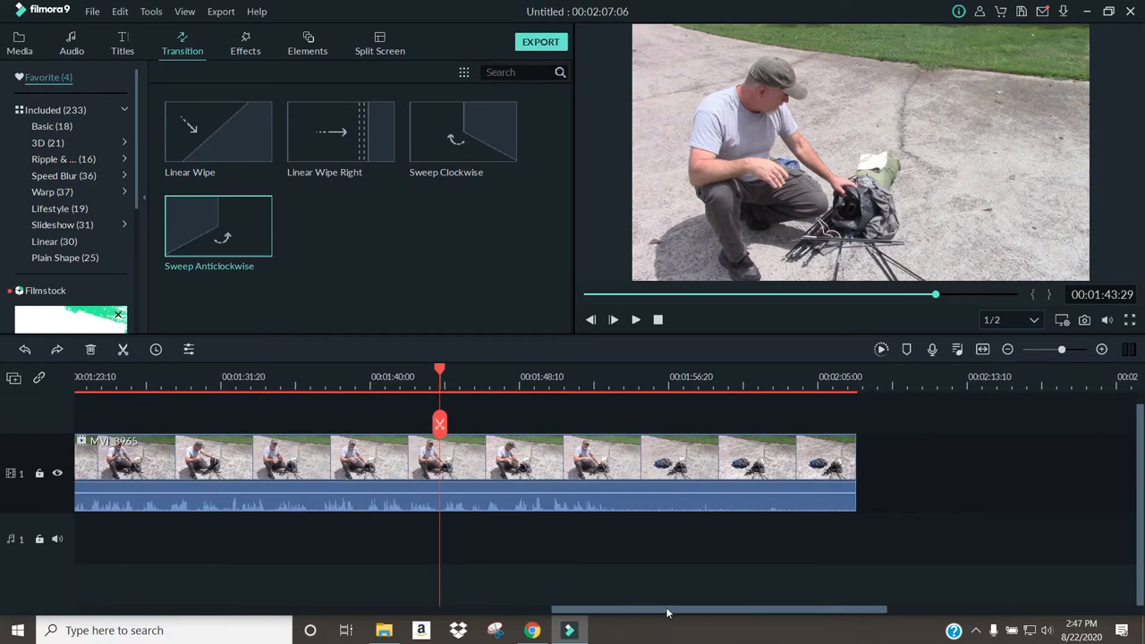
left_click(586, 383)
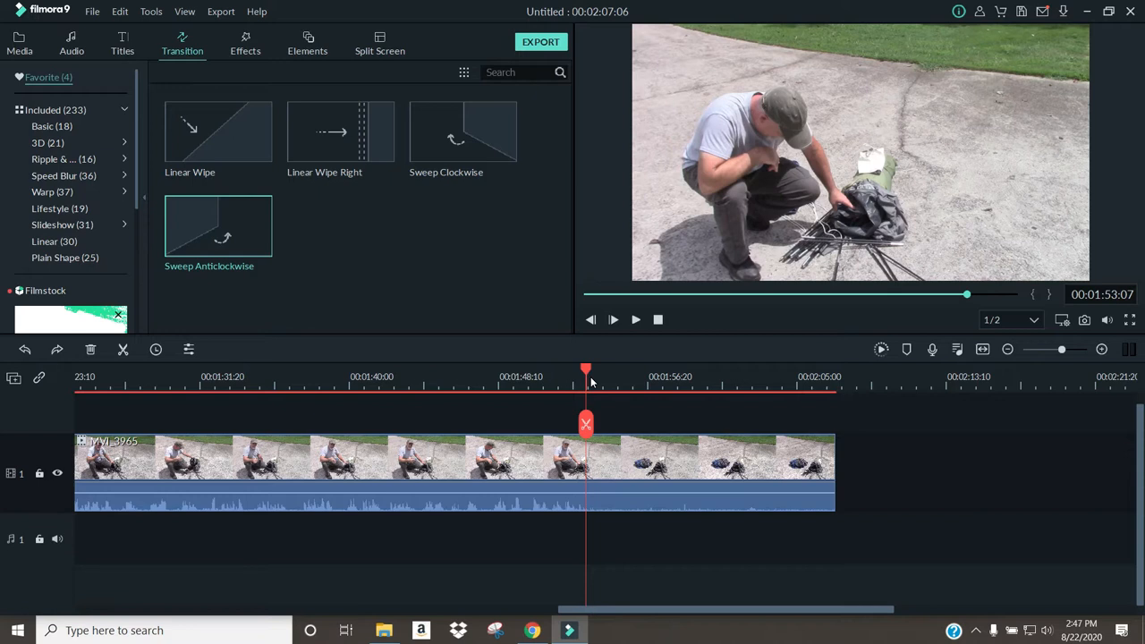
left_click(635, 320)
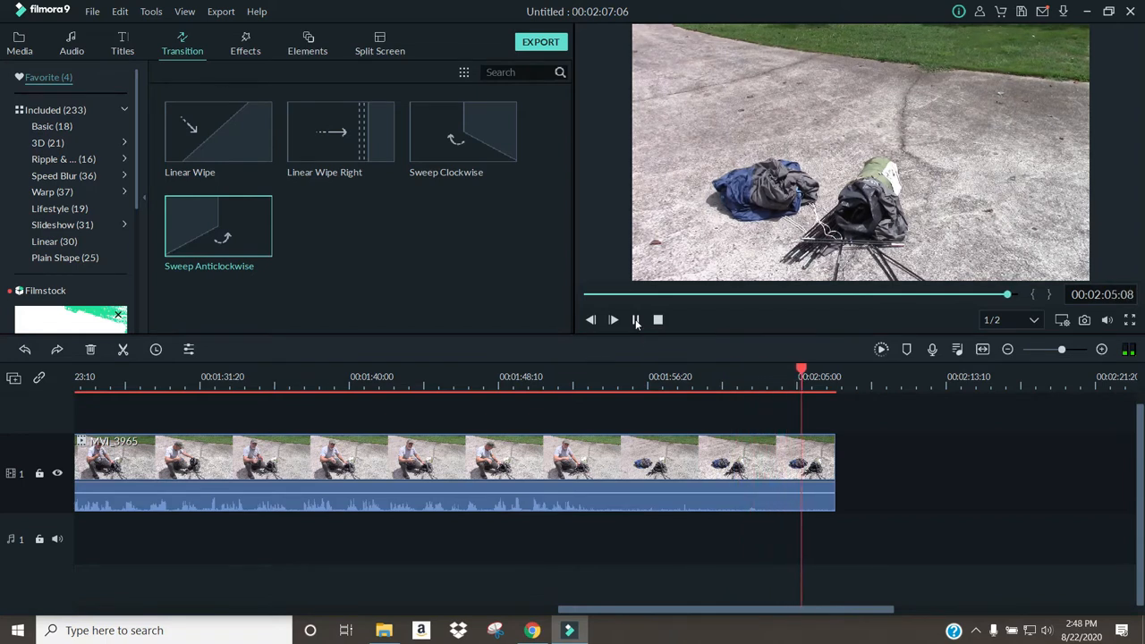
left_click(636, 321)
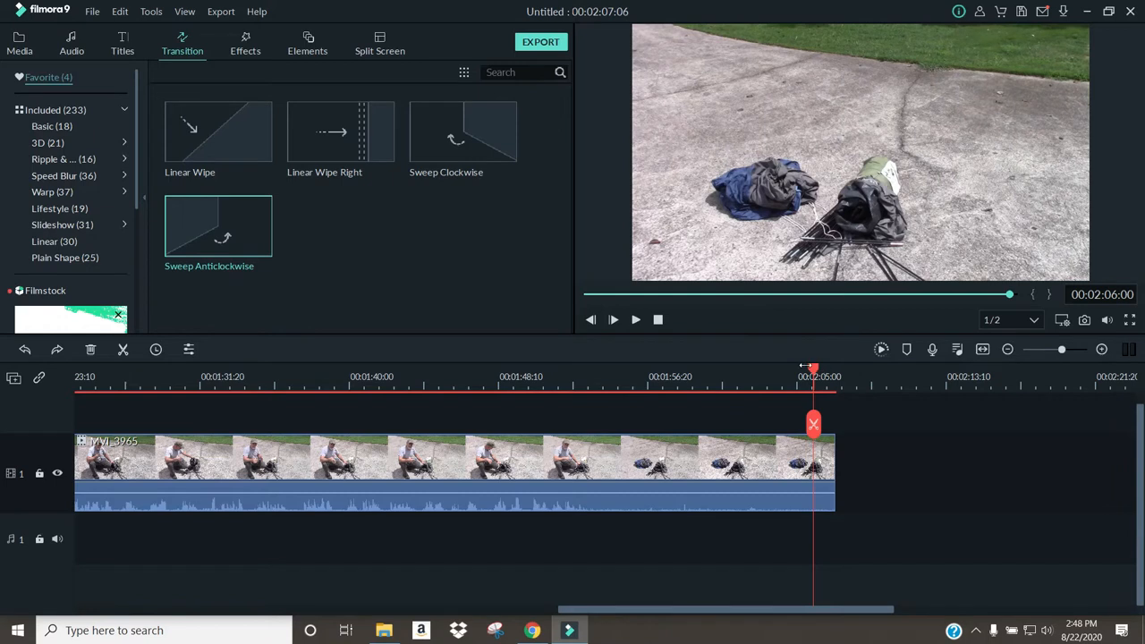
Split MVI_3965 at 00:01:53:27, as the man gets up from the gear, and delete the piece after the cut
left_click_drag(810, 376, 526, 407)
left_click(636, 320)
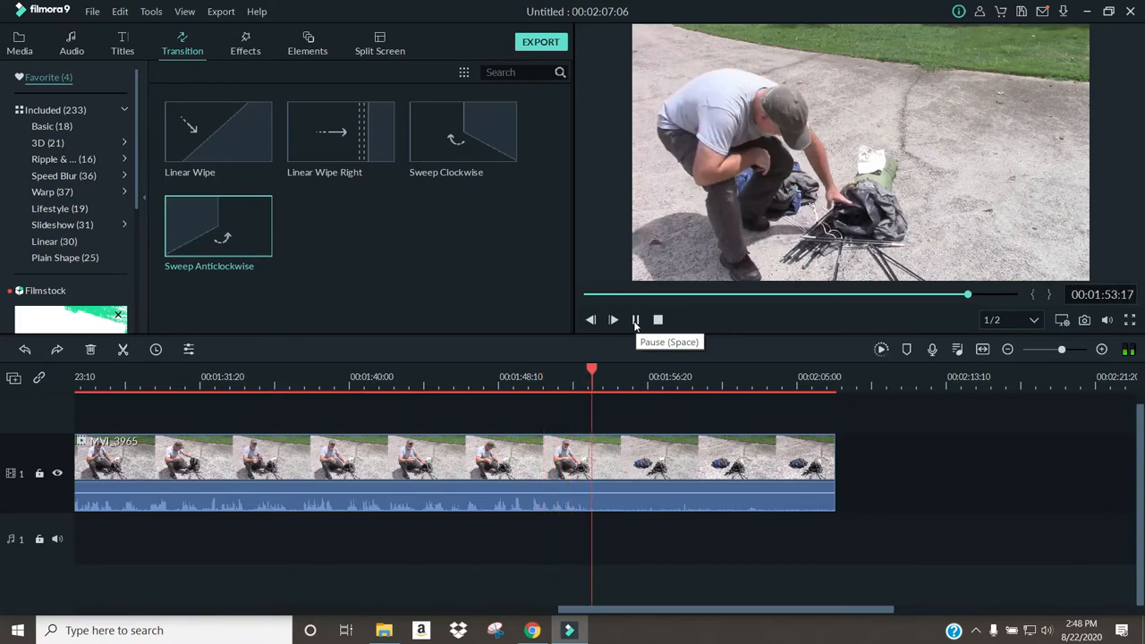
left_click(636, 321)
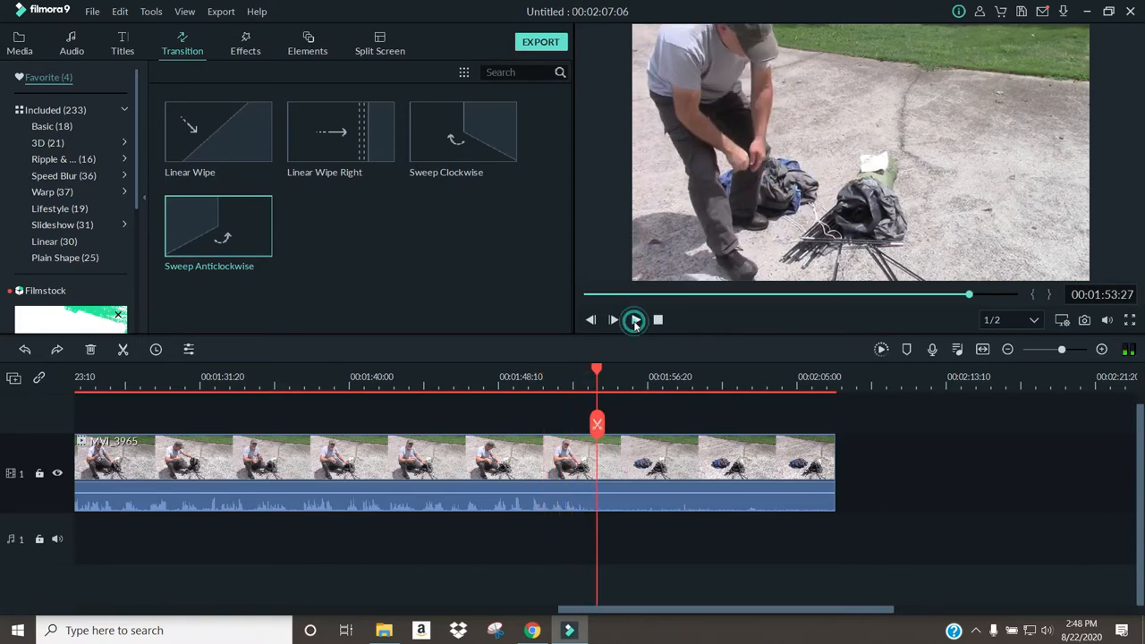
left_click(597, 425)
right_click(704, 460)
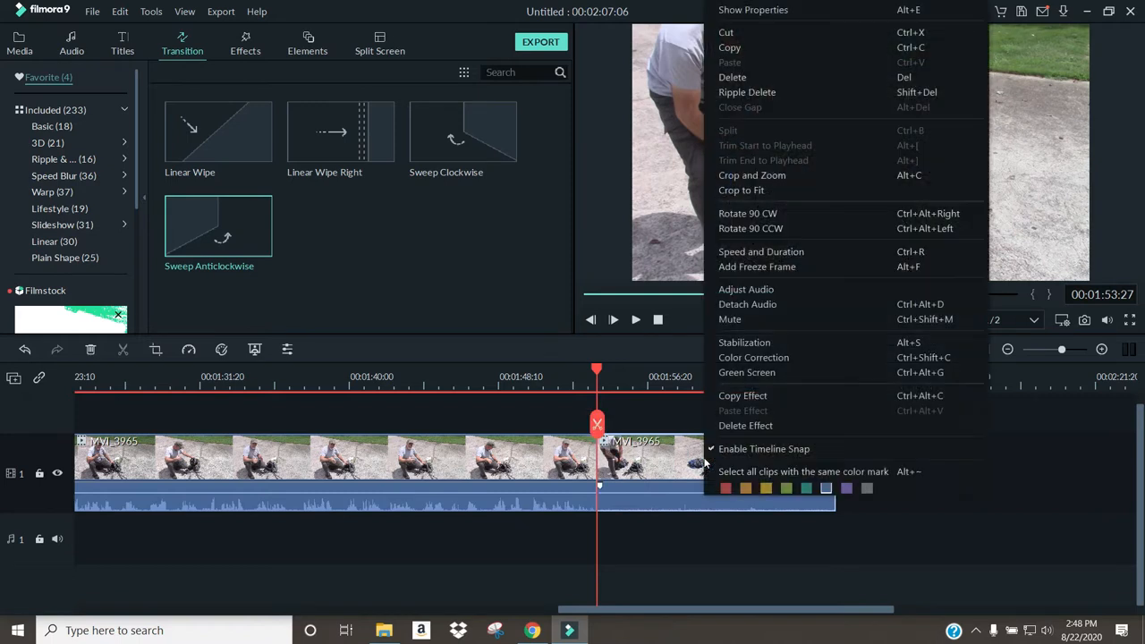
left_click(724, 79)
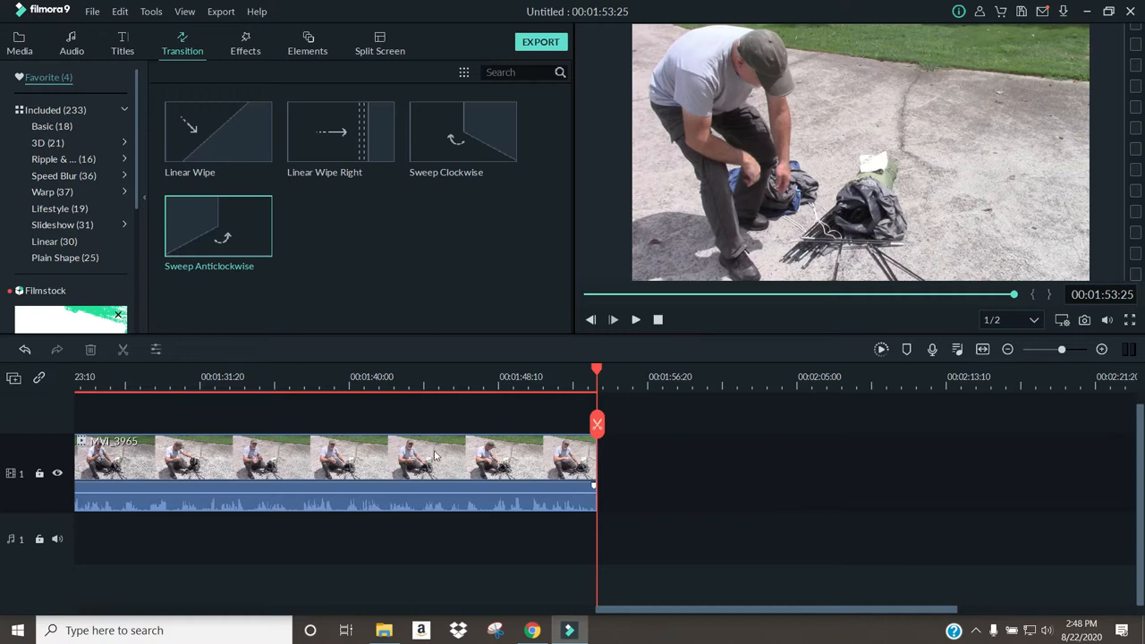
Open Advanced Color Correction for the trimmed MVI_3965 to view its presets, and close it
right_click(430, 462)
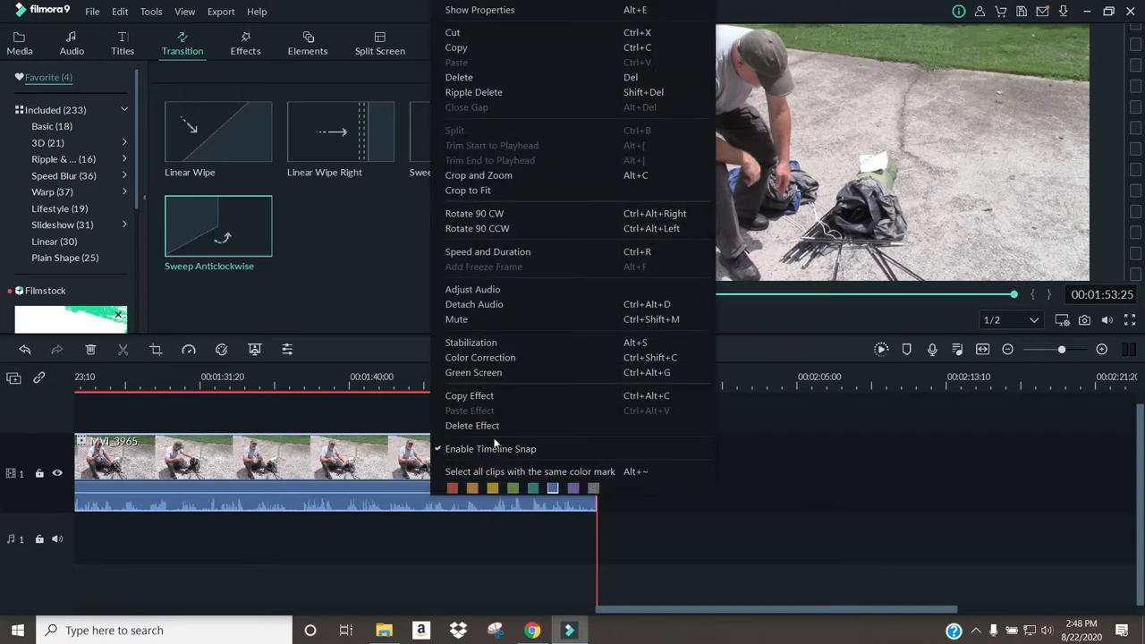
left_click(505, 358)
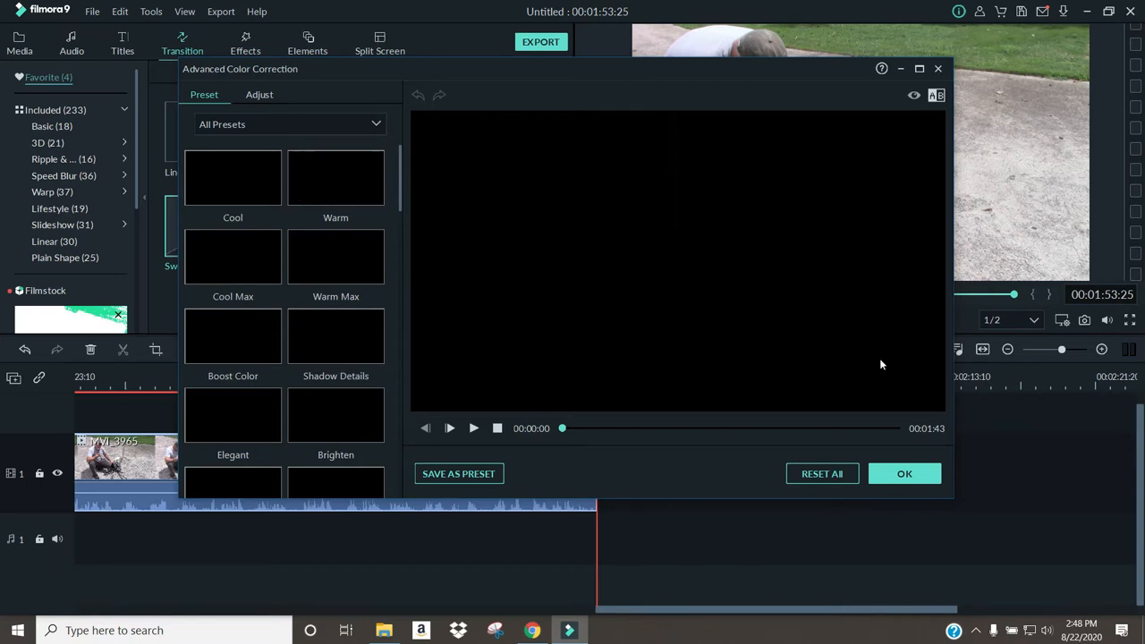
left_click(938, 70)
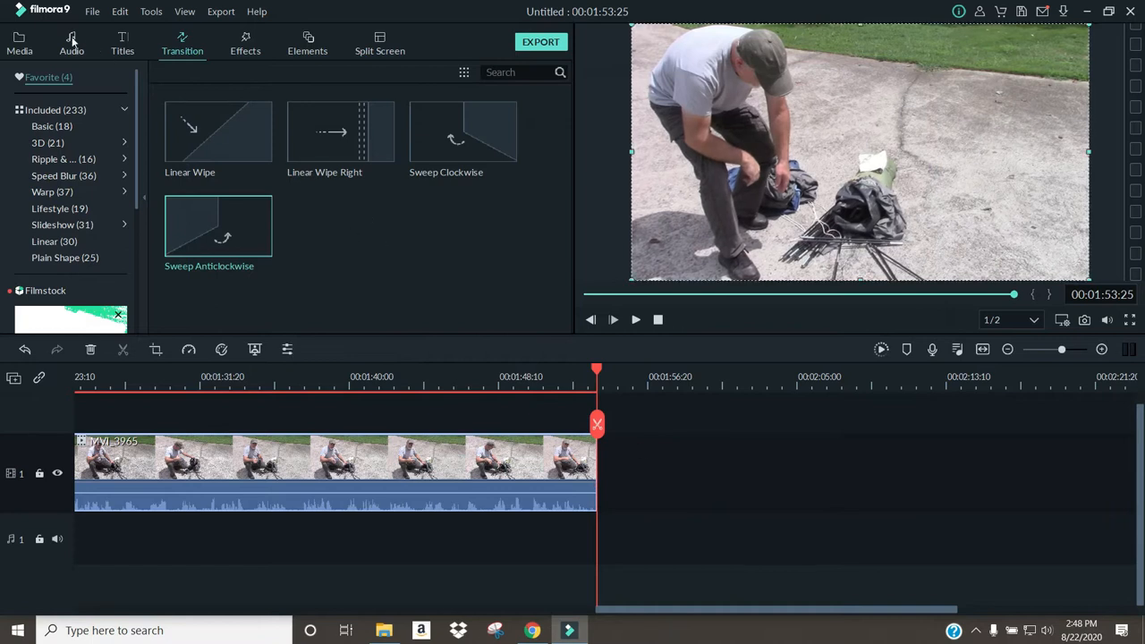
Add MVI_3966 from the project media to the video track directly after MVI_3965
left_click(20, 45)
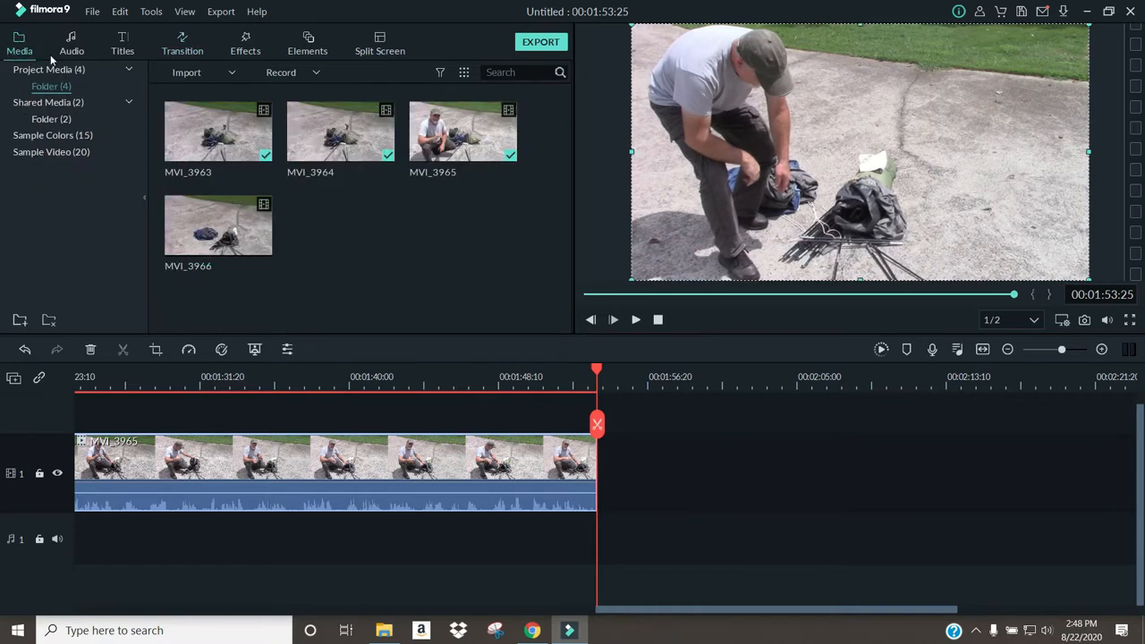
left_click(219, 227)
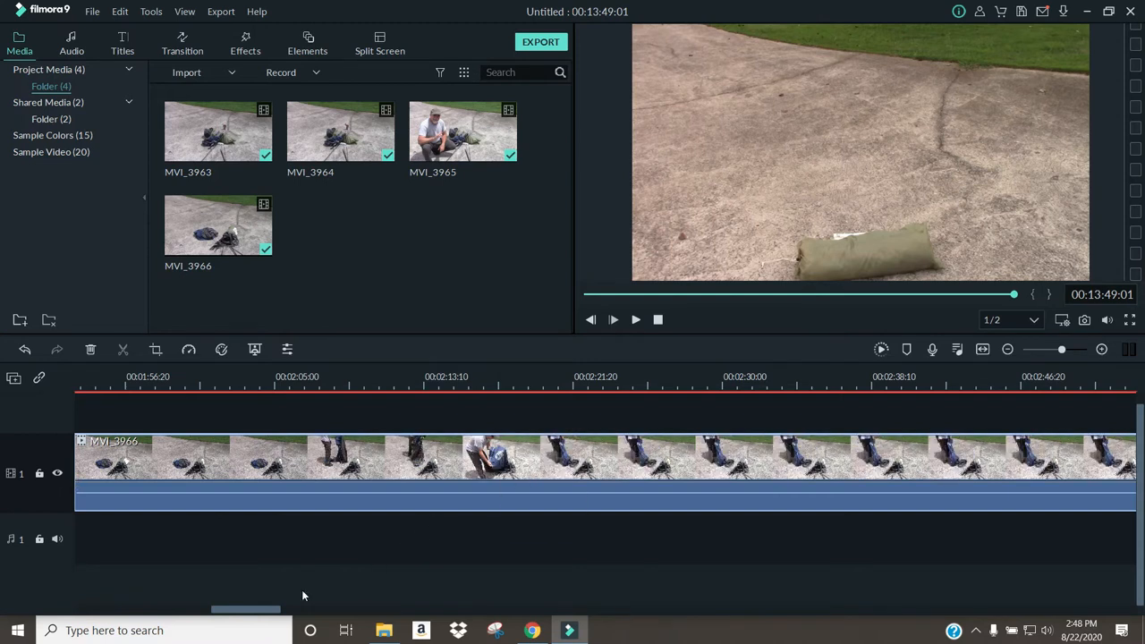
left_click_drag(272, 614, 1096, 596)
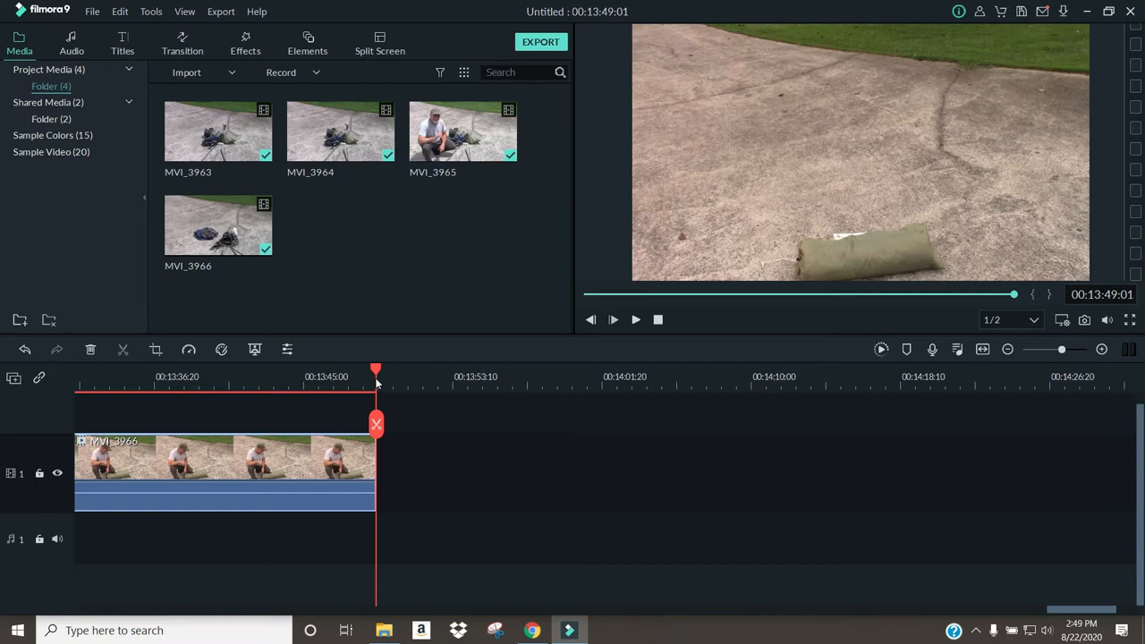
left_click_drag(1052, 609, 1021, 614)
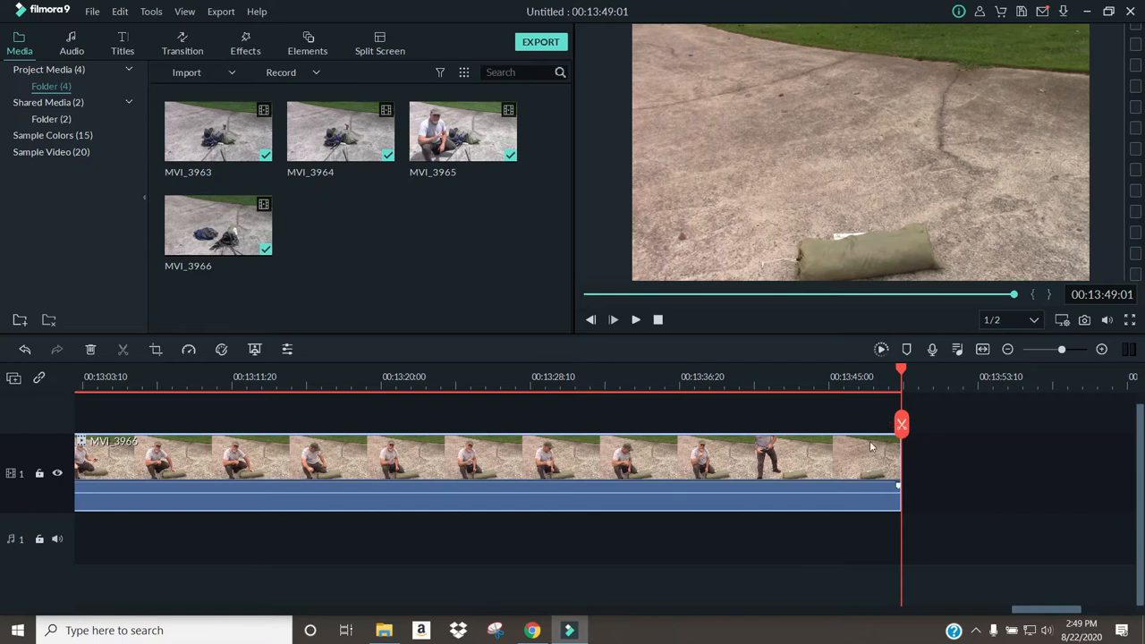
left_click_drag(1026, 612, 196, 584)
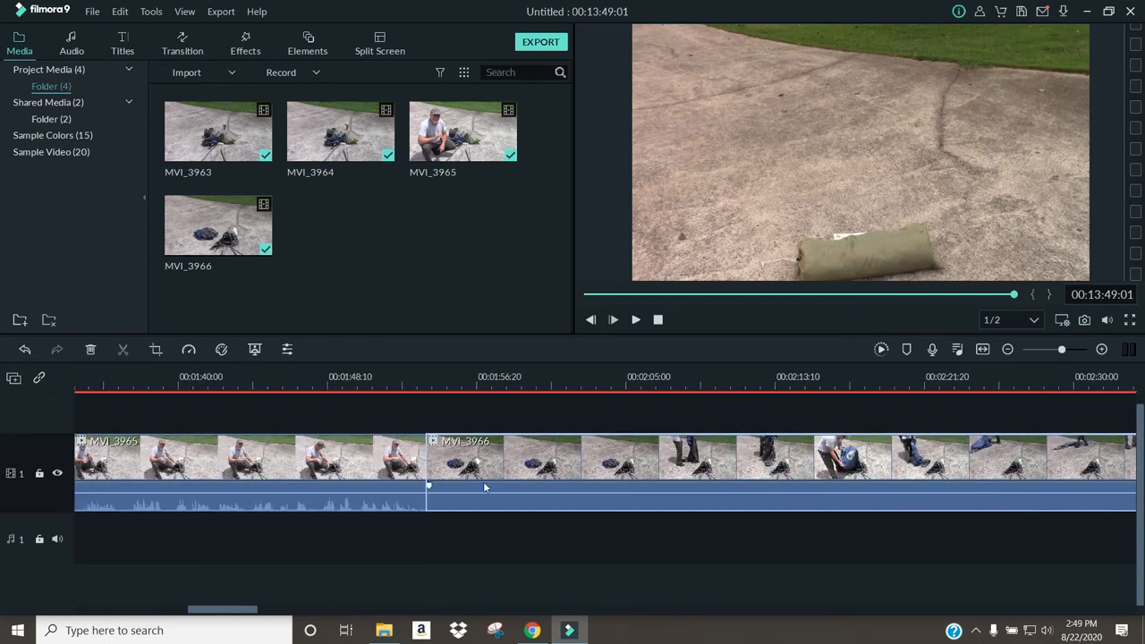
Play the join between MVI_3965 and MVI_3966 to find where to trim the start of MVI_3966, stopping at 00:01:55:24
left_click(426, 386)
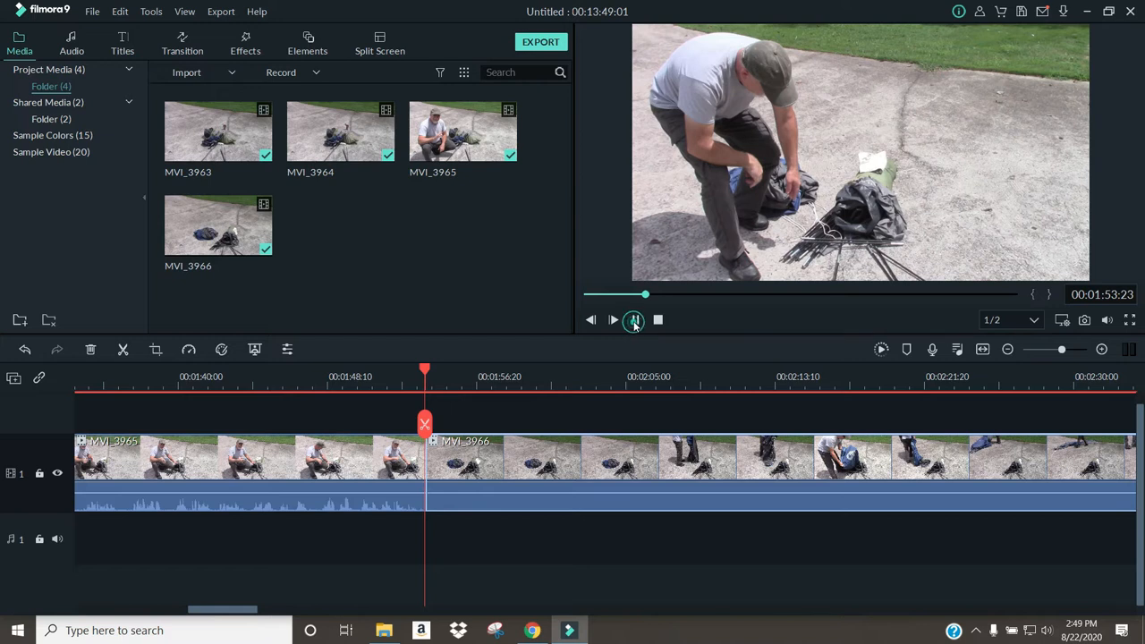
left_click(634, 320)
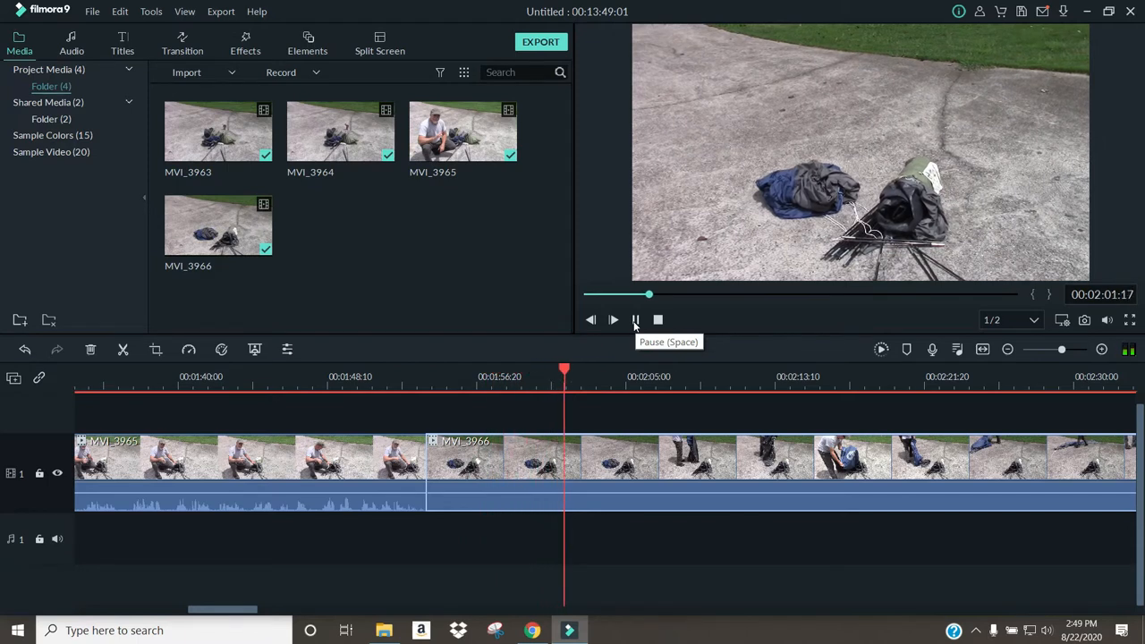
left_click(635, 320)
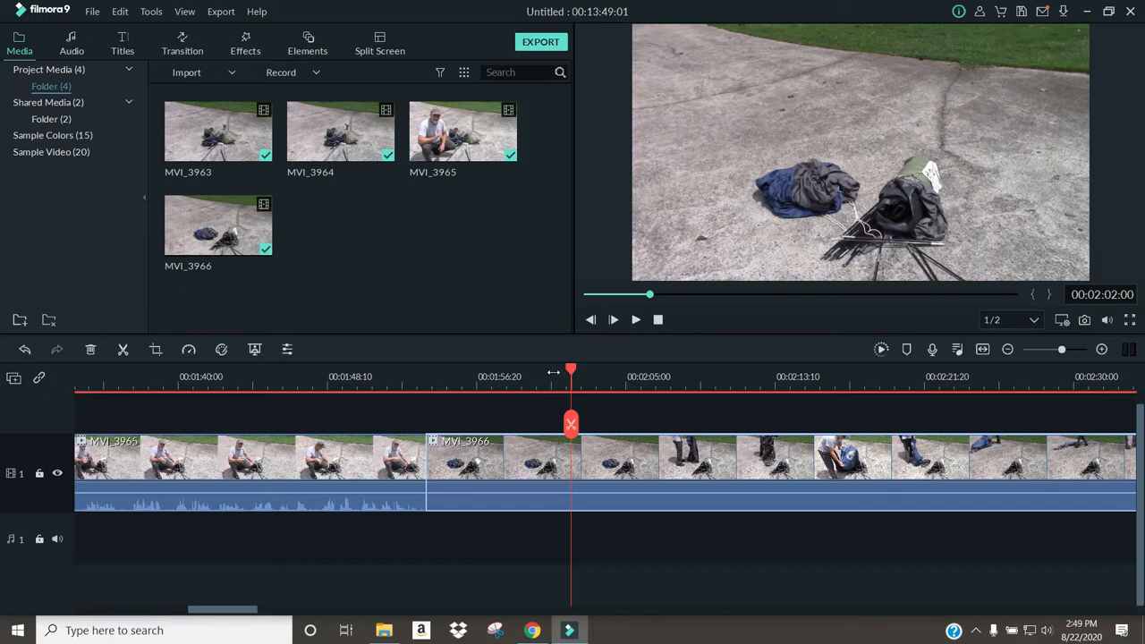
left_click_drag(574, 371, 464, 385)
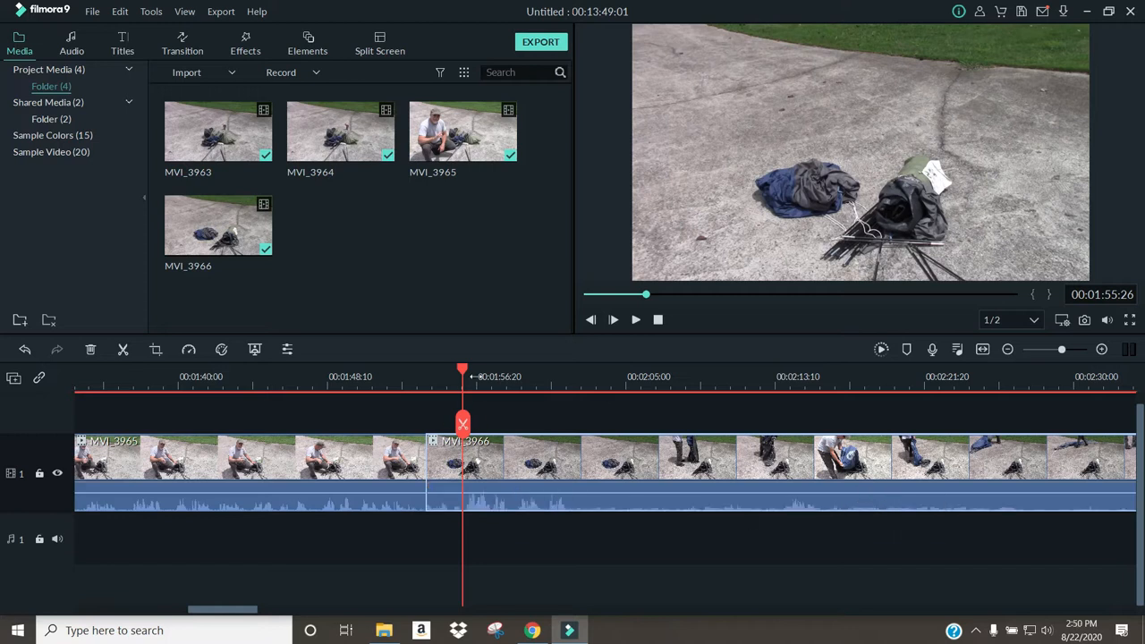
left_click_drag(465, 373, 420, 371)
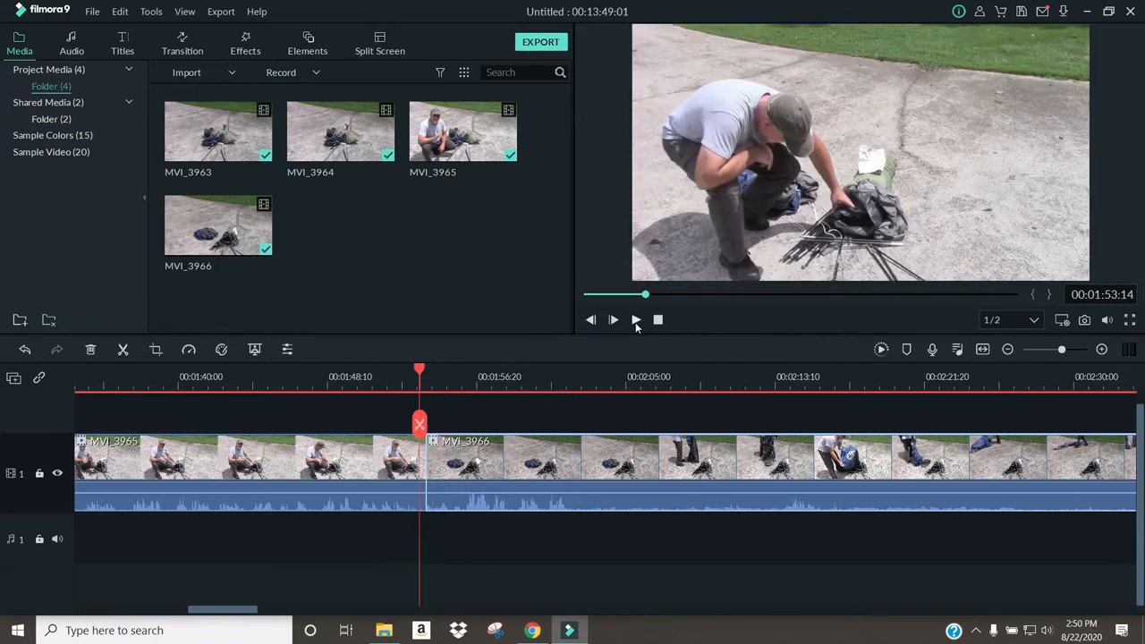
left_click(636, 321)
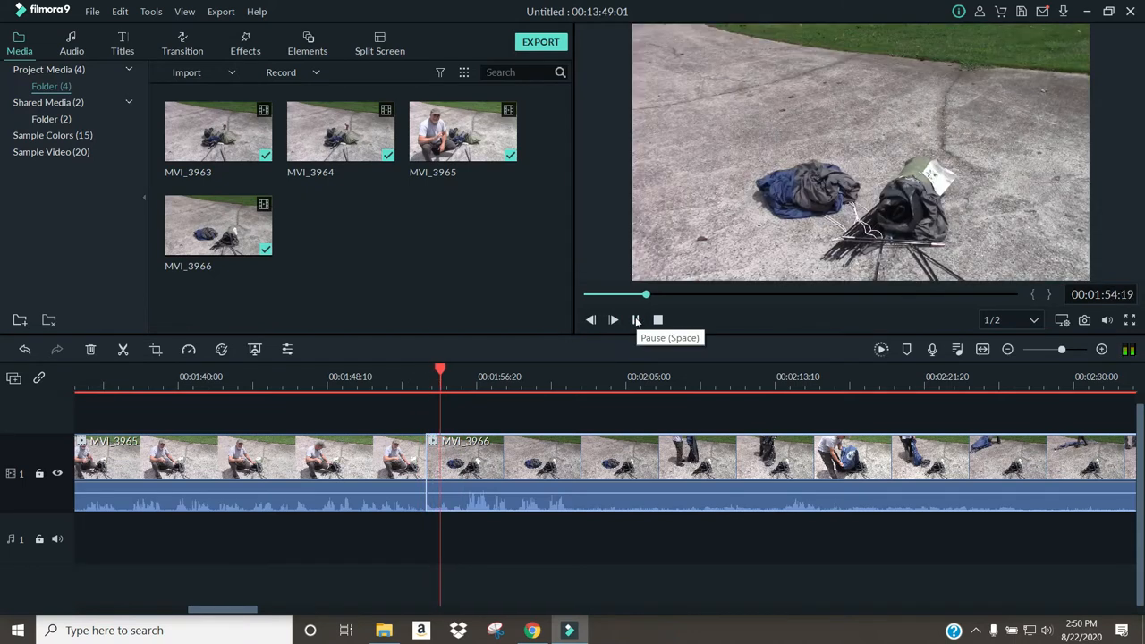
left_click(635, 320)
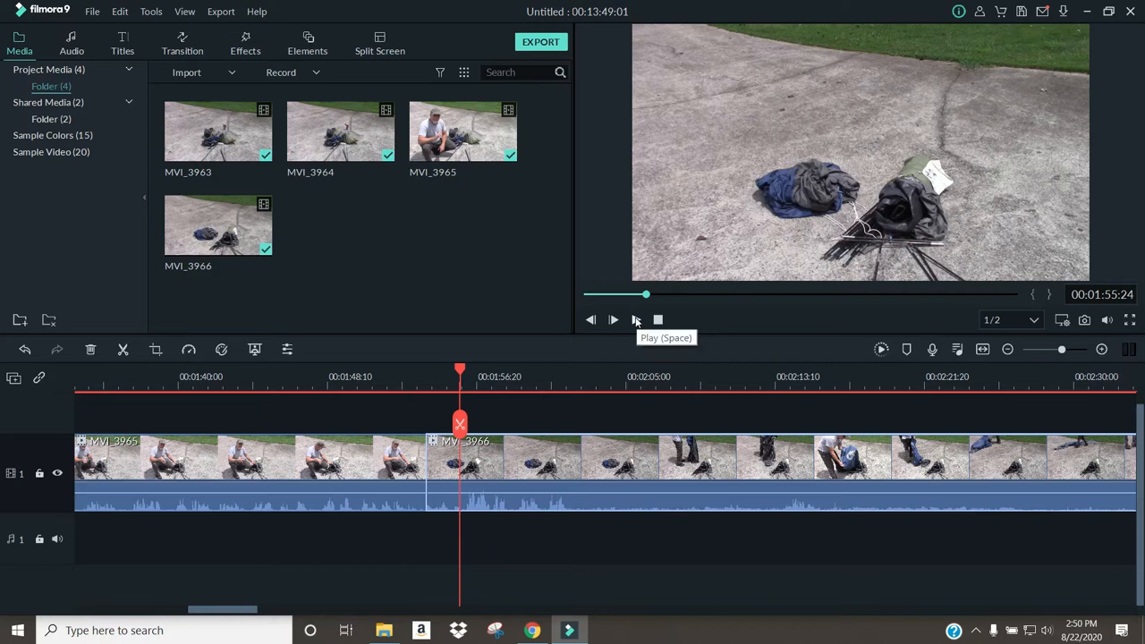
Split MVI_3966 at 00:01:55:24 and delete the short piece before the cut
left_click(460, 425)
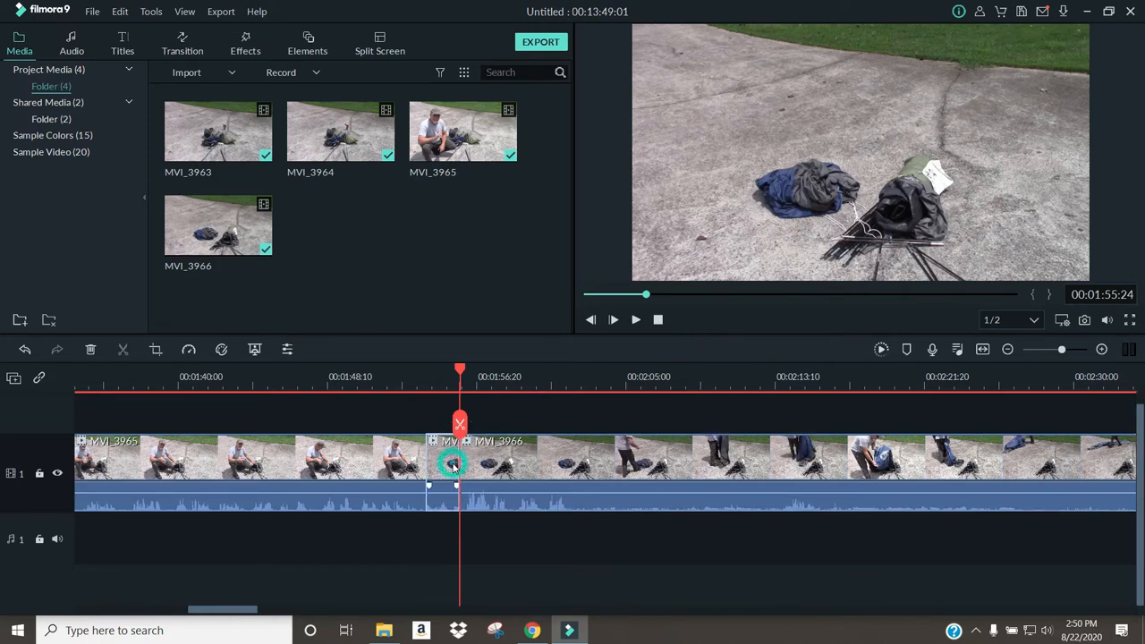
right_click(454, 469)
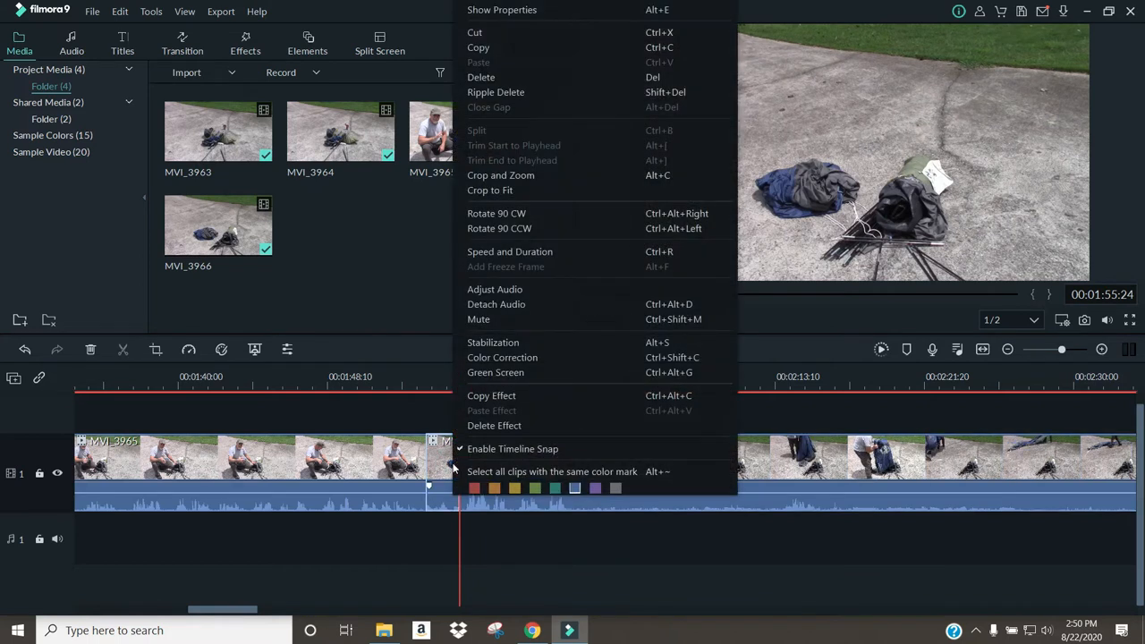
left_click(496, 77)
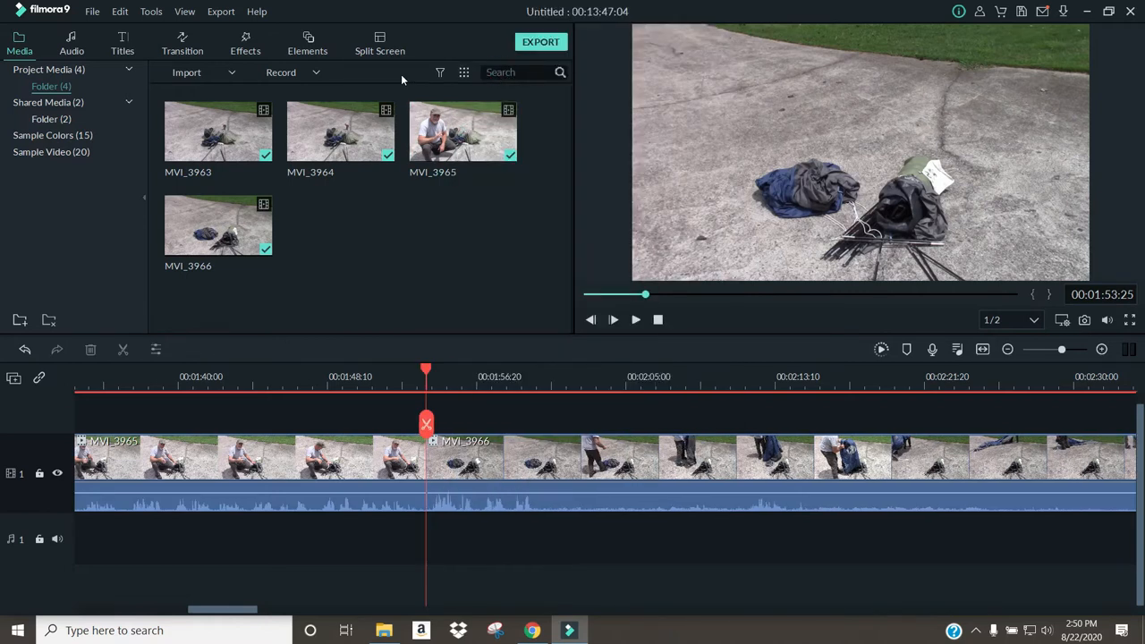
Add the Sweep Clockwise transition between MVI_3965 and MVI_3966 and play it from 00:01:52:23 to 00:01:56:20
left_click(181, 44)
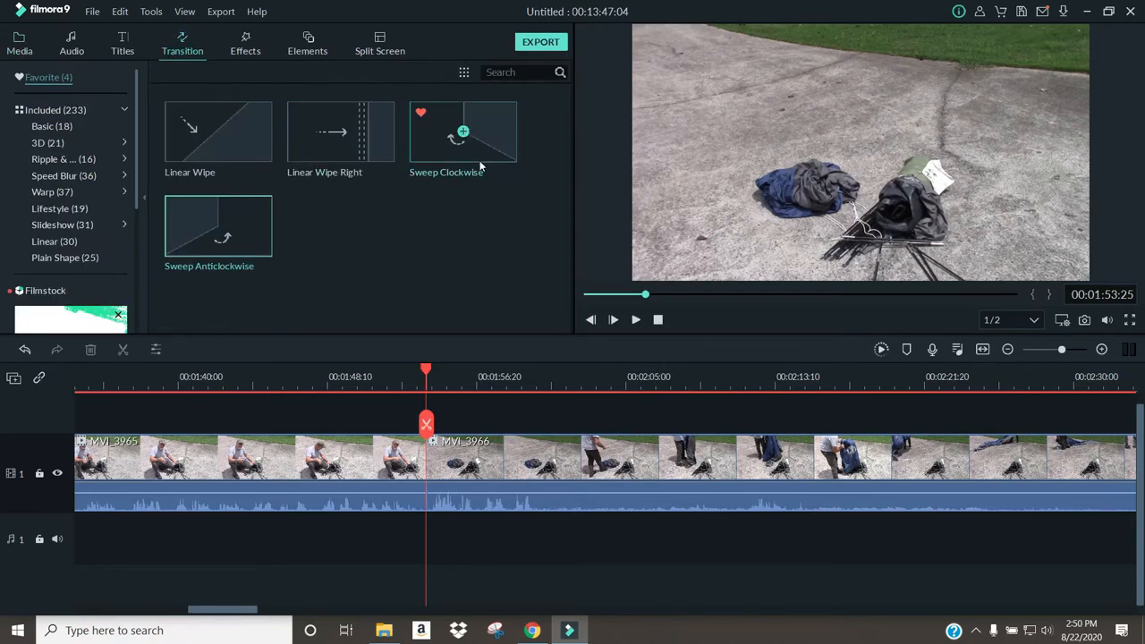
left_click(488, 152)
left_click(428, 472)
left_click(407, 385)
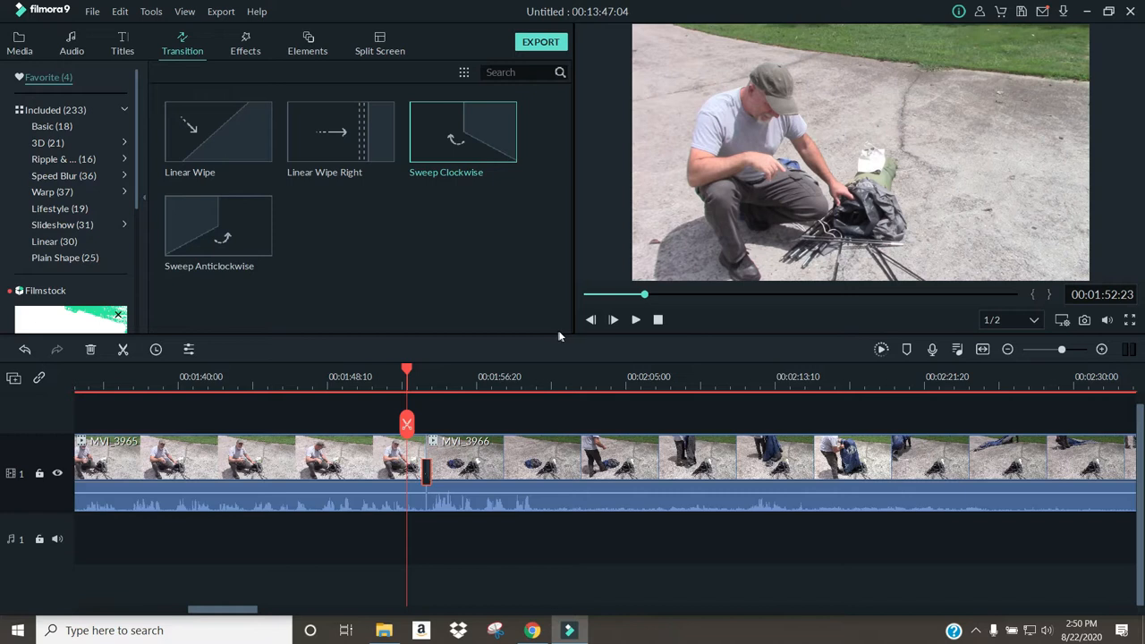
left_click(636, 321)
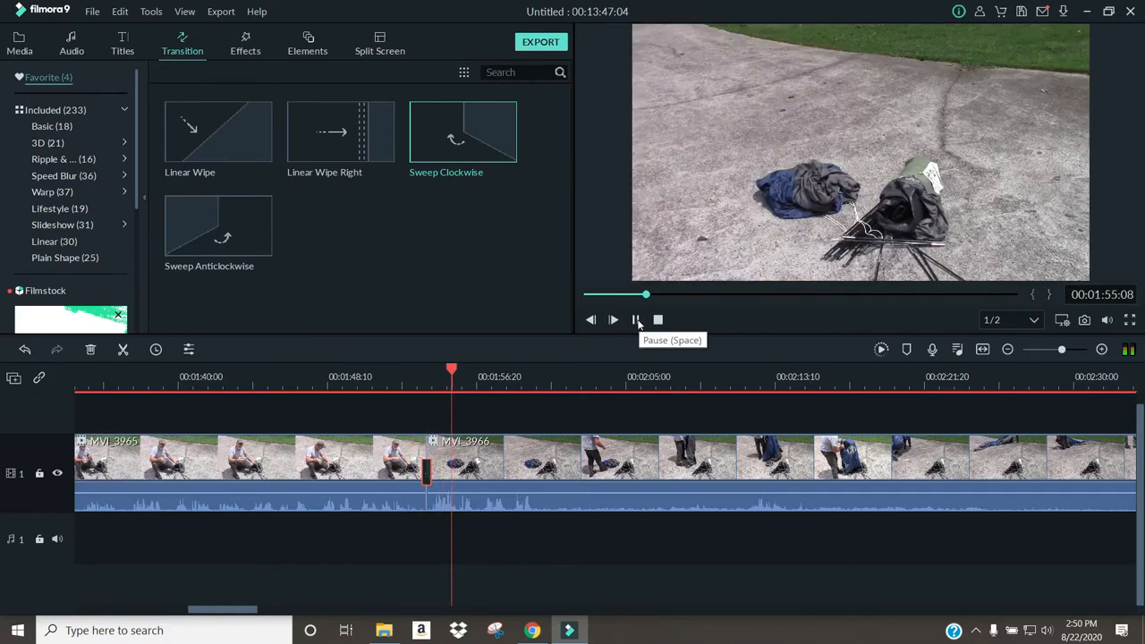
left_click(637, 321)
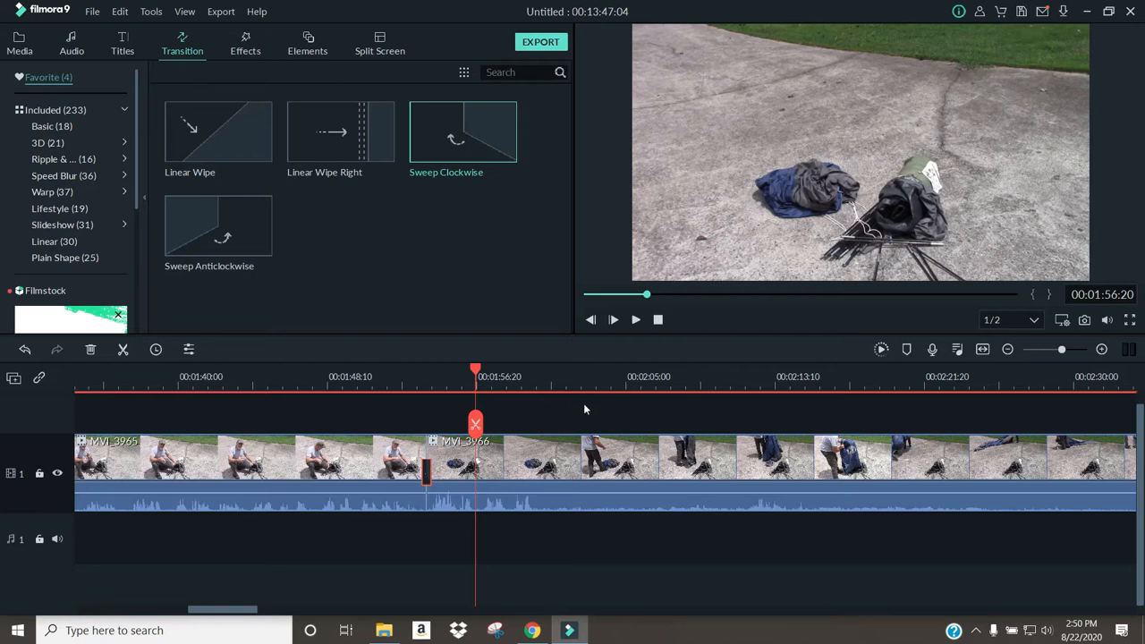
Cut the stretch from 00:02:00:03 to 00:02:02:16 out of MVI_3966, before the man walks in, and delete it
left_click(636, 319)
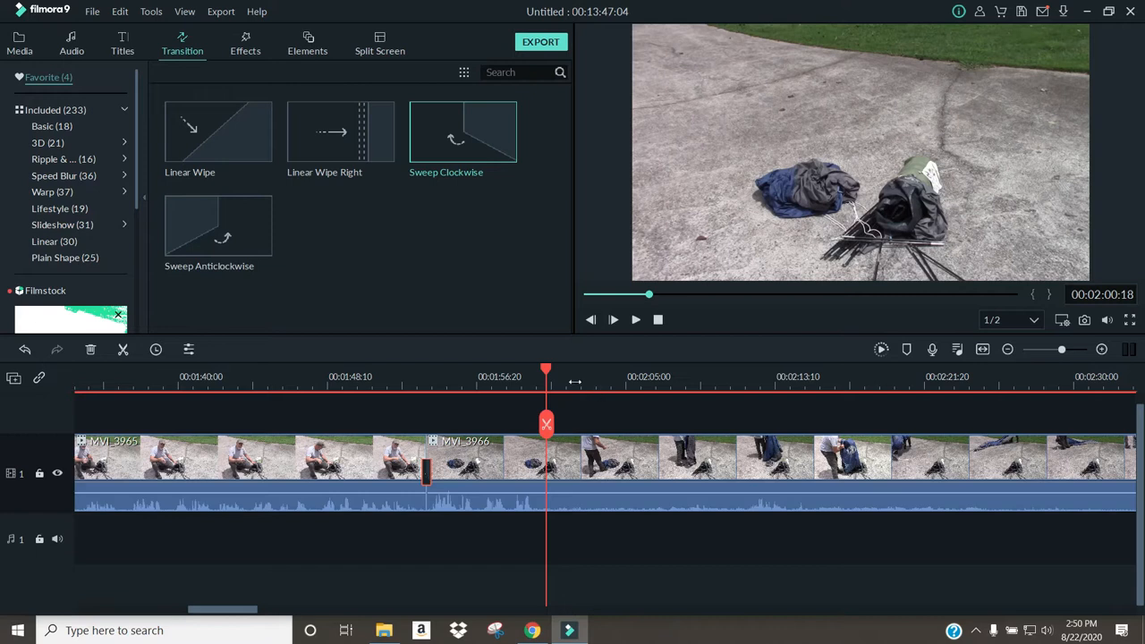
mouse_move(547, 370)
left_mouse_down()
mouse_move(712, 379)
mouse_move(540, 391)
left_mouse_up()
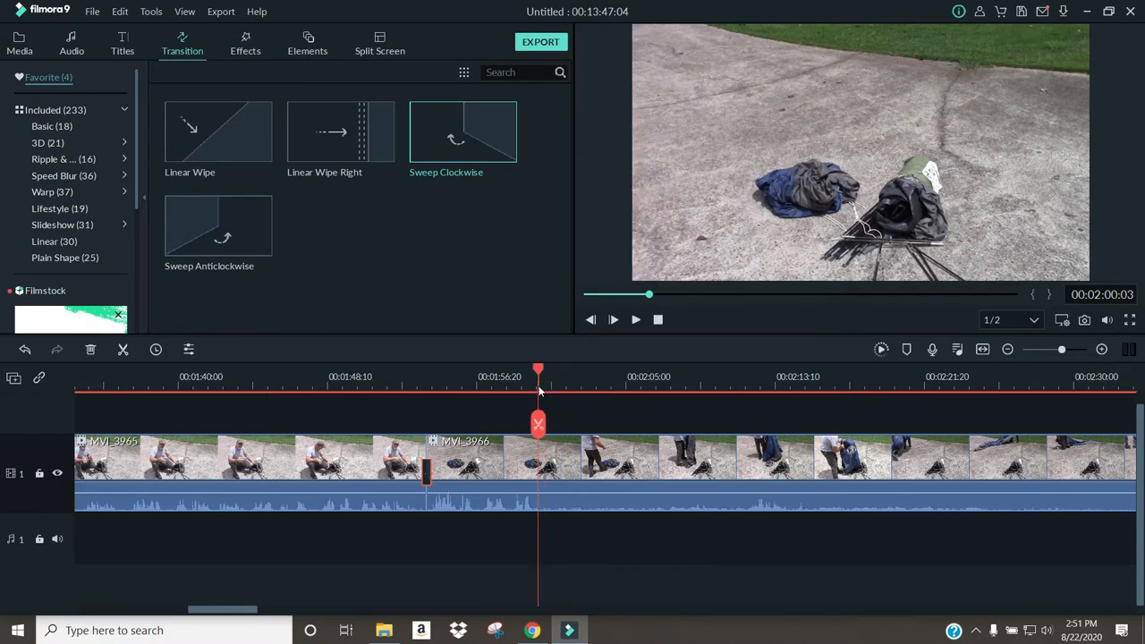
left_click(538, 426)
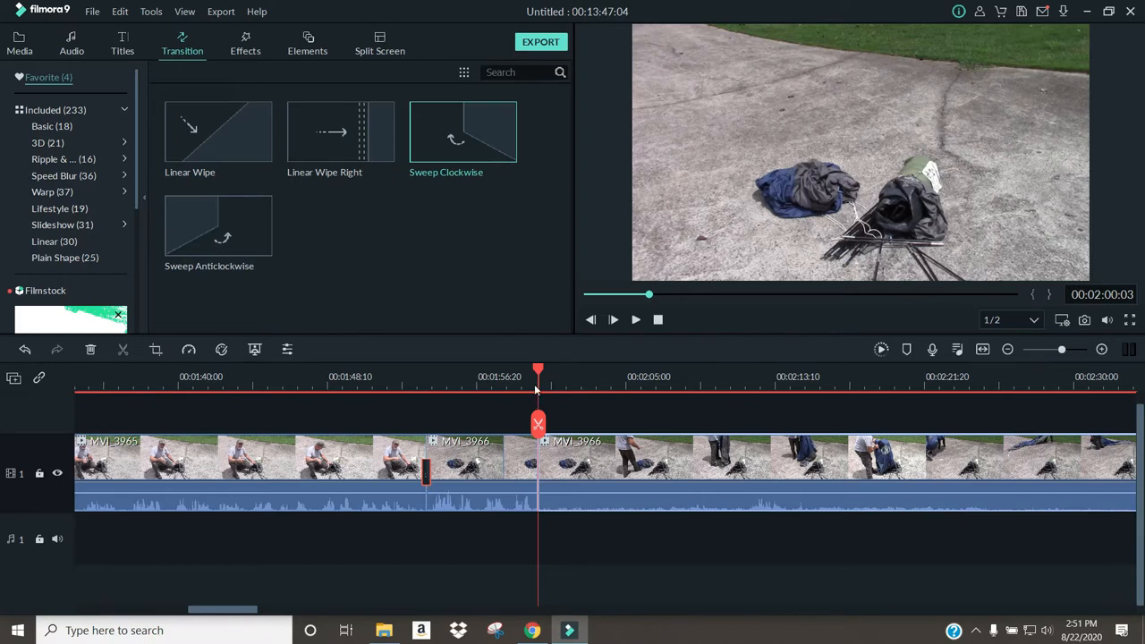
left_click_drag(538, 372, 582, 397)
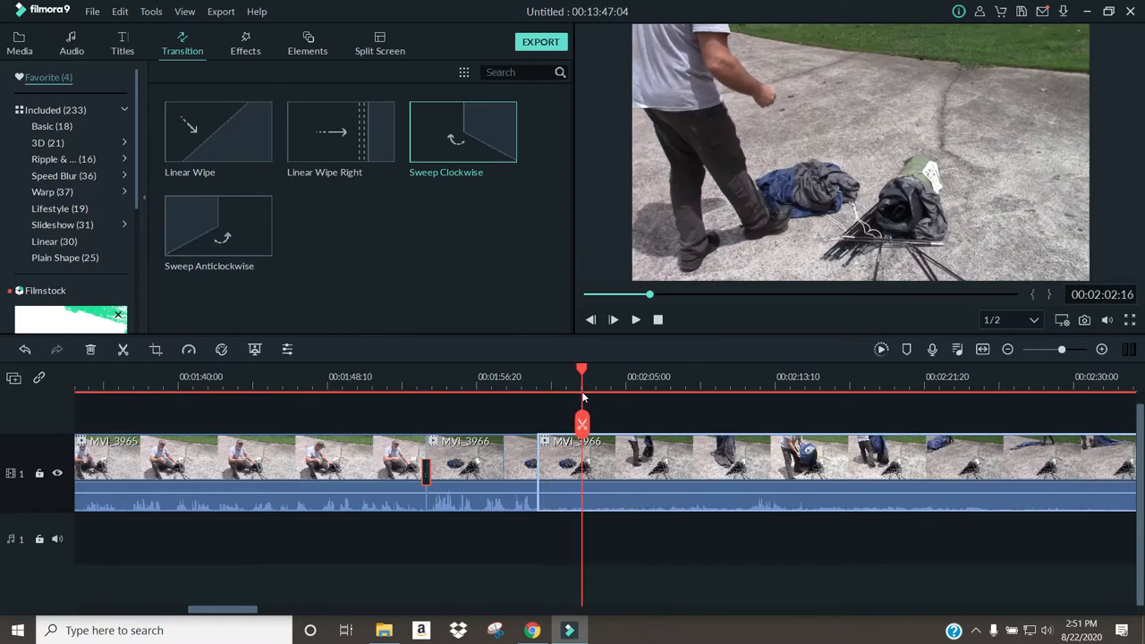
right_click(550, 469)
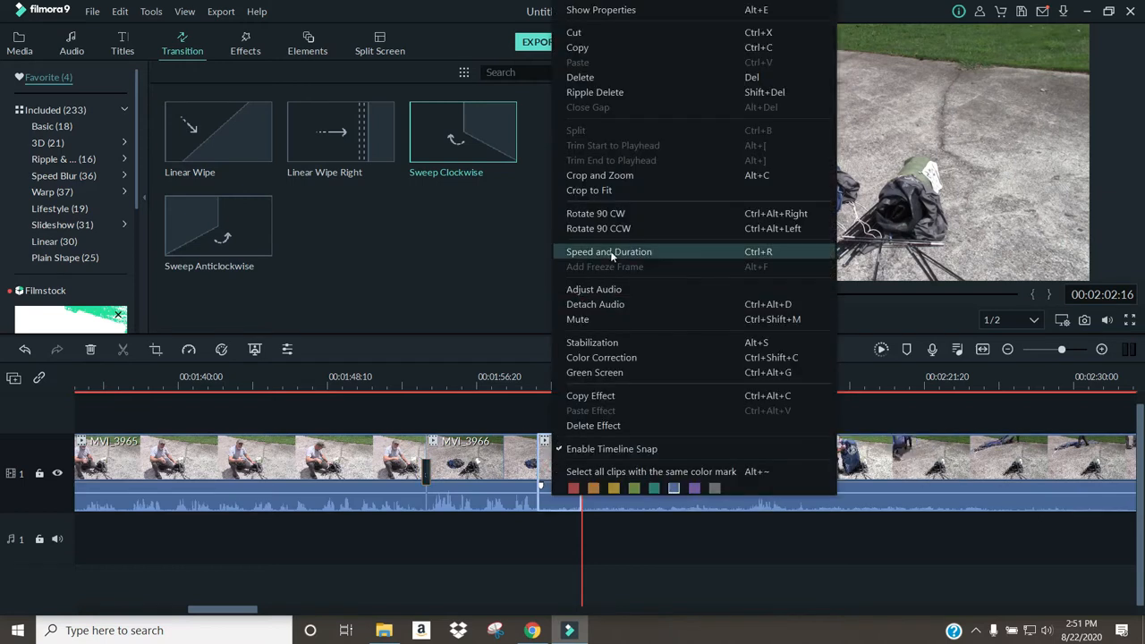
left_click(581, 78)
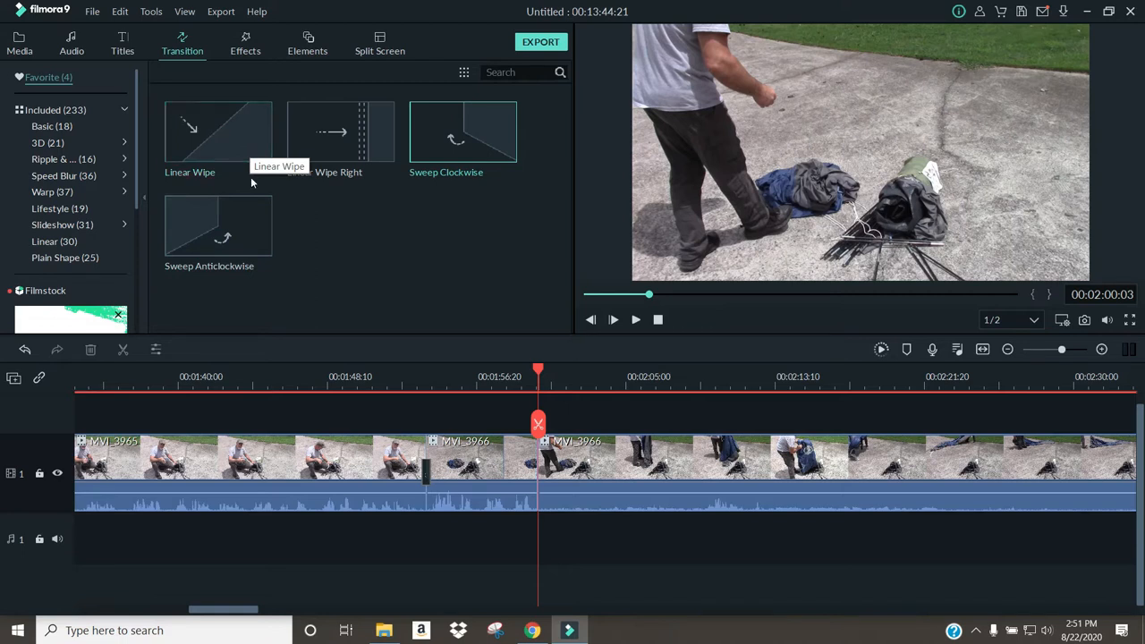
Add the Linear Wipe transition at the 00:02:00:03 cut between the MVI_3966 pieces and play it from 00:01:57:29 to 00:02:03:08
left_click(237, 144)
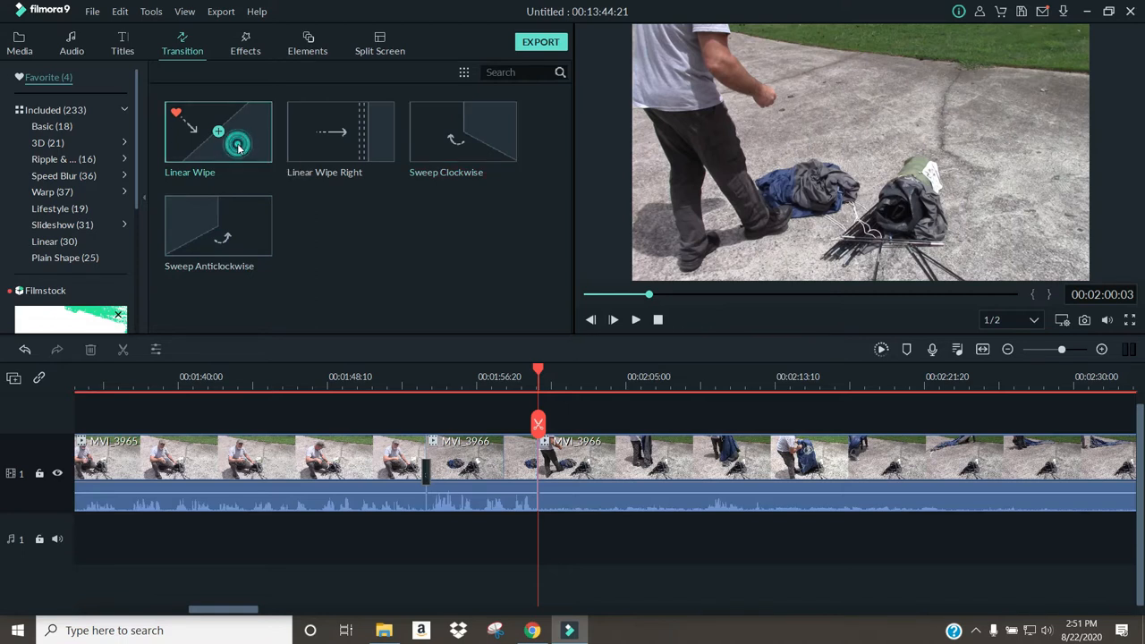
left_click_drag(260, 166, 542, 479)
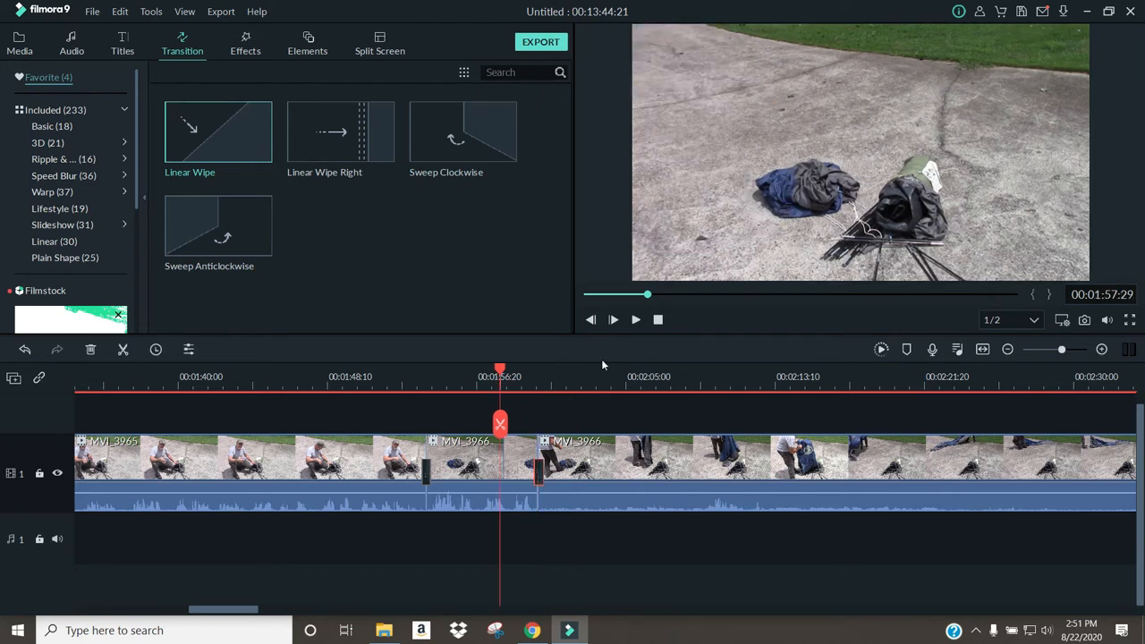
left_click(636, 321)
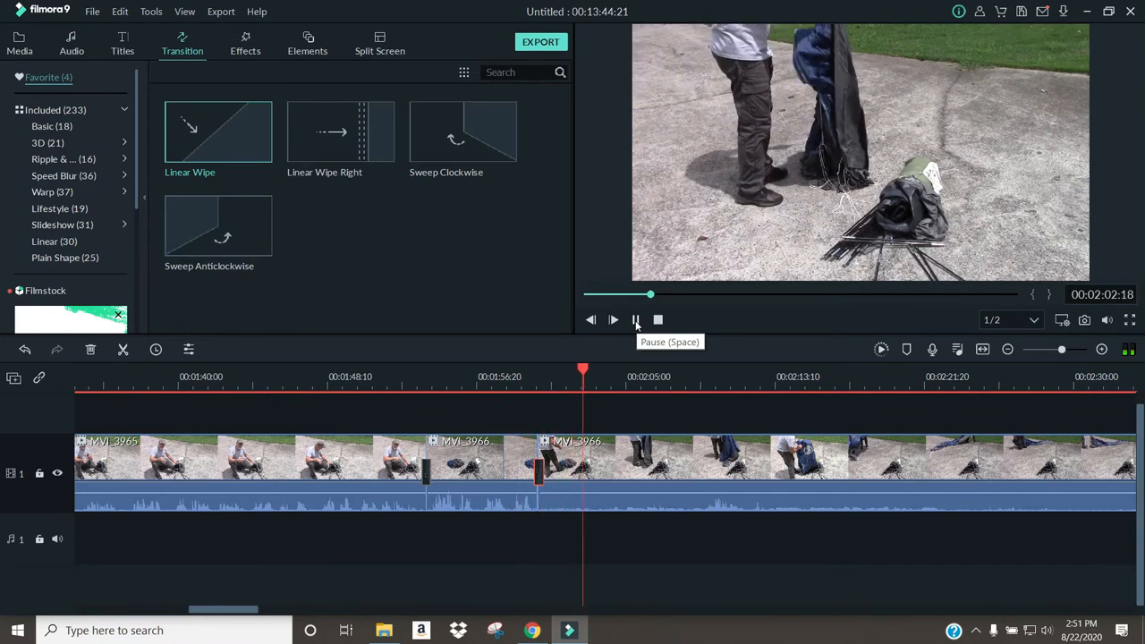
left_click(636, 321)
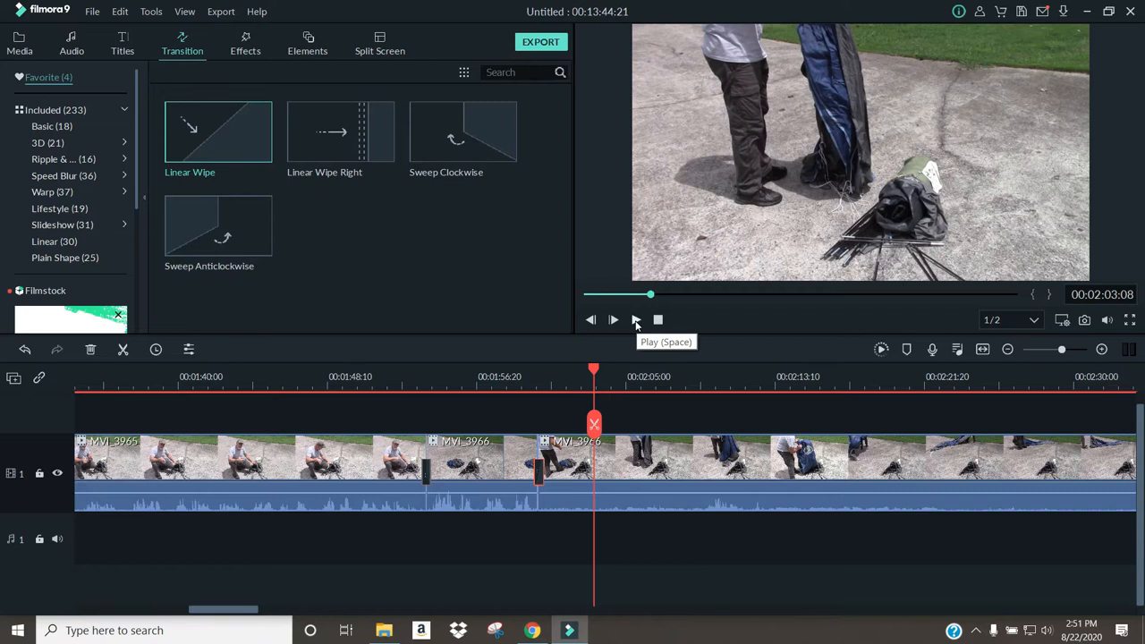
Split MVI_3966 at 00:02:14:26 and 00:02:42:04 to isolate the stretch where the man spreads out the tent
left_click_drag(254, 615, 274, 616)
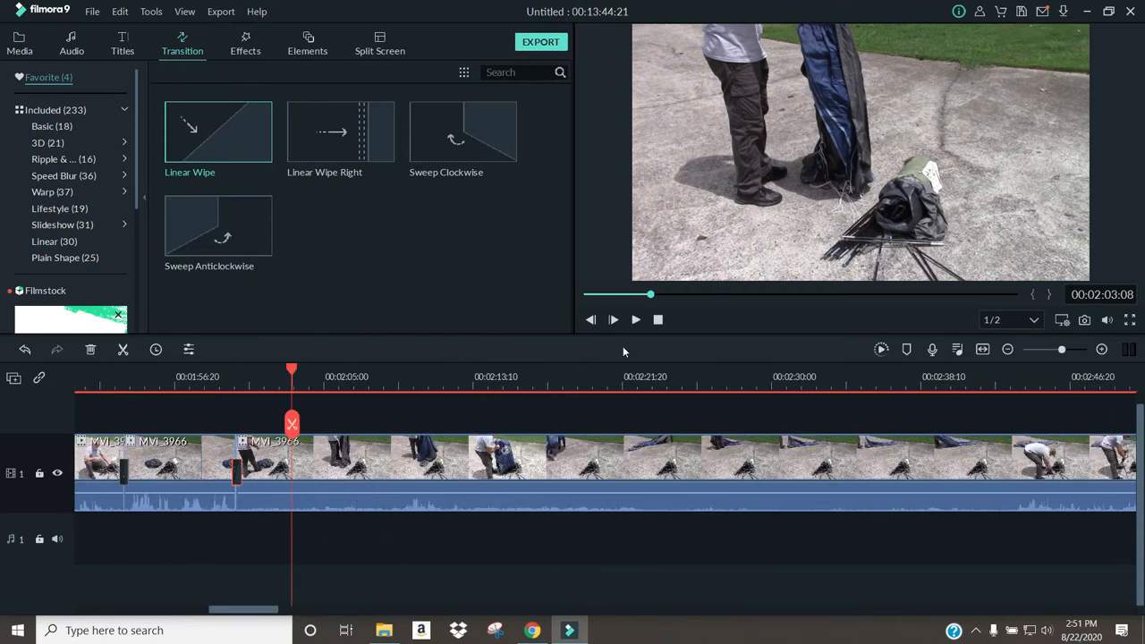
left_click(635, 320)
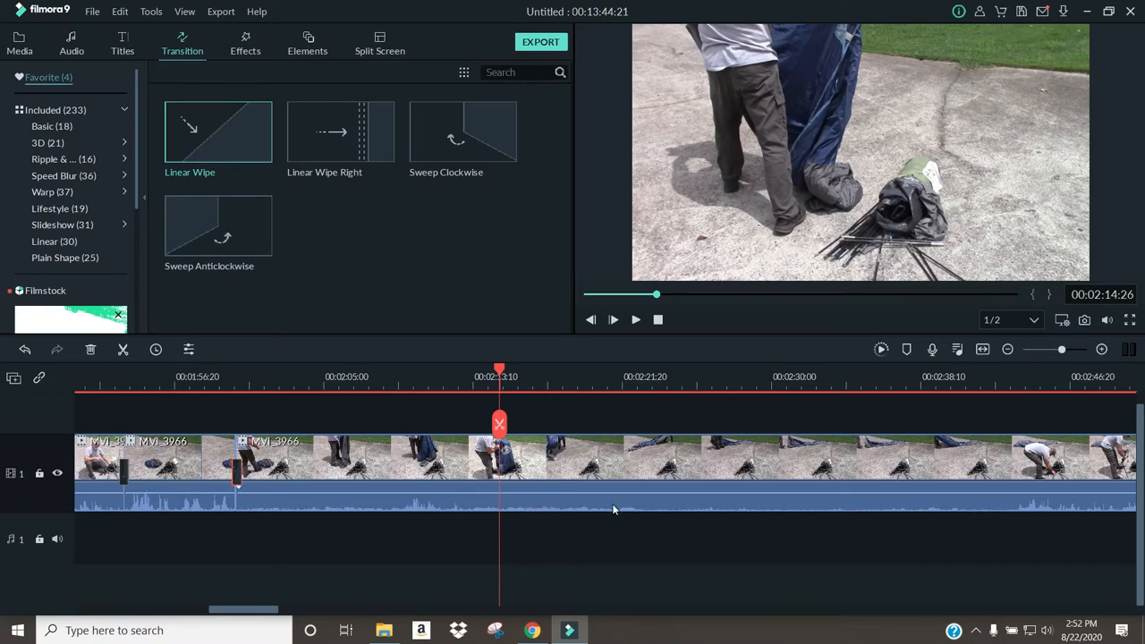
left_click(501, 425)
left_click_drag(499, 369, 620, 374)
left_click_drag(703, 388, 991, 436)
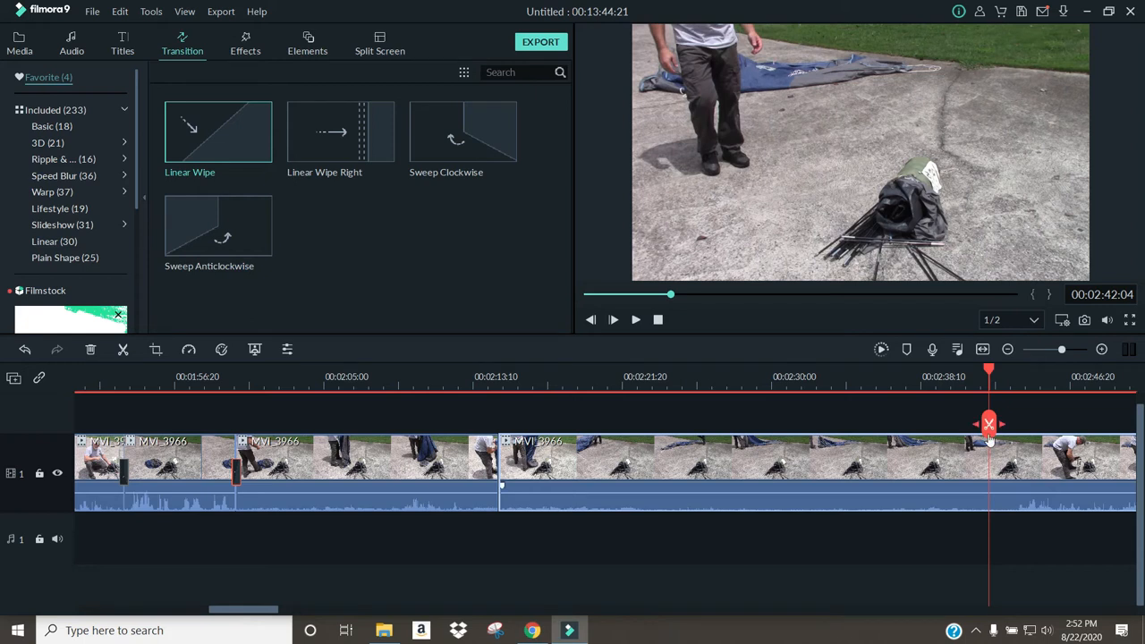
left_click(990, 426)
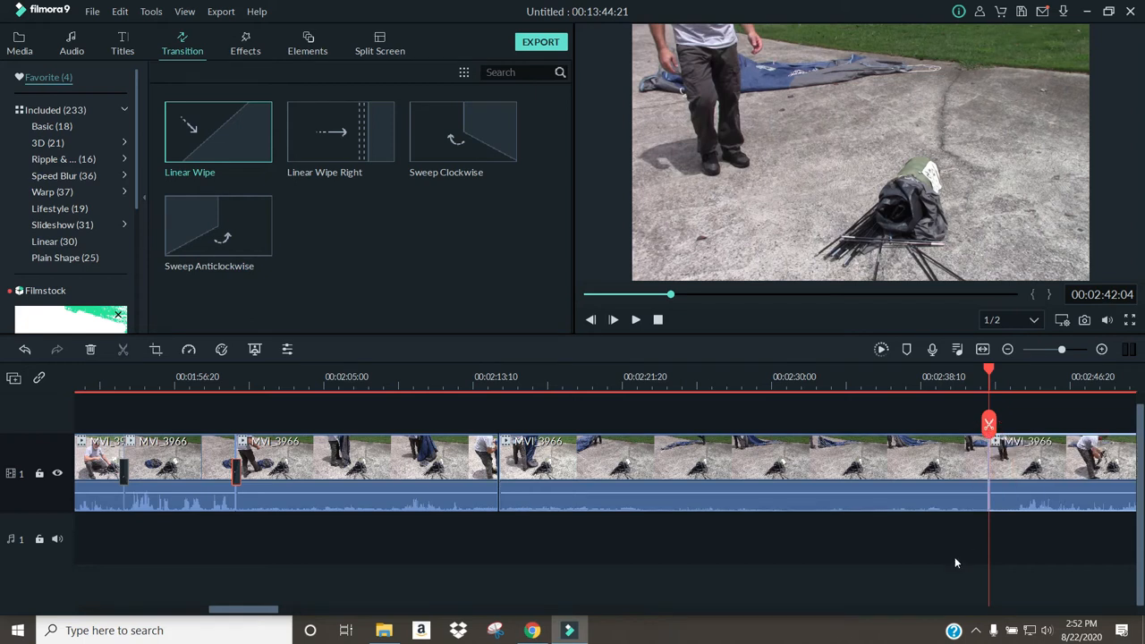
Set the playback speed of the MVI_3966 piece between 00:02:14:26 and 00:02:42:04 to 2.50x
right_click(697, 460)
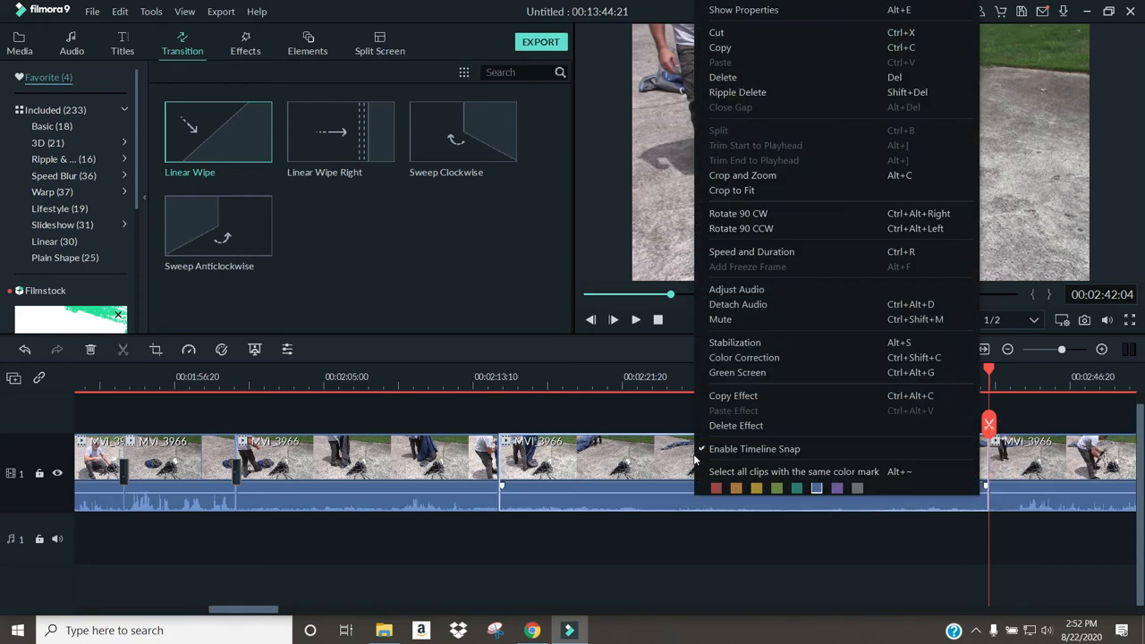
left_click(757, 252)
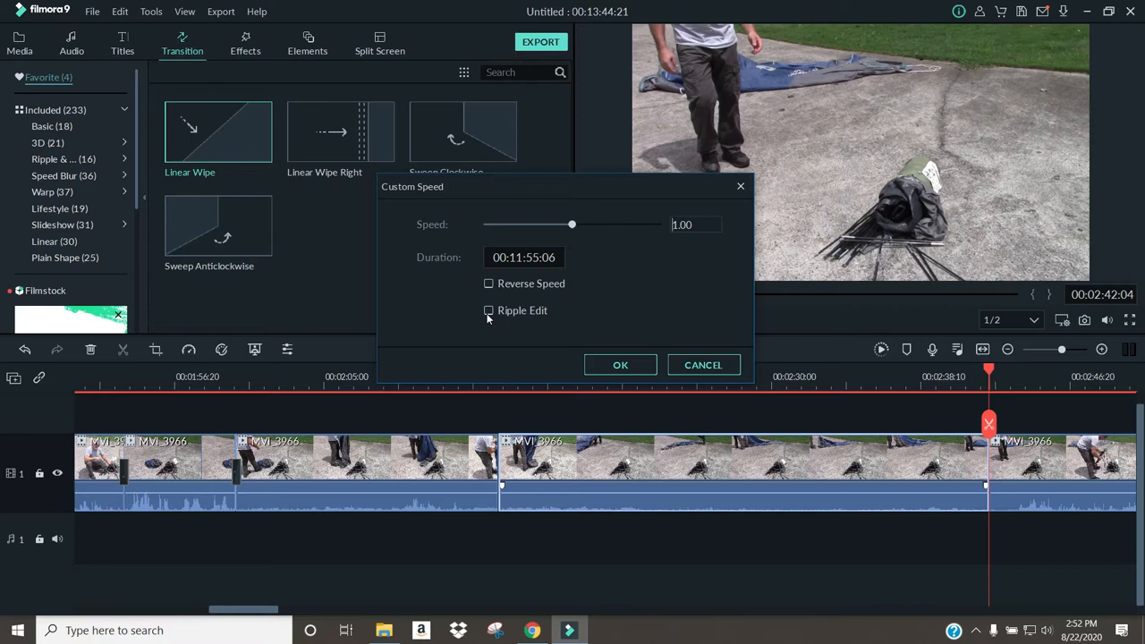
double_click(683, 225)
left_click(574, 227)
left_click_drag(544, 229, 577, 227)
left_click_drag(577, 227, 576, 227)
left_click(684, 225)
type("2.5")
left_click(623, 365)
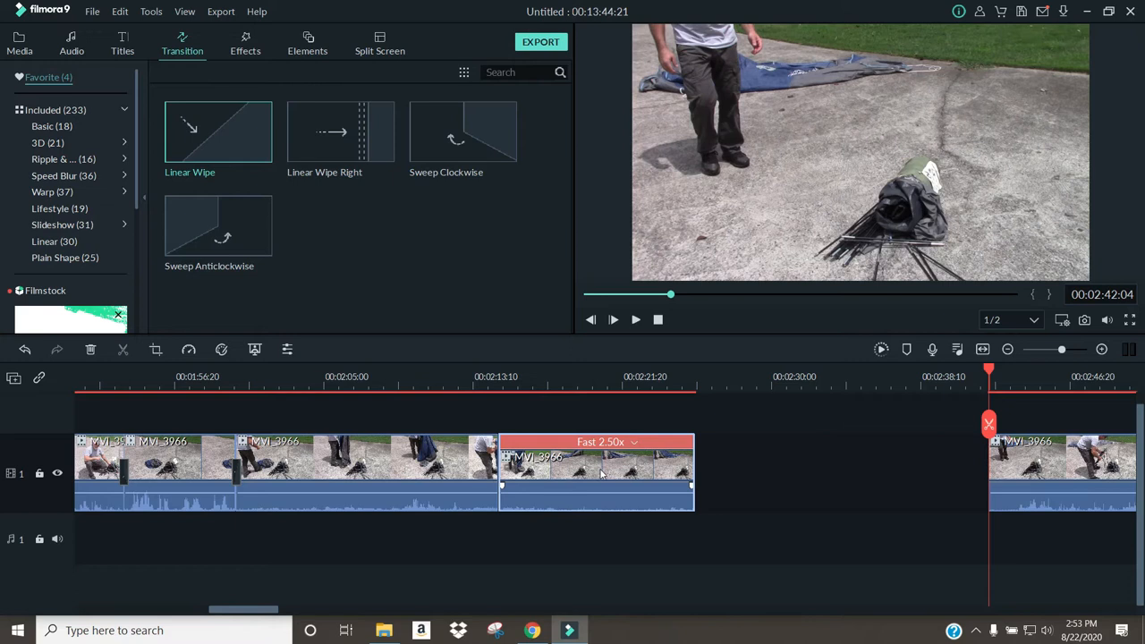
Play the sped-up MVI_3966 piece from 00:02:14:04 to 00:02:24:18, and undo and redo its speed change for comparison
left_click(487, 375)
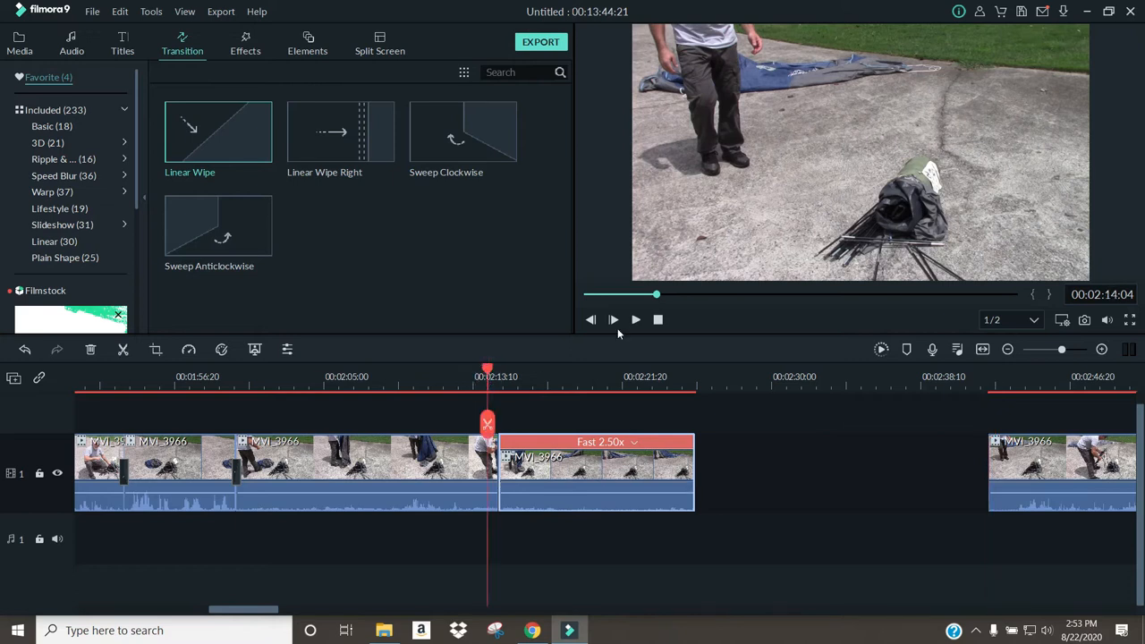
left_click(637, 320)
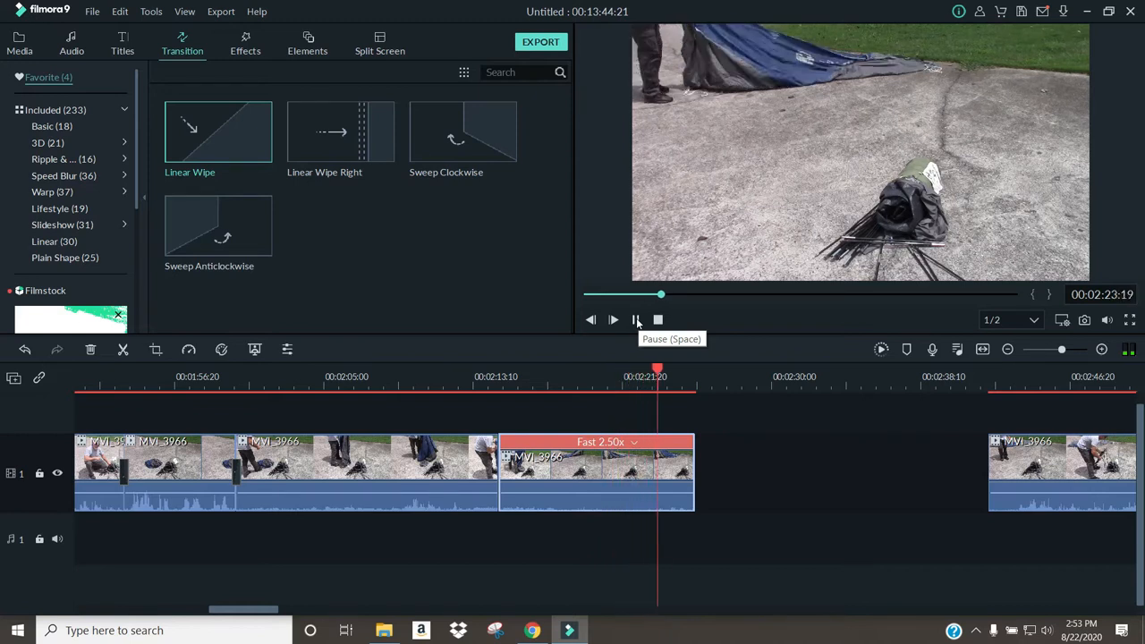
left_click(637, 321)
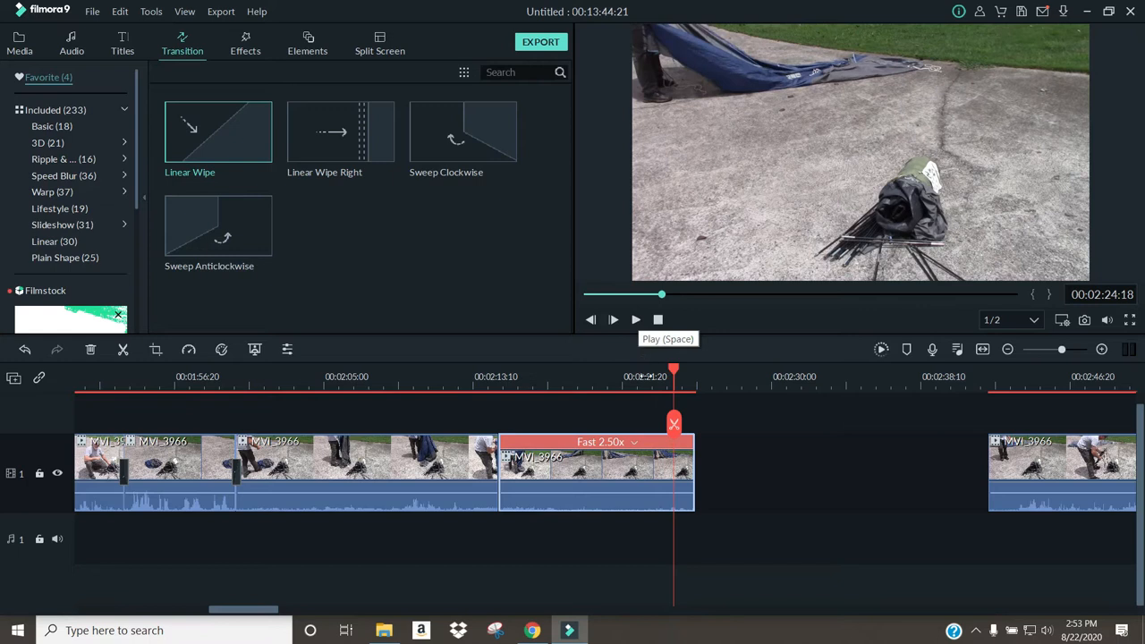
left_click_drag(674, 372, 671, 400)
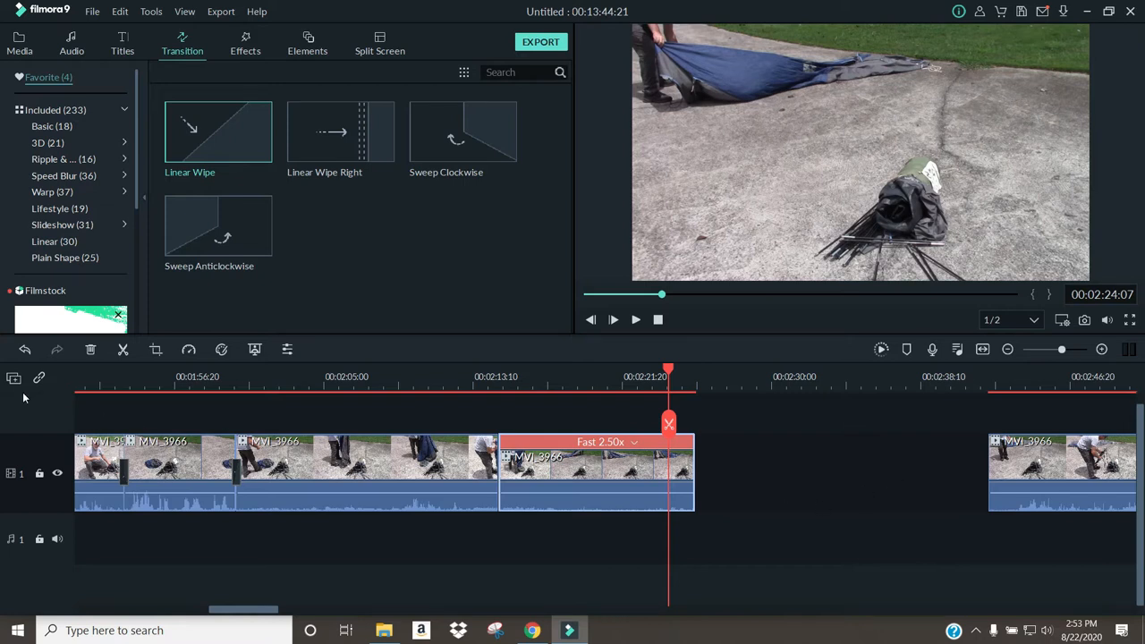
left_click(24, 351)
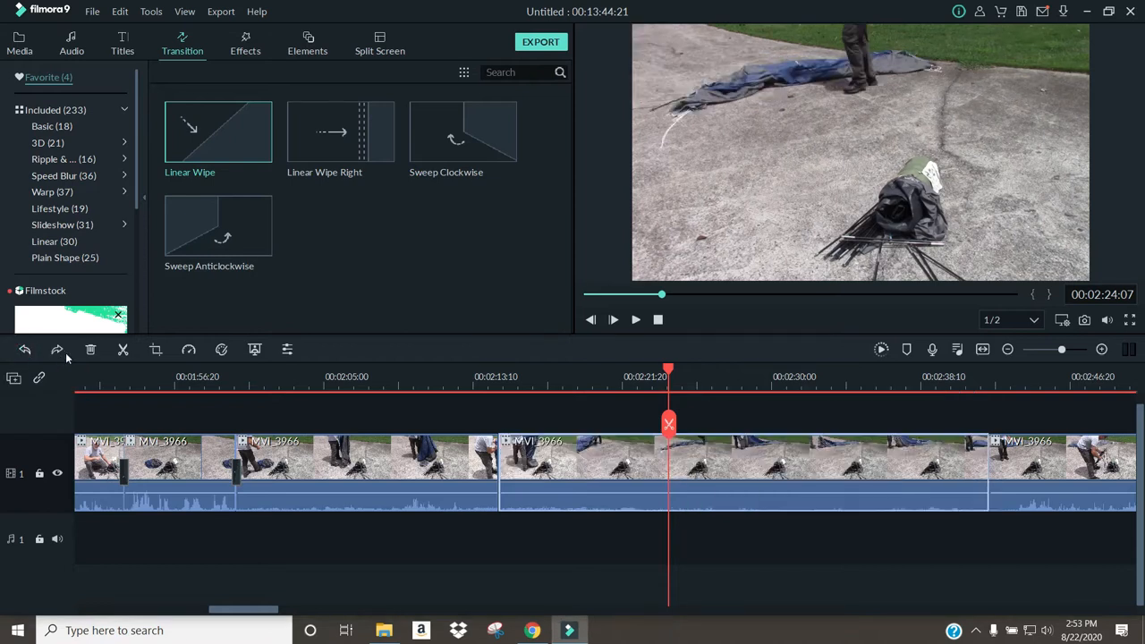
left_click(58, 351)
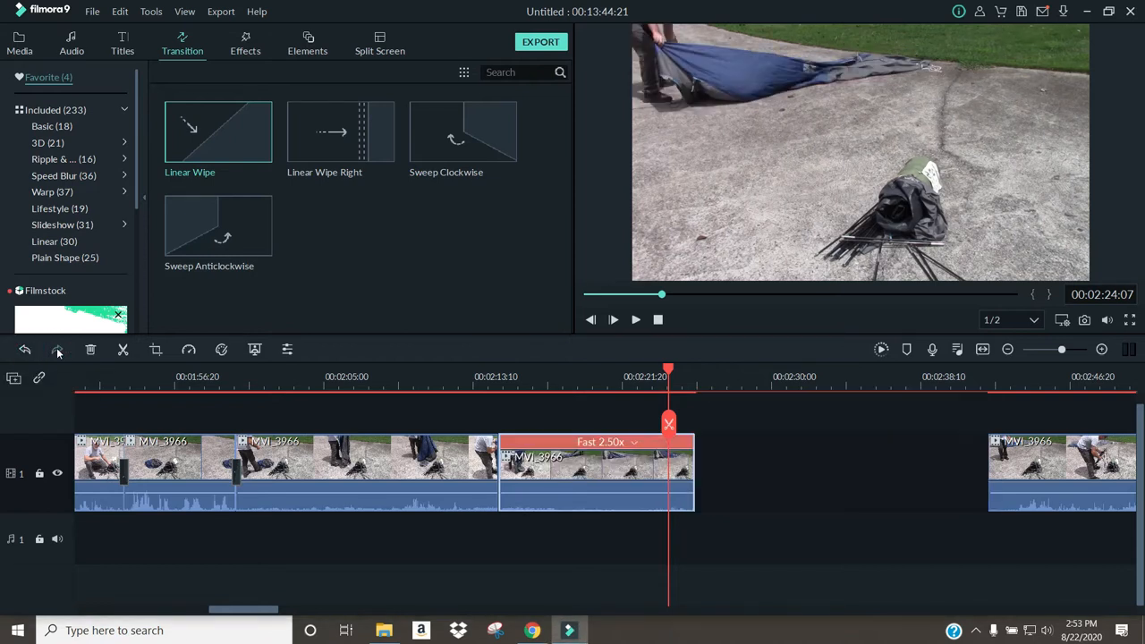
Close the gap by moving the following MVI_3966 clip against the sped-up piece, and play the join from 00:02:24:07 to 00:02:29:16
left_click_drag(1071, 472, 787, 460)
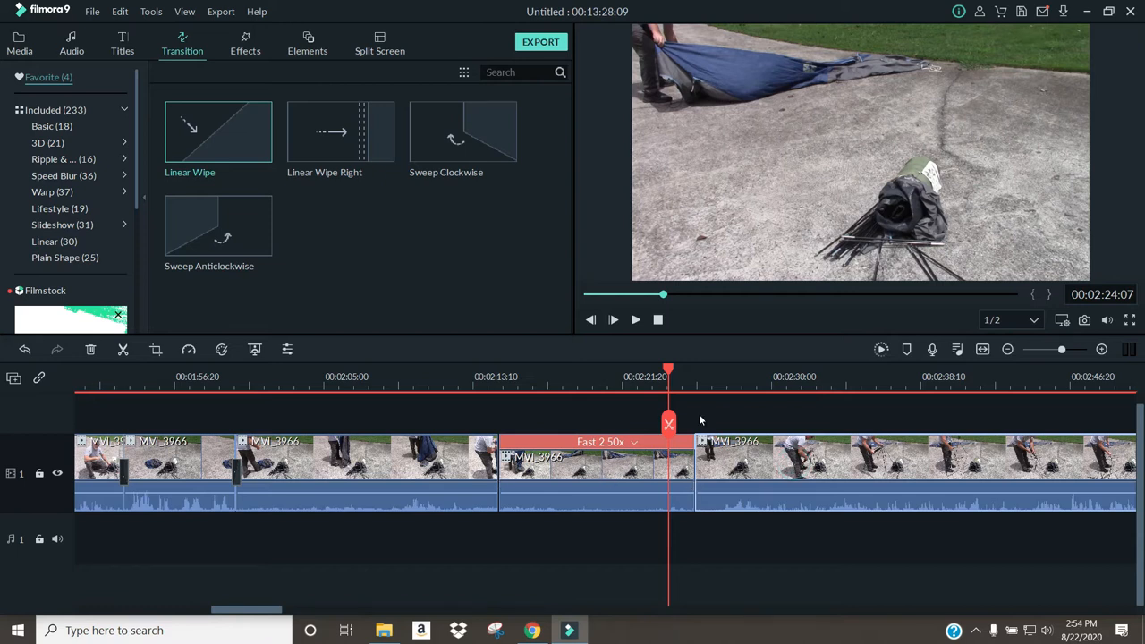
left_click(636, 320)
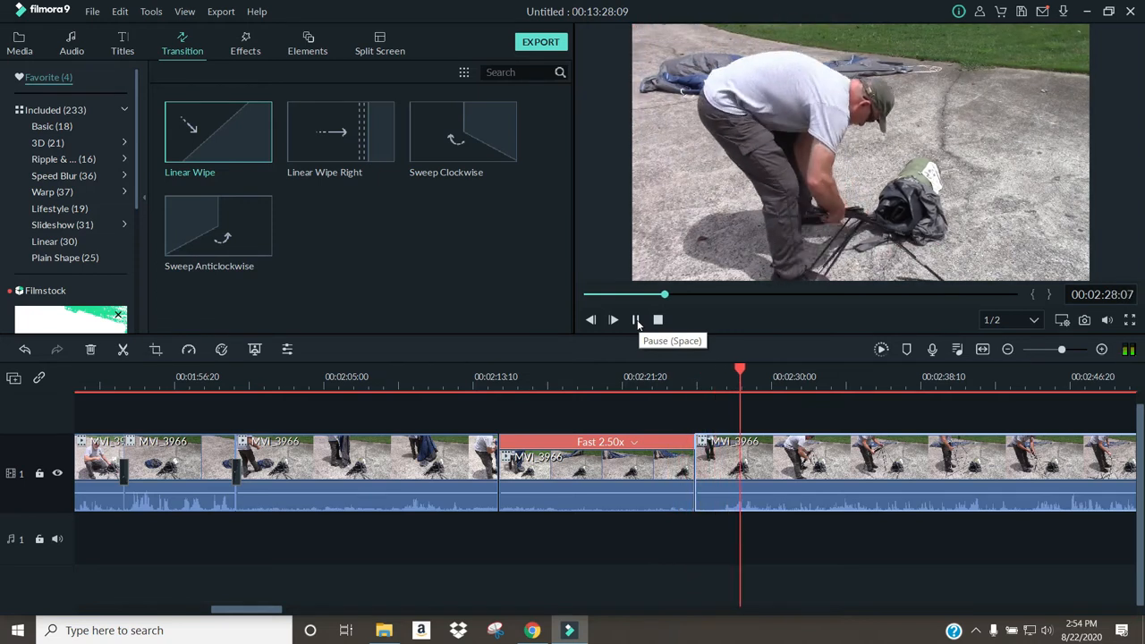
left_click(636, 321)
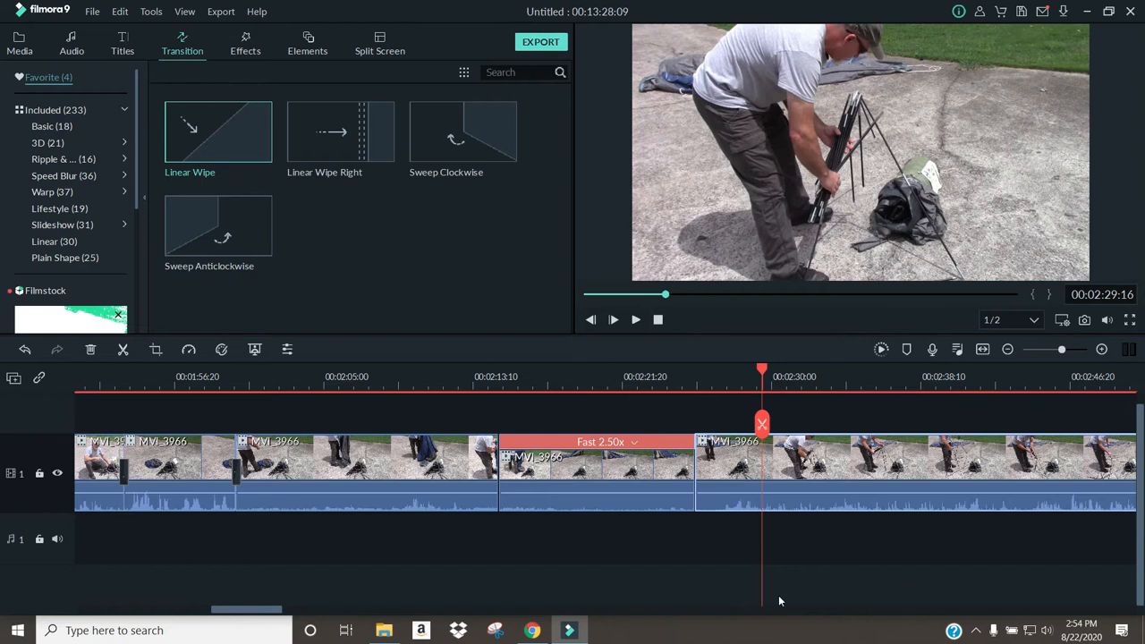
Play MVI_3966 from 00:02:29:16 to 00:02:54:27 to review the man unfolding the tent poles
left_click_drag(276, 613, 304, 620)
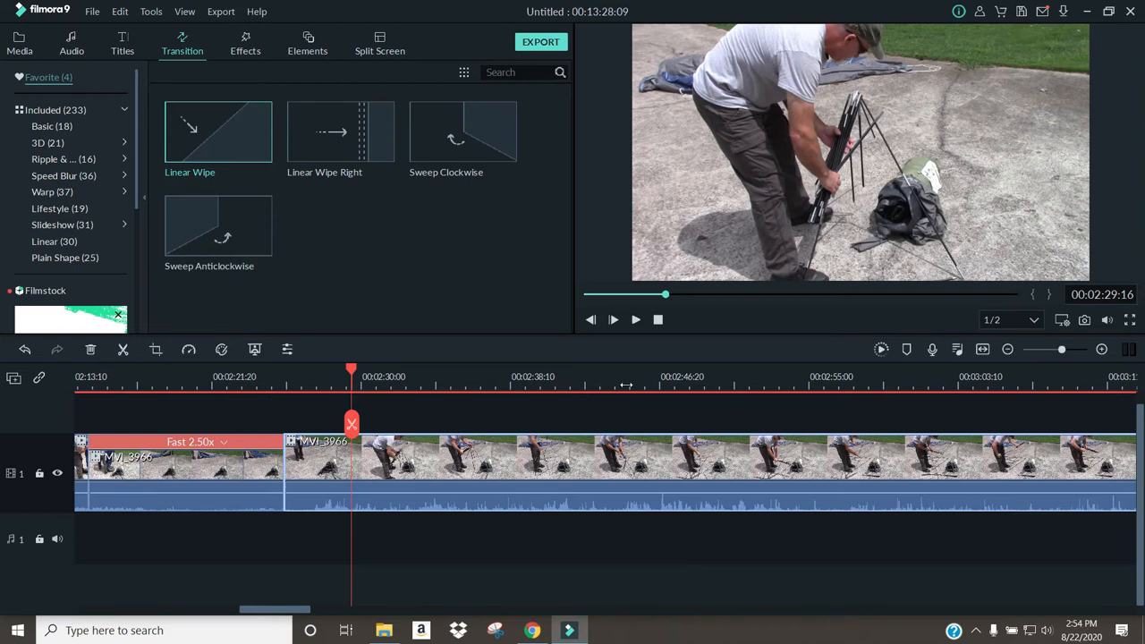
left_click(635, 324)
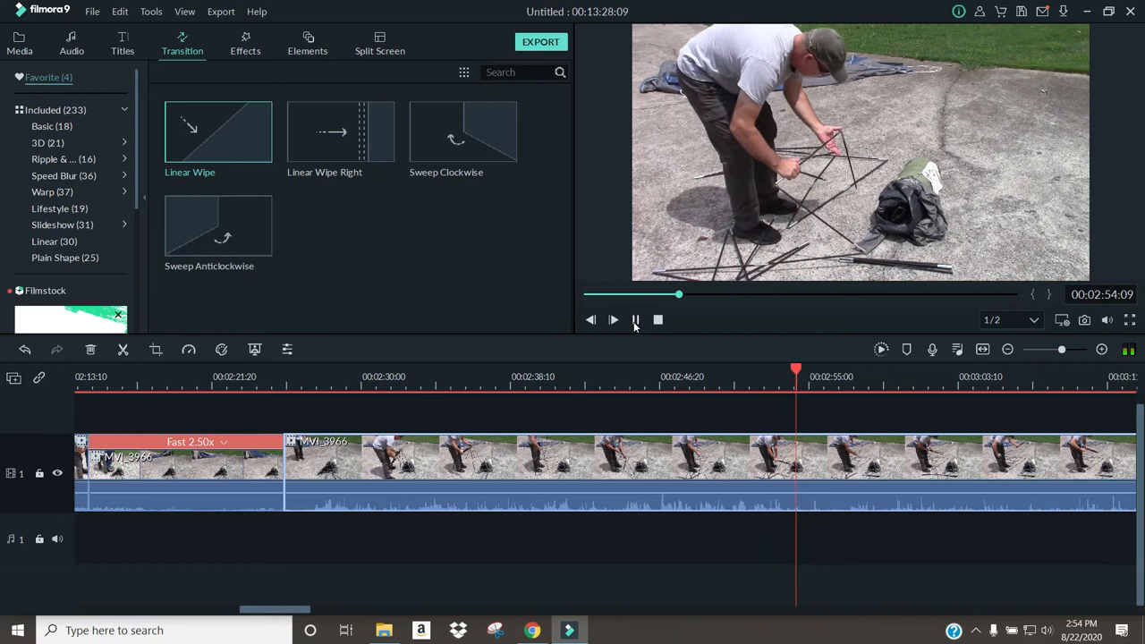
left_click(634, 320)
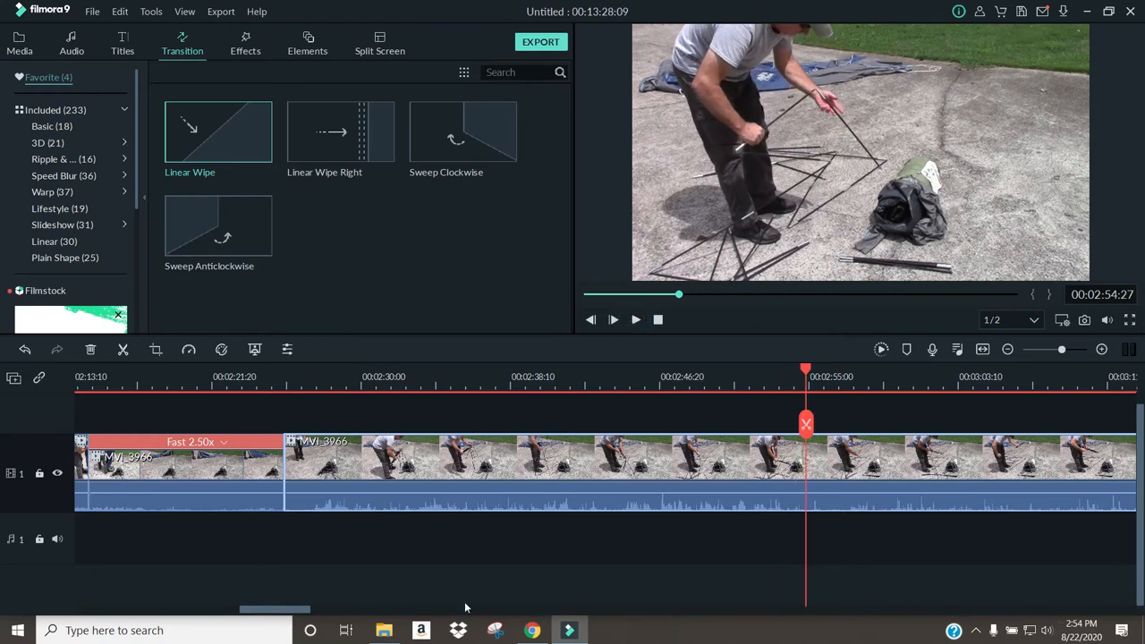
Split MVI_3966 at 00:03:28:27, where the man holds the folded poles beside the bag
left_click_drag(289, 614, 331, 622)
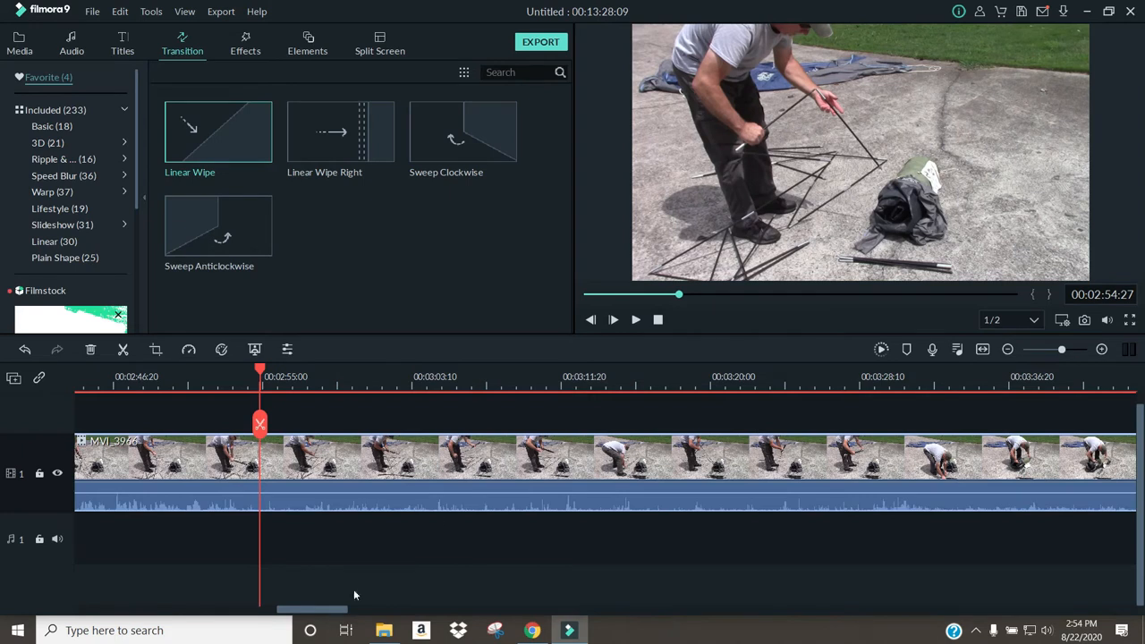
left_click(264, 432)
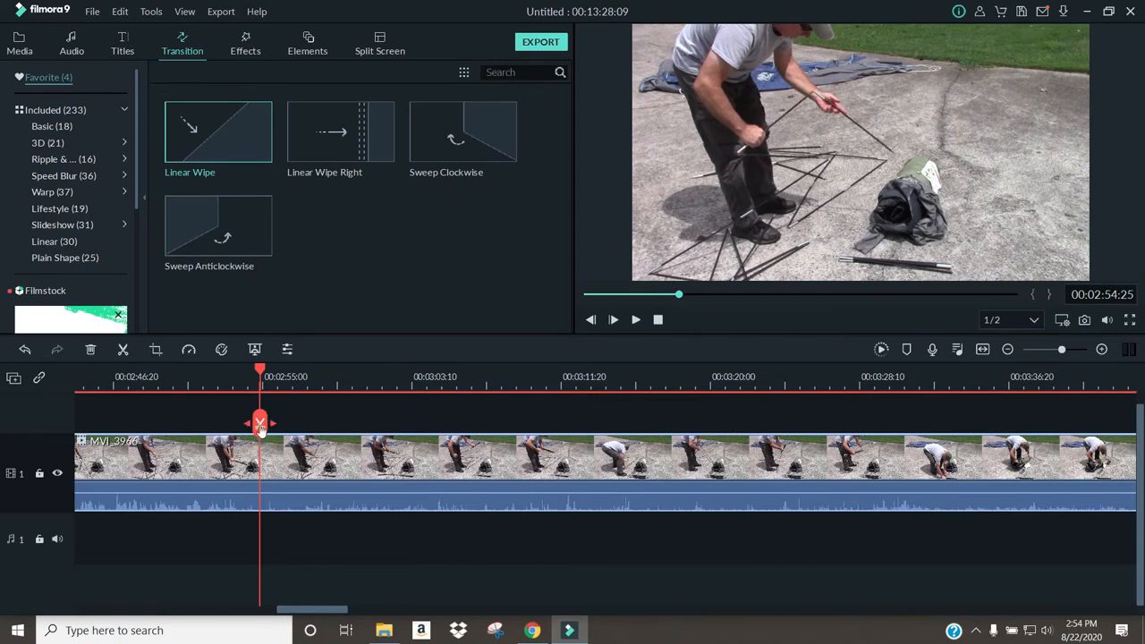
left_click(777, 377)
left_click_drag(776, 374, 873, 416)
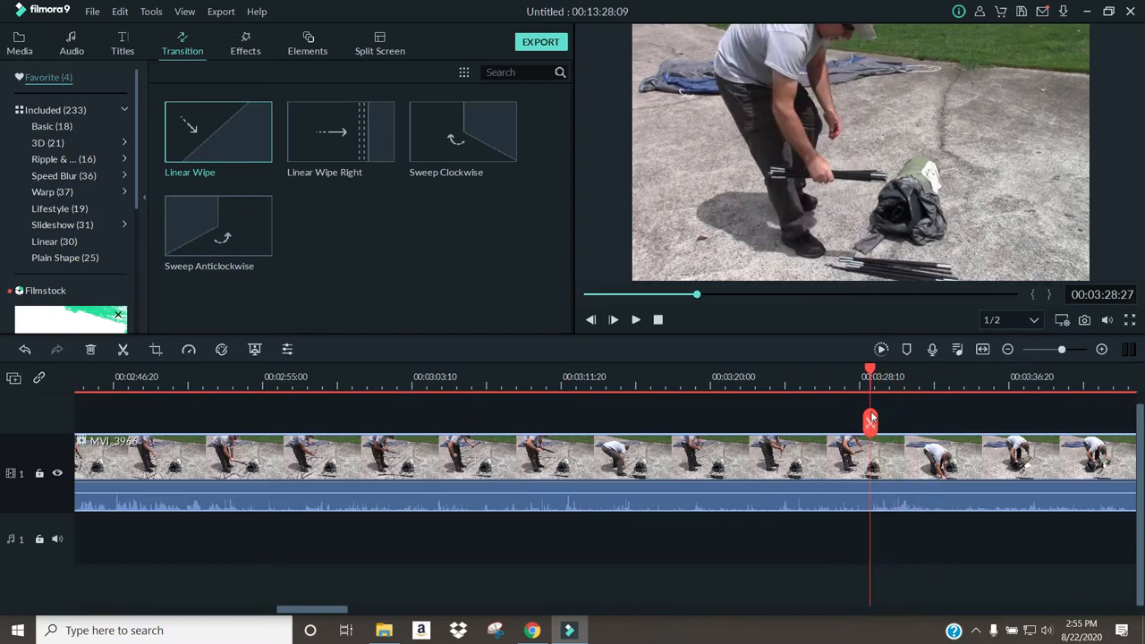
left_click(870, 424)
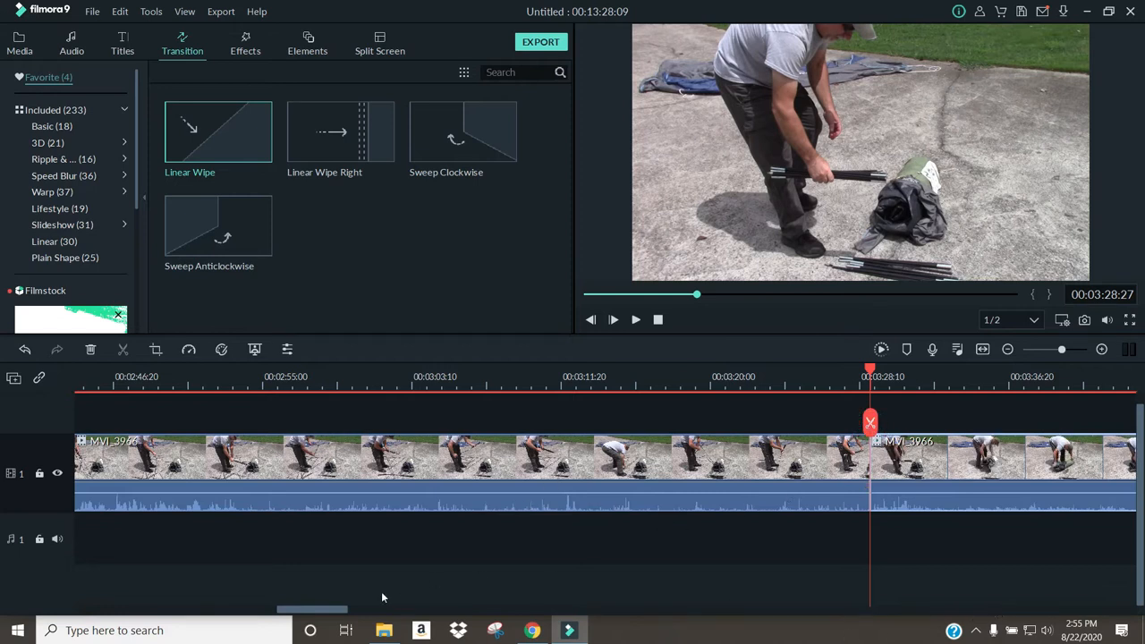
Play MVI_3966 from 00:02:44:08 and split it at 00:02:55:03 to mark the start of the pole-handling stretch
left_click_drag(308, 617, 285, 620)
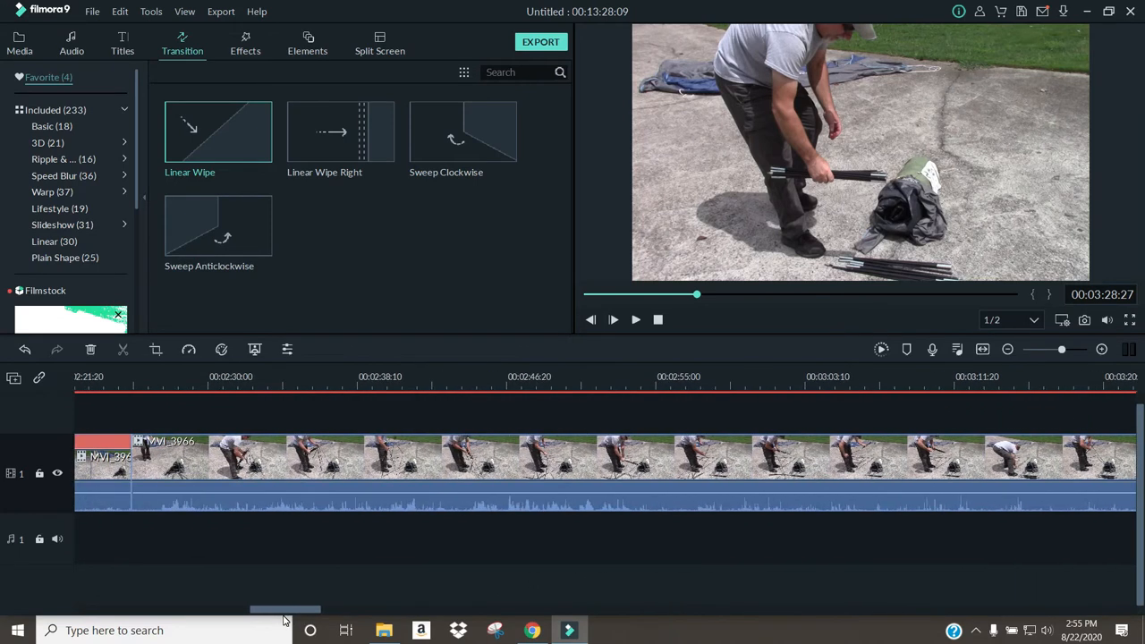
left_click(470, 378)
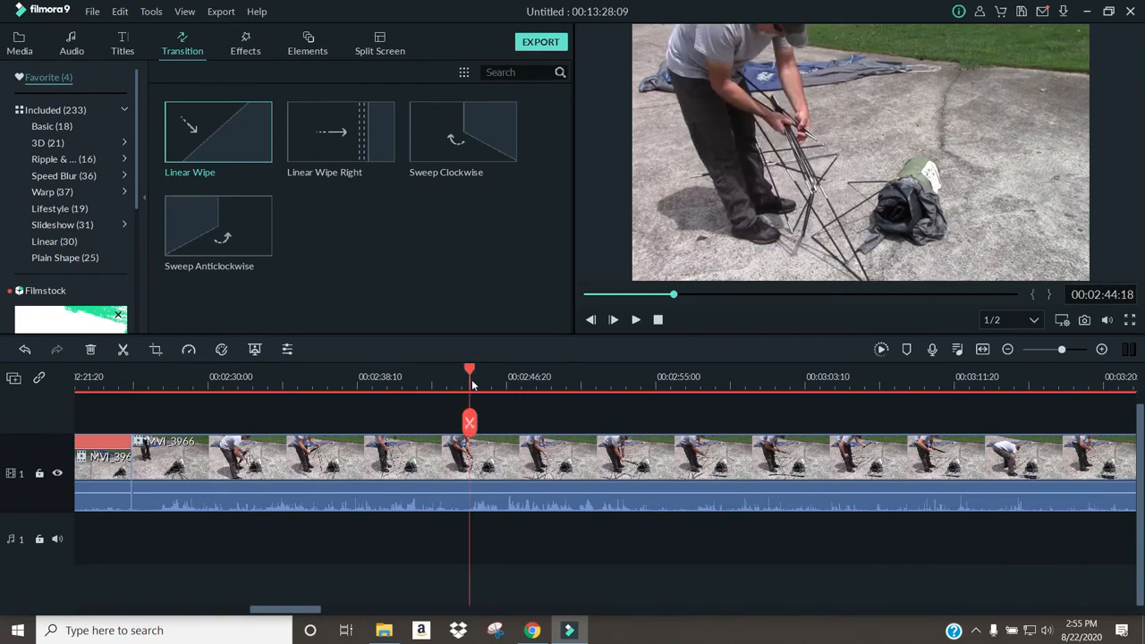
left_click_drag(473, 379, 464, 379)
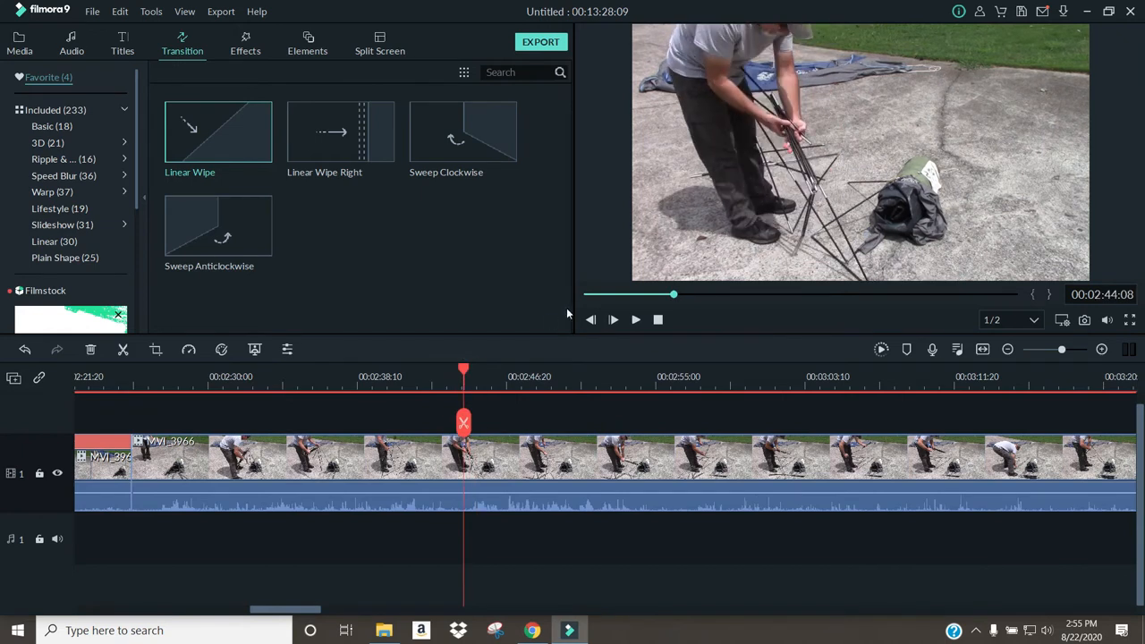
left_click(637, 320)
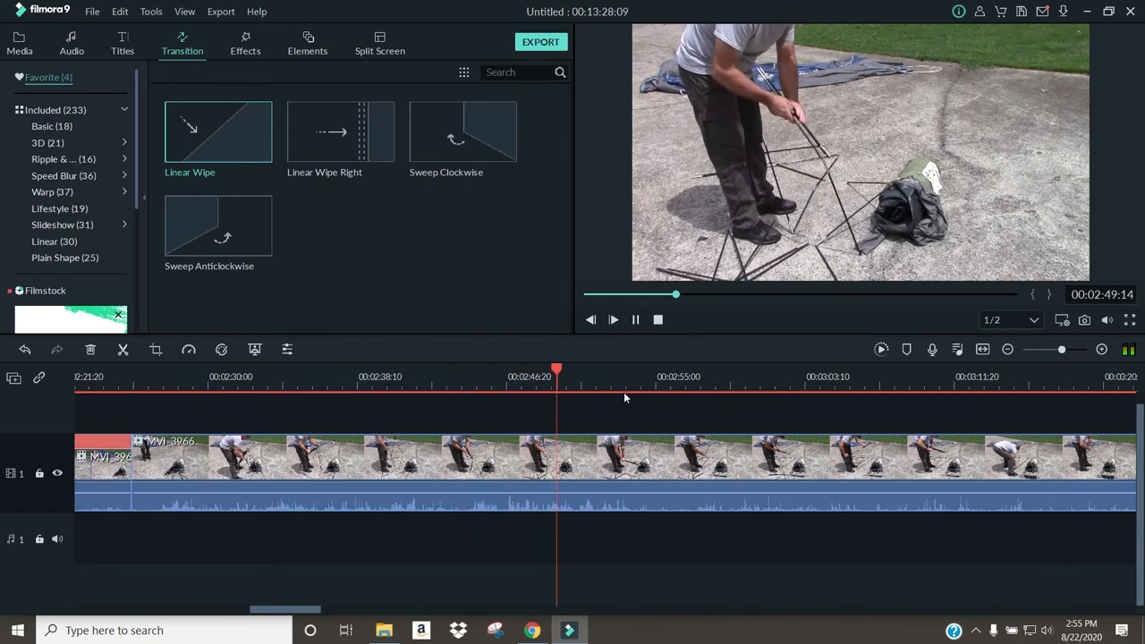
left_click(635, 320)
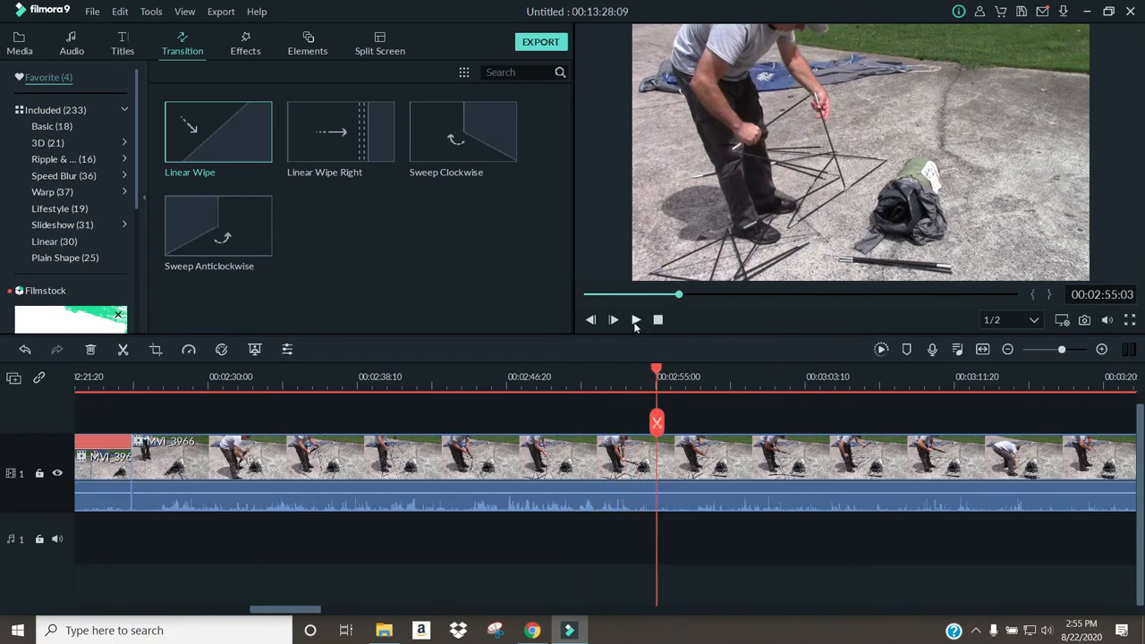
left_click(657, 424)
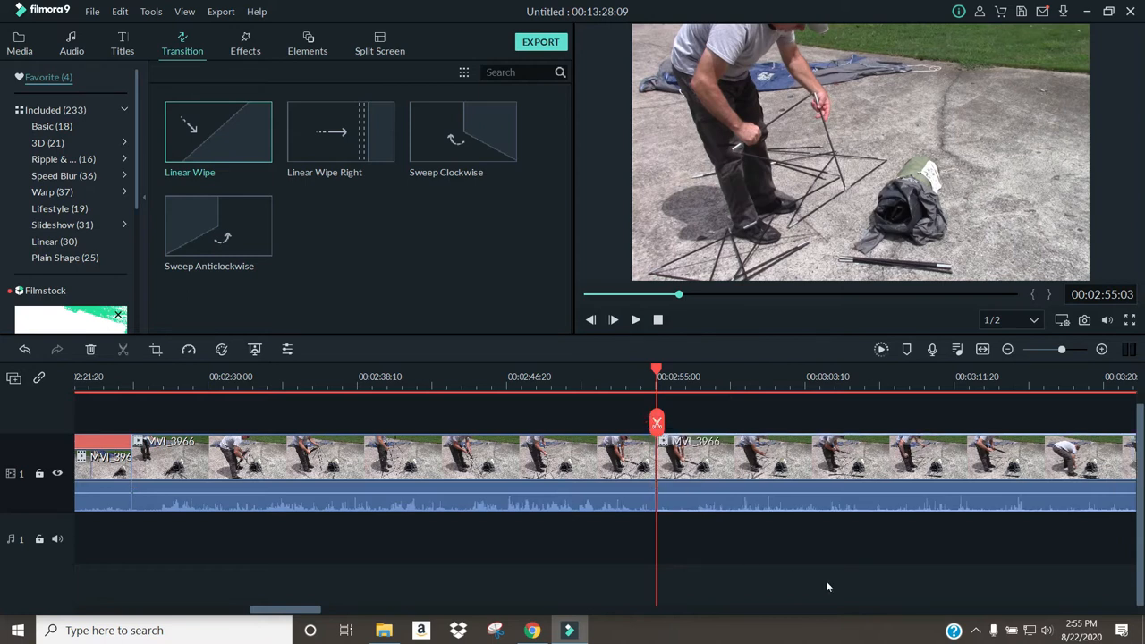
Set the piece between 00:02:55:03 and 00:03:28:27 to 2.5x speed and move the following MVI_3966 clip against its end
left_click_drag(310, 612, 330, 616)
right_click(602, 473)
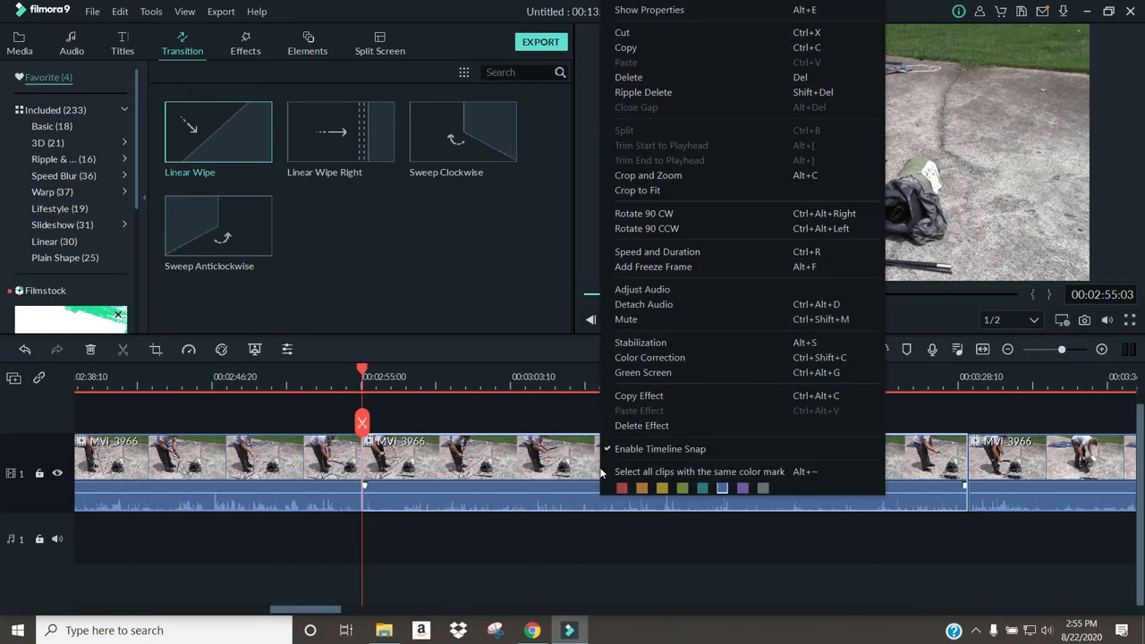
left_click(653, 251)
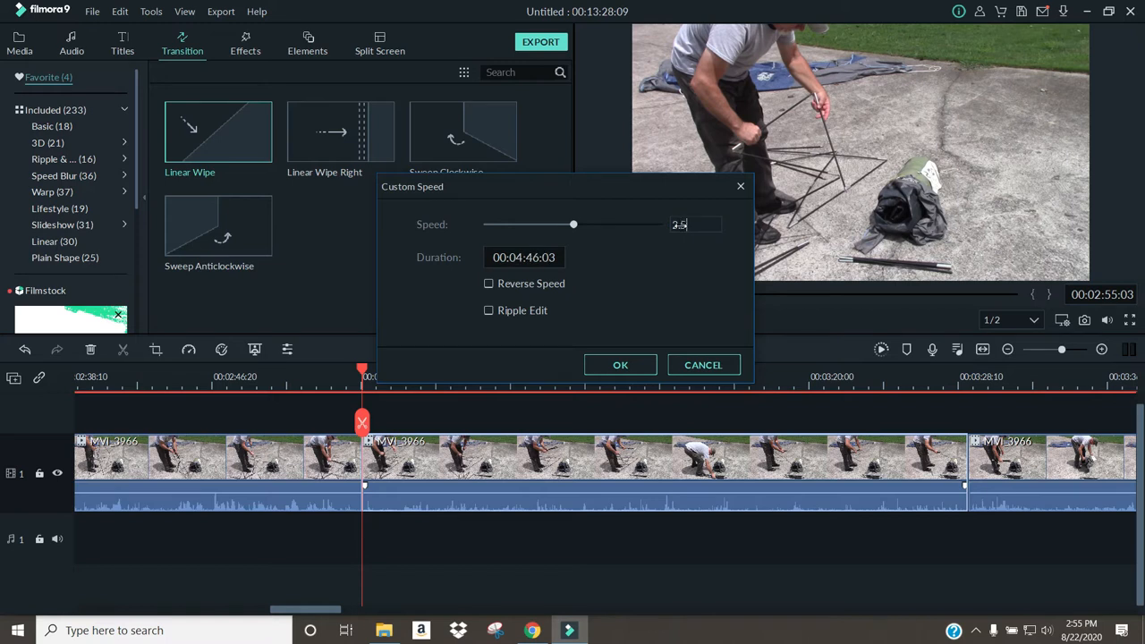
left_click(630, 364)
left_click_drag(1006, 476, 662, 488)
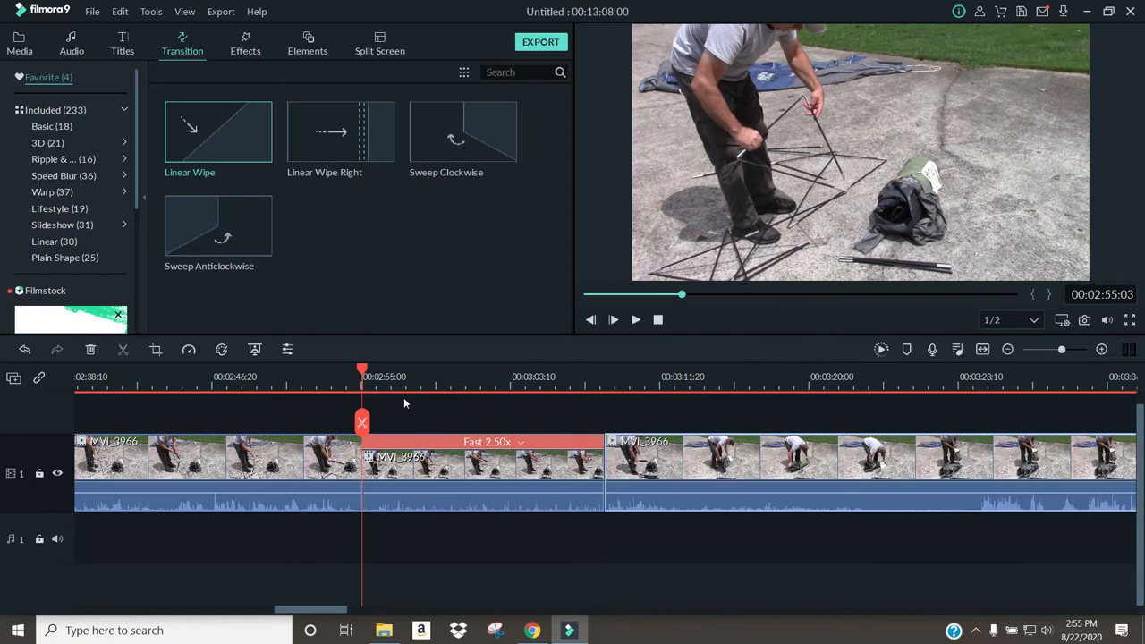
Play the start of the second sped-up piece from 00:02:53:22 to 00:02:58:11
left_click(339, 375)
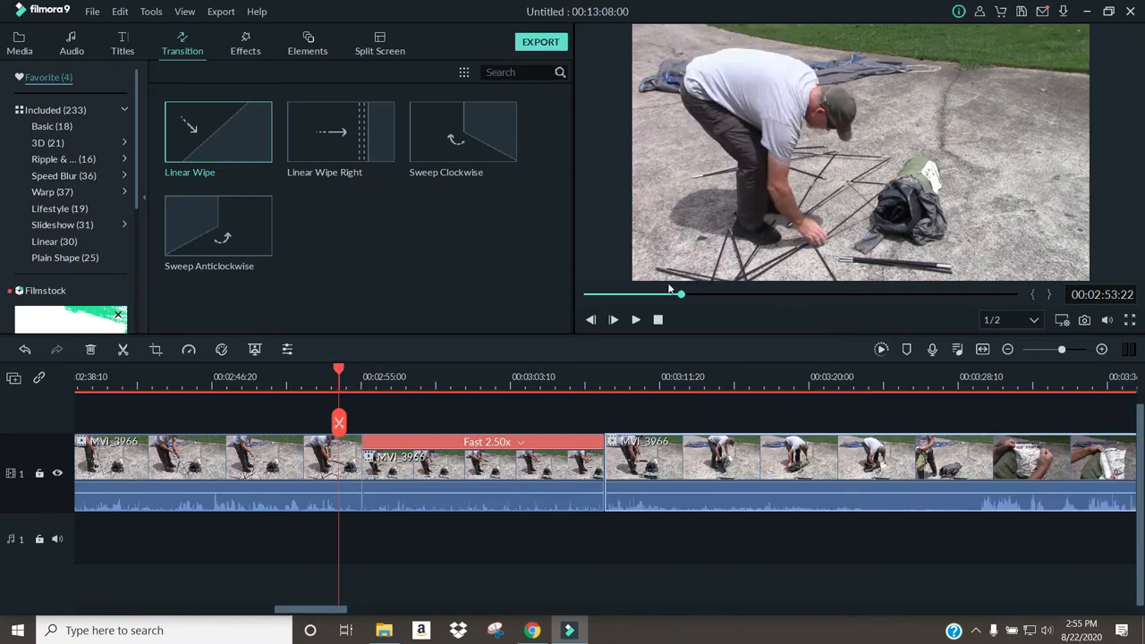
left_click(636, 321)
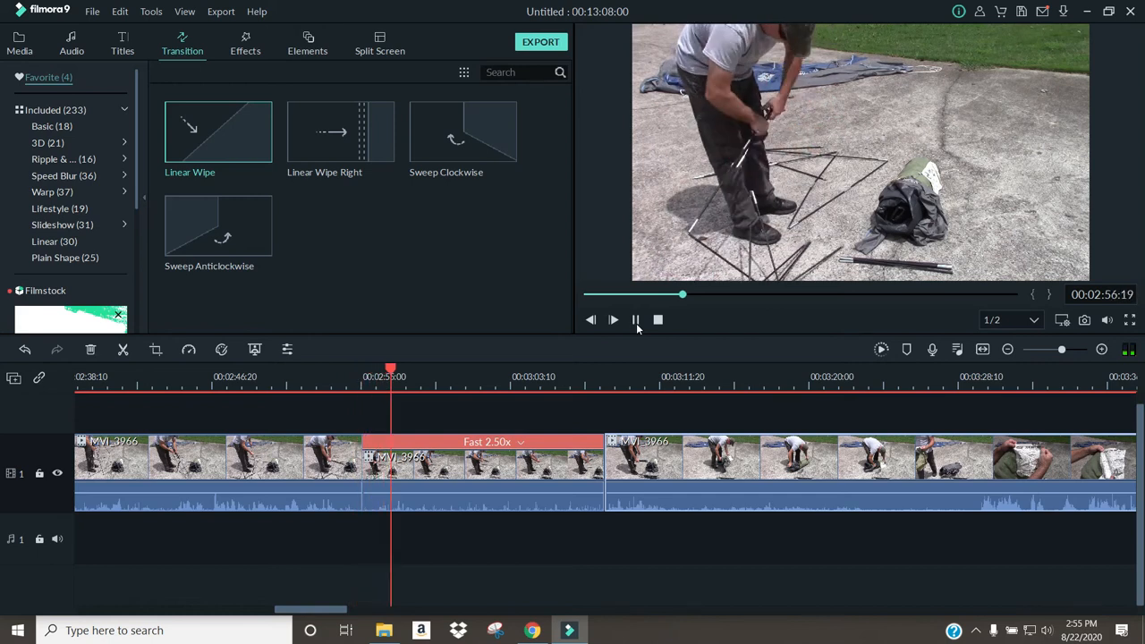
left_click(635, 321)
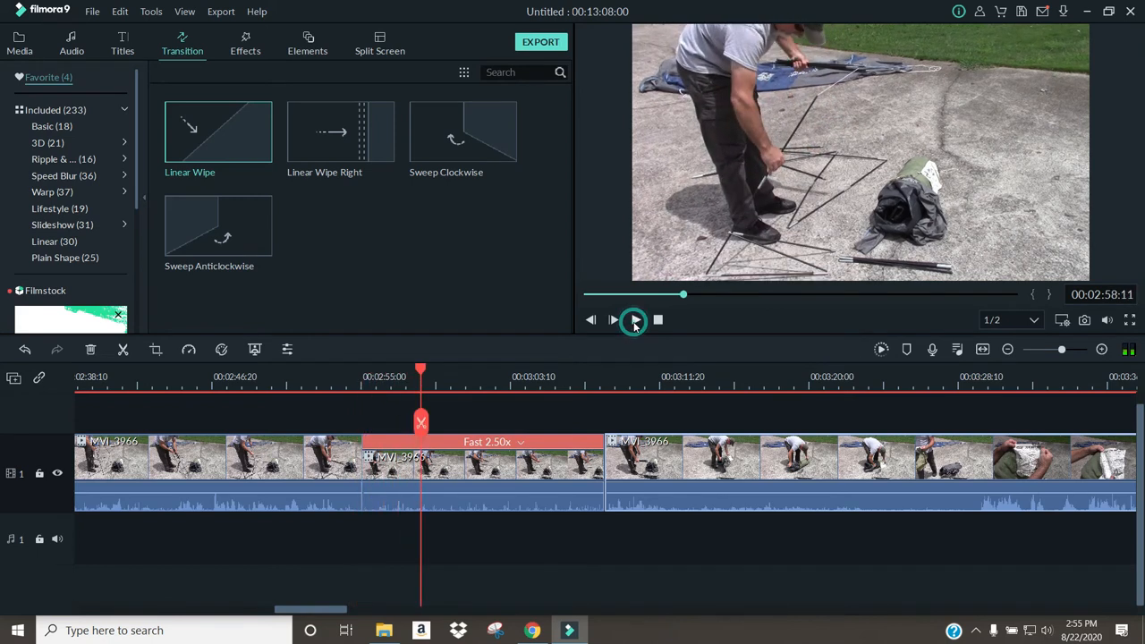
Split the second sped-up MVI_3966 piece at 00:02:57:27 and 00:03:01:10
left_click_drag(424, 374, 415, 376)
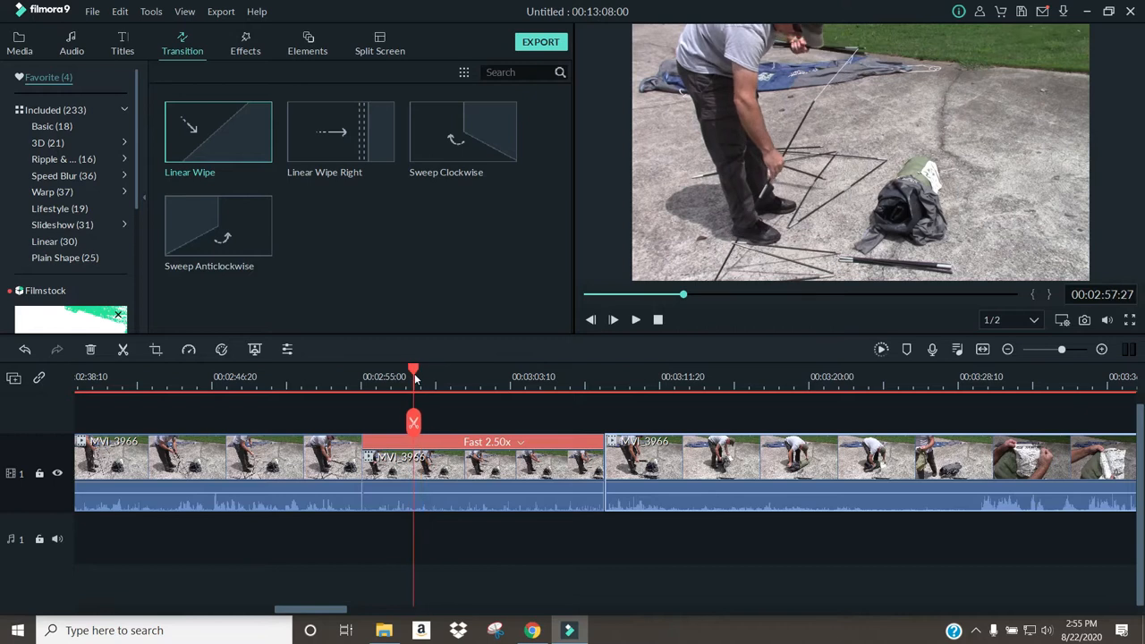
left_click(414, 424)
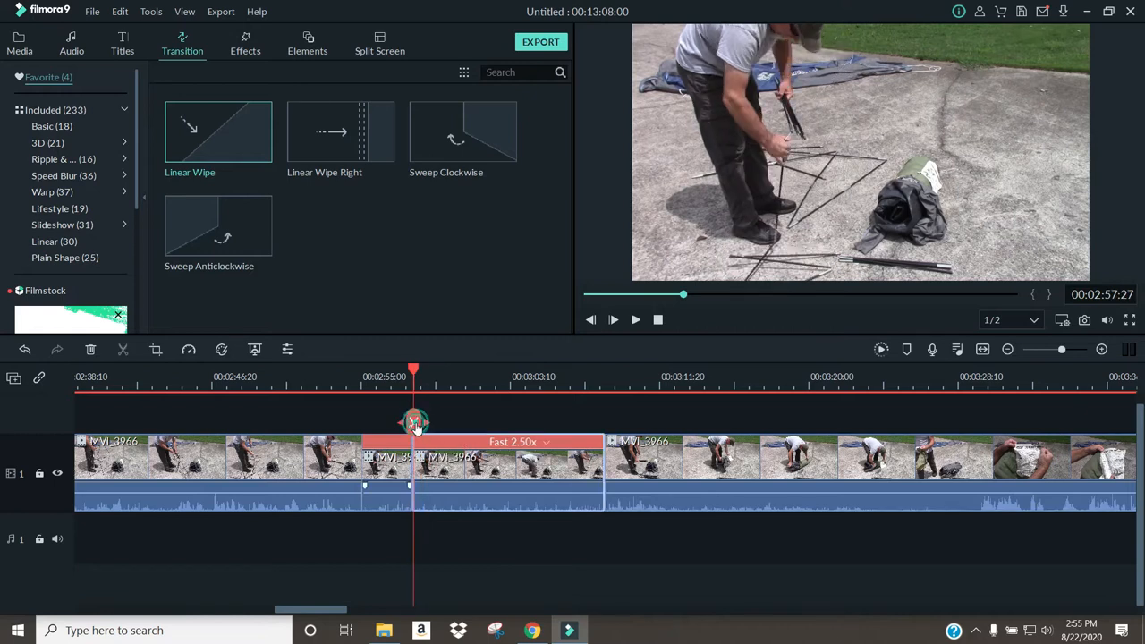
left_click_drag(415, 374, 475, 388)
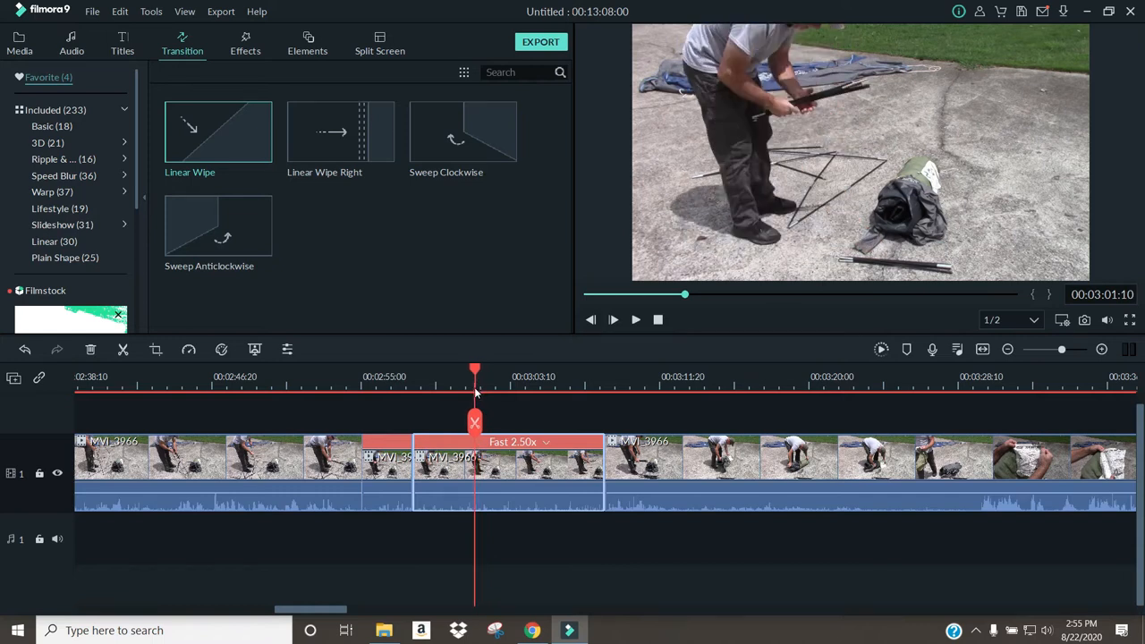
left_click(476, 428)
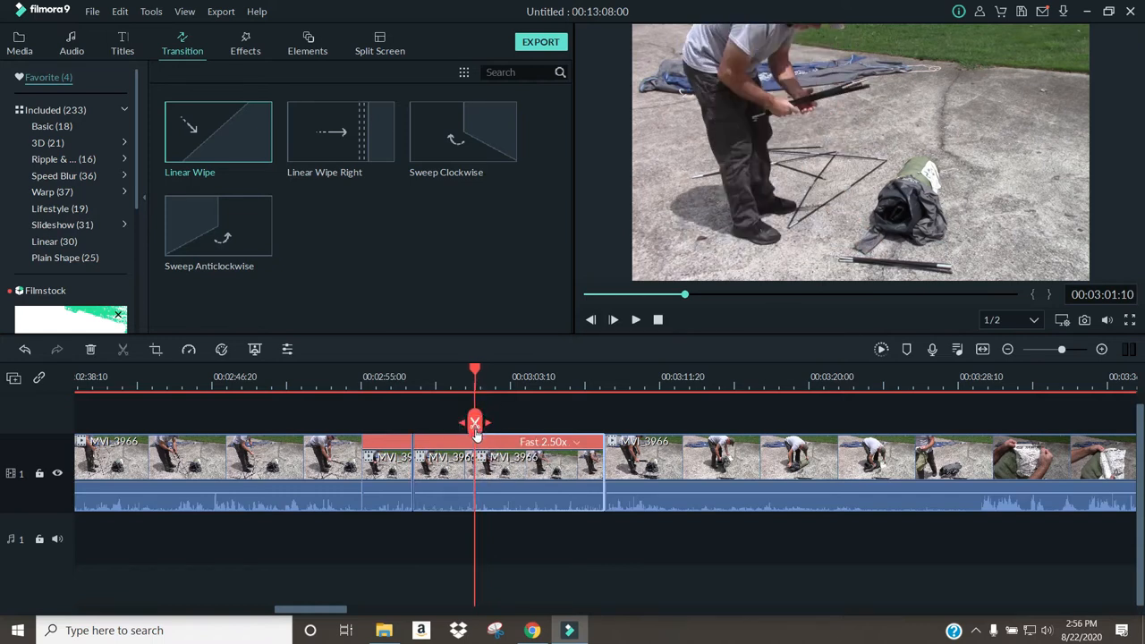
Delete the sped-up MVI_3966 piece between 00:02:57:27 and 00:03:01:10
left_click(469, 465)
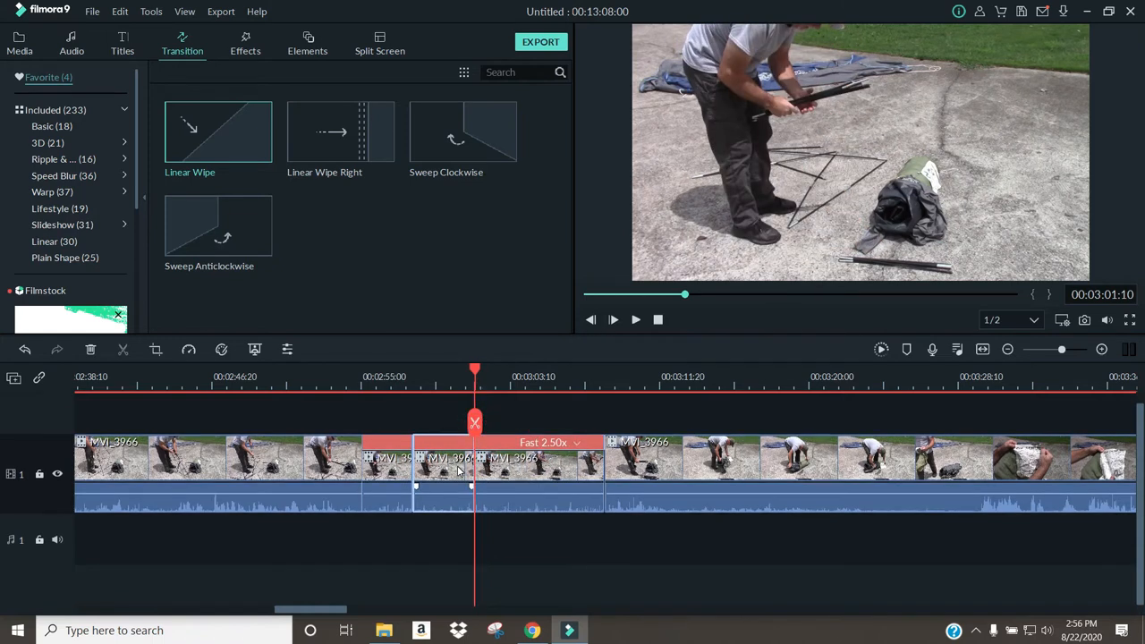
right_click(459, 472)
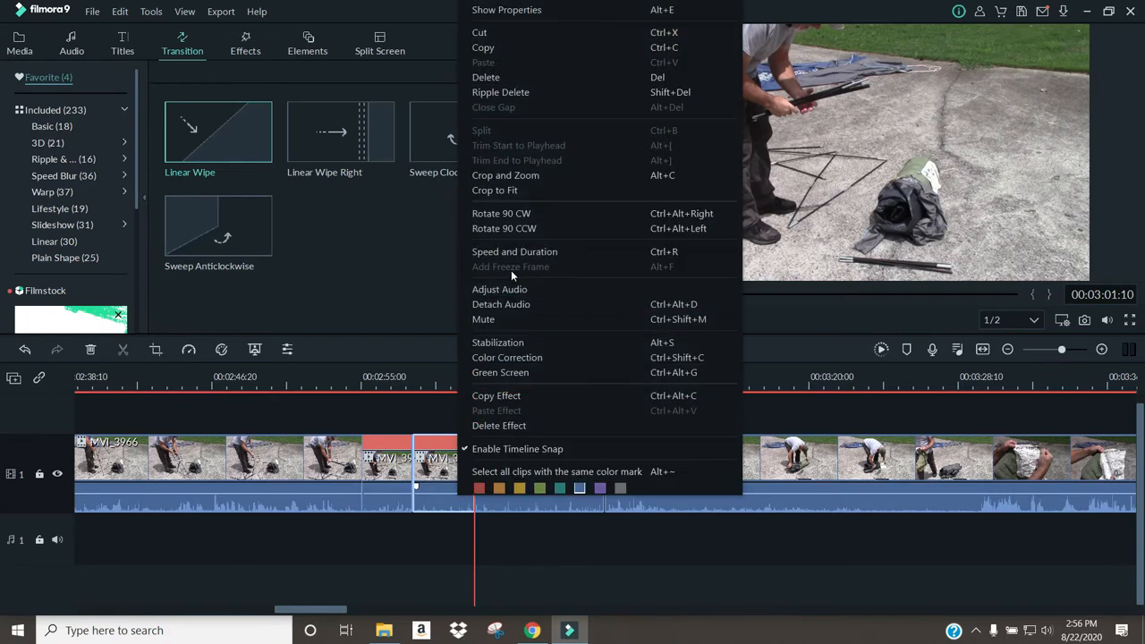
left_click(504, 80)
Split the remaining sped-up piece at 00:03:00:28 and 00:03:03:22 and delete the part between the two cuts
left_click(636, 324)
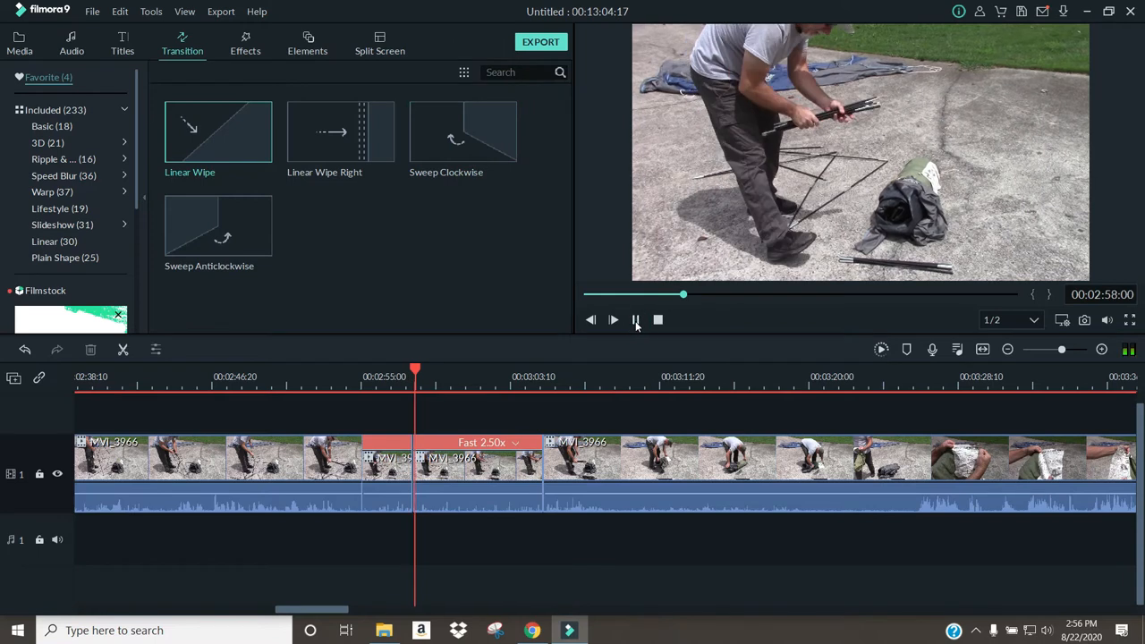
left_click(636, 324)
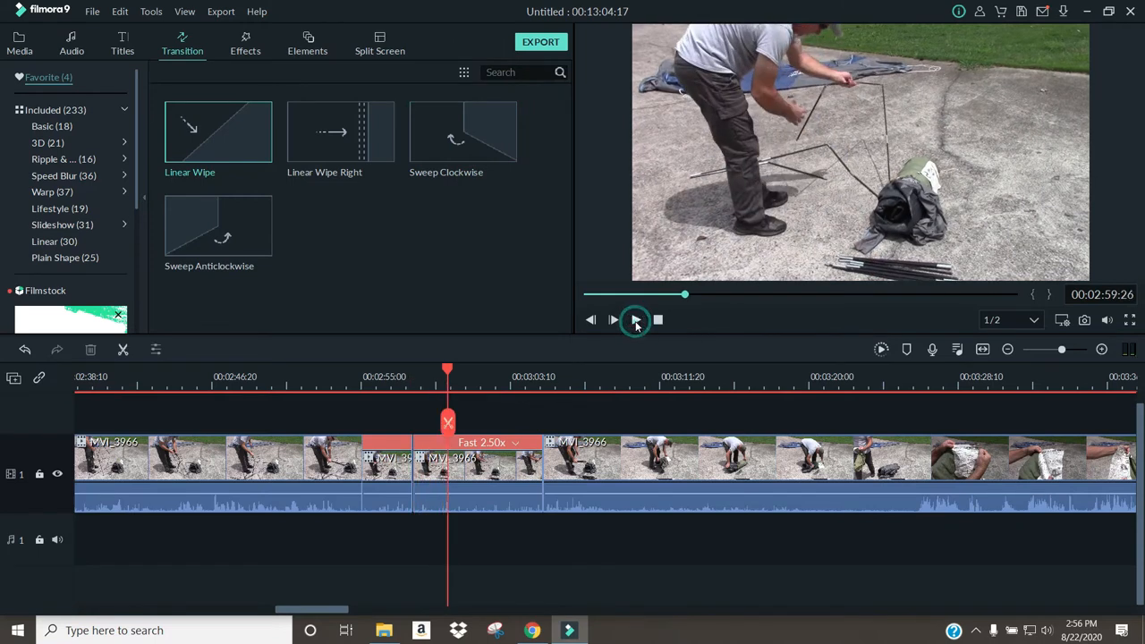
left_click(637, 324)
left_click(636, 324)
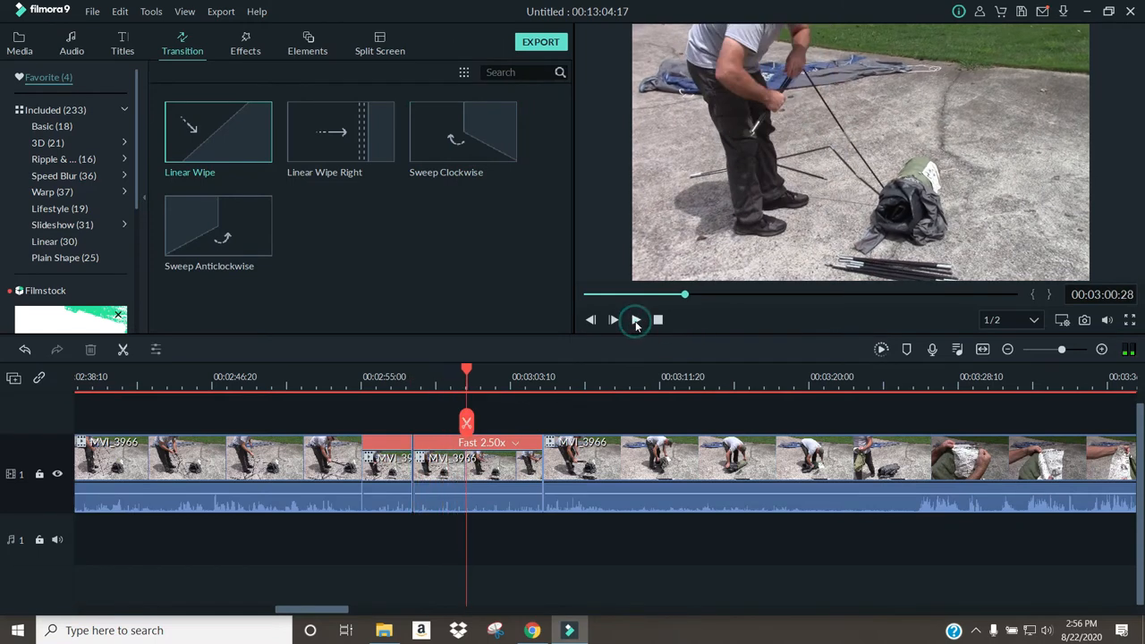
left_click(468, 426)
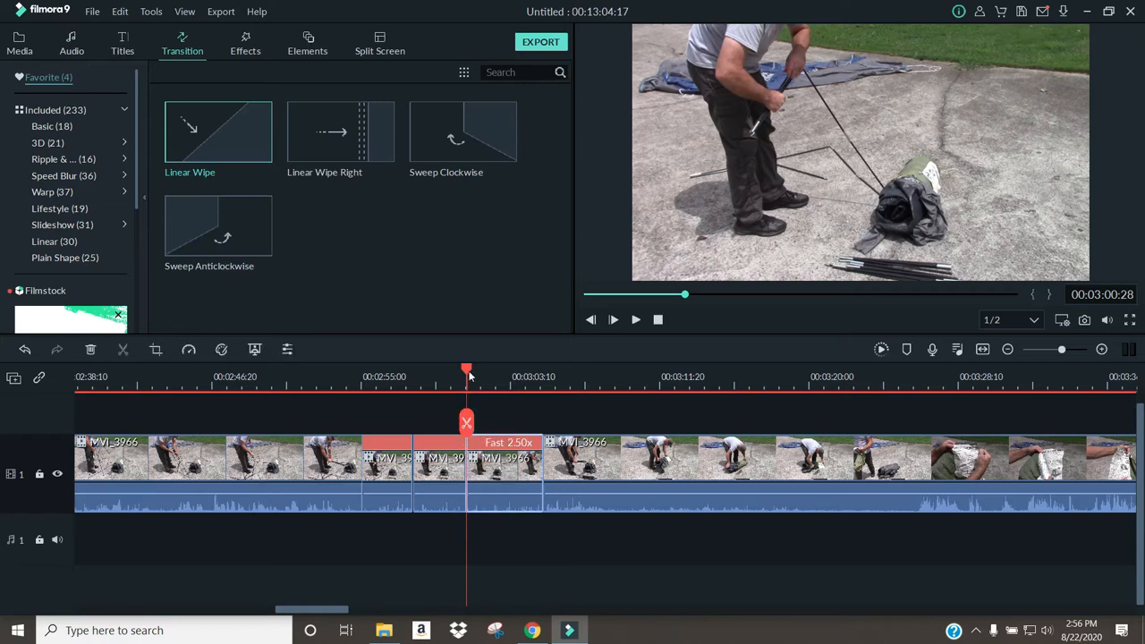
left_click_drag(470, 376, 519, 407)
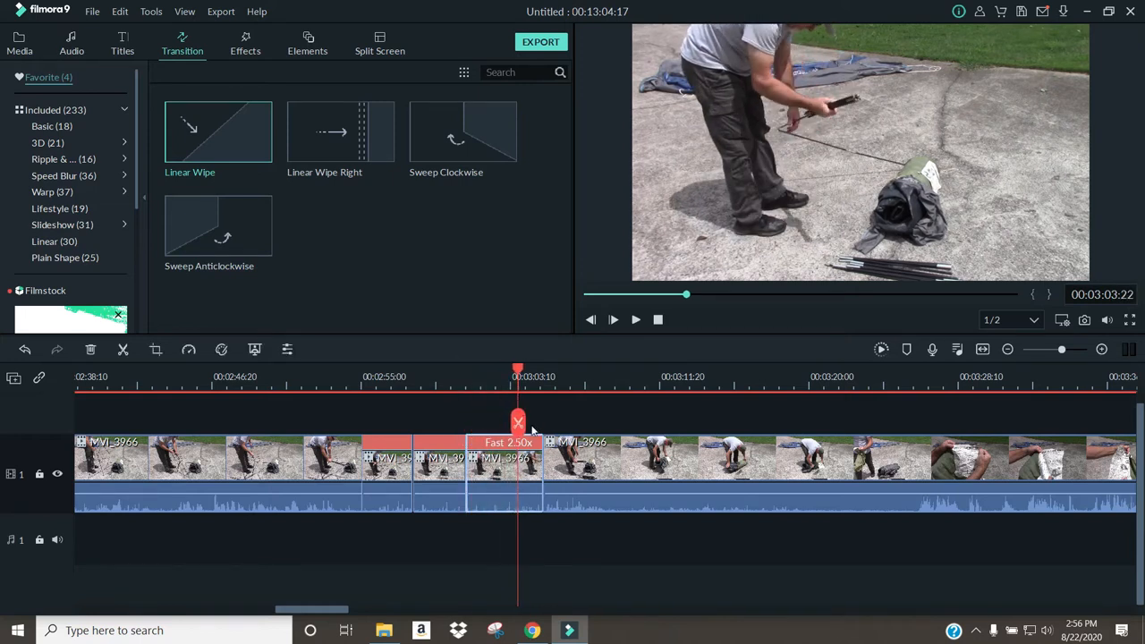
left_click(519, 428)
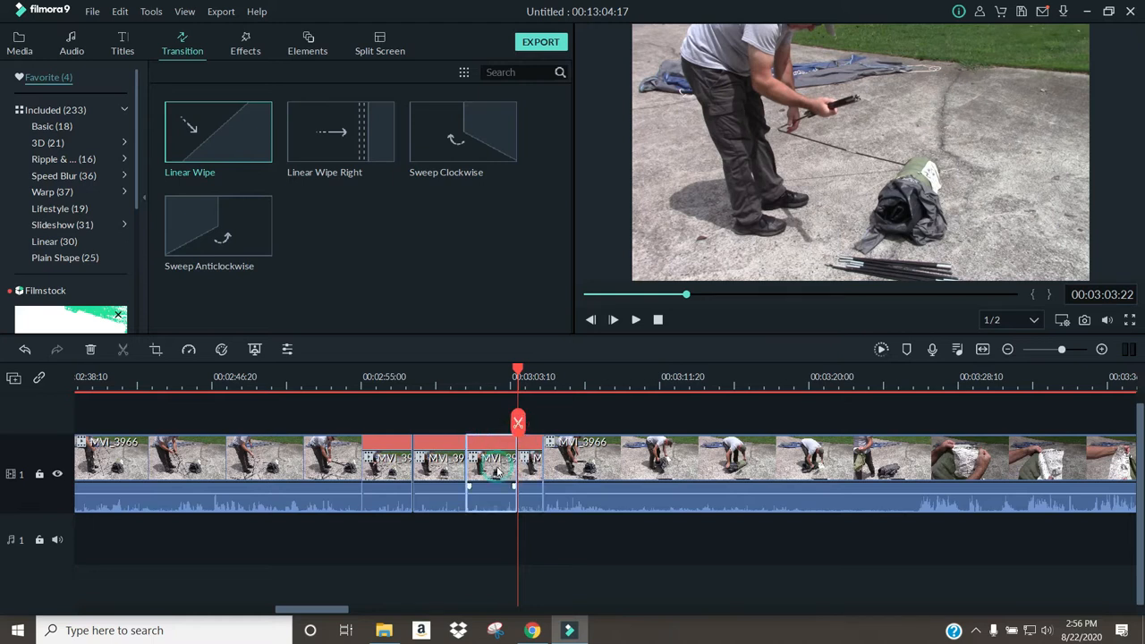
right_click(498, 471)
left_click(525, 92)
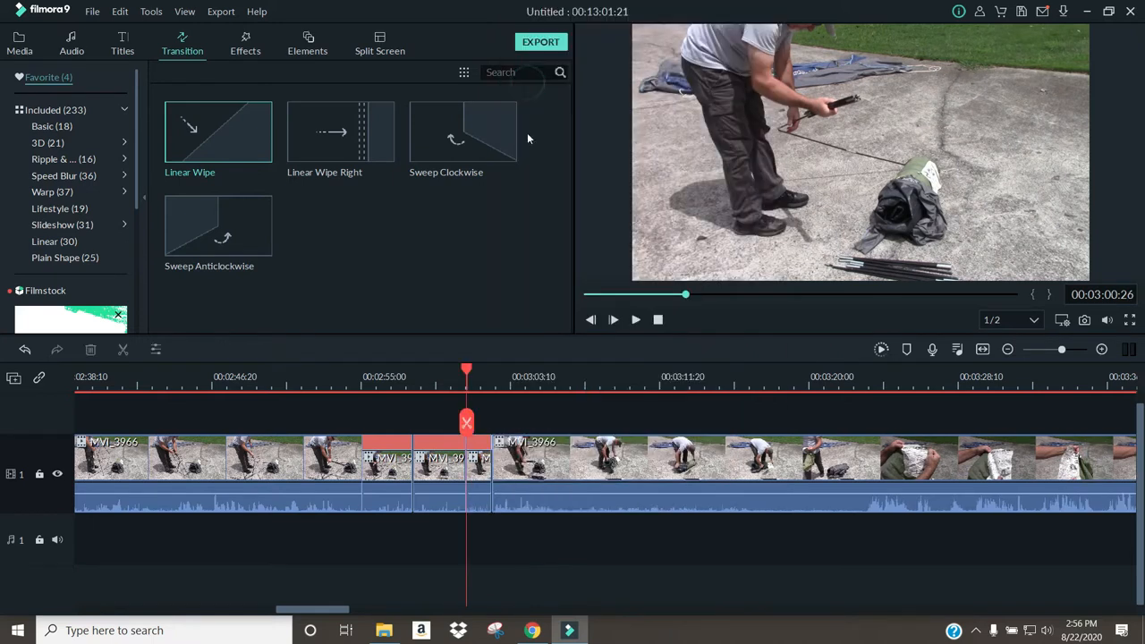
Play the shortened sped-up pieces from 00:02:54:11 to 00:03:06:04
left_click(351, 377)
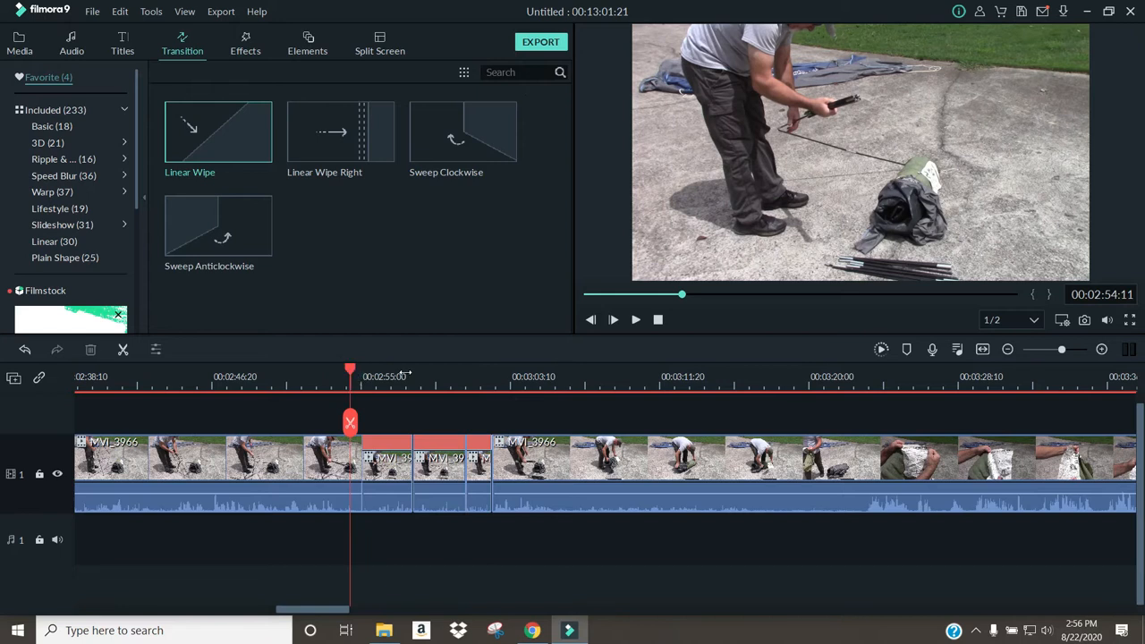
left_click(636, 321)
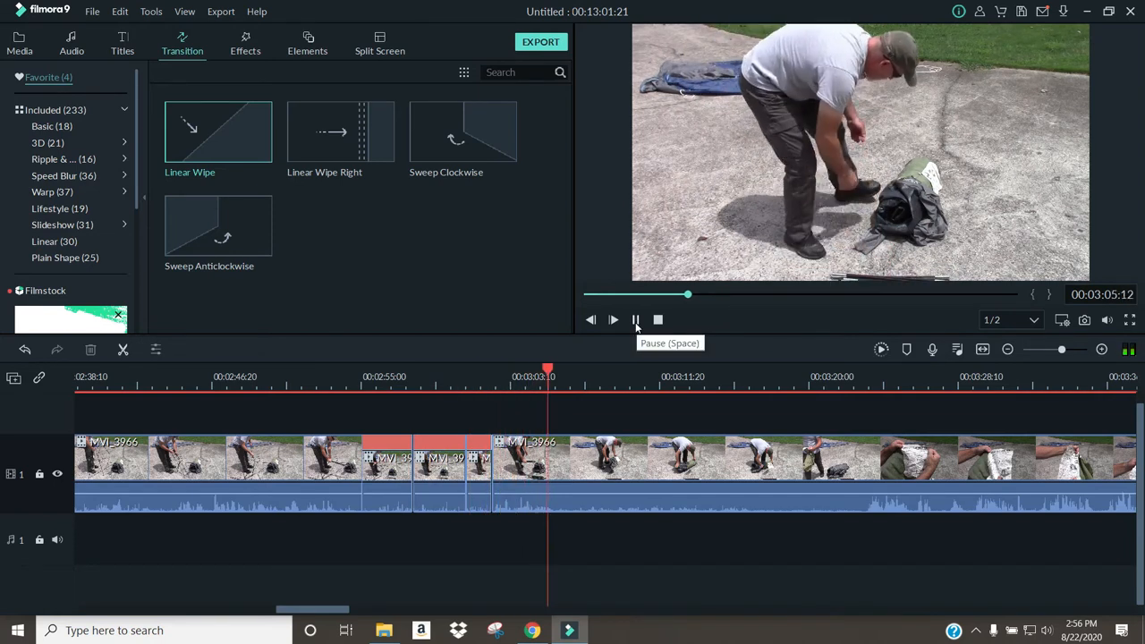
left_click(636, 321)
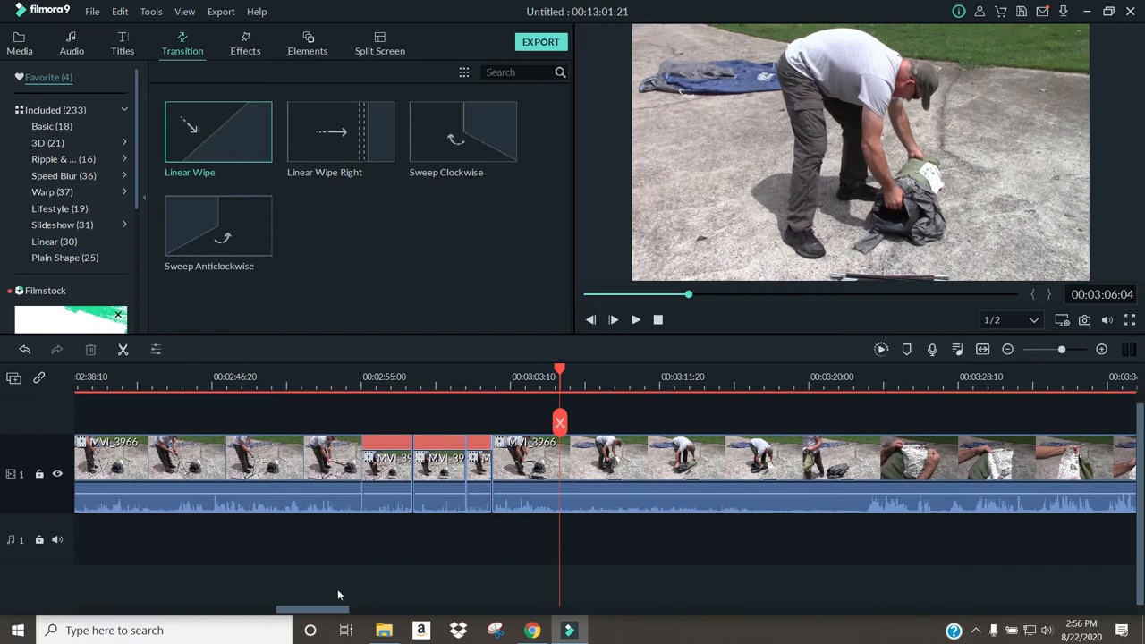
Play the normal-speed MVI_3966 clip from 00:03:06:04 to 00:03:42:05, through the tent instruction sheet footage
left_click_drag(338, 614, 358, 614)
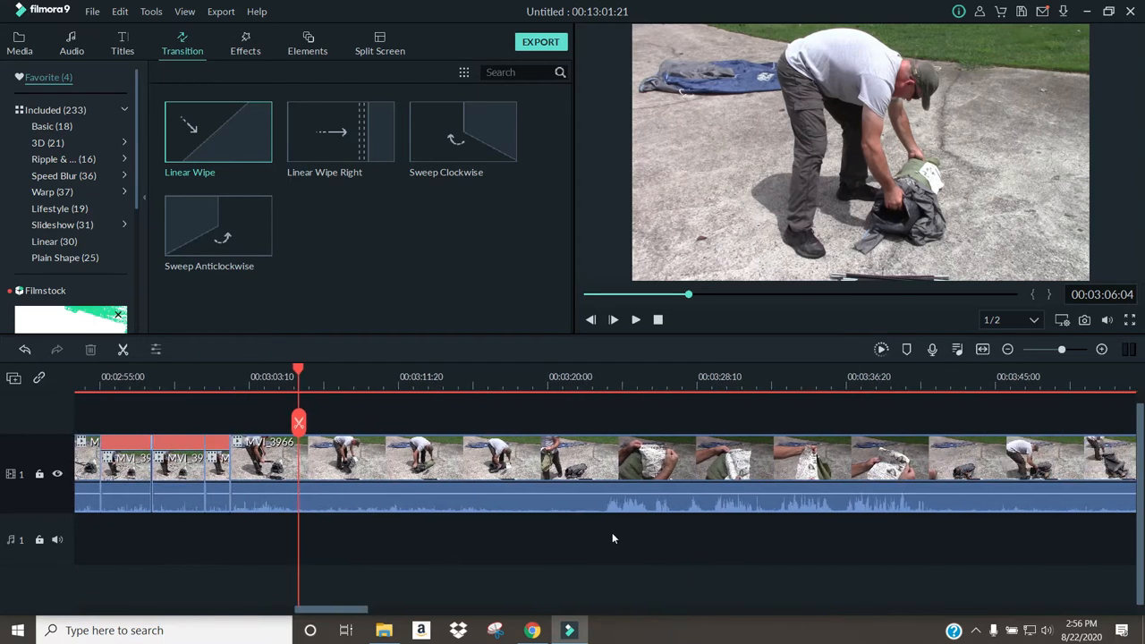
right_click(654, 494)
left_click(655, 489)
left_click(637, 321)
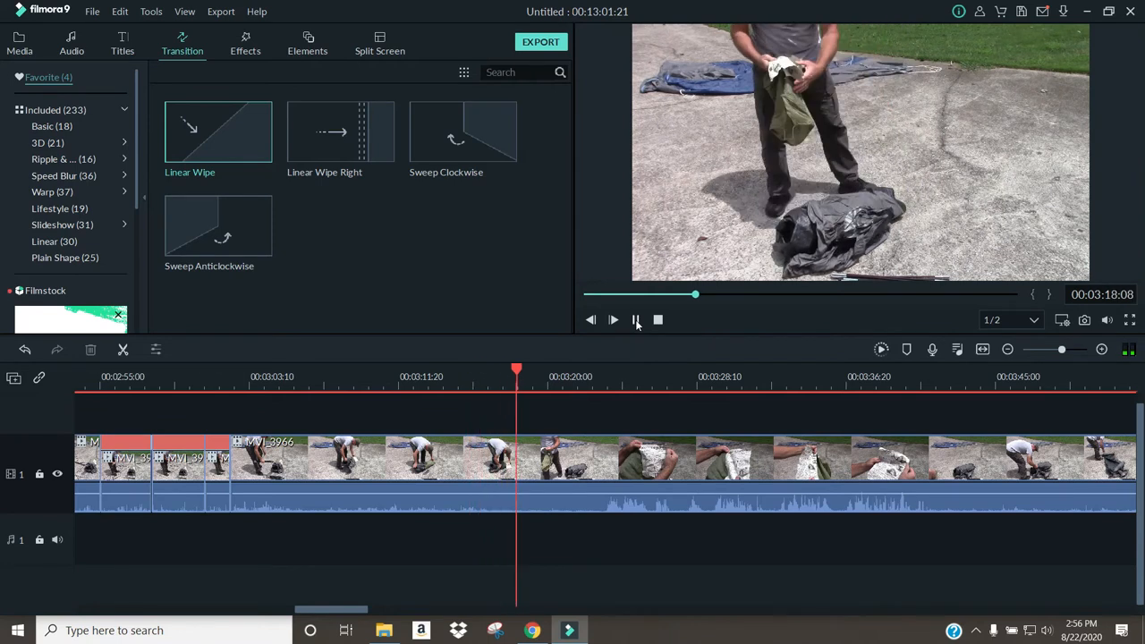
left_click(636, 320)
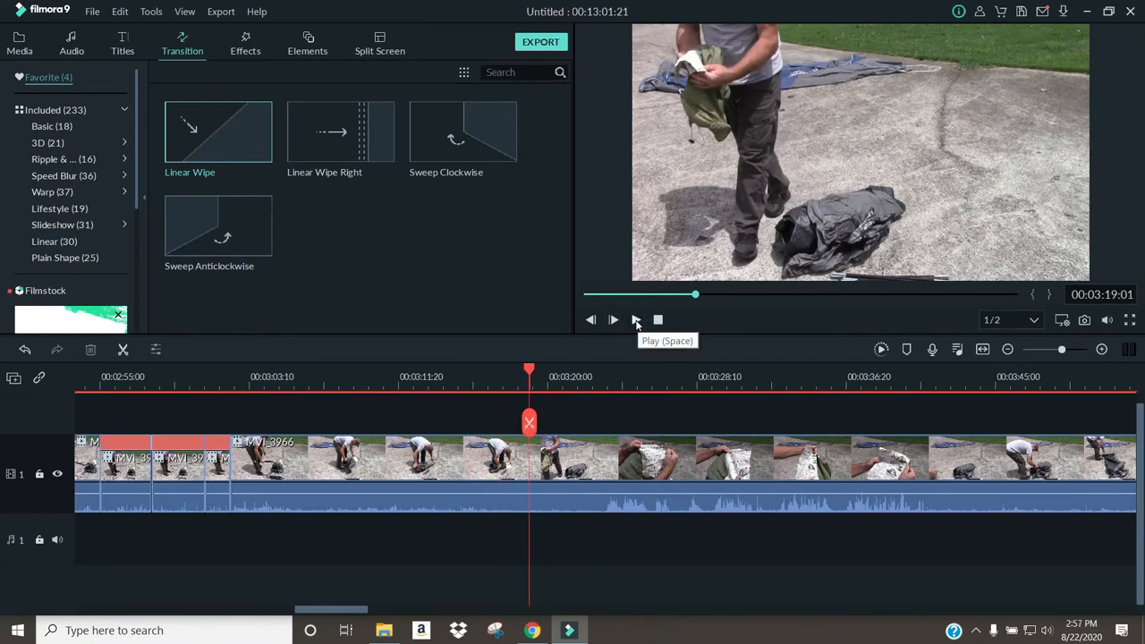
left_click(636, 321)
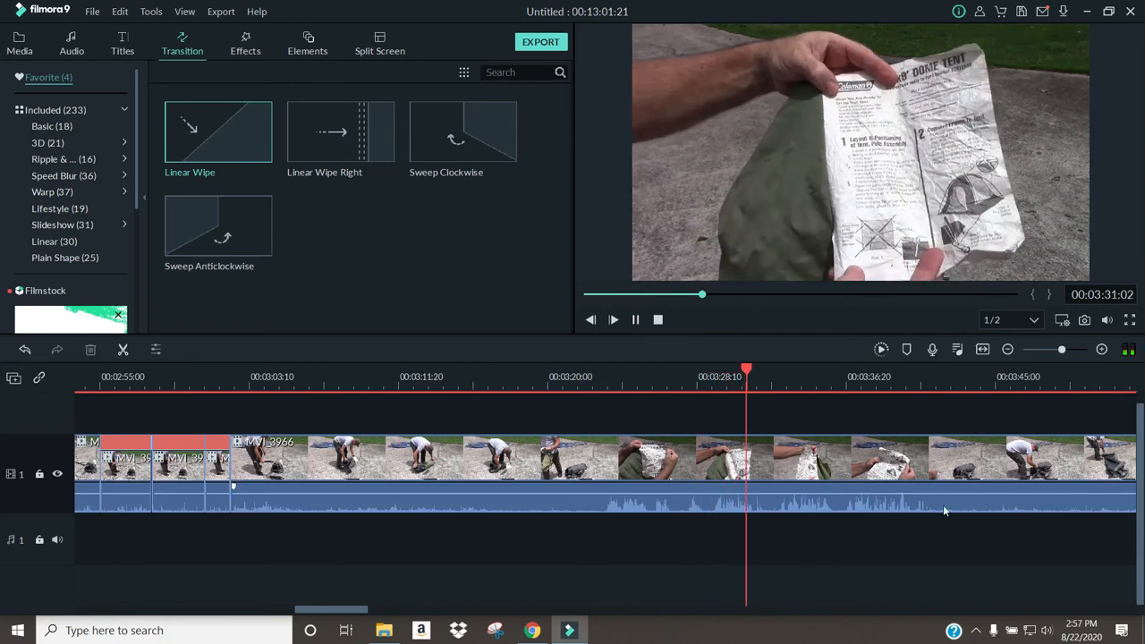
mouse_move(955, 495)
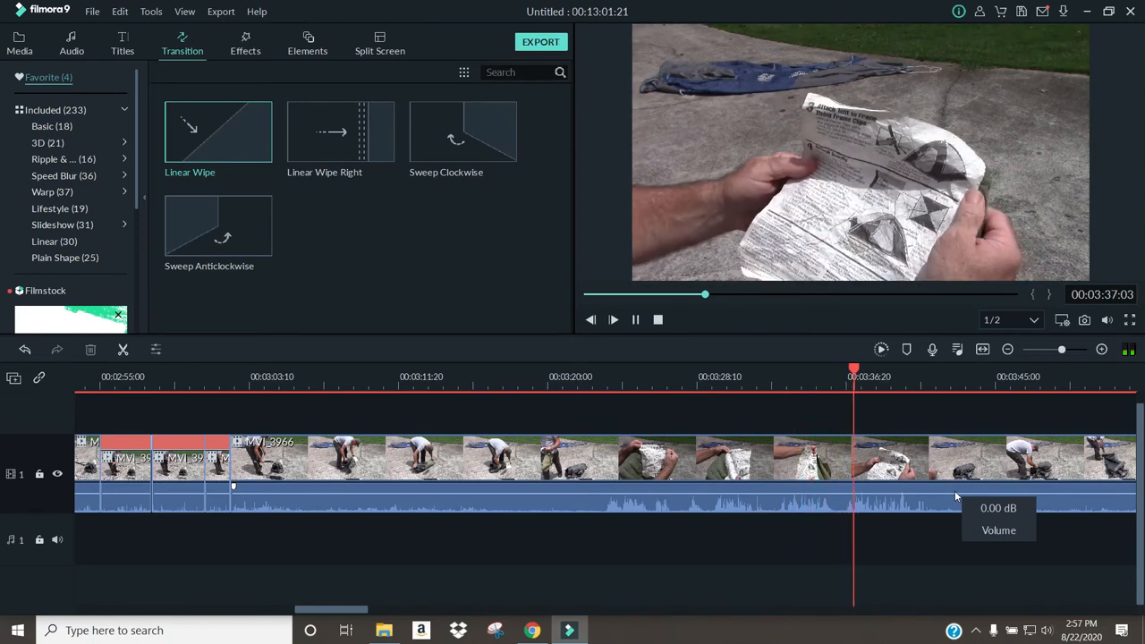
left_click_drag(364, 611, 376, 611)
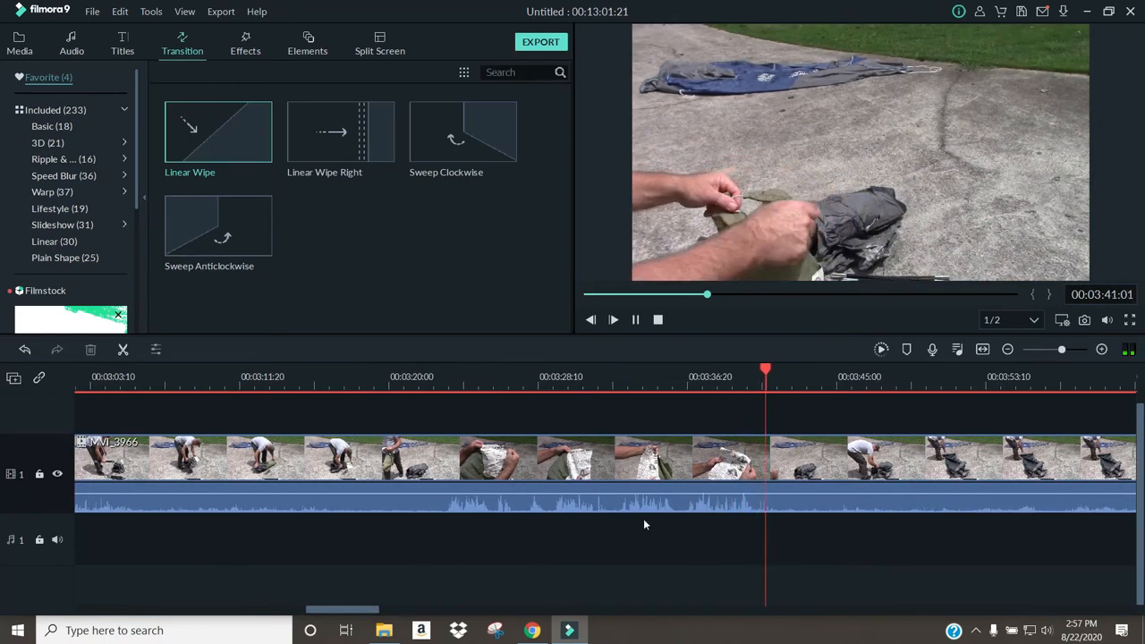
left_click(636, 319)
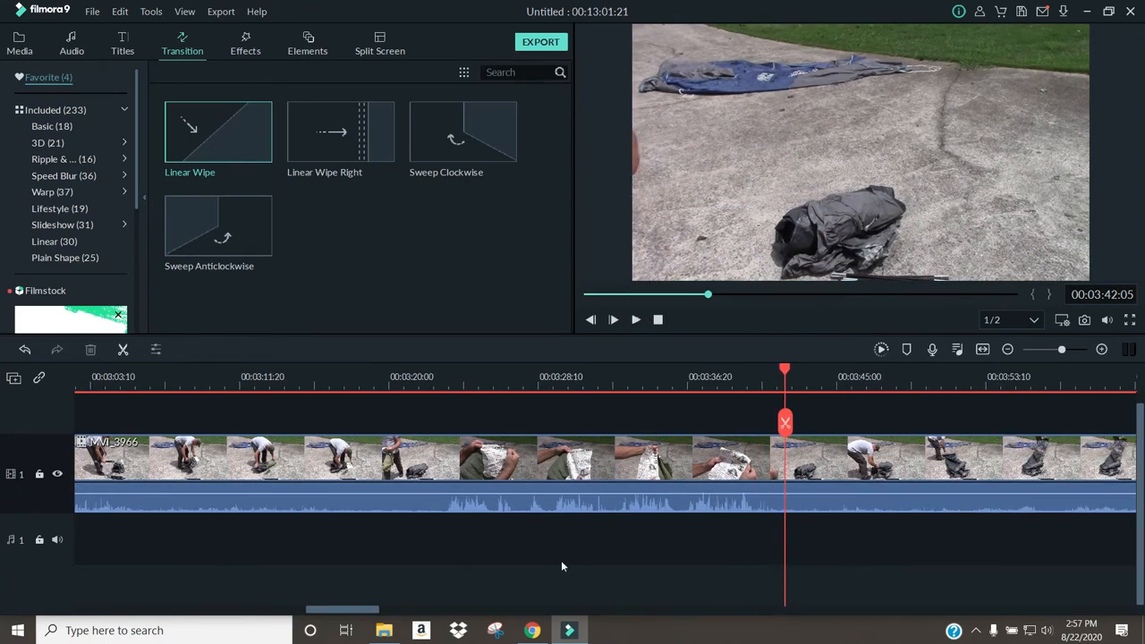
Split the normal-speed MVI_3966 clip at 00:03:15:25 and 00:03:07:26 to isolate the bag-emptying stretch
scroll(362, 614, "up", 3)
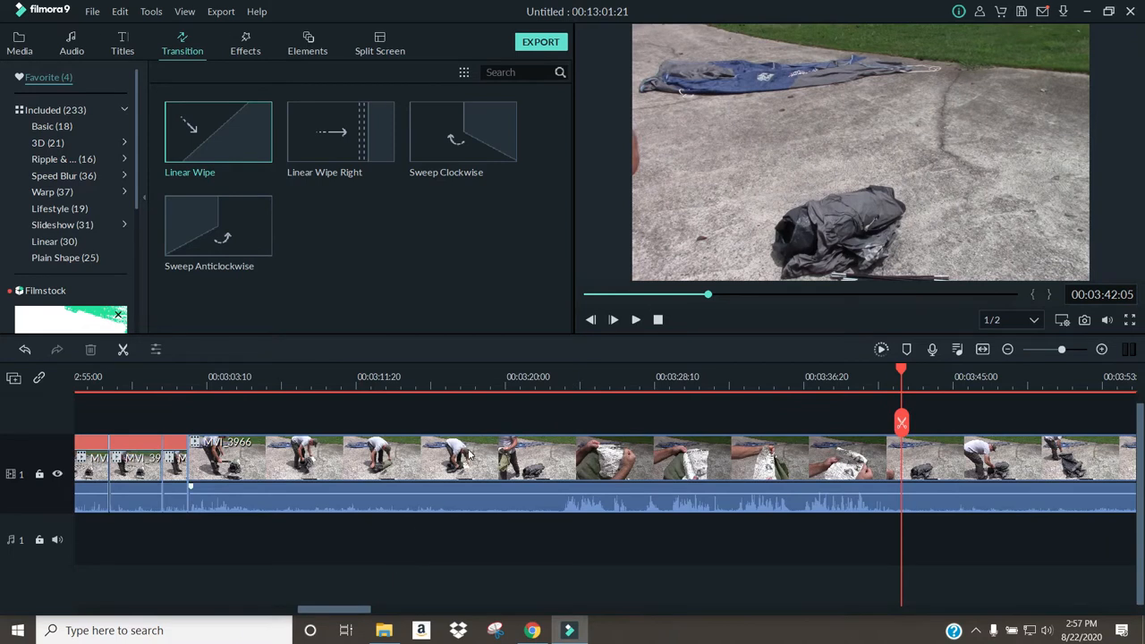
left_click(436, 383)
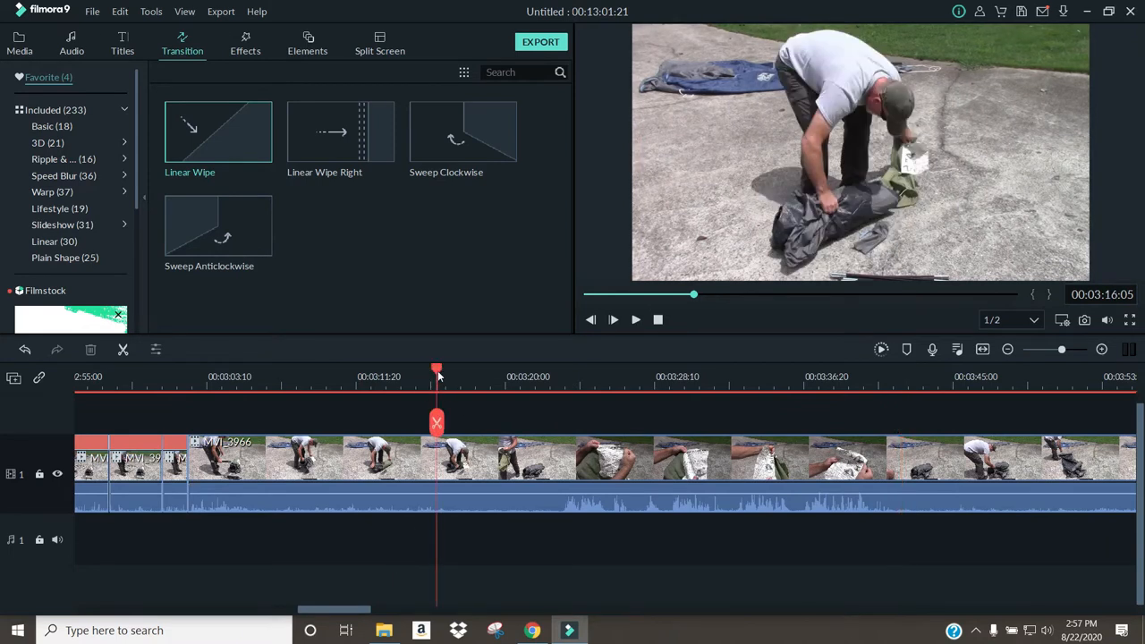
left_click_drag(437, 370, 431, 380)
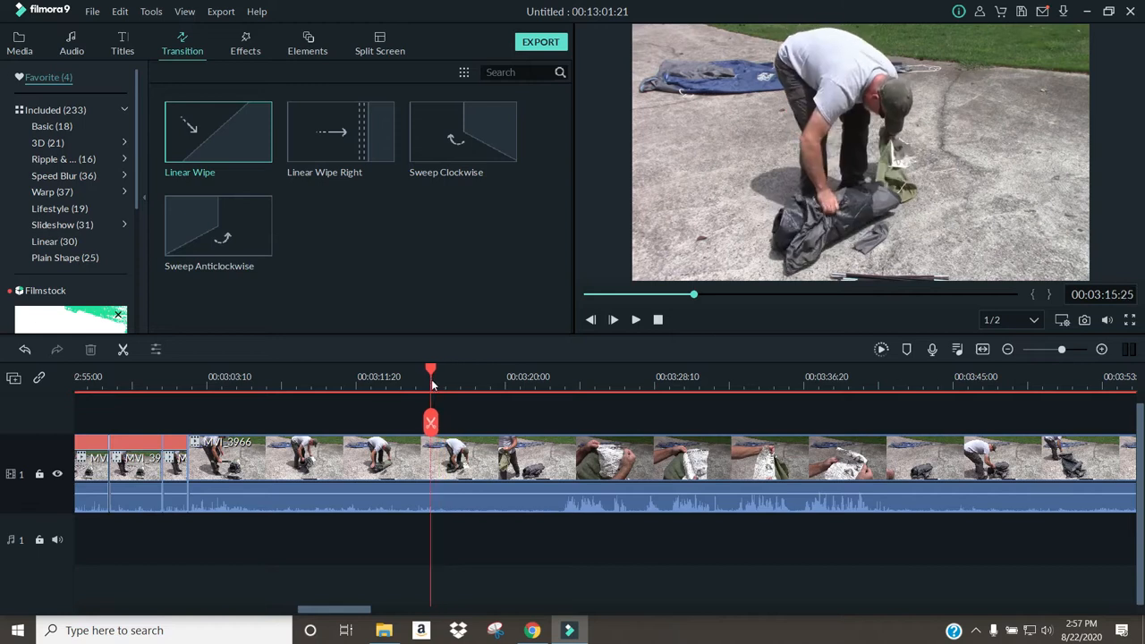
left_click(430, 422)
left_click_drag(398, 382, 289, 420)
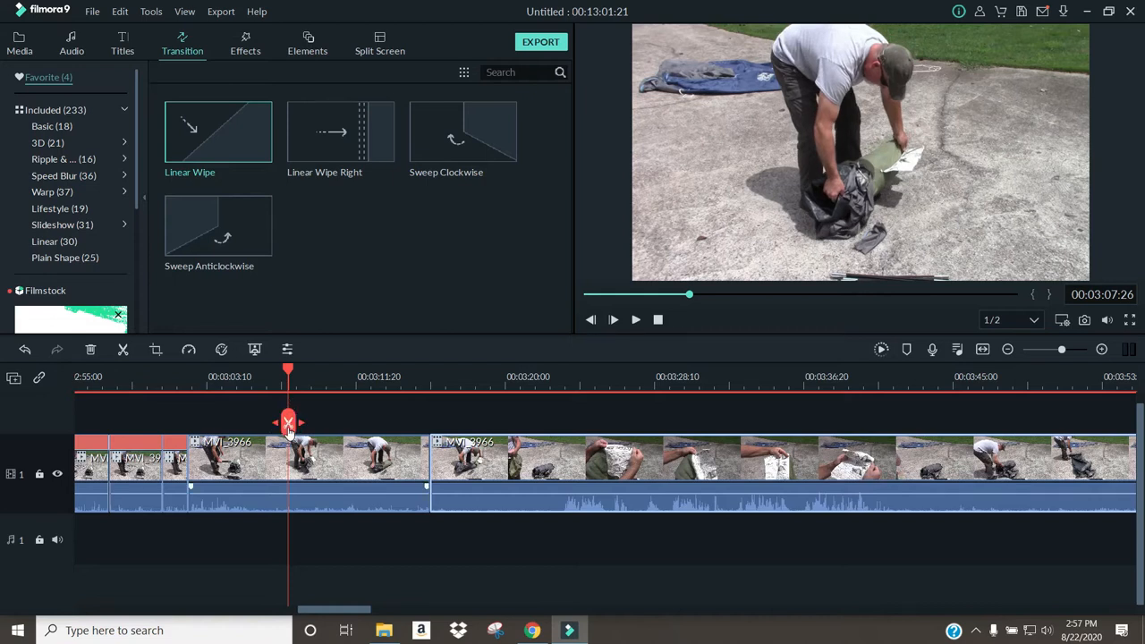
left_click(288, 424)
Speed up the piece between 00:03:07:26 and 00:03:15:25 to about half its duration and move the following MVI_3966 clip against its end
right_click(379, 460)
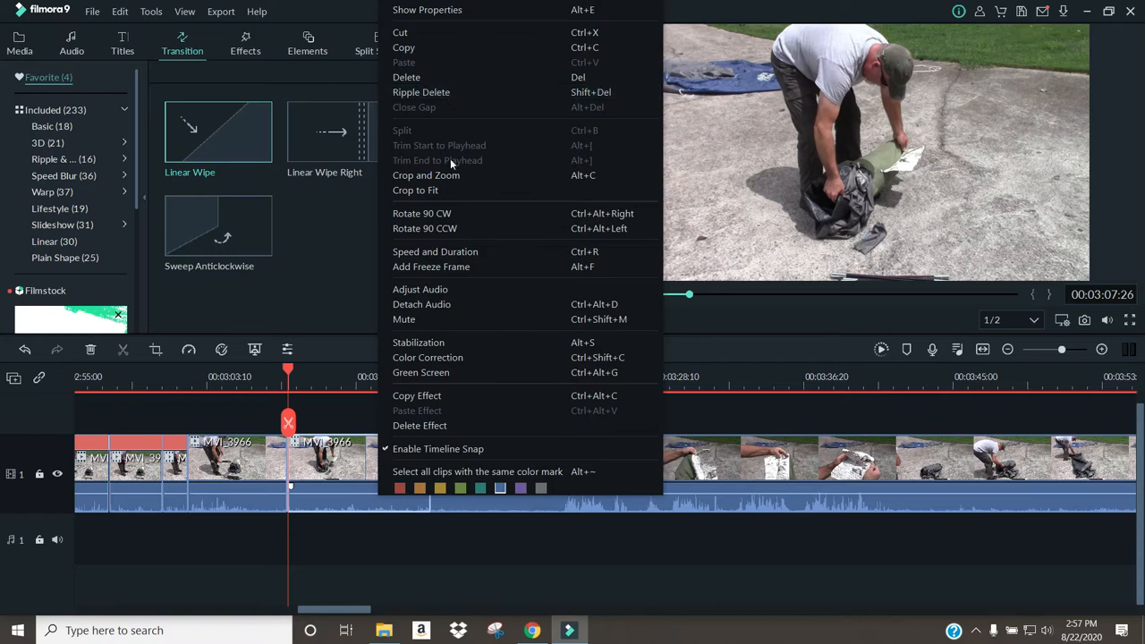
left_click(463, 251)
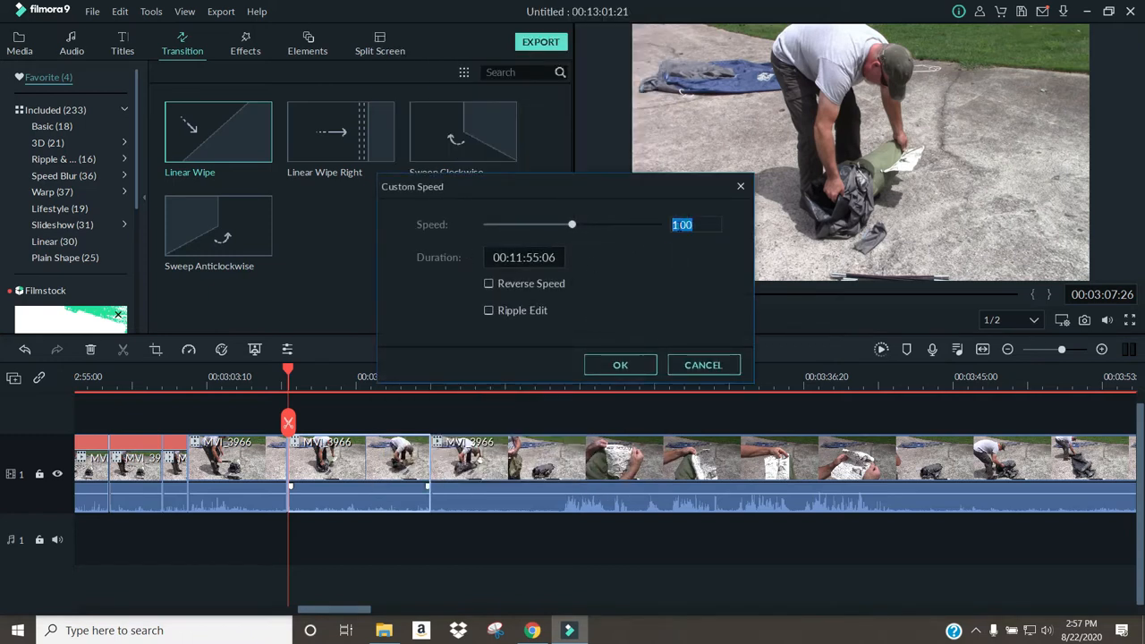
left_click(621, 366)
left_click_drag(570, 472, 508, 477)
Play across the newly sped-up piece and split the following MVI_3966 clip at 00:03:13:19
left_click(261, 377)
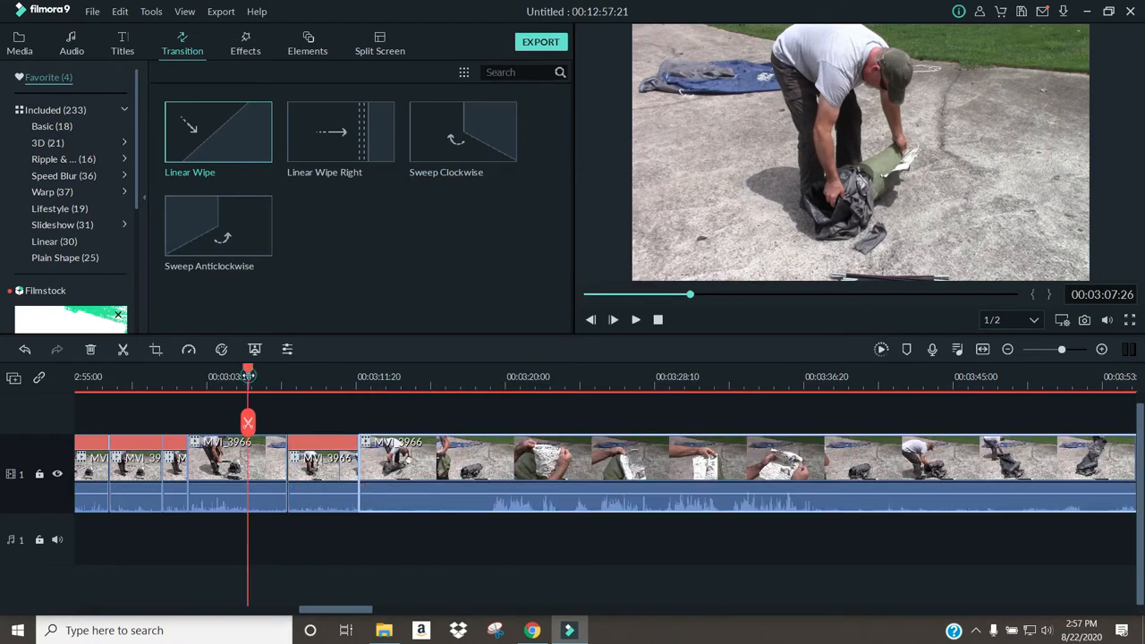
left_click(636, 319)
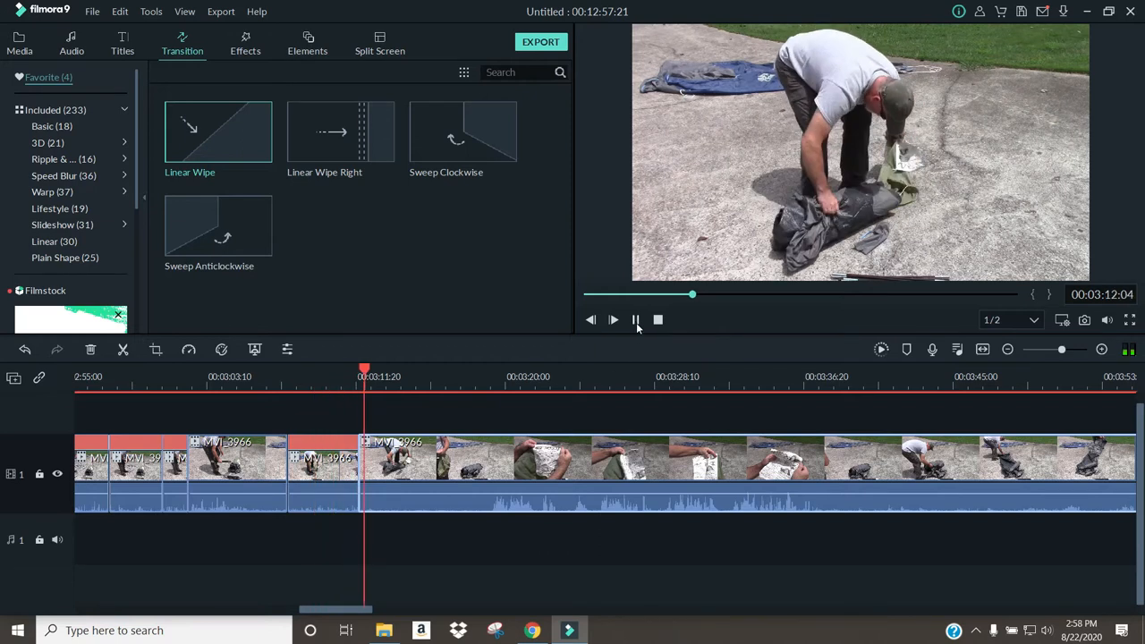
left_click(637, 319)
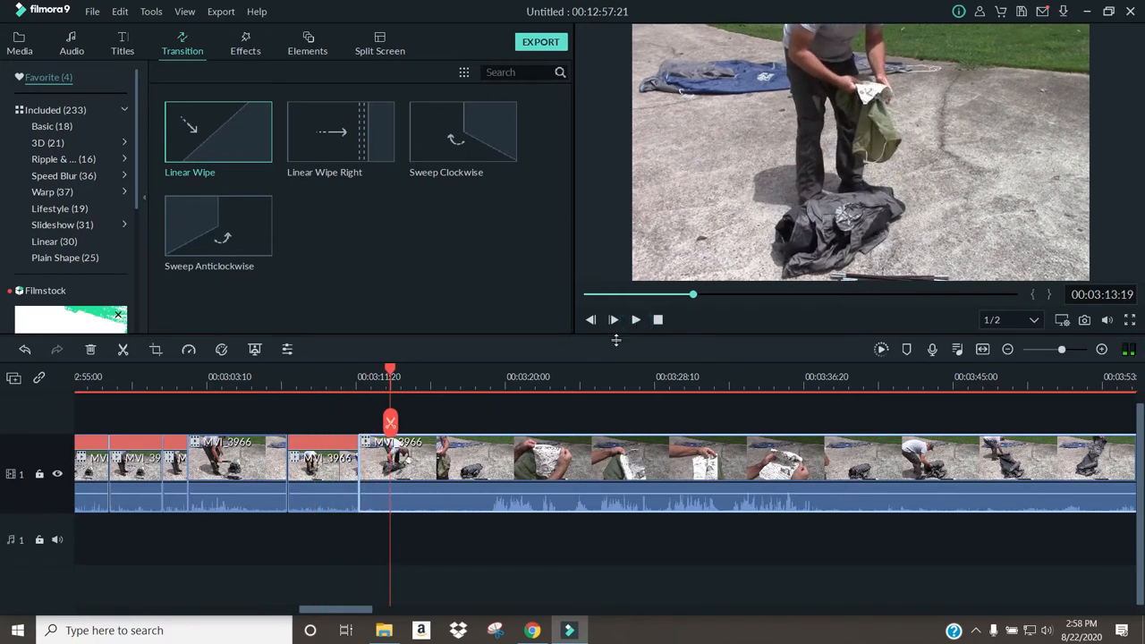
left_click(391, 424)
Split MVI_3966 at 00:03:18:00 and delete the piece between 00:03:13:19 and that cut
left_click_drag(393, 374, 470, 400)
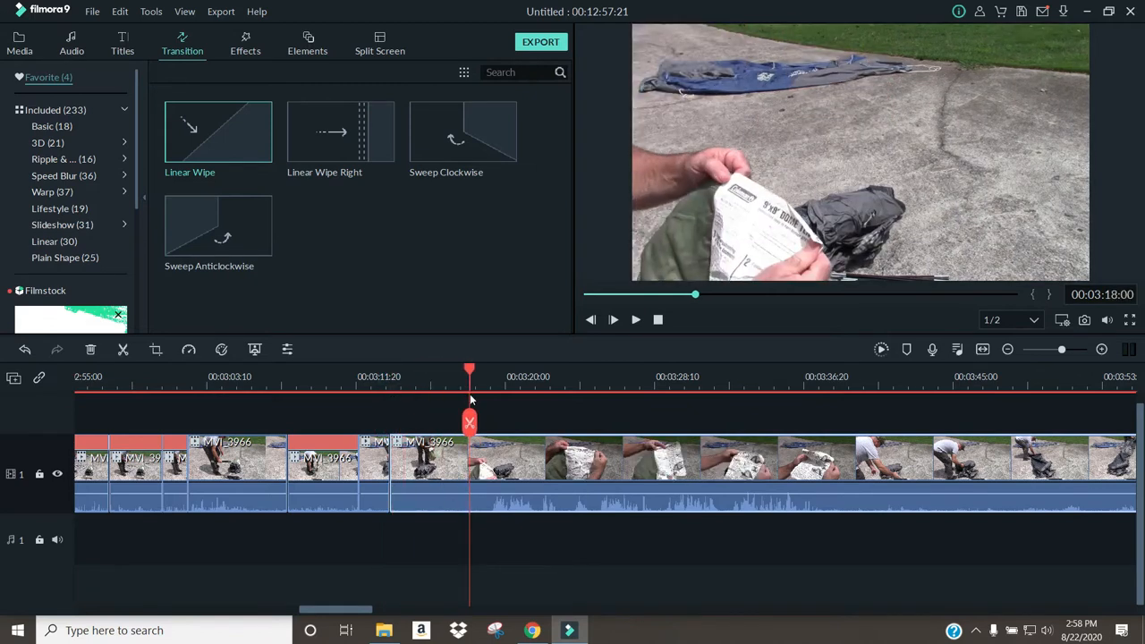
right_click(437, 463)
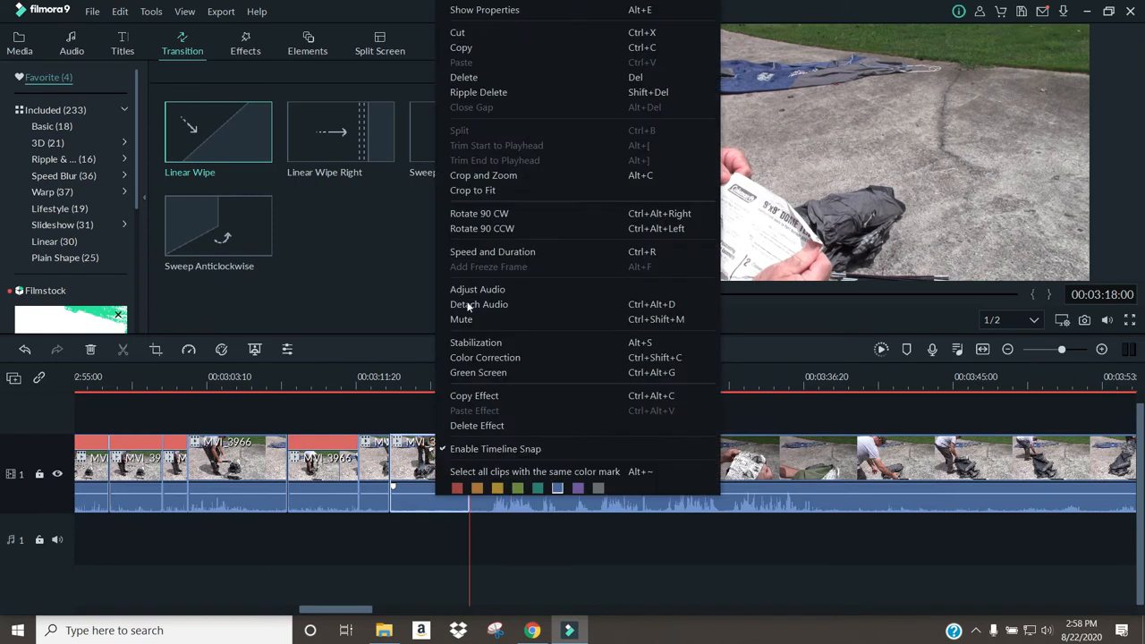
left_click(487, 79)
Add a Linear Wipe transition at the 00:03:13:17 cut before the instruction sheet footage and play it from 00:03:11:21
left_click_drag(246, 142, 345, 404)
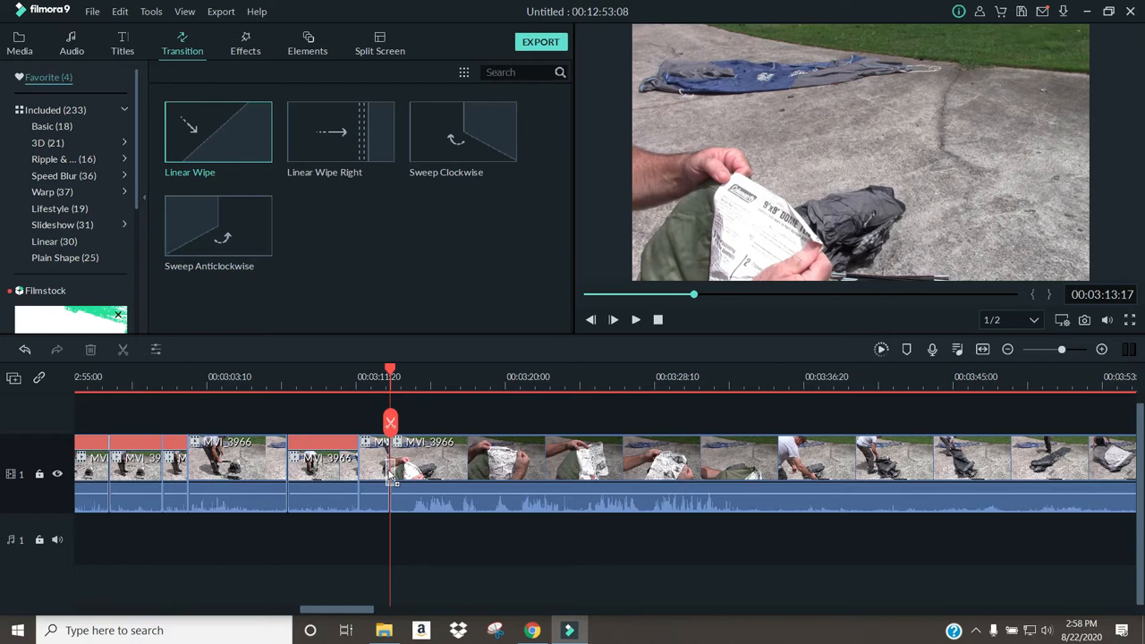
left_click(357, 383)
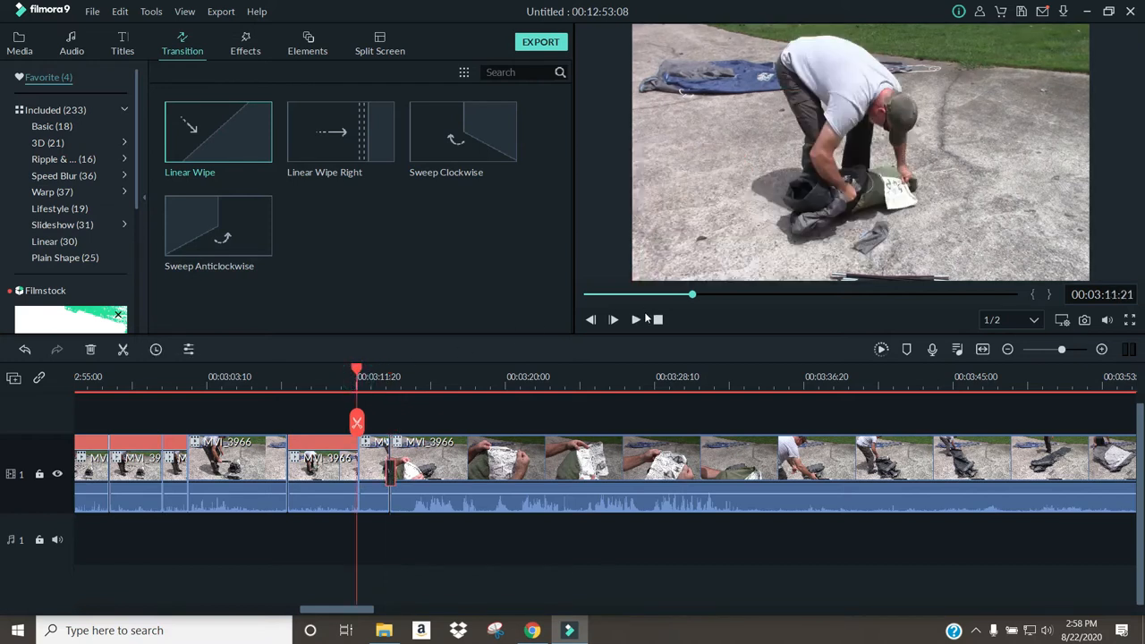
left_click(636, 321)
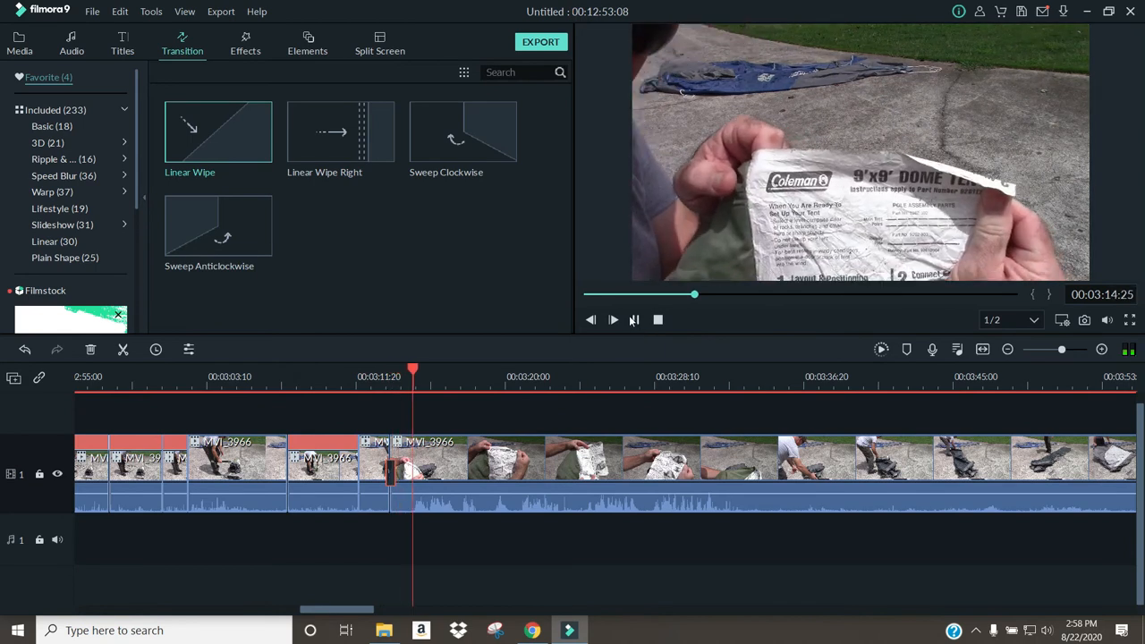
left_click(635, 321)
Play through the MVI_3966 footage from 00:03:31:29 to 00:04:10:22, skipping ahead, to examine where the tarp is unrolled and spread out
left_click(720, 384)
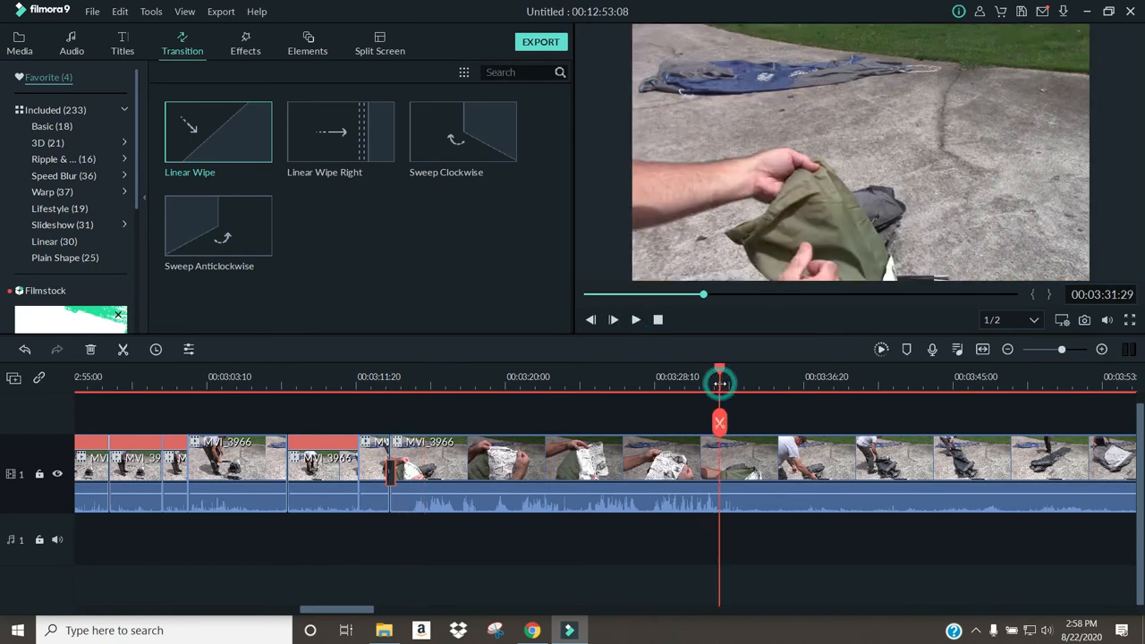
left_click(637, 320)
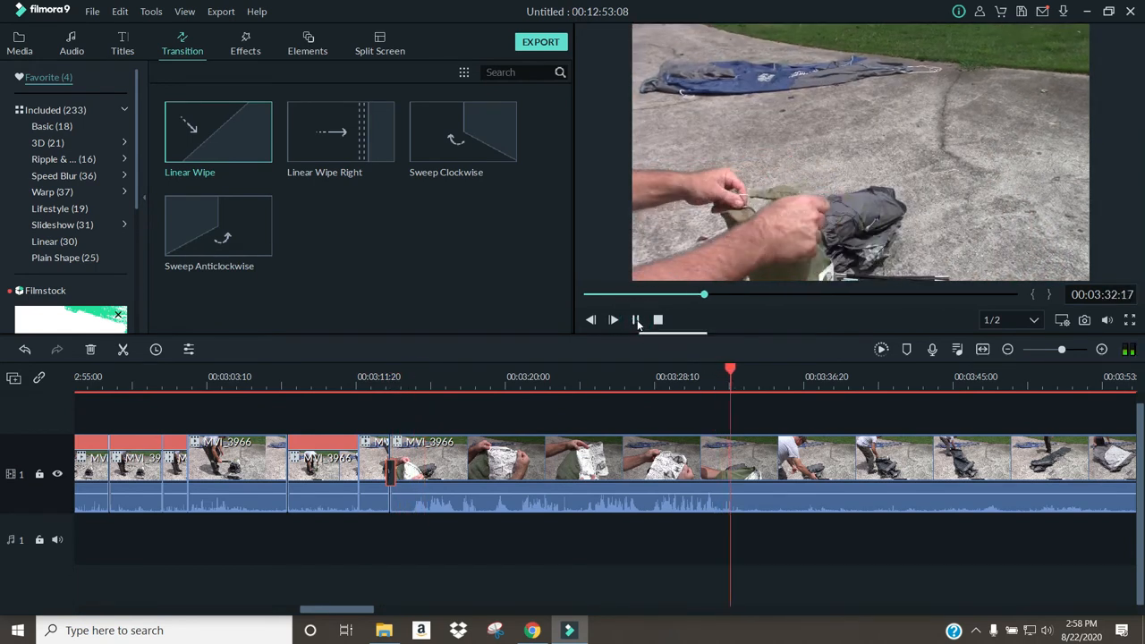
left_click(637, 320)
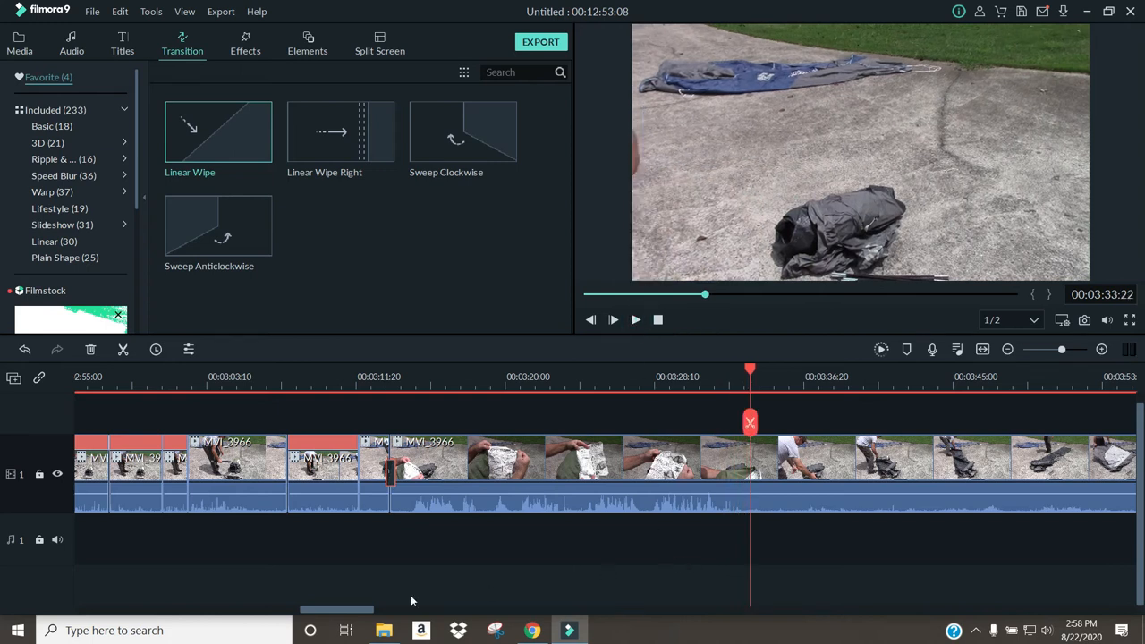
left_click_drag(369, 612, 407, 612)
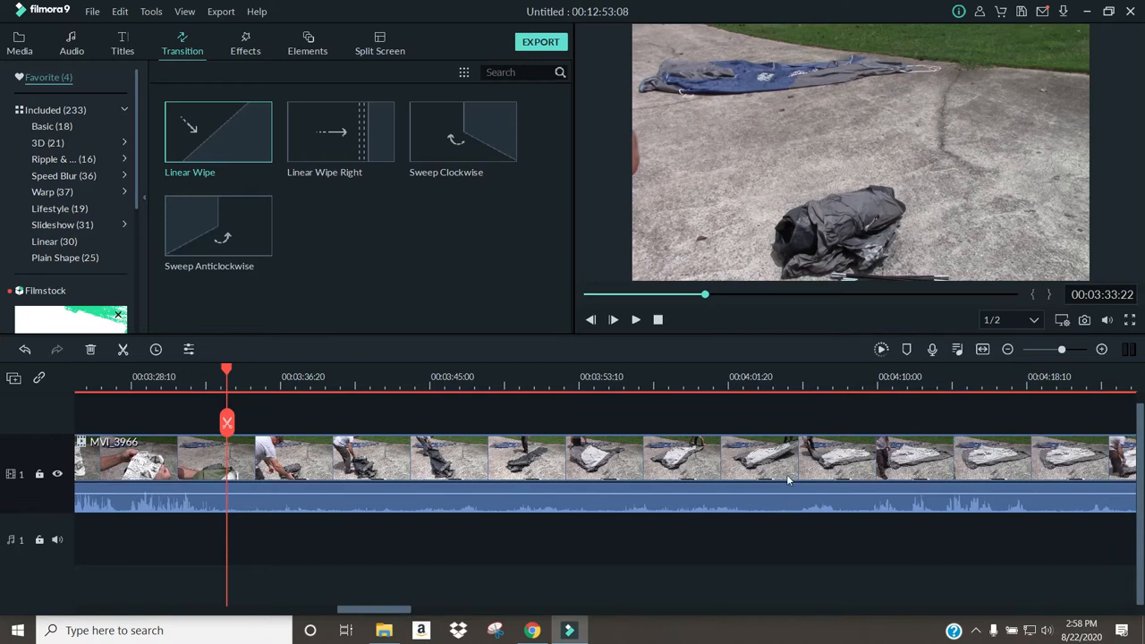
left_click(635, 321)
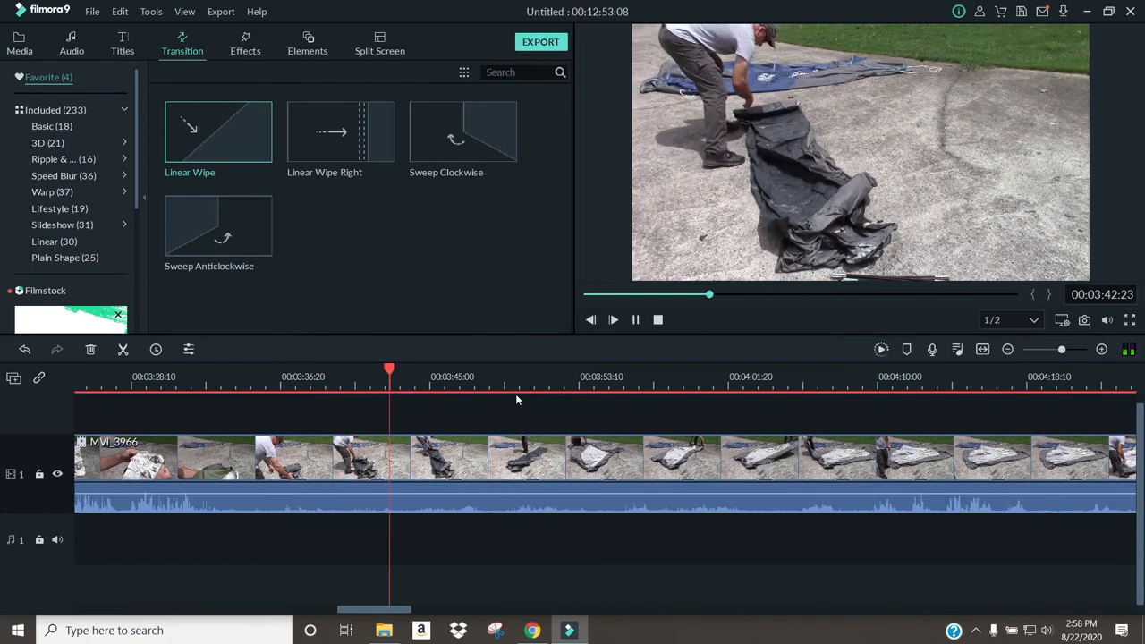
left_click(541, 377)
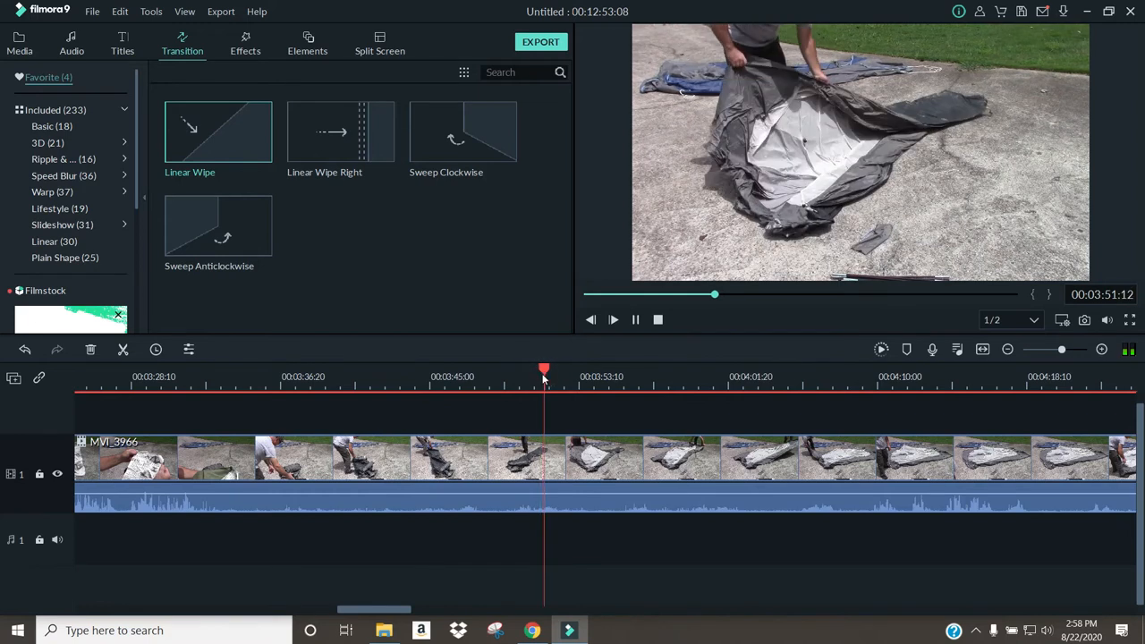
left_click(639, 377)
left_click(794, 377)
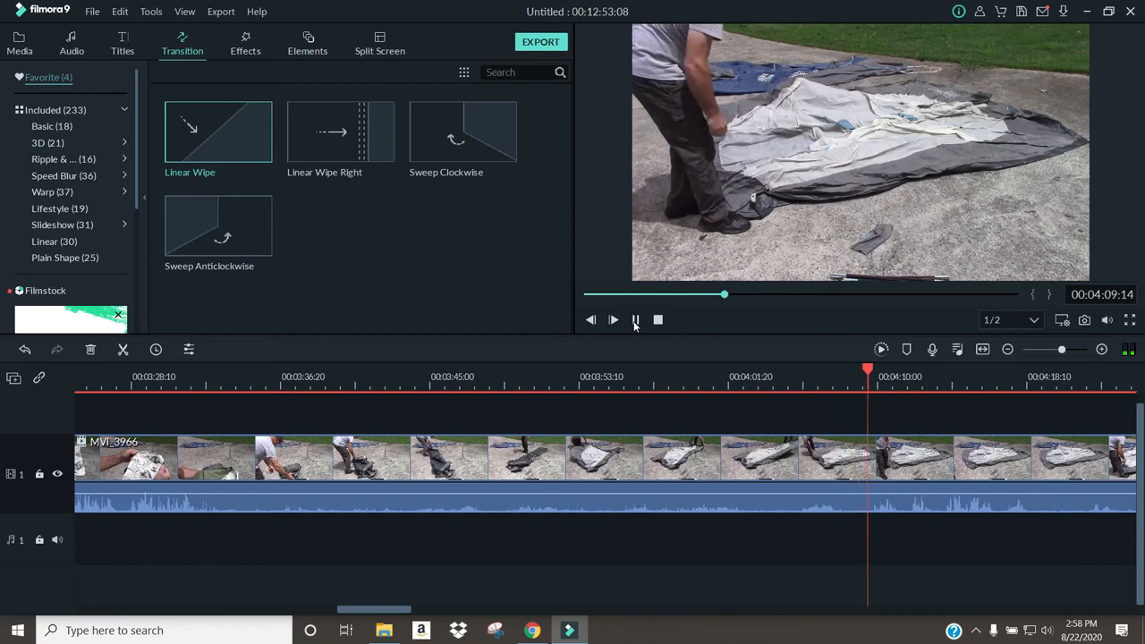
left_click(636, 321)
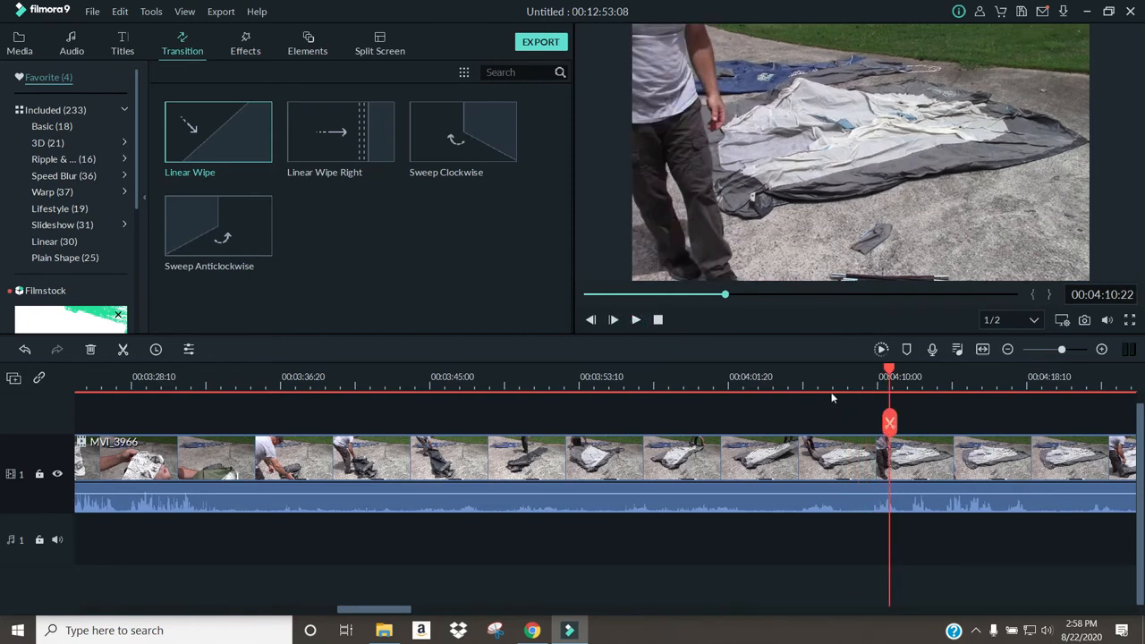
Split the MVI_3966 clip at 00:04:08:26 and at 00:03:39:17 to isolate the tarp-spreading footage
left_click_drag(891, 378, 858, 372)
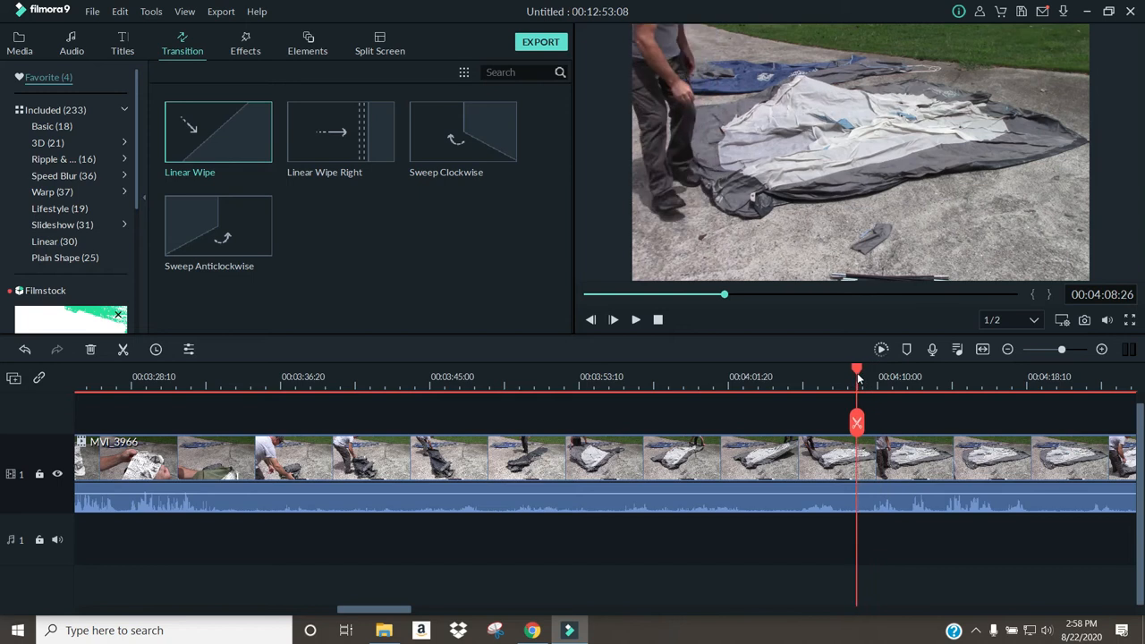
left_click(857, 424)
left_click_drag(859, 375, 332, 422)
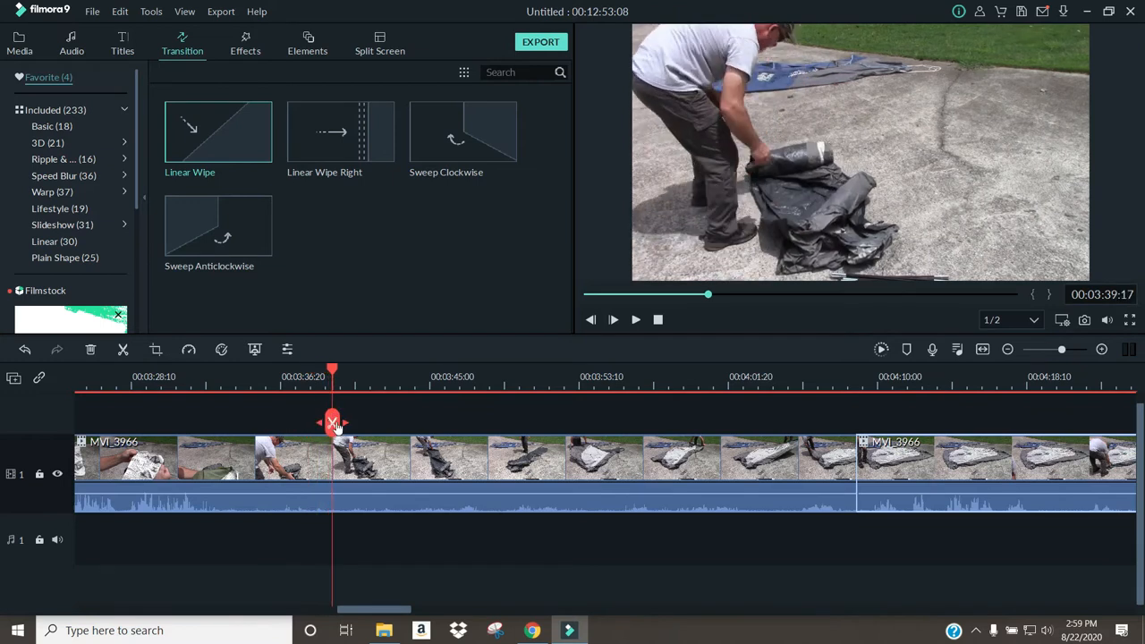
left_click(330, 423)
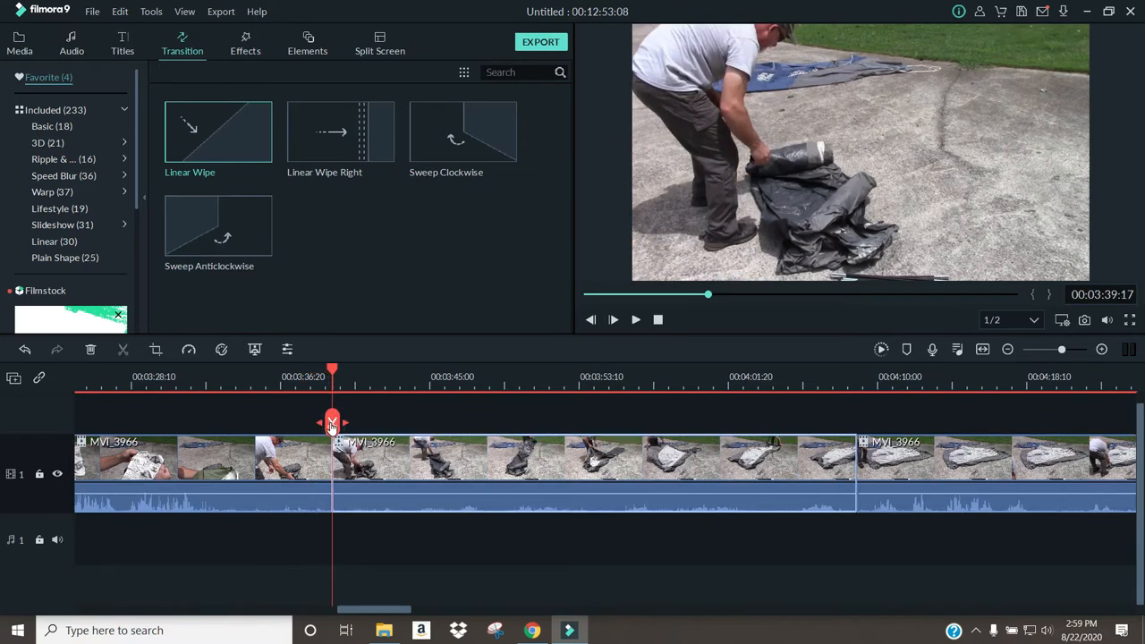
Set the speed of the isolated tarp-spreading piece to 2.50 and play it from just before its start
right_click(566, 472)
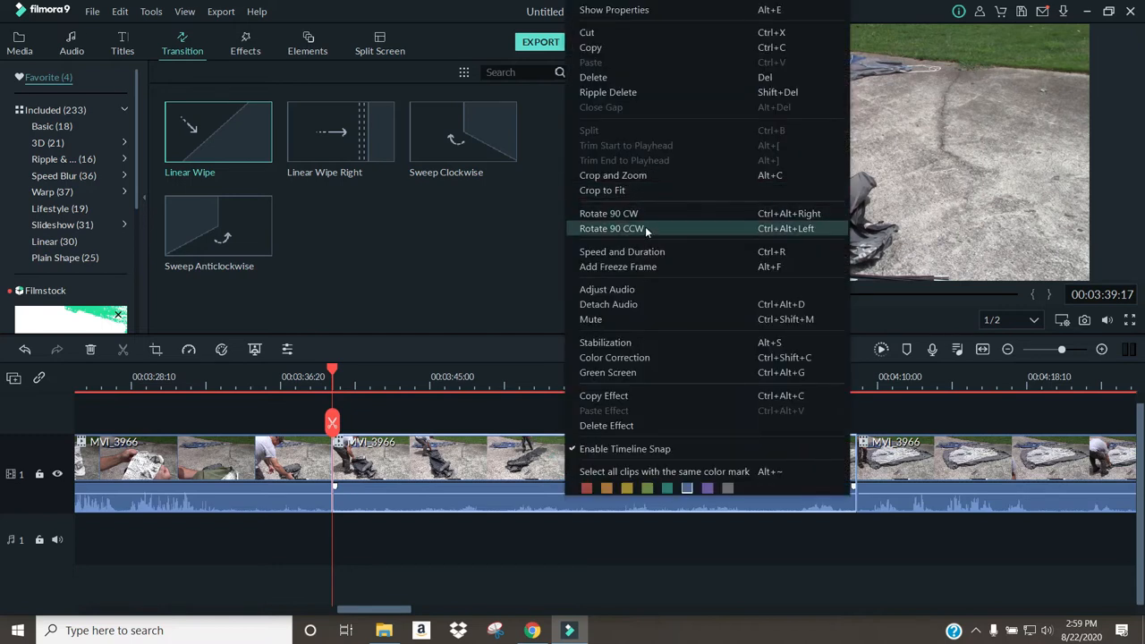
left_click(641, 253)
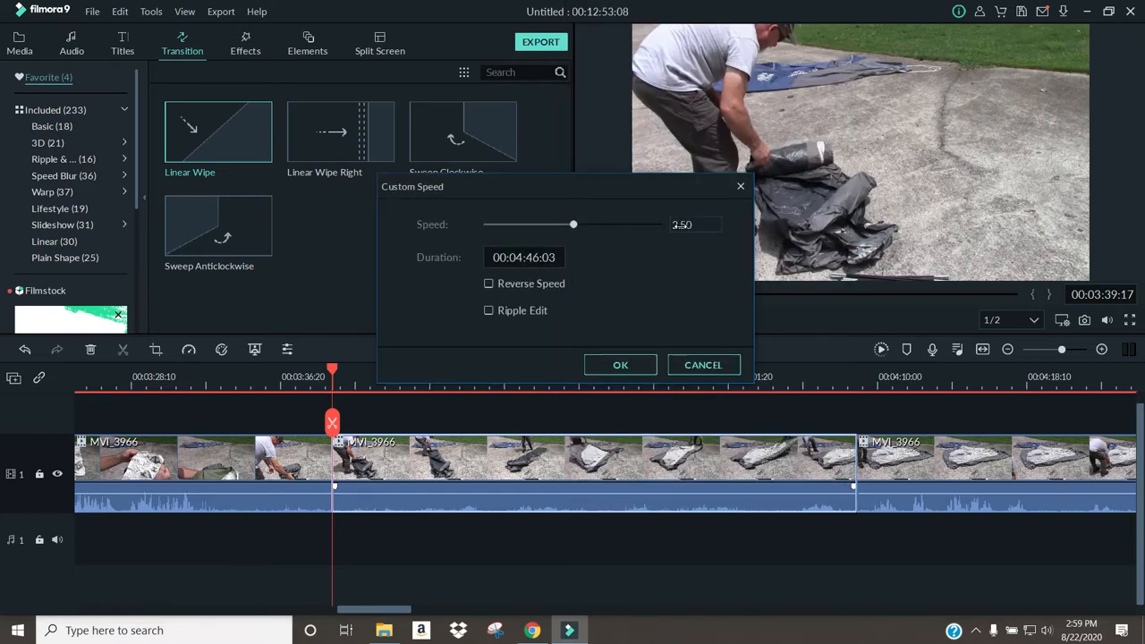
left_click(622, 365)
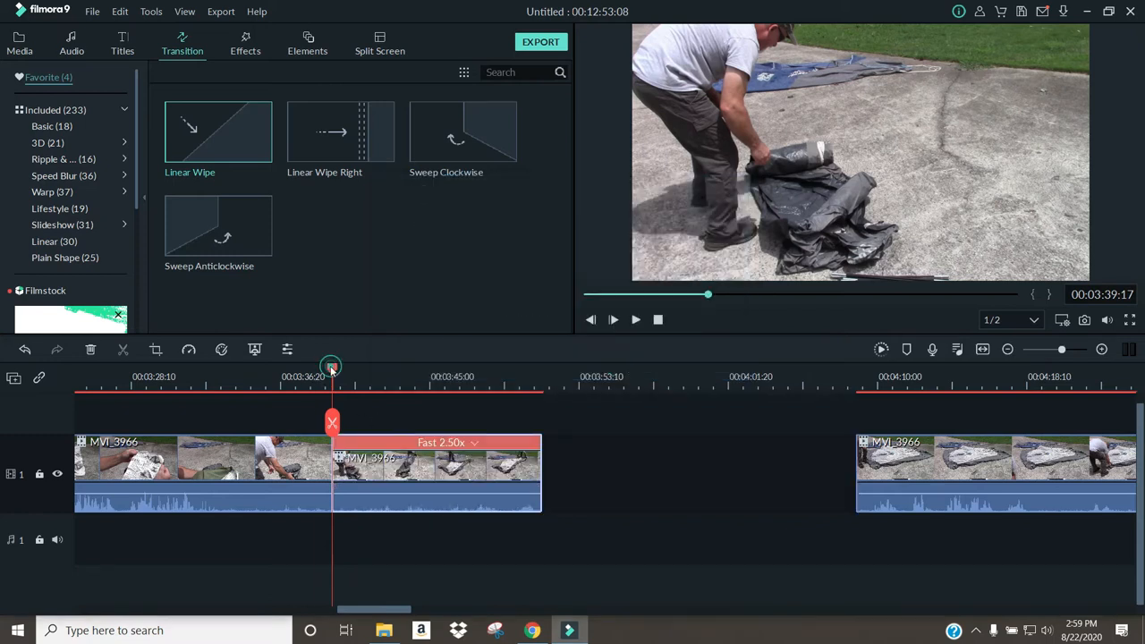
left_click_drag(331, 368, 308, 369)
left_click(633, 321)
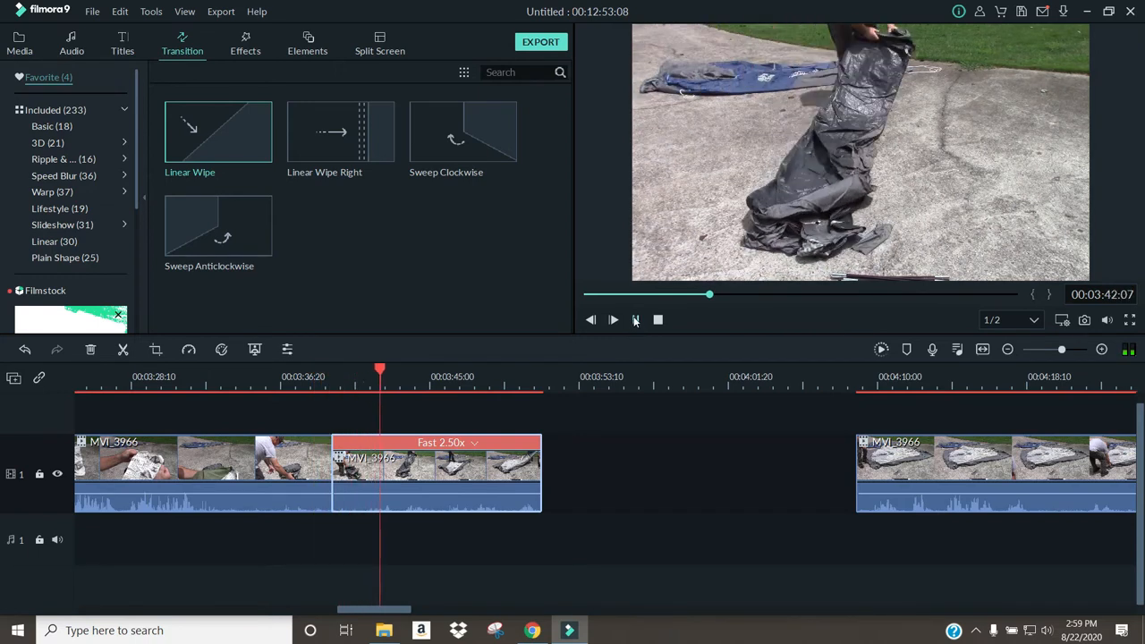
left_click(636, 319)
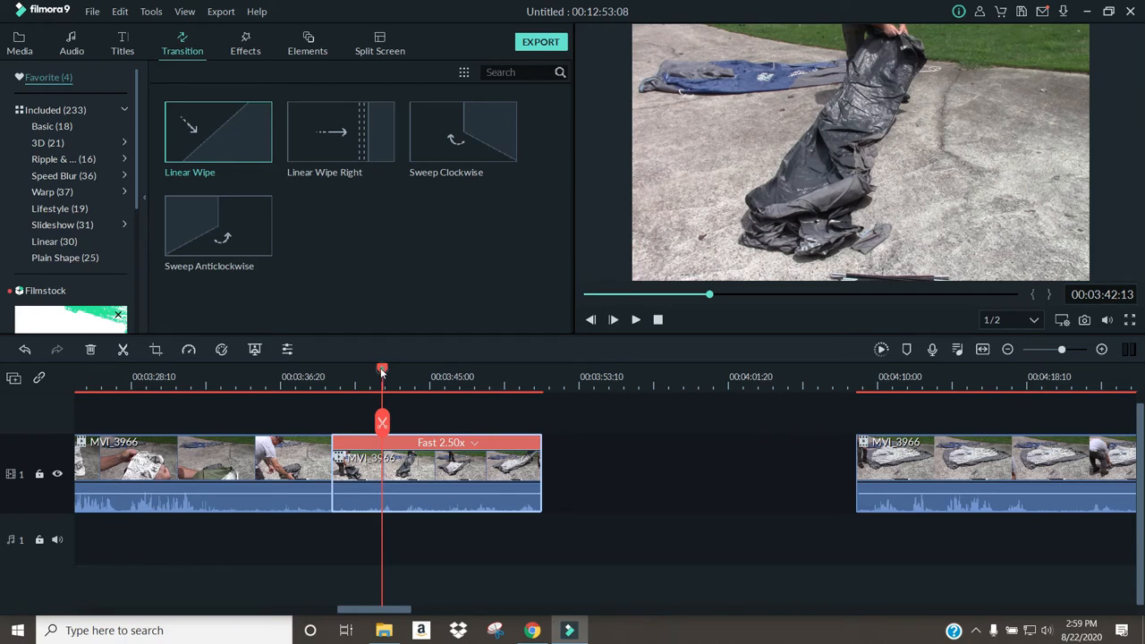
Split the sped-up piece at 00:03:41:27 and 00:03:43:20, and select the short piece between those cuts
left_click_drag(380, 368, 375, 369)
left_click(374, 425)
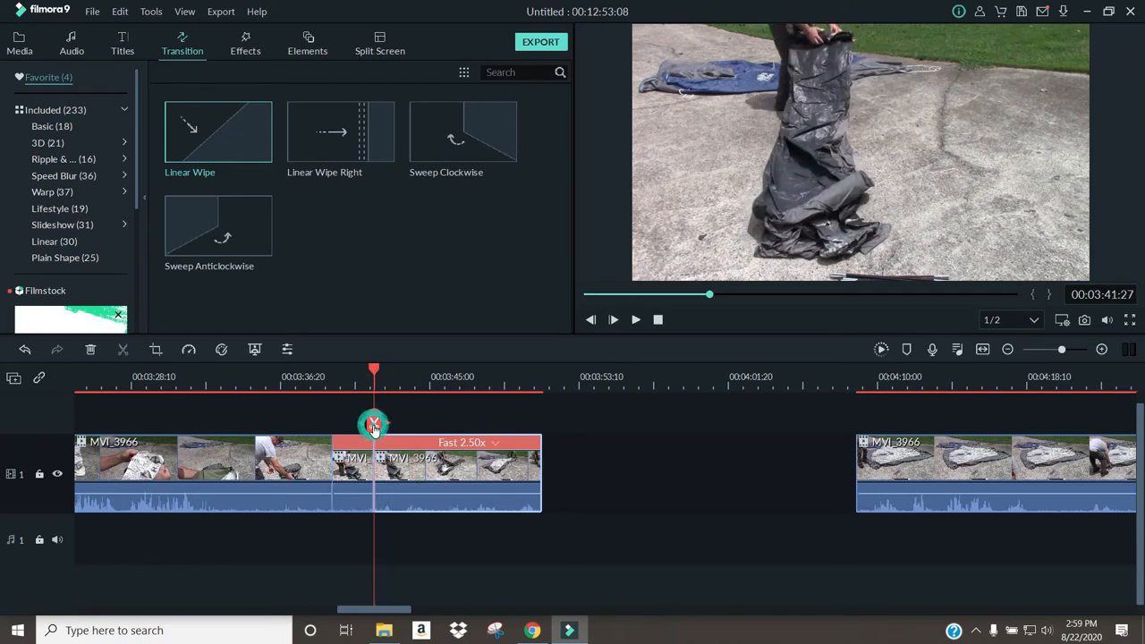
left_click_drag(377, 370, 407, 385)
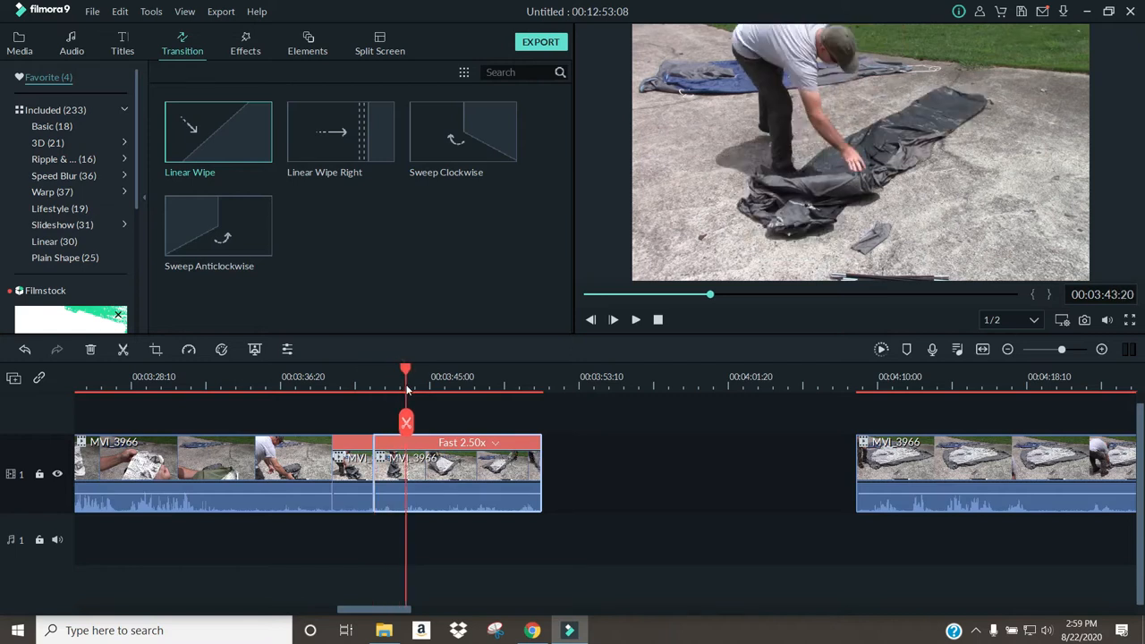
left_click(406, 427)
left_click(381, 465)
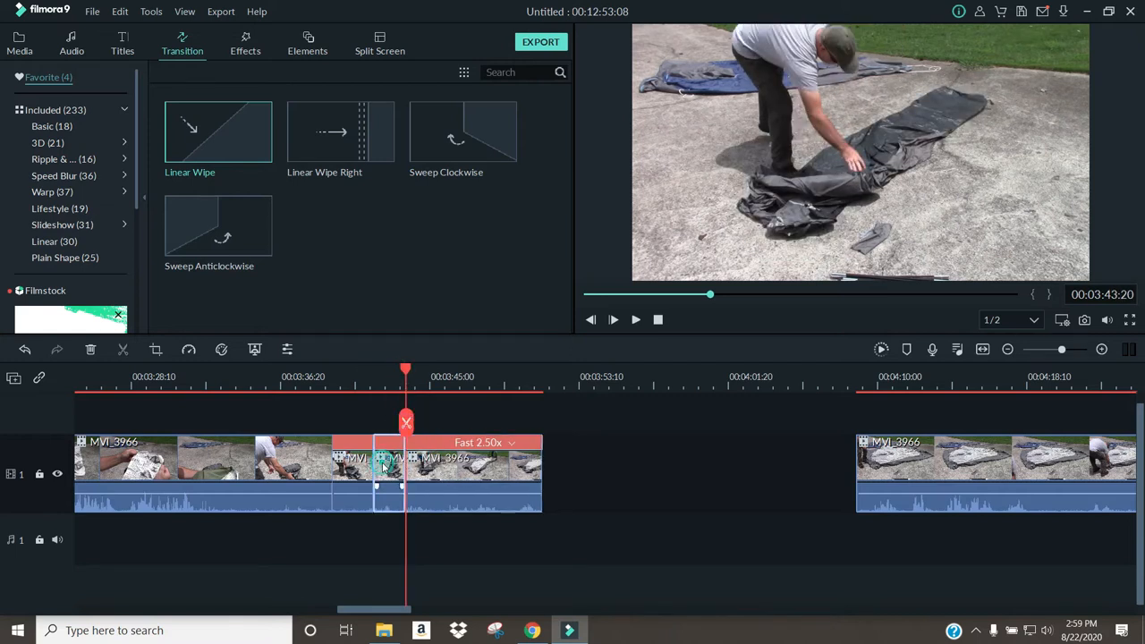
Ripple-delete the selected short piece of the 2.50x footage and cut out a further short section ending at 00:03:45:02
right_click(382, 467)
left_click(440, 92)
left_click_drag(375, 376, 431, 385)
left_click(406, 425)
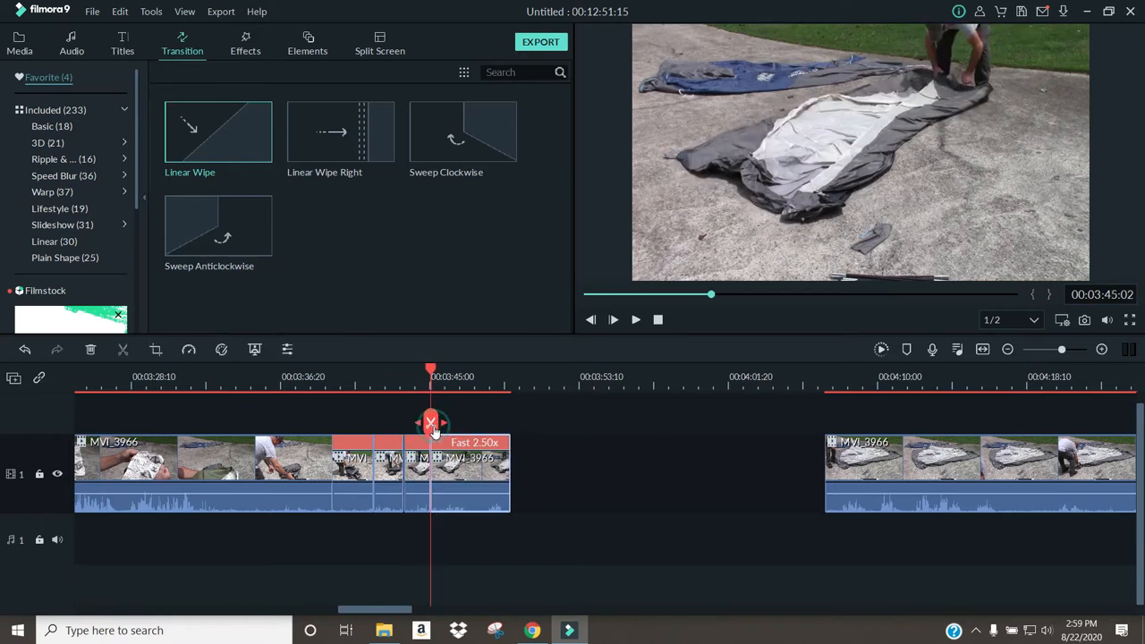
right_click(417, 469)
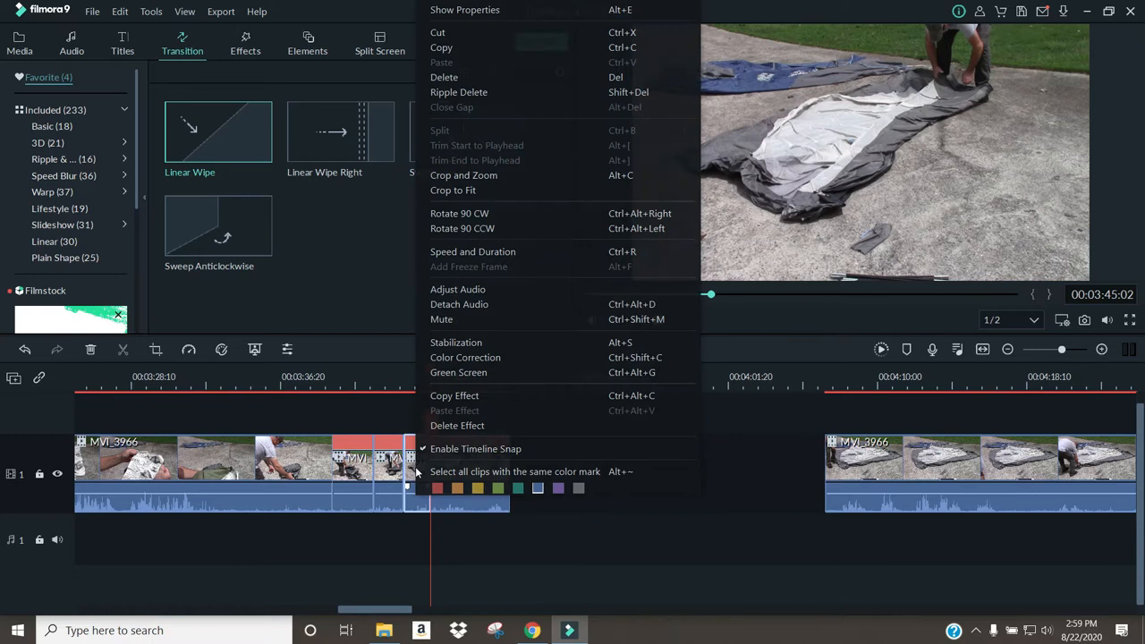
left_click(475, 80)
Split the 2.50x footage at 00:03:46:12, ripple-delete its tail, and bring the following clip flush against the cut
left_click_drag(405, 370, 332, 402)
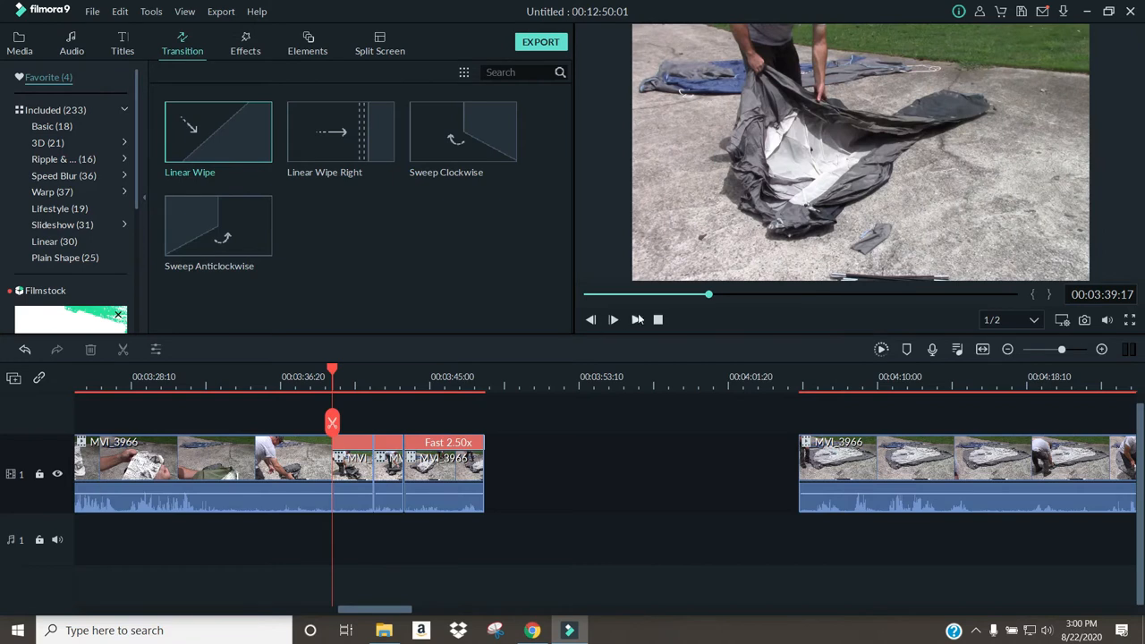
left_click(636, 321)
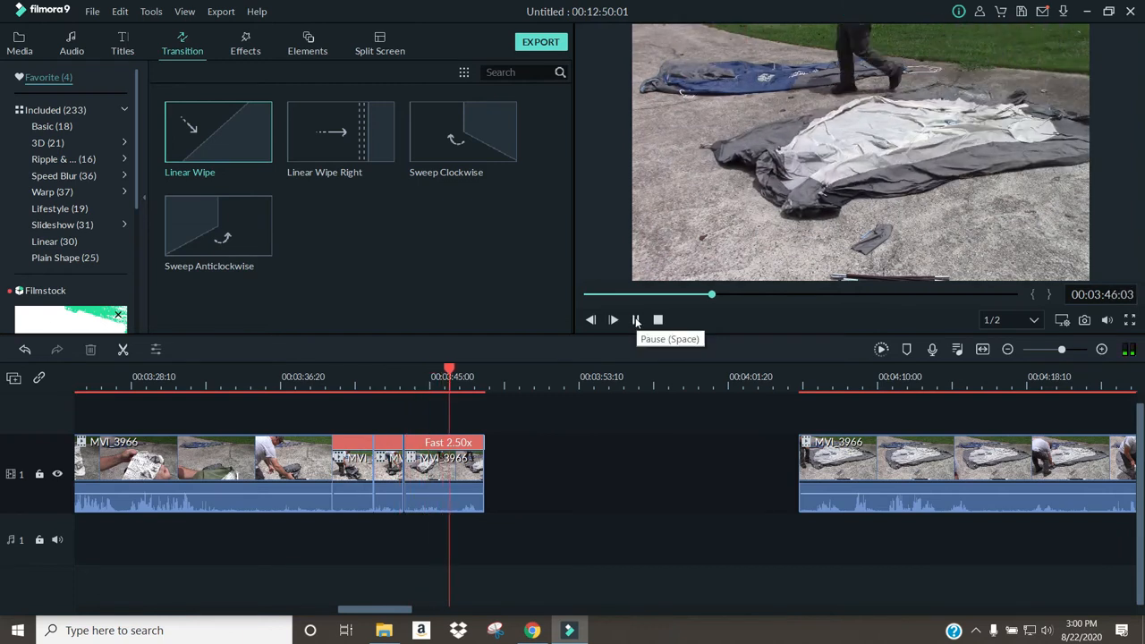
left_click(636, 321)
left_click(454, 424)
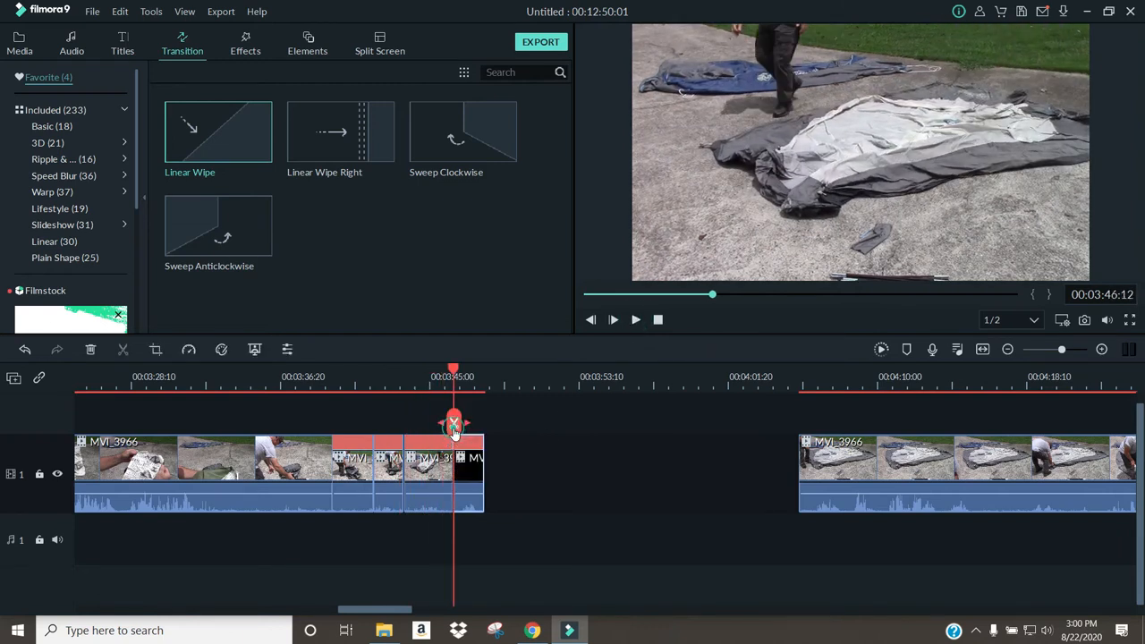
right_click(475, 468)
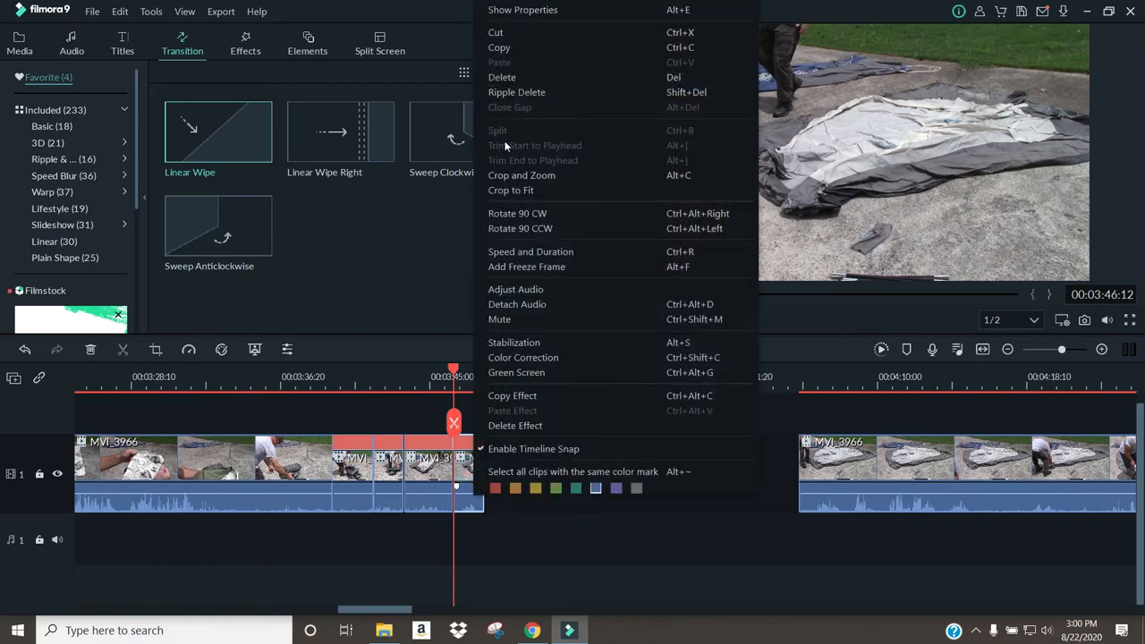
left_click(513, 91)
left_click_drag(868, 467, 563, 467)
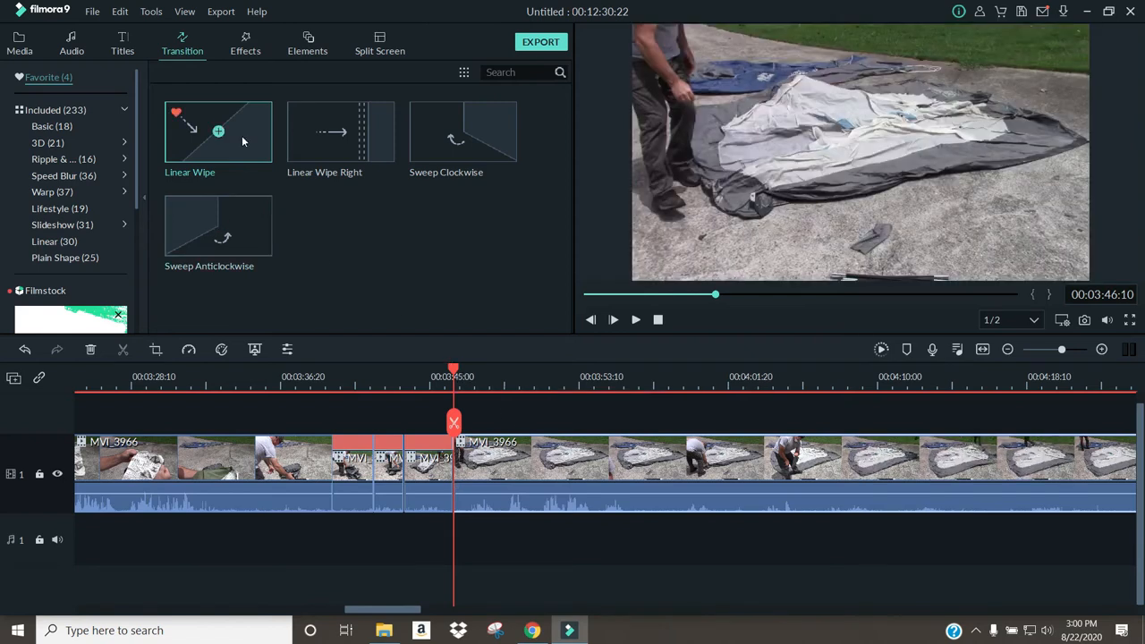
Add Linear Wipe transitions at all four cuts around and between the three sped-up pieces
left_click_drag(242, 135, 445, 477)
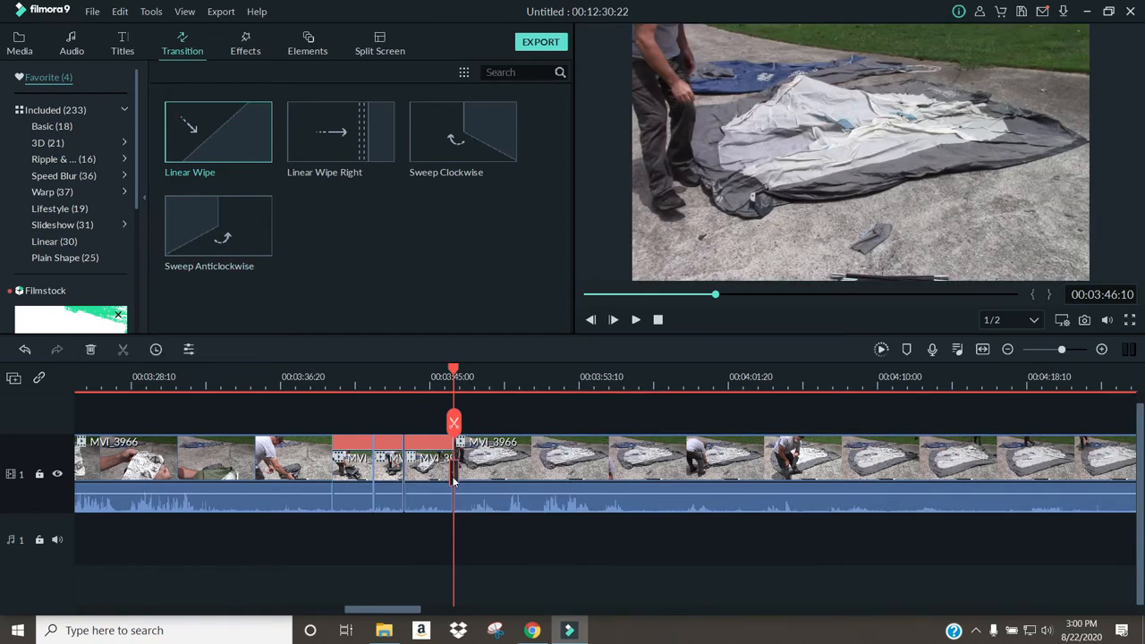
left_click_drag(259, 141, 386, 463)
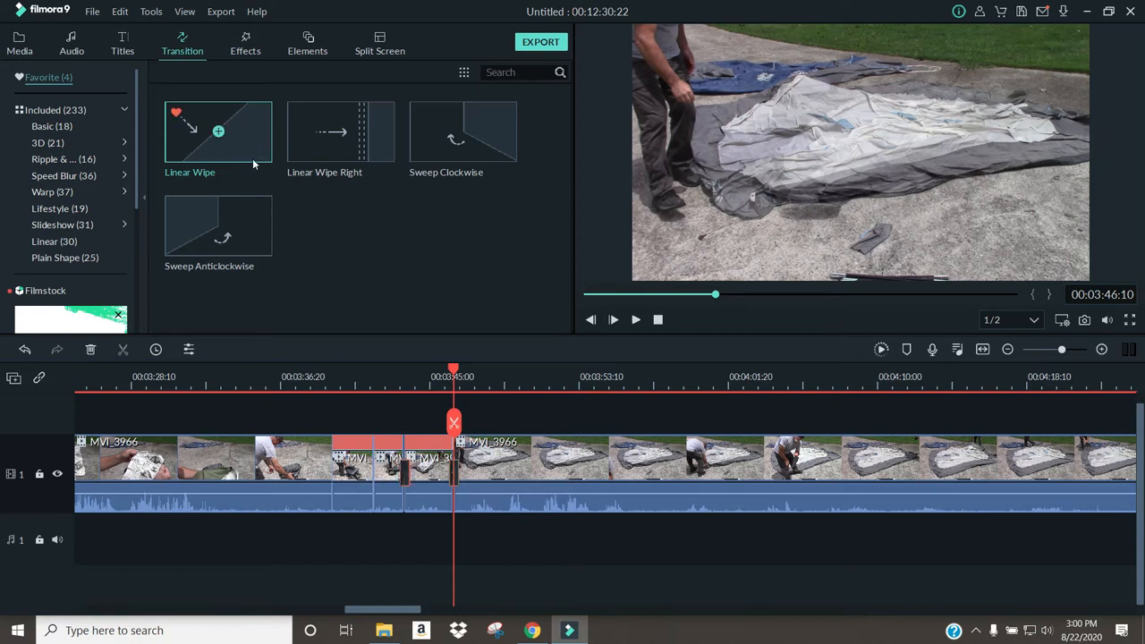
left_click_drag(252, 150, 328, 422)
left_click_drag(255, 145, 353, 383)
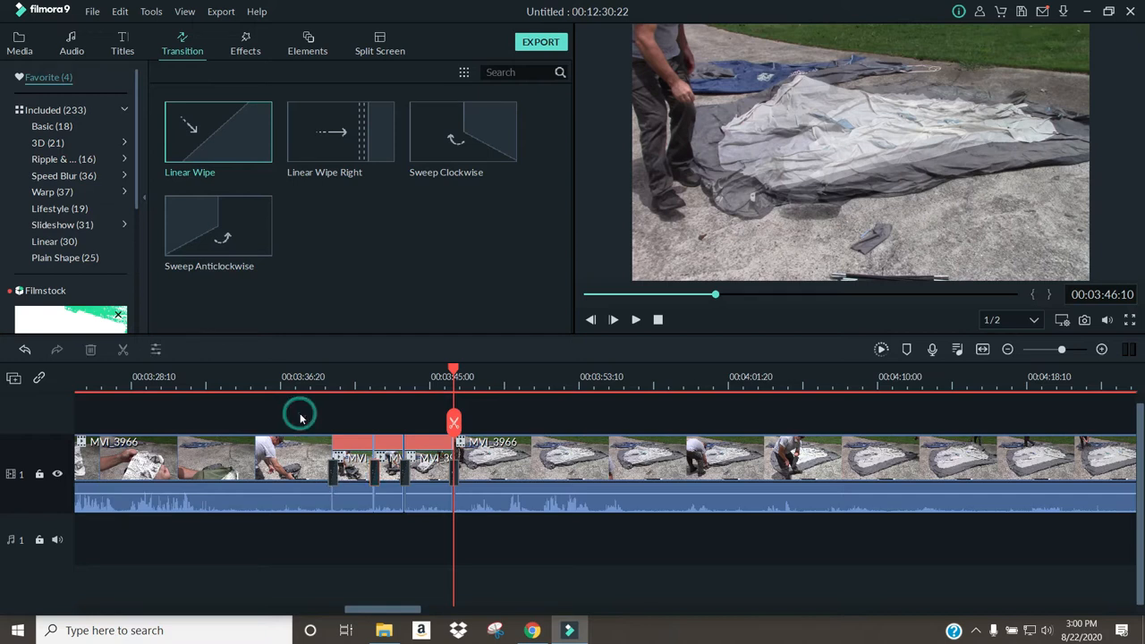
Preview the first transitions, undo the last two Linear Wipes, and reapply one between the first two sped-up pieces
left_click(313, 388)
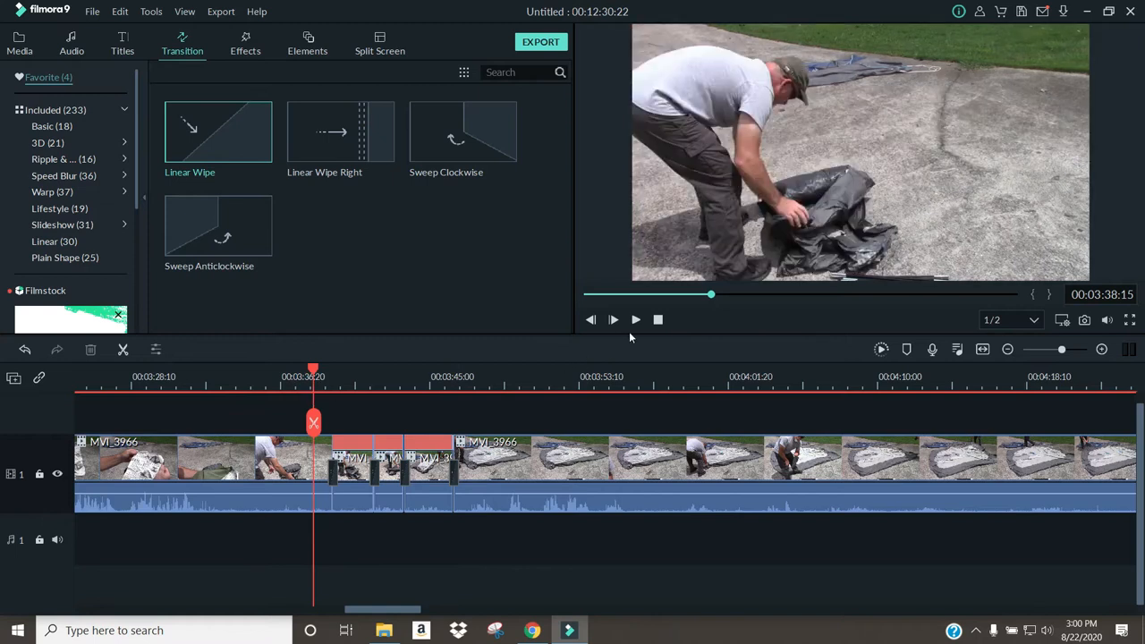
left_click(636, 320)
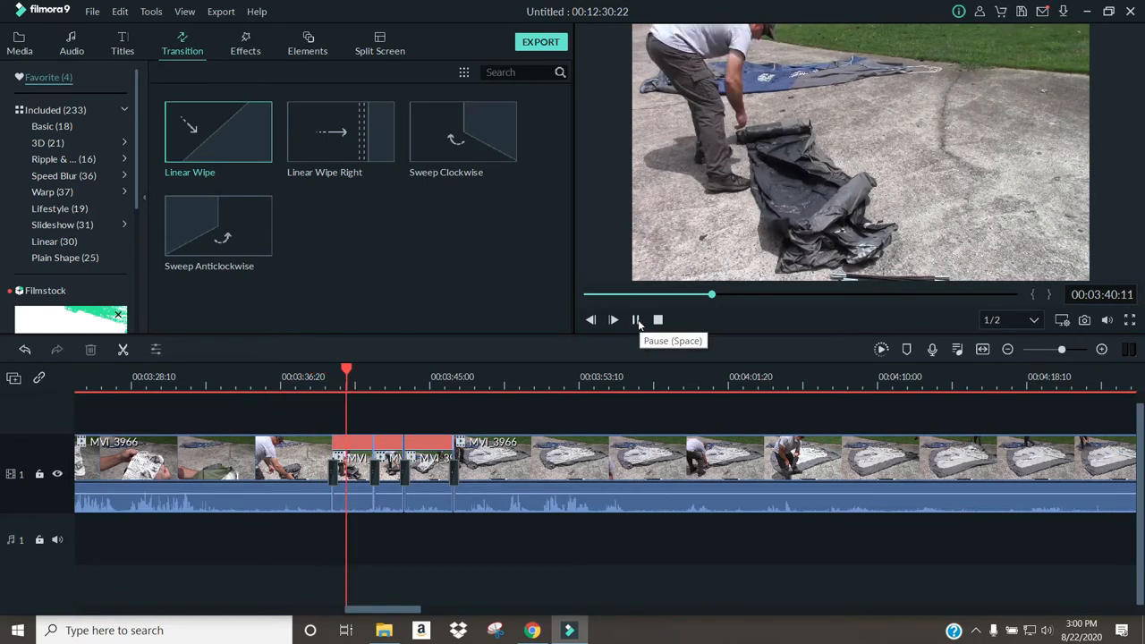
left_click(636, 319)
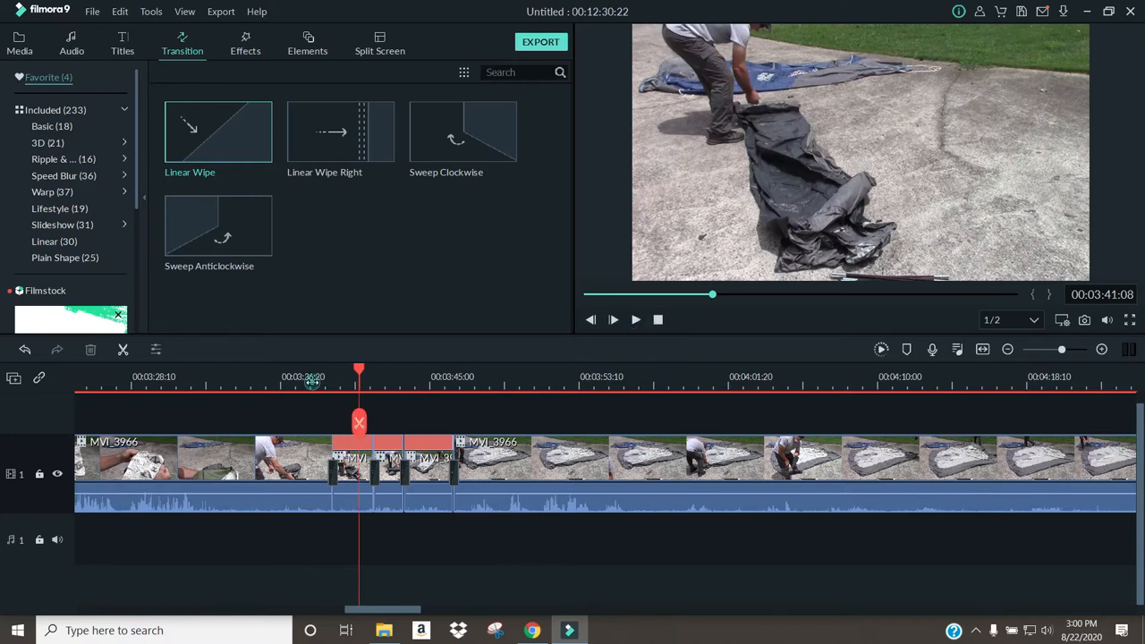
left_click(312, 380)
left_click(636, 319)
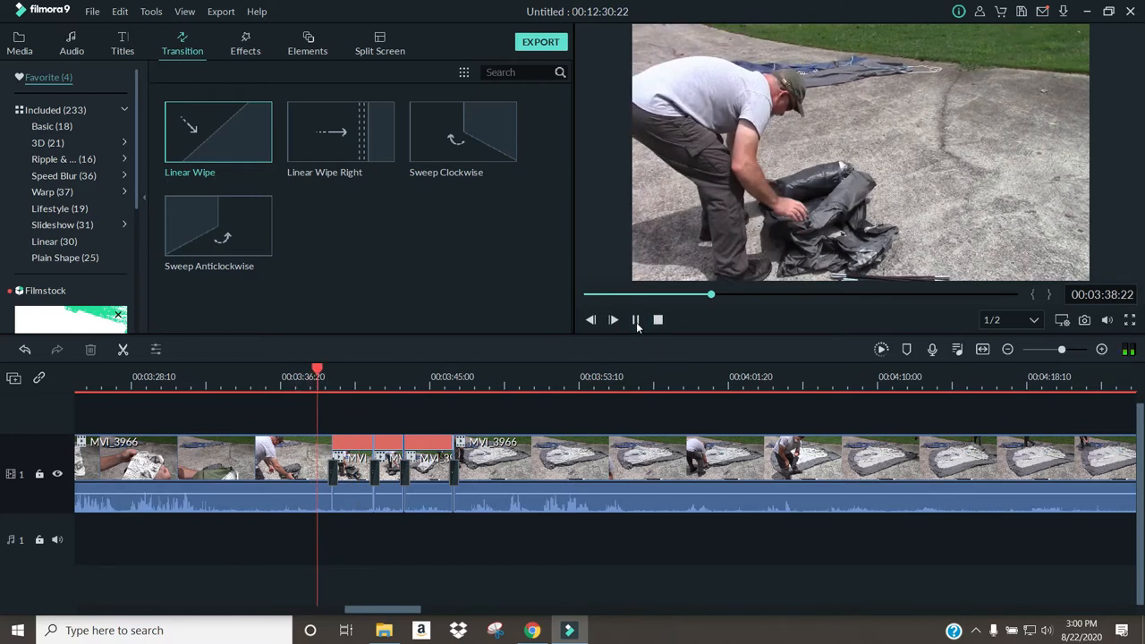
left_click(636, 320)
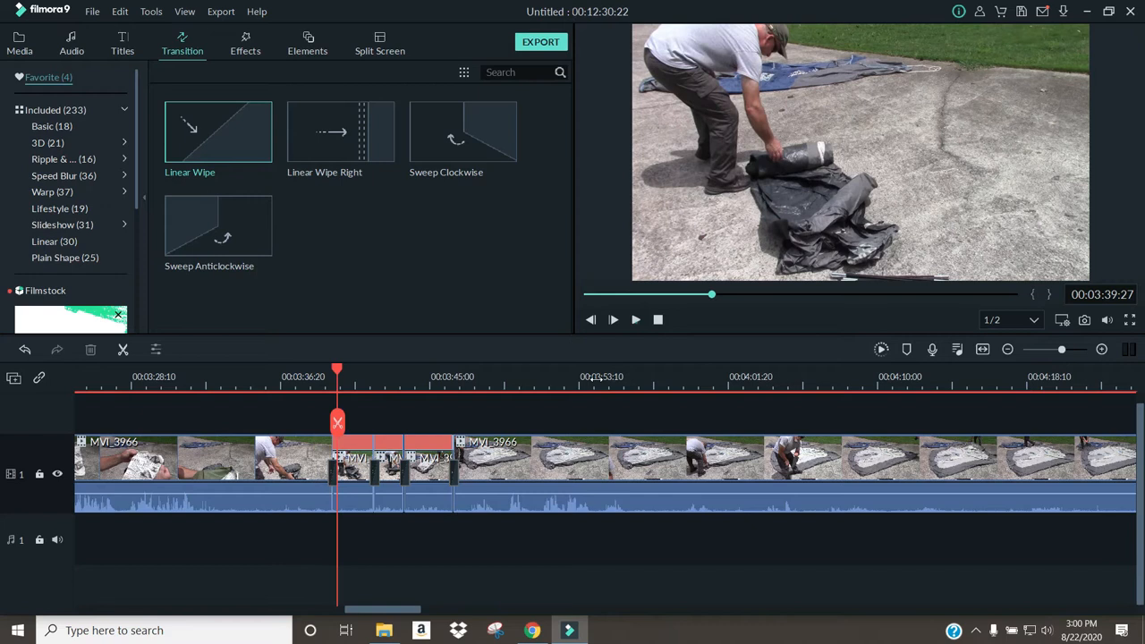
left_click(26, 350)
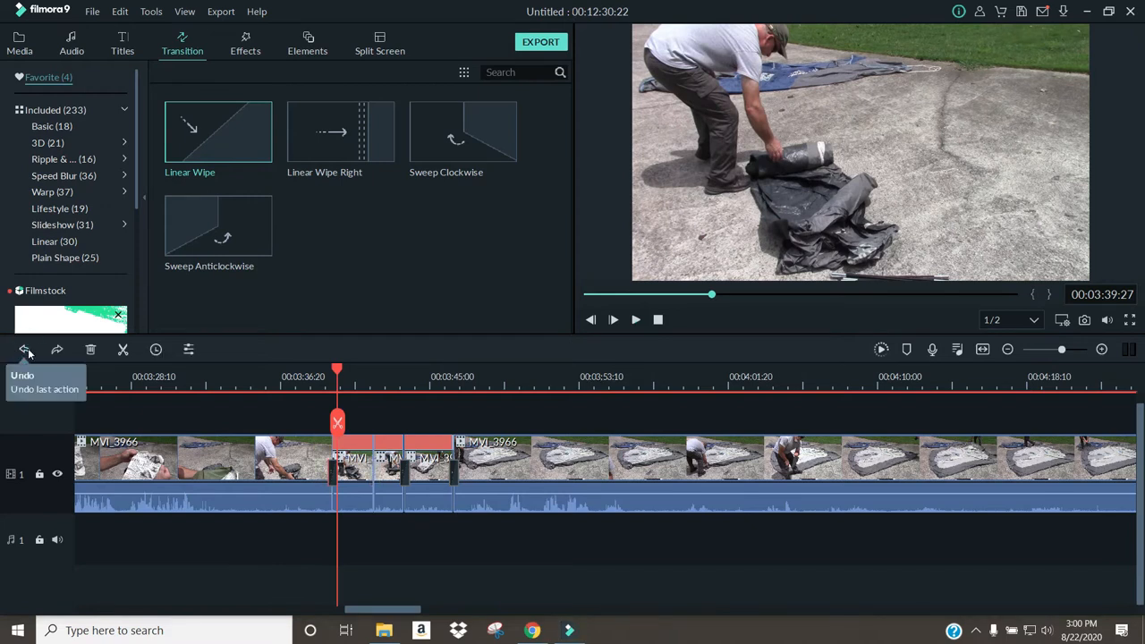
left_click(26, 349)
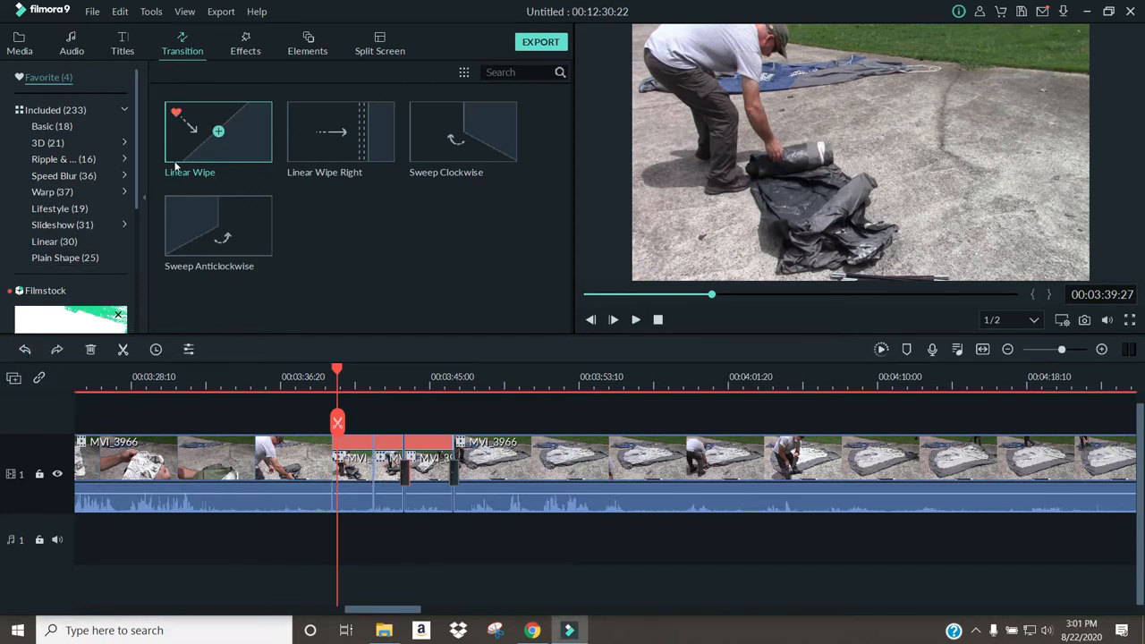
left_click_drag(244, 152, 417, 486)
Play back the edited section, split the normal-speed clip at 00:03:56:15 and 00:03:59:02, and ripple-delete the piece between the cuts
left_click(296, 367)
left_click(636, 319)
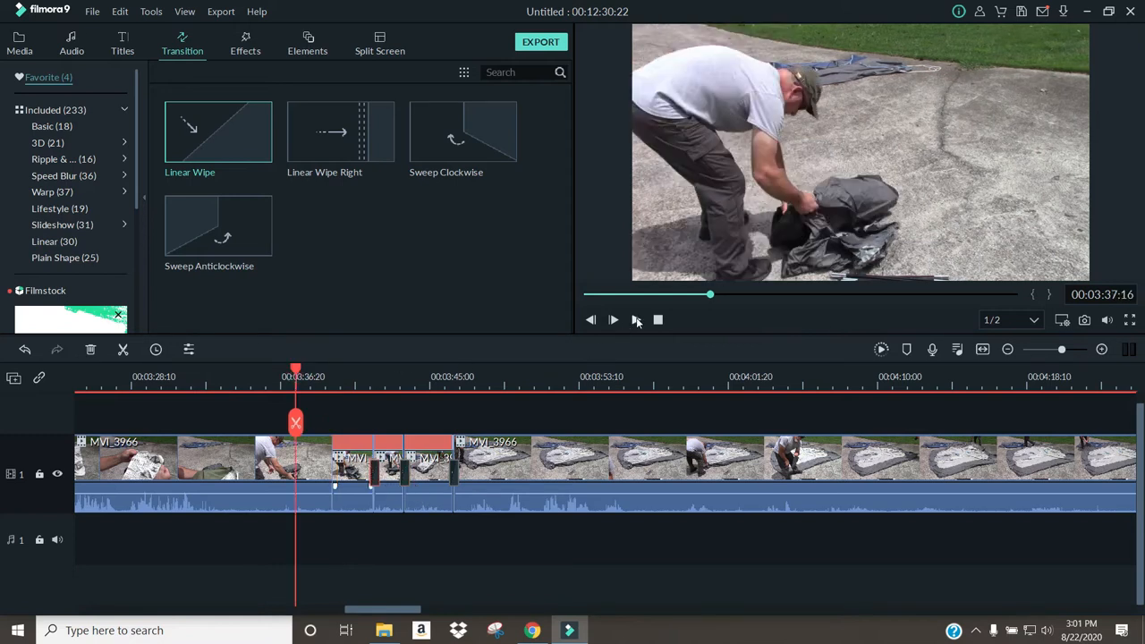
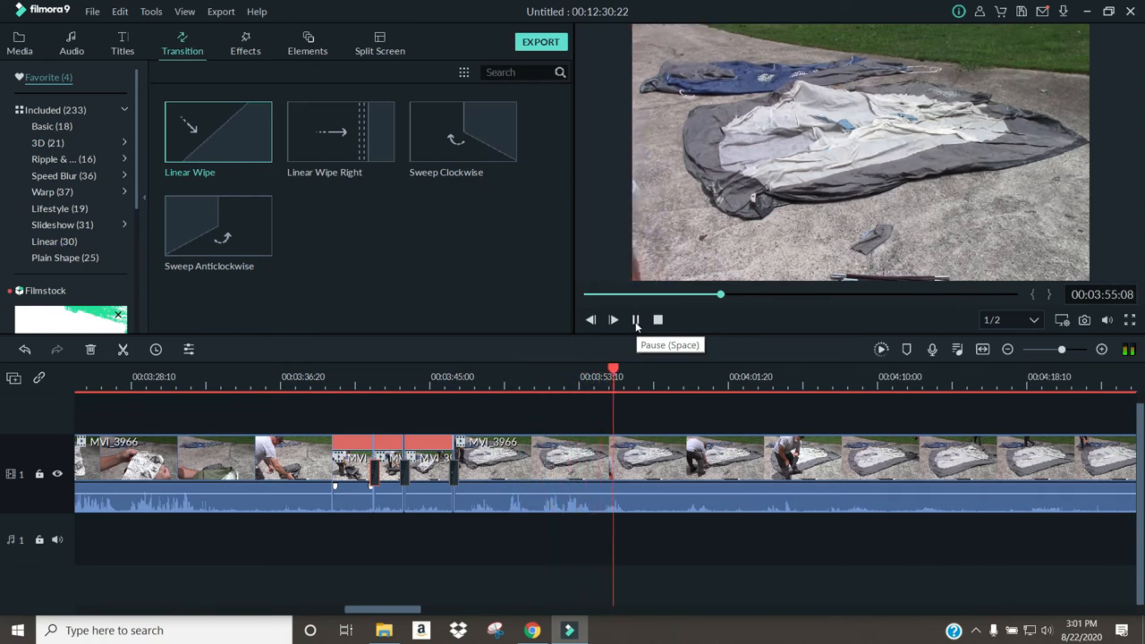
left_click(637, 321)
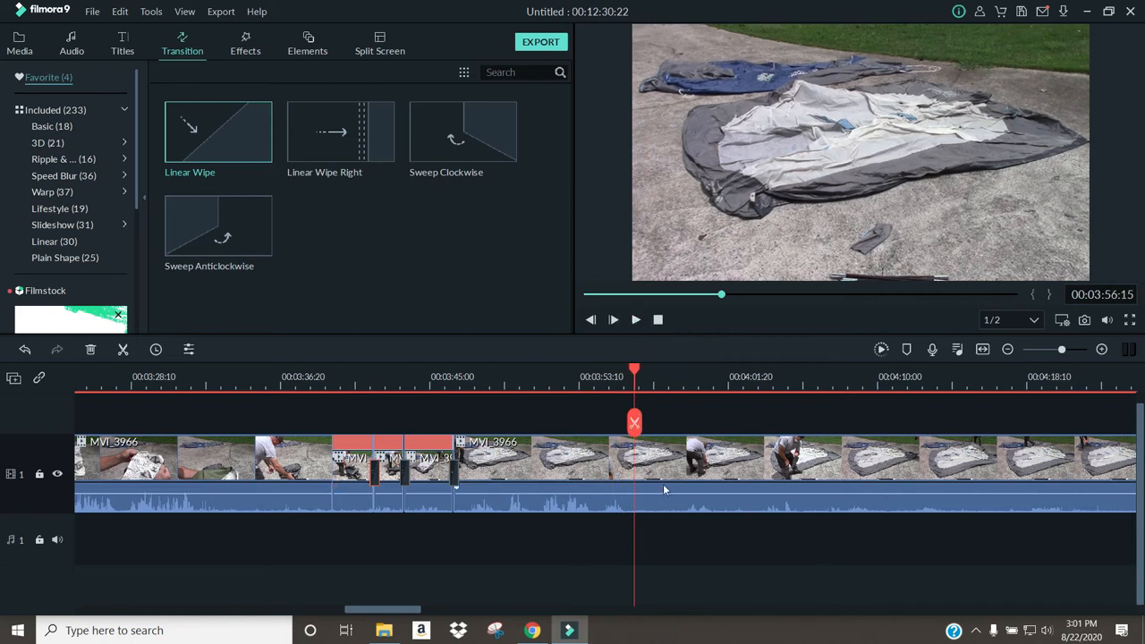
left_click_drag(405, 611, 429, 611)
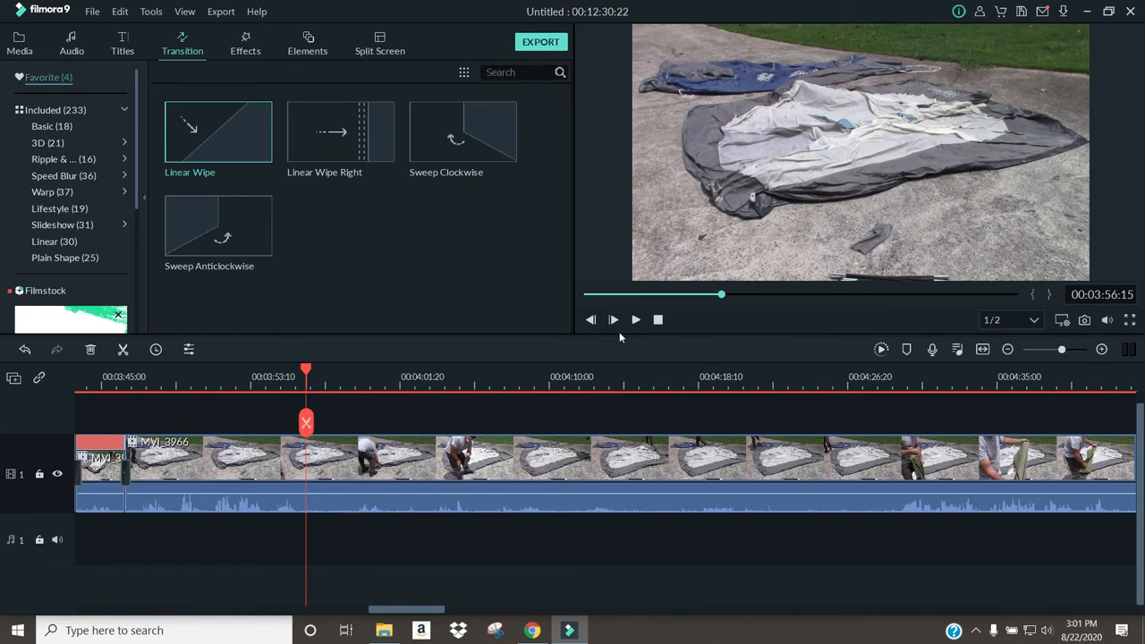
left_click(306, 424)
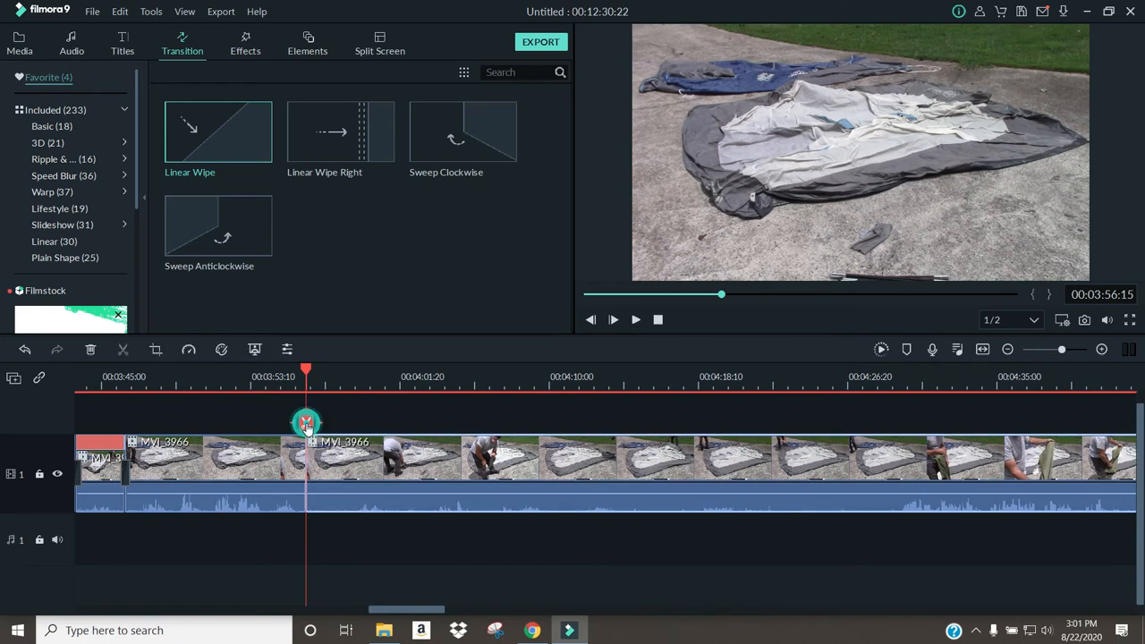
left_click_drag(308, 374, 353, 384)
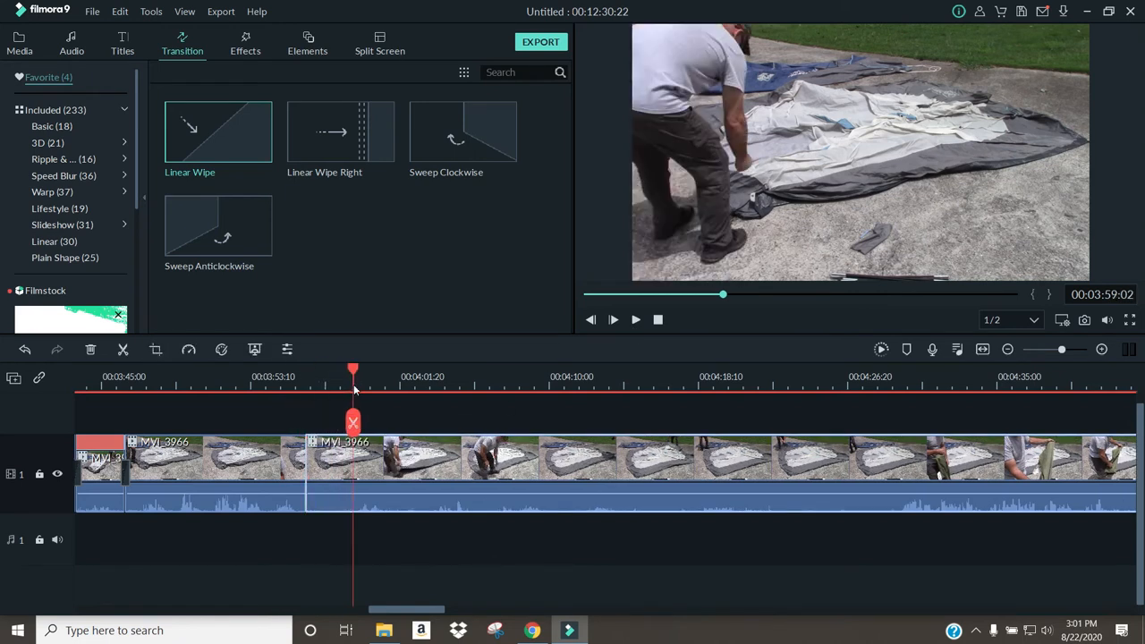
left_click(353, 423)
left_click(331, 475)
right_click(331, 474)
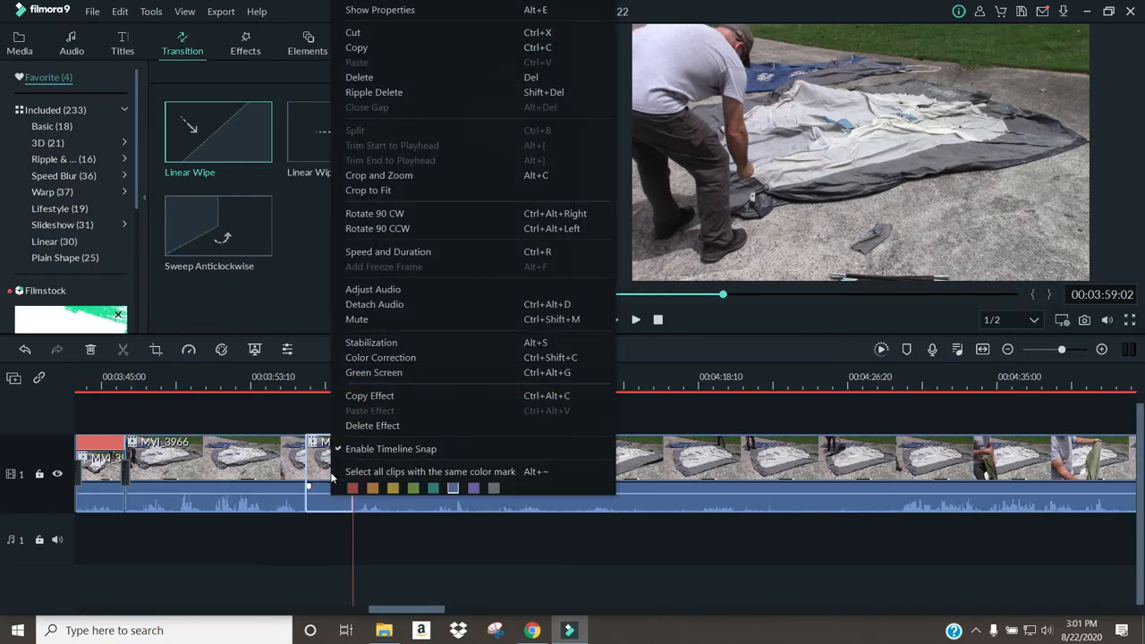
left_click(394, 82)
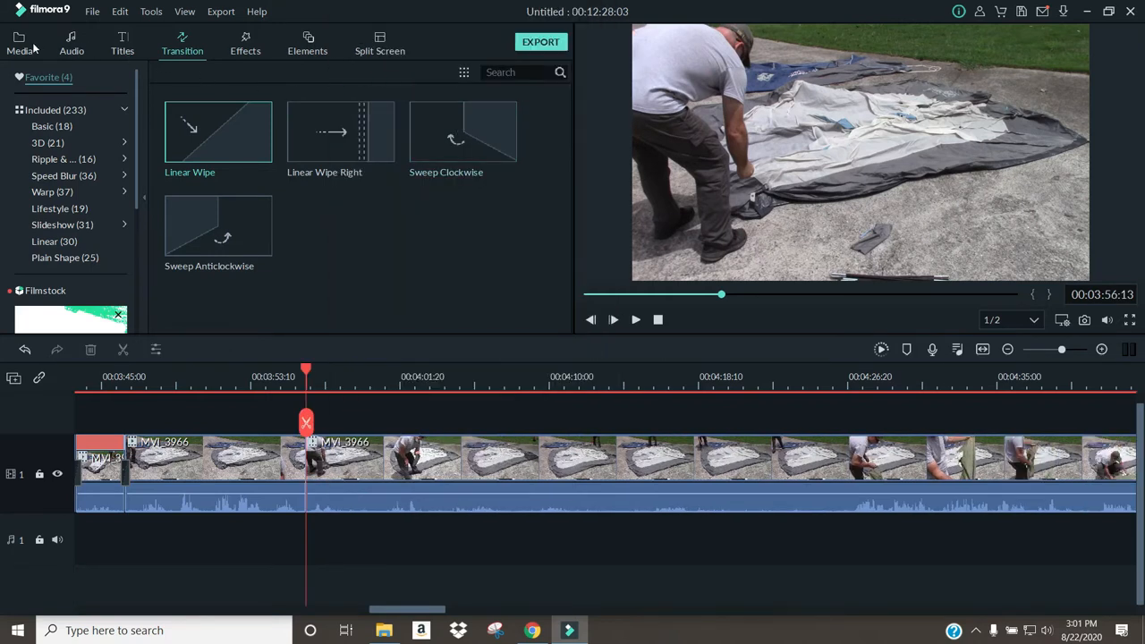
Add a Linear Wipe transition at the 00:03:56:13 cut and preview it from just before the cut
left_click_drag(241, 331, 296, 464)
left_click(281, 376)
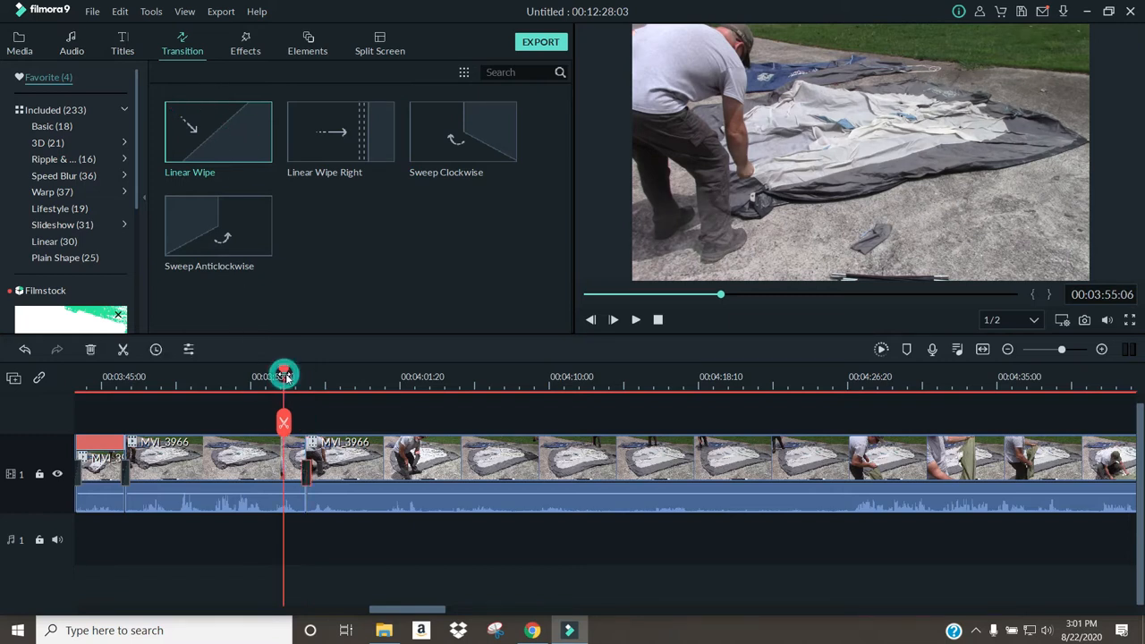
left_click(635, 320)
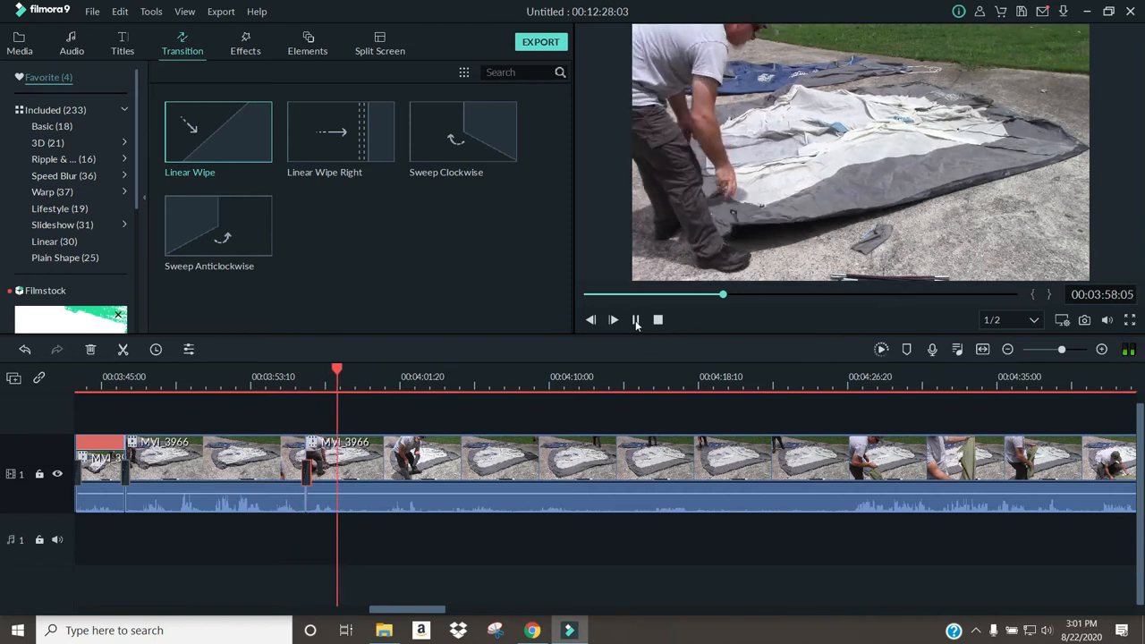
left_click(636, 320)
Split the clip at 00:03:58:22 and 00:04:25:02 and set the speed of the section between to 2.50
left_click(347, 434)
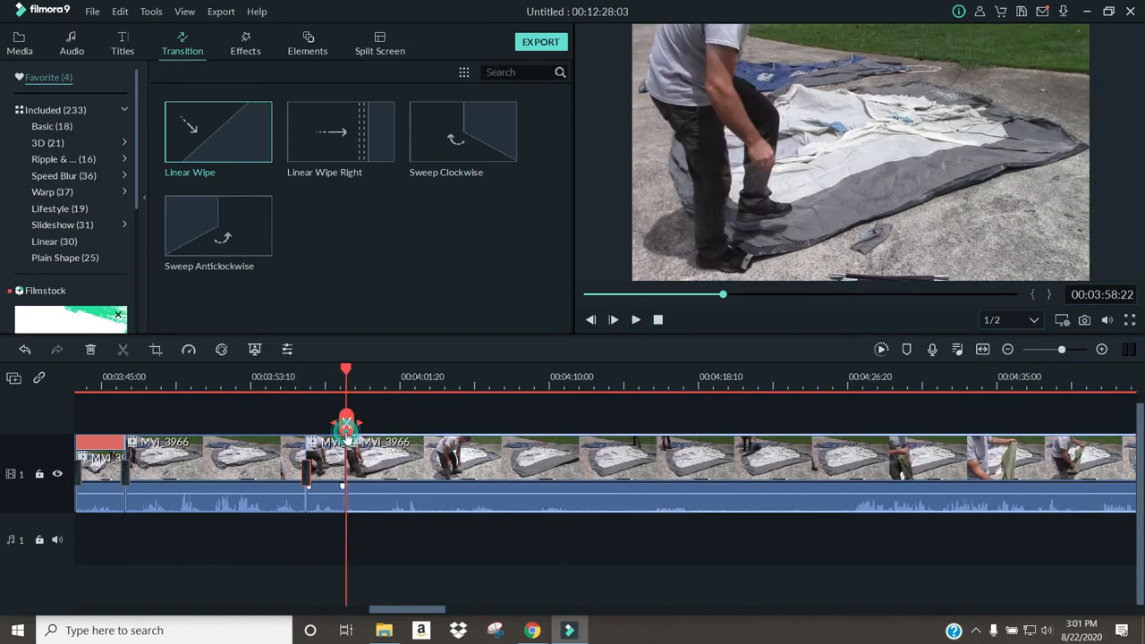
left_click_drag(349, 374, 820, 450)
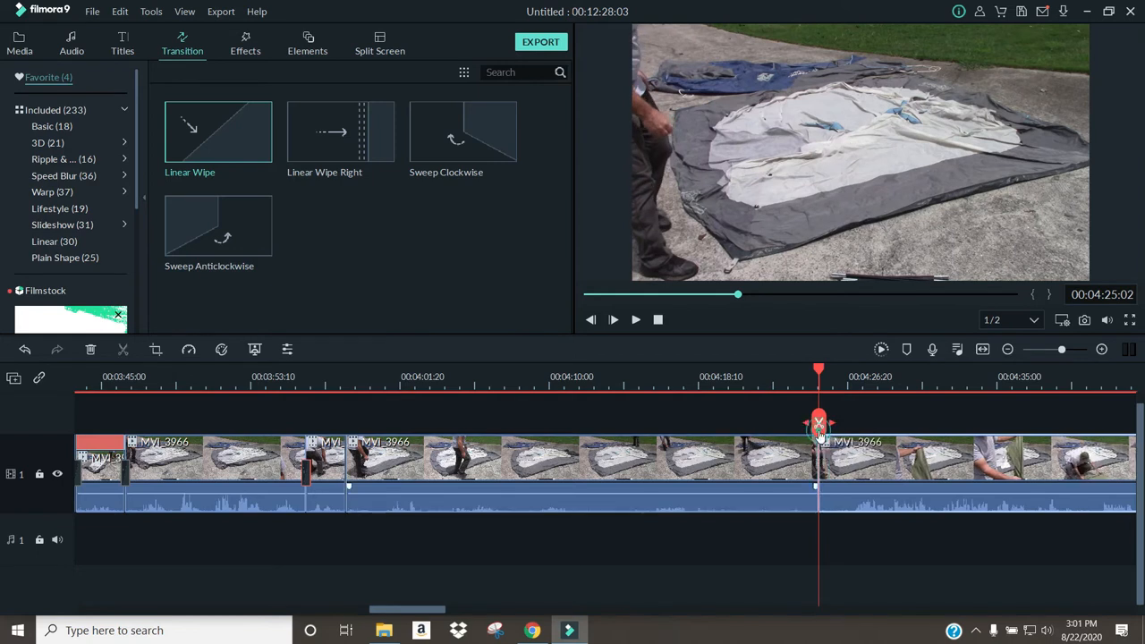
right_click(681, 475)
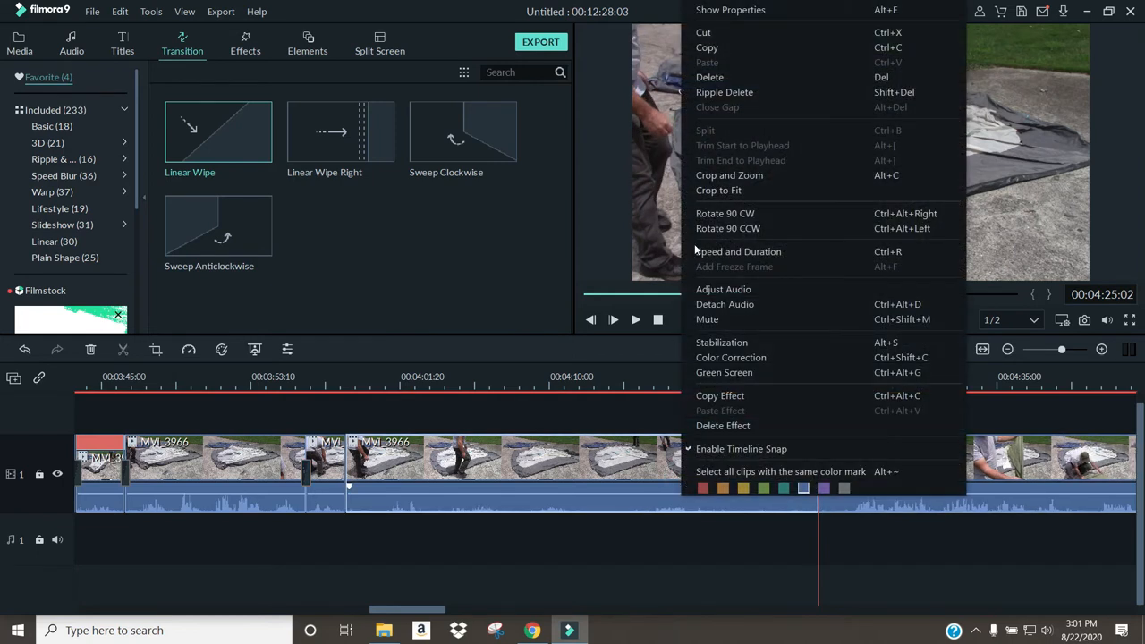
left_click(735, 252)
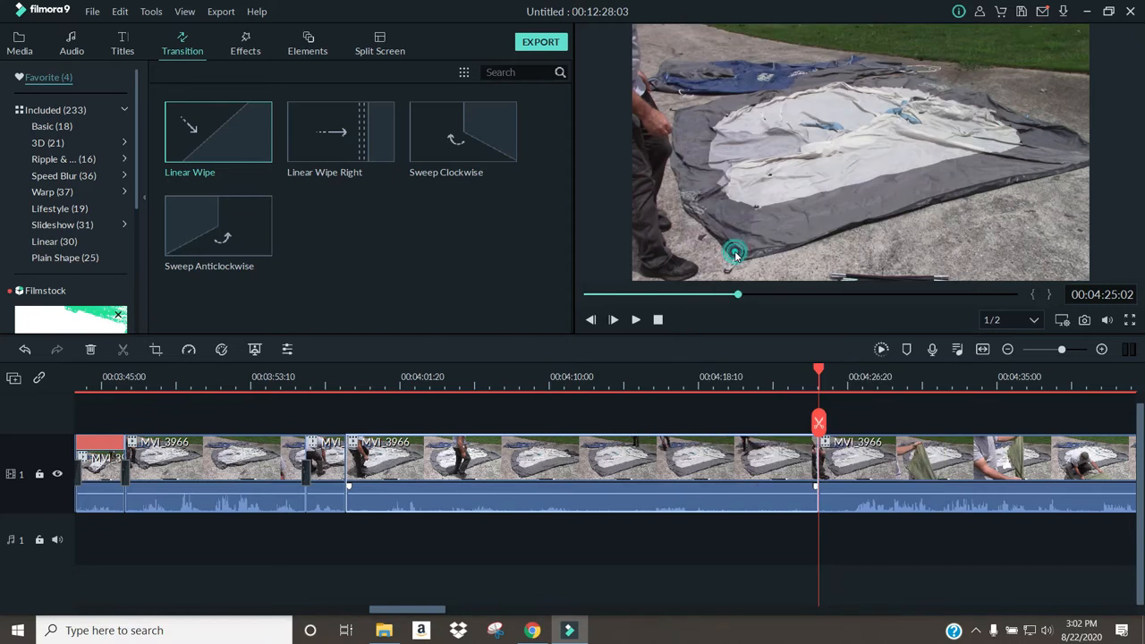
double_click(680, 225)
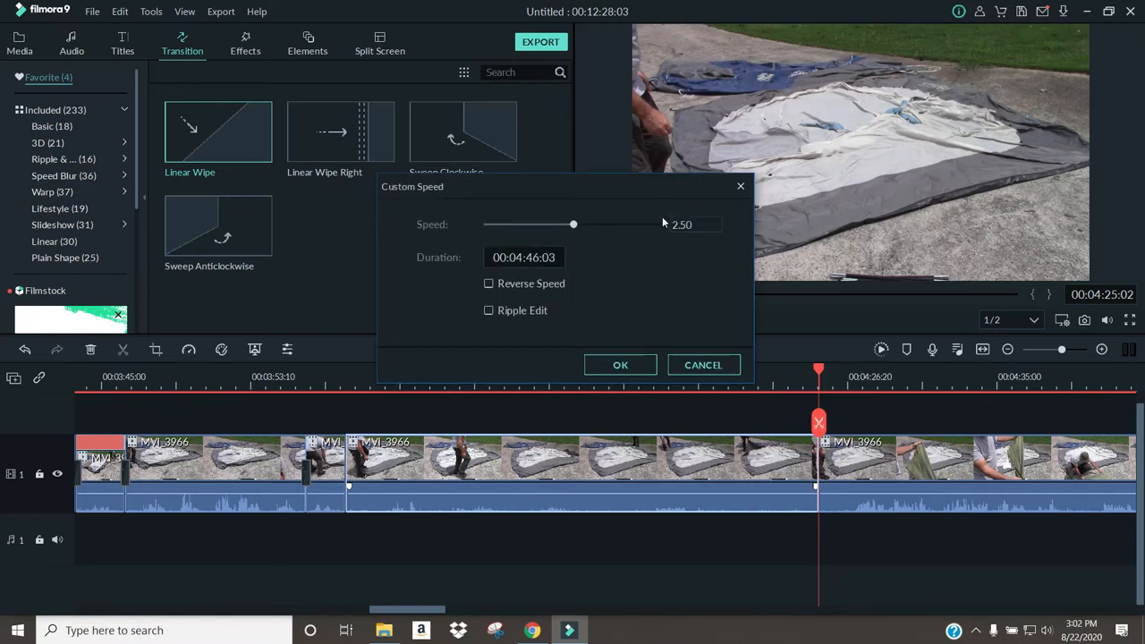
left_click(619, 367)
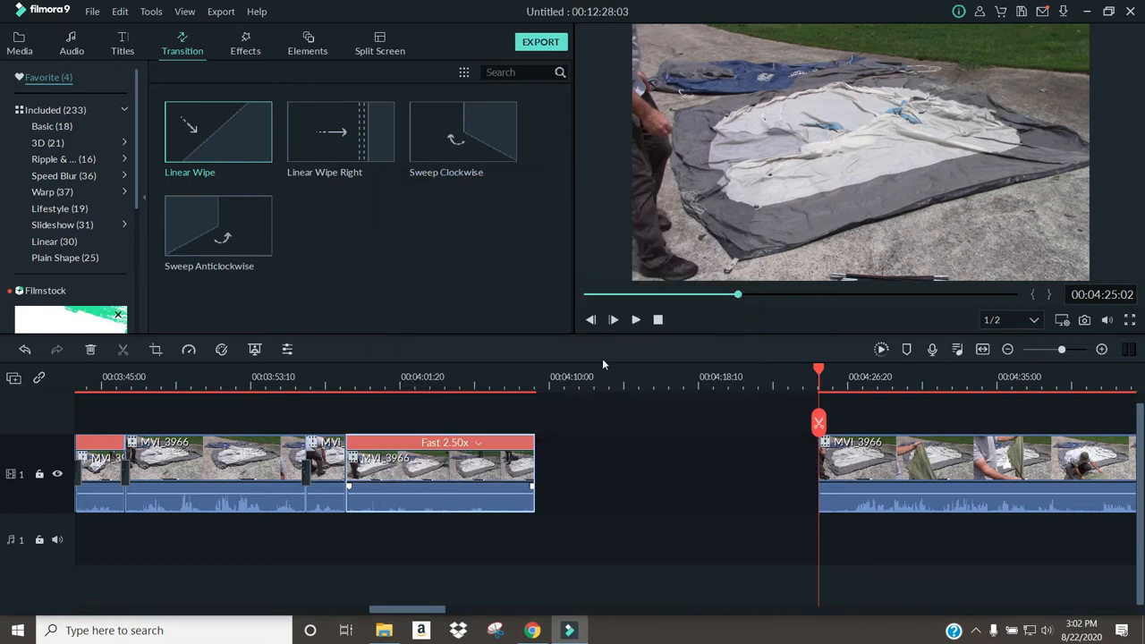
Close the gap after the newly sped-up section and return the playhead to 00:03:57:12
left_click(750, 464)
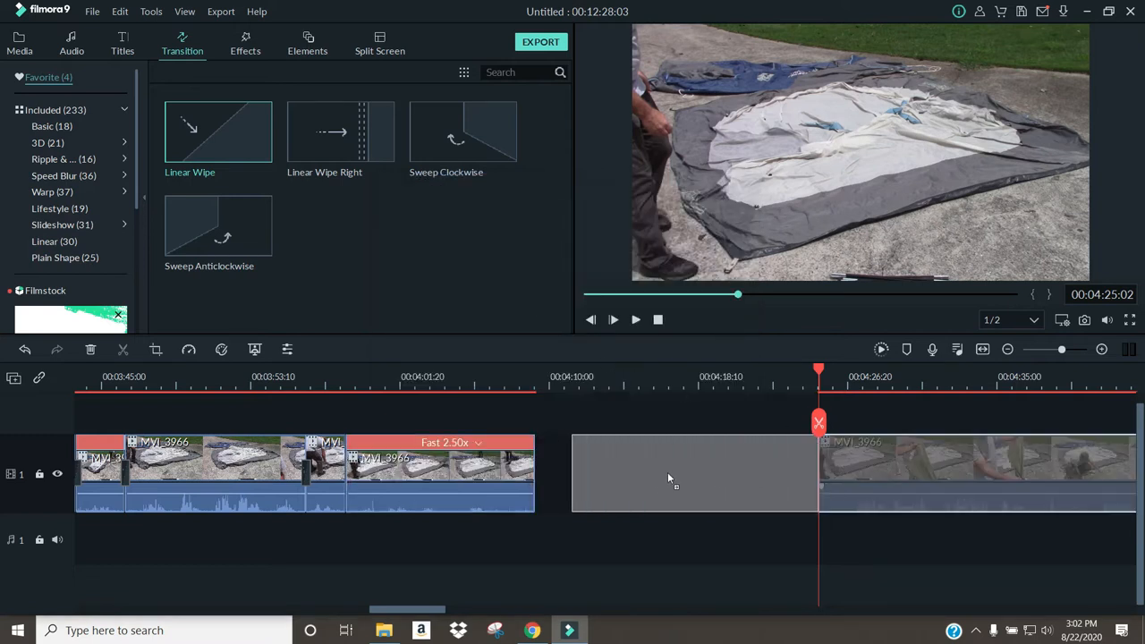
key("Delete")
left_click(324, 379)
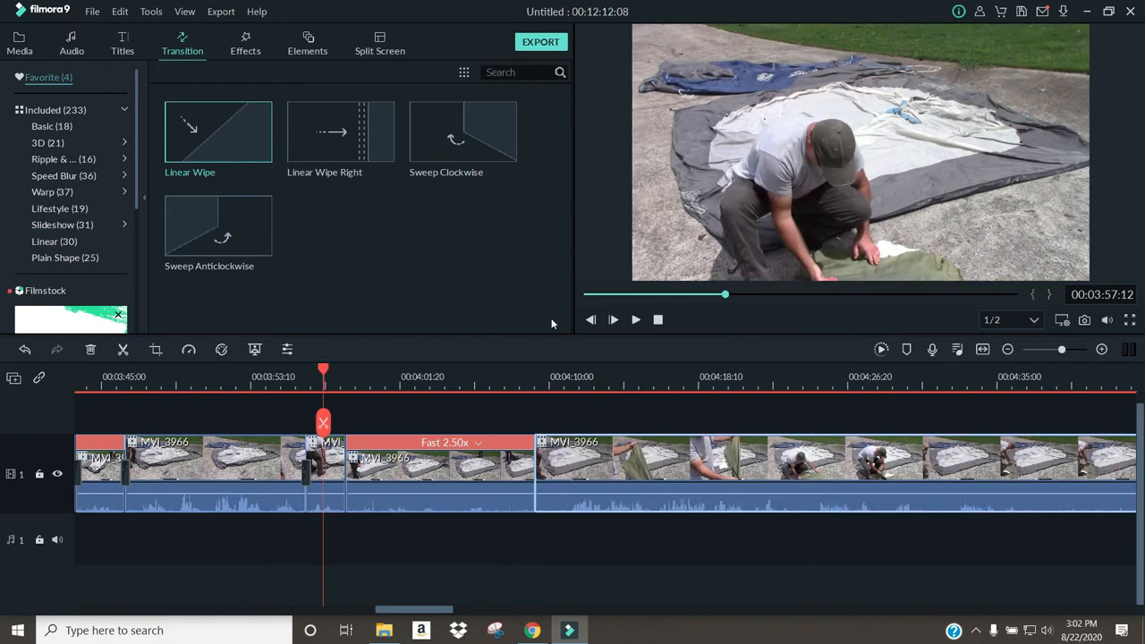
Play back the newly sped-up 2.50x section and the start of the normal-speed clip that follows it
left_click(635, 321)
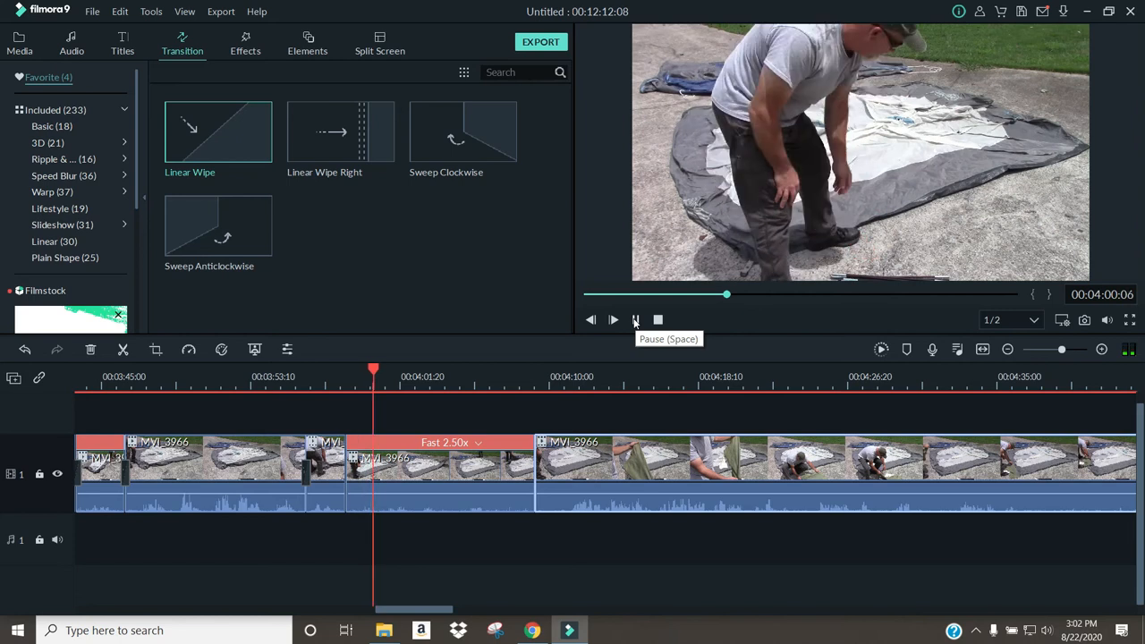
left_click(635, 320)
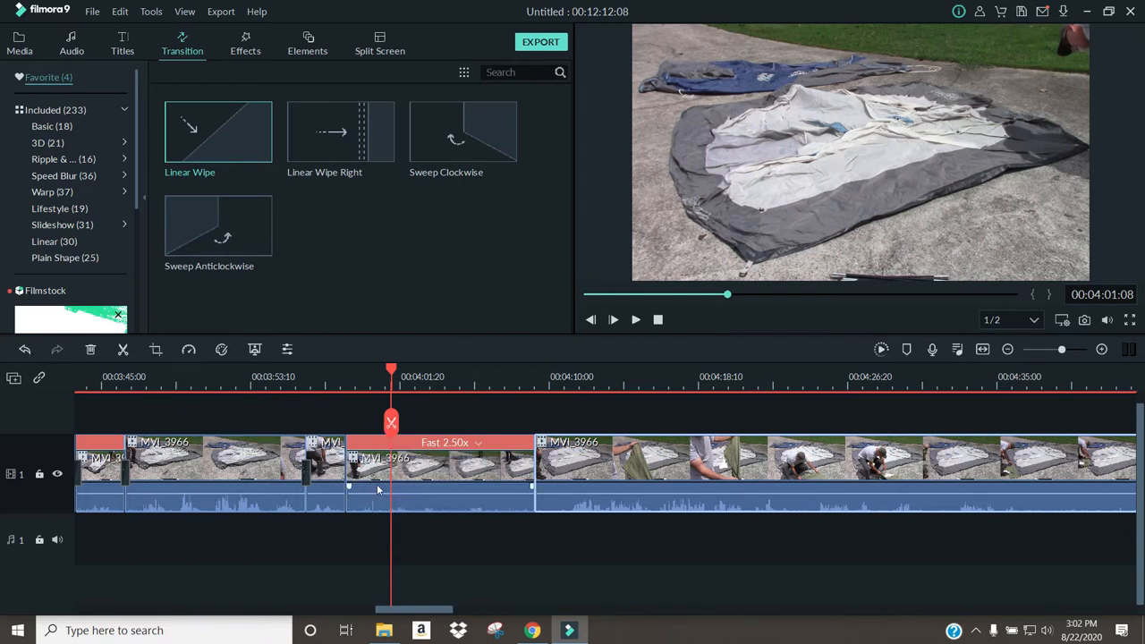
left_click_drag(391, 377, 359, 374)
left_click(634, 320)
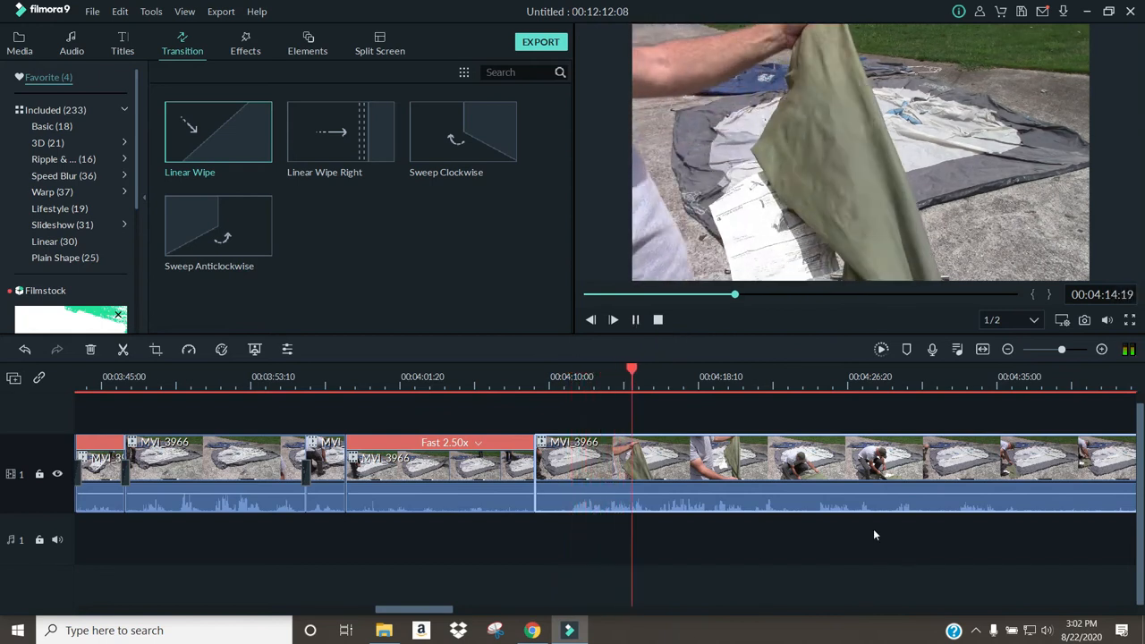
left_click_drag(399, 604, 458, 617)
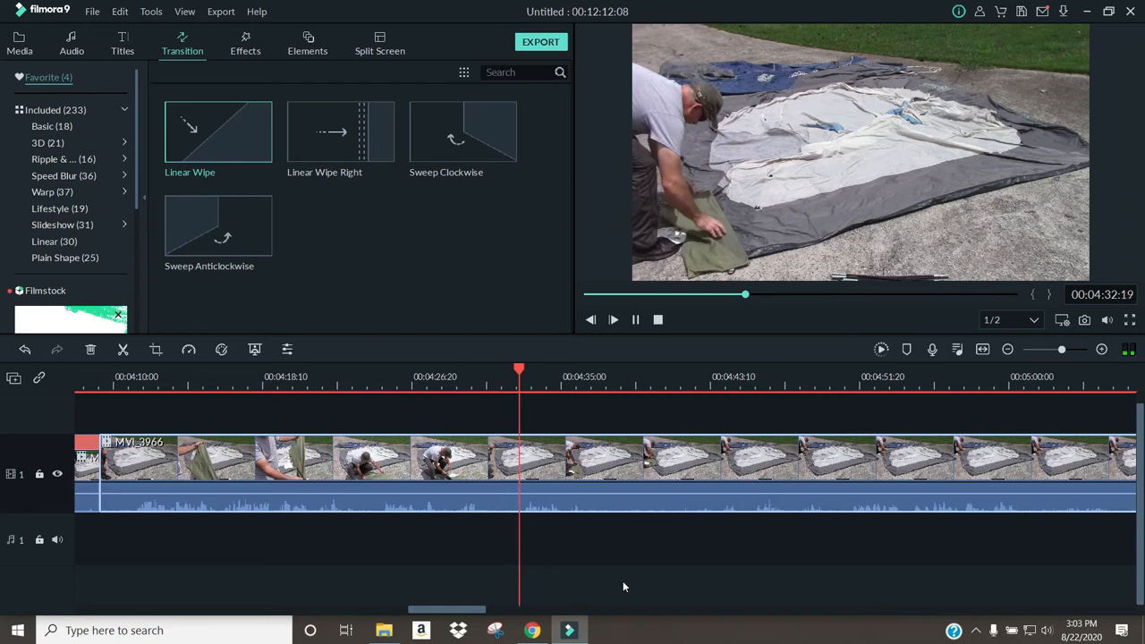
Find the end of the quiet passage by playback and split the clip at 00:04:36:13 and 00:04:32:12
left_click(634, 321)
left_click(634, 320)
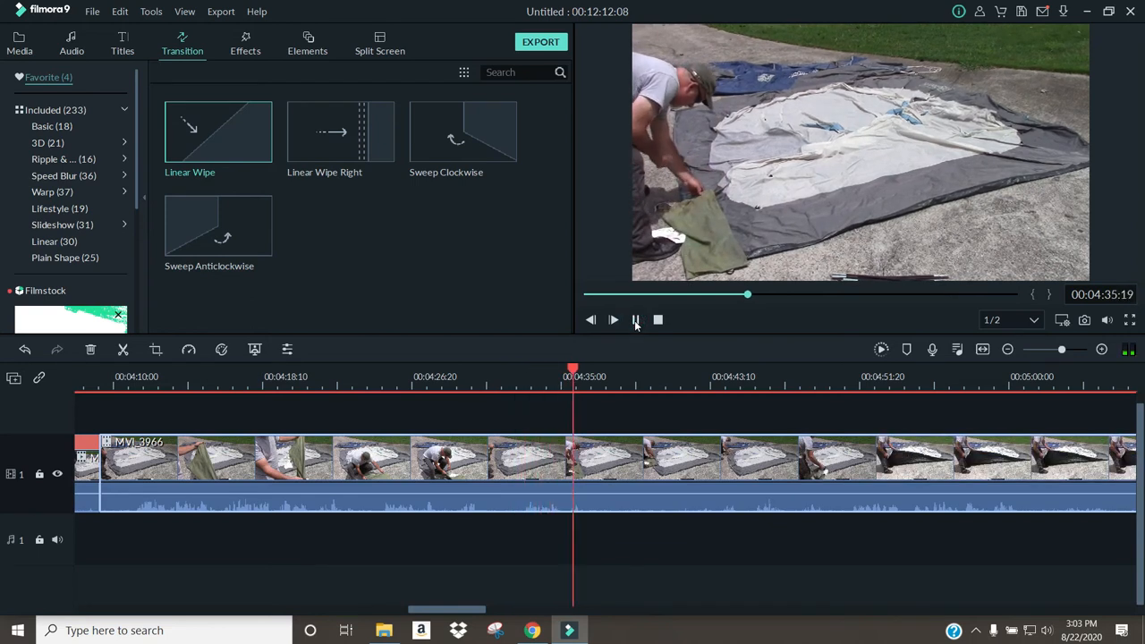
left_click(634, 320)
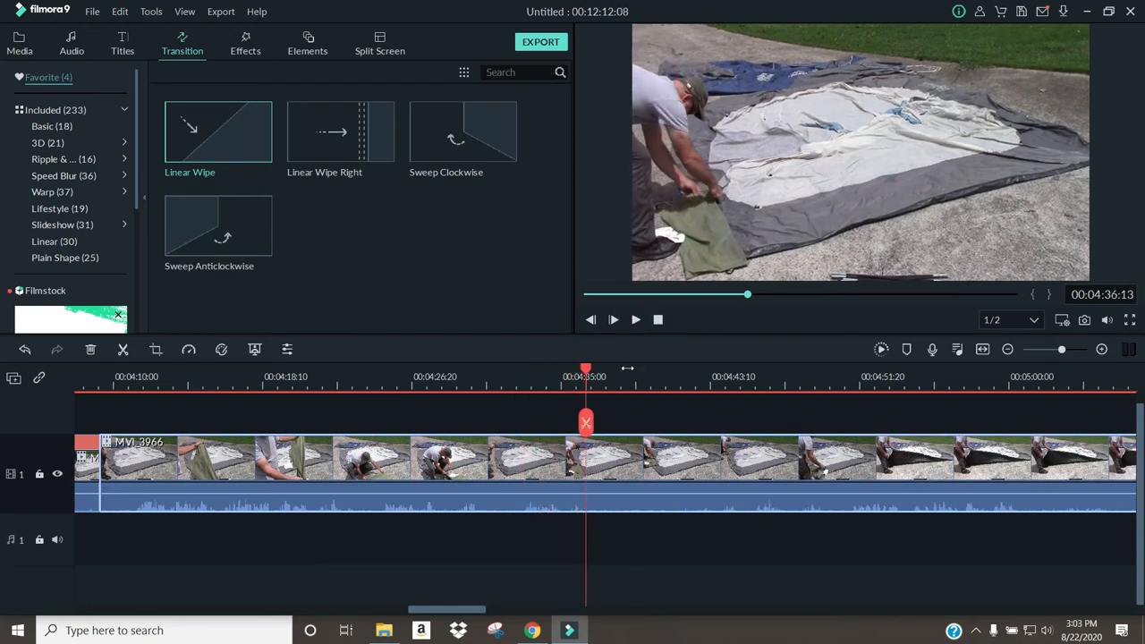
left_click(586, 424)
left_click_drag(590, 371, 514, 379)
left_click(516, 429)
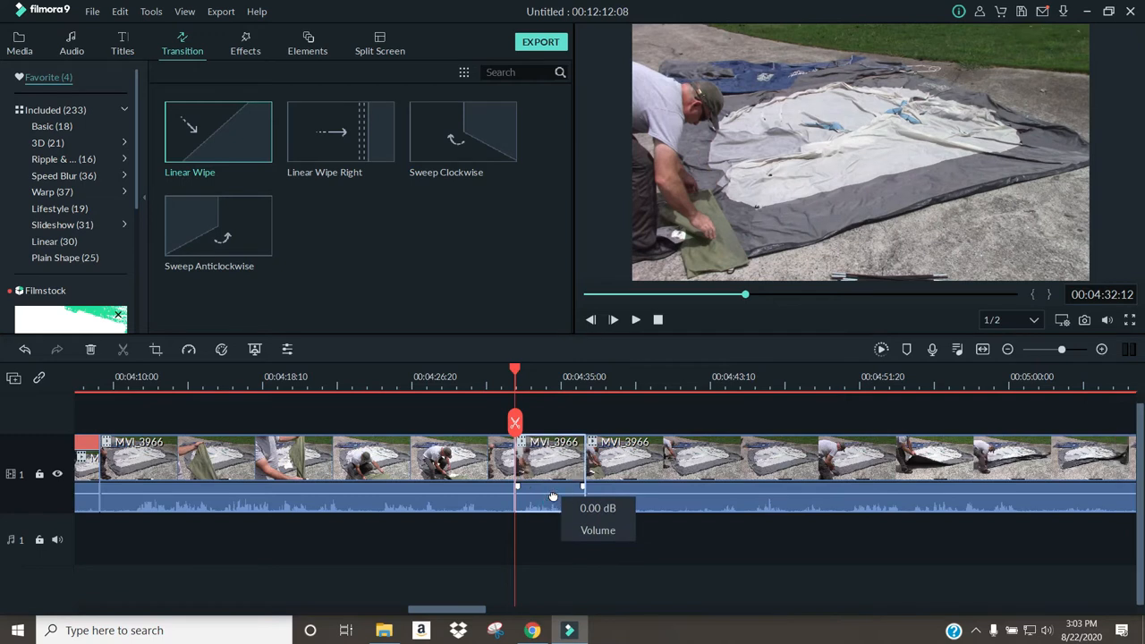
Raise the volume of the short clip between the two new cuts to 4.55 dB and play it back from 00:04:29:21
left_click_drag(552, 496, 555, 496)
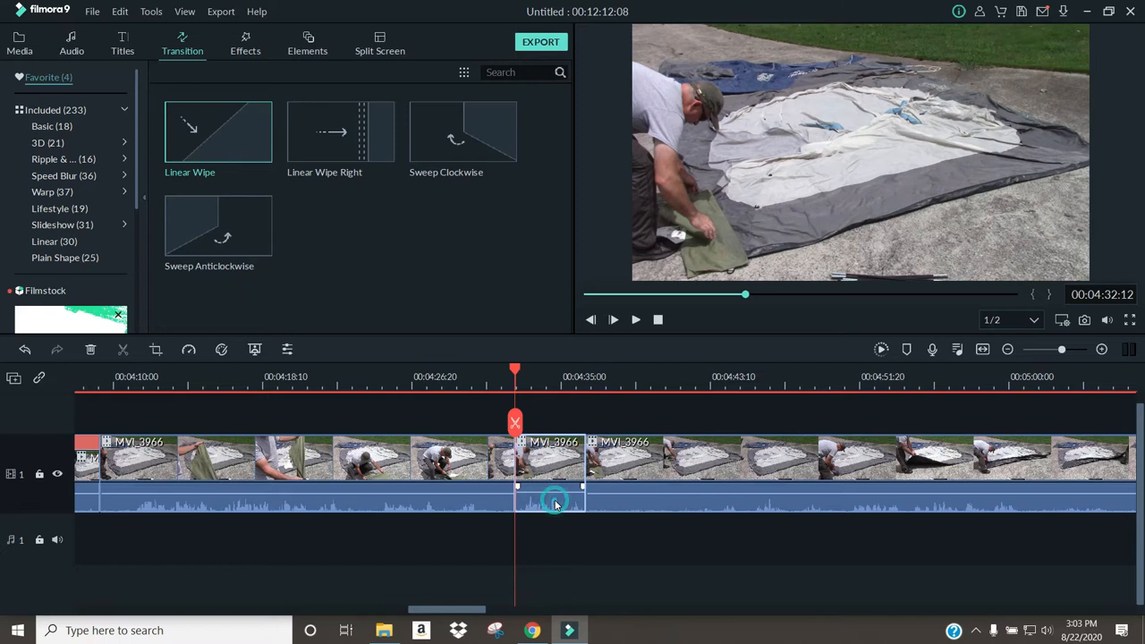
double_click(555, 504)
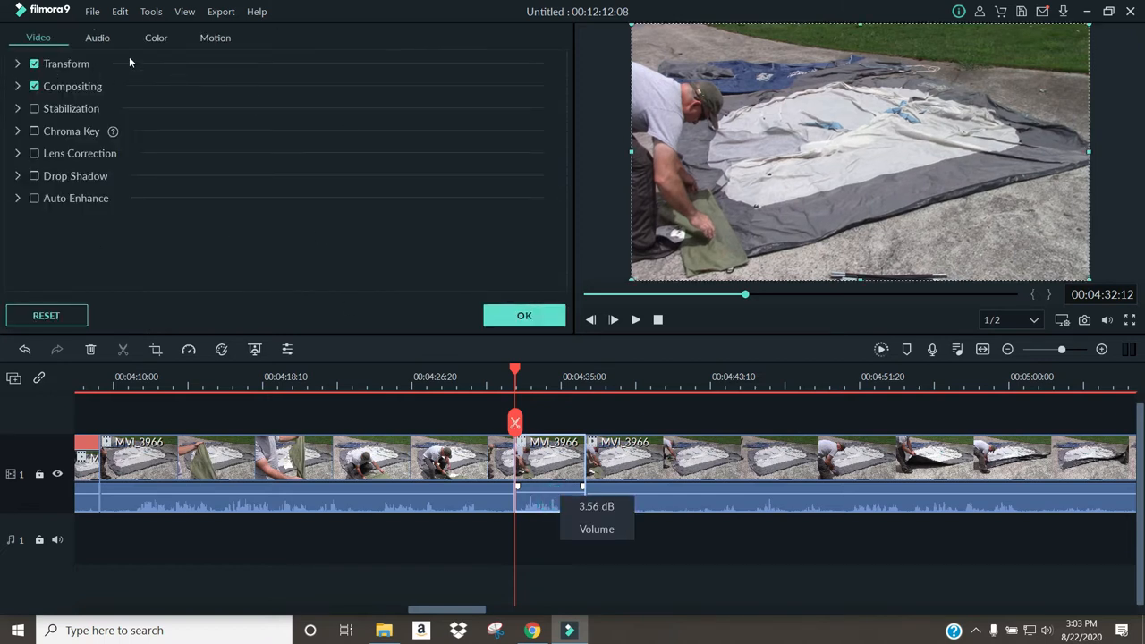
left_click(98, 40)
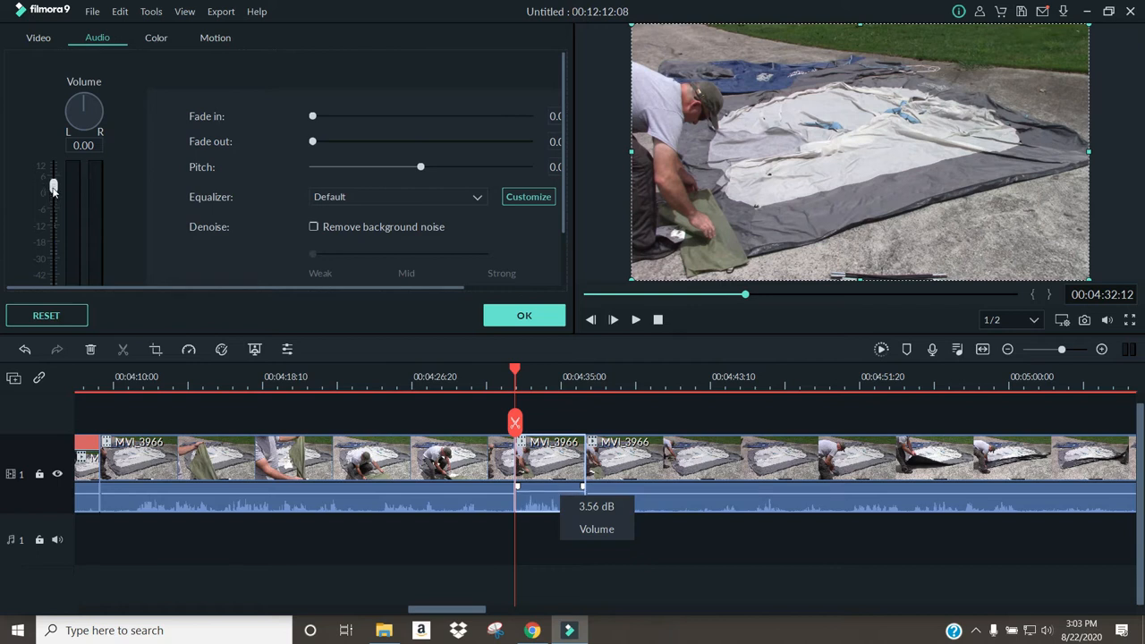
left_click(467, 376)
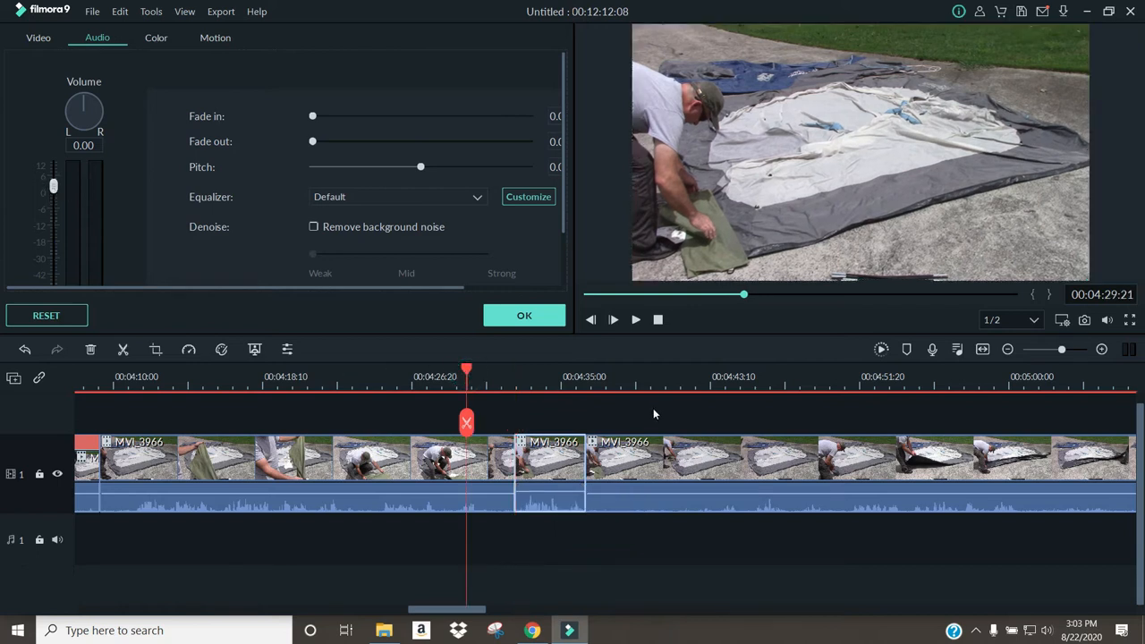
left_click(634, 319)
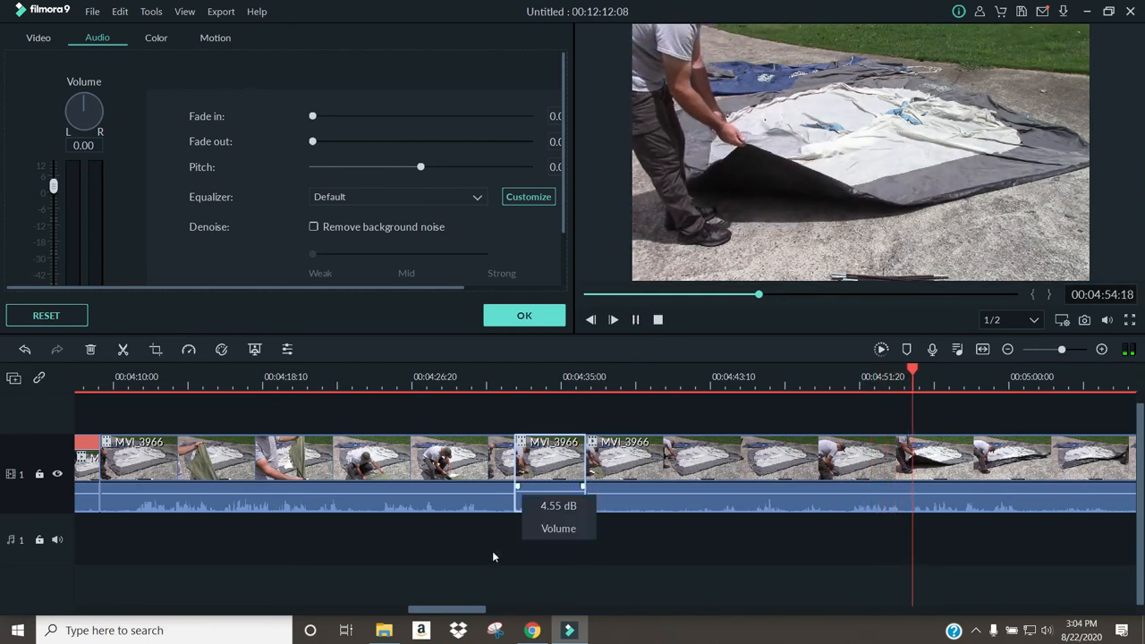
Split the following clip at 00:05:01:06 and raise the volume of the section before that cut to 3.62 dB
left_click_drag(476, 612, 506, 619)
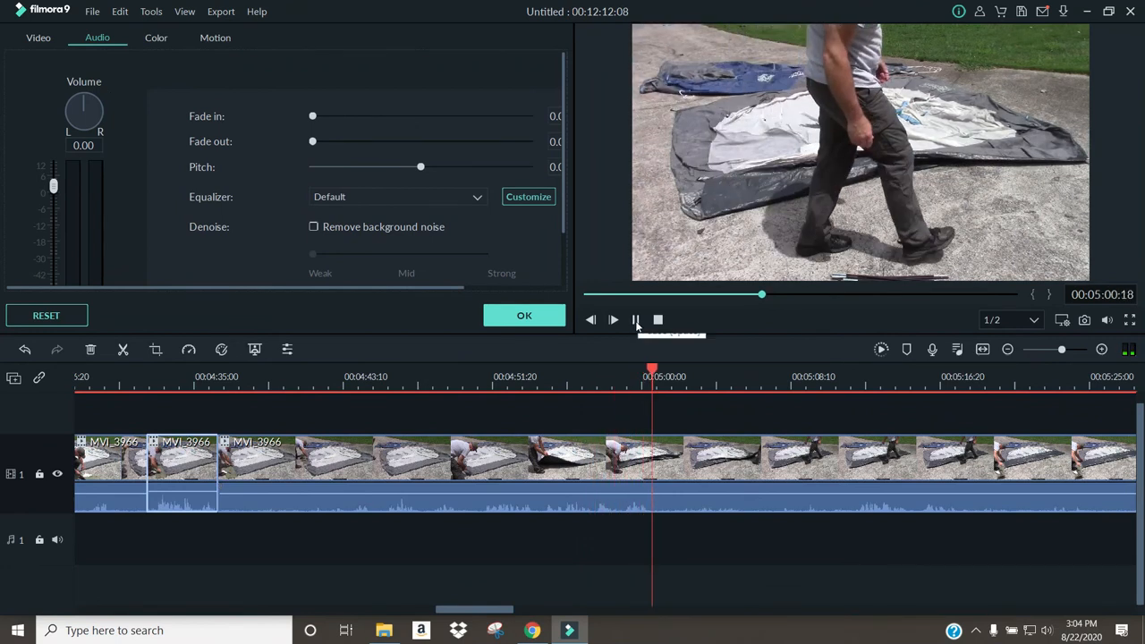
left_click(636, 321)
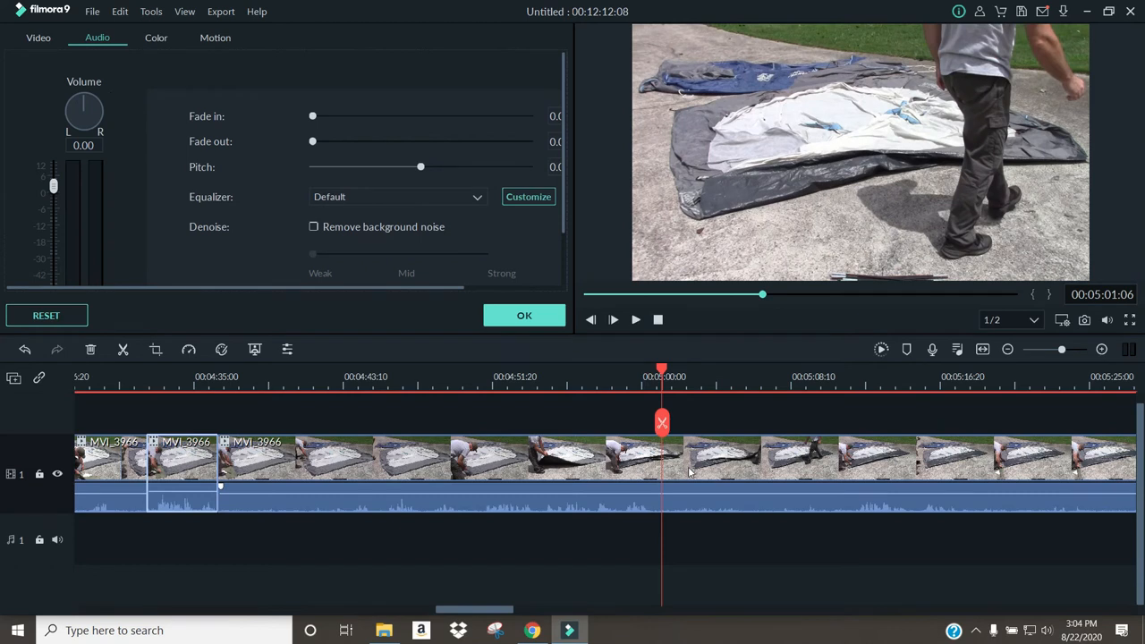
left_click(663, 424)
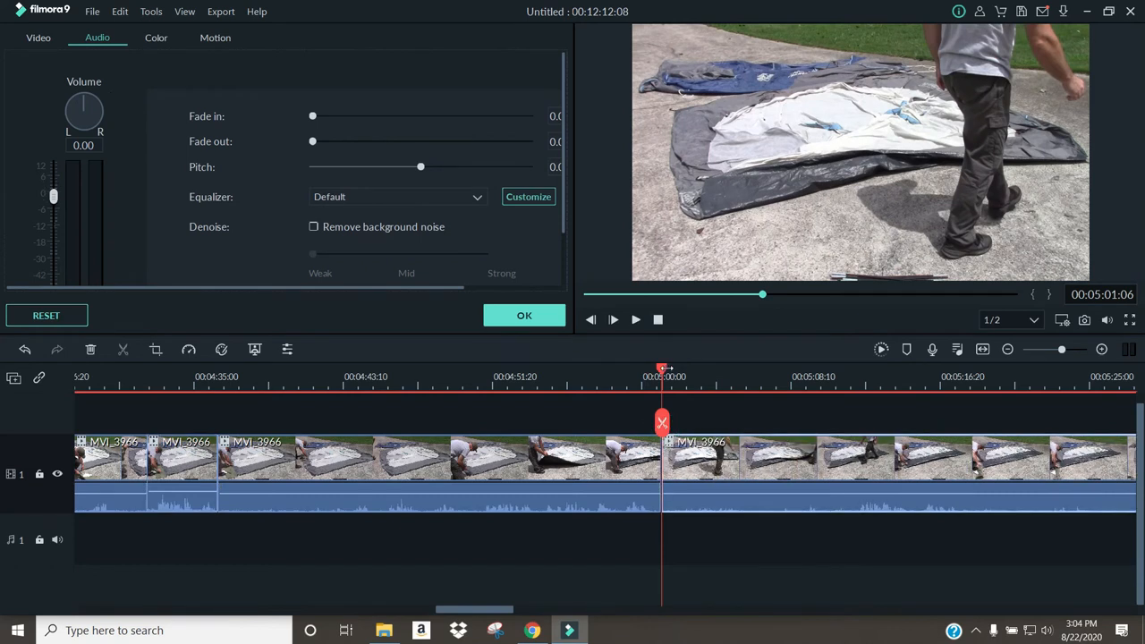
left_click(495, 510)
left_click_drag(52, 197, 52, 192)
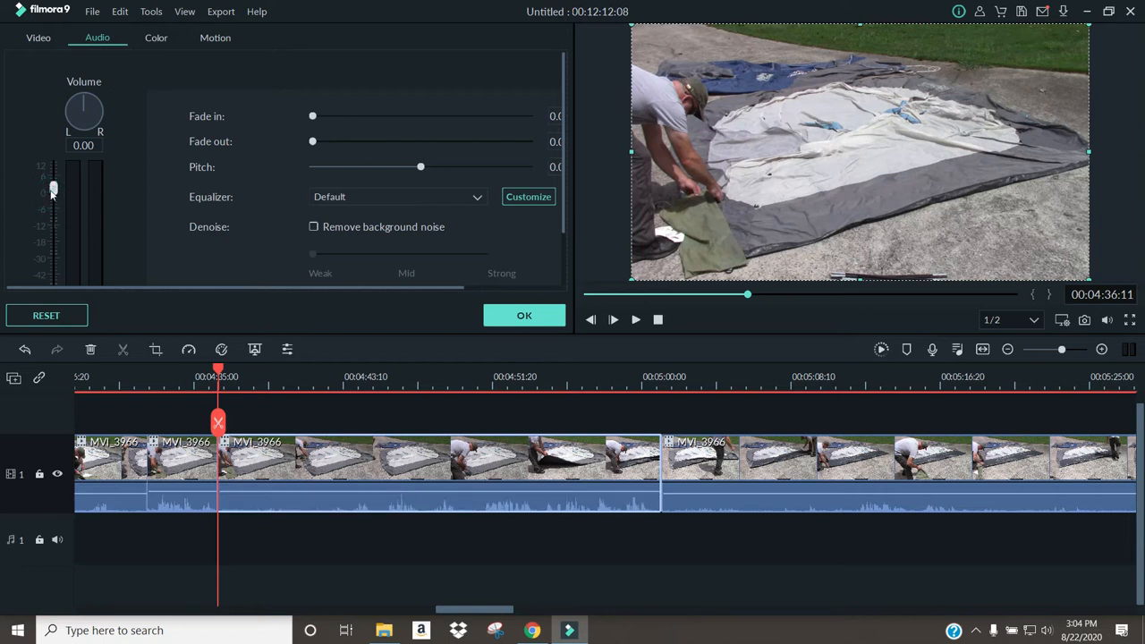
mouse_move(220, 497)
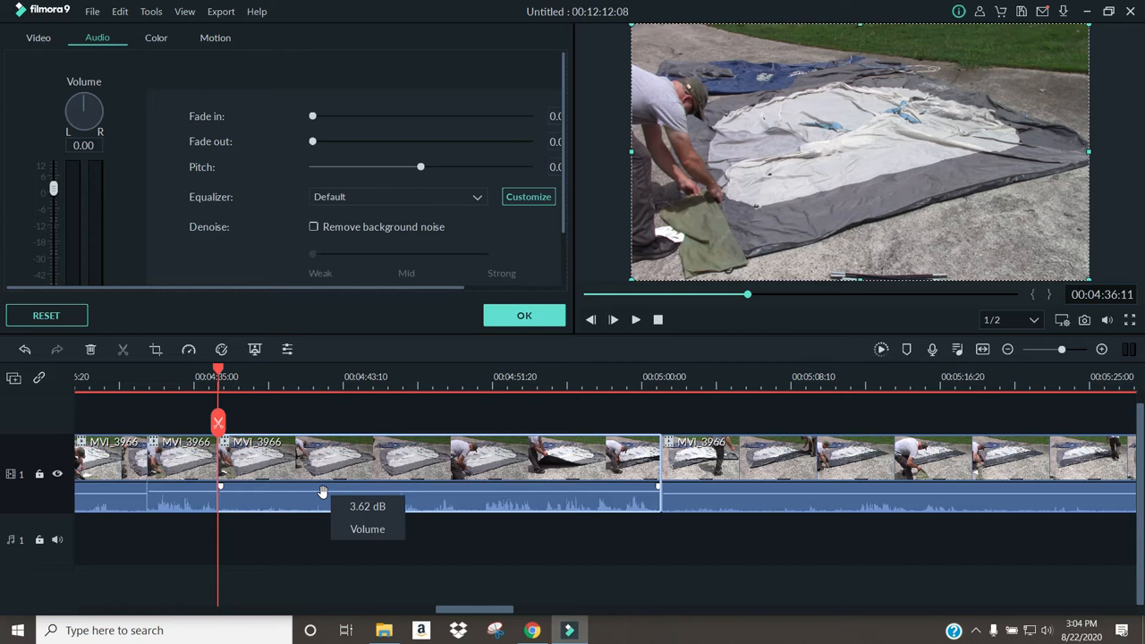
Play back the boosted section from 00:04:42:22 and raise its volume slightly further
left_click(332, 382)
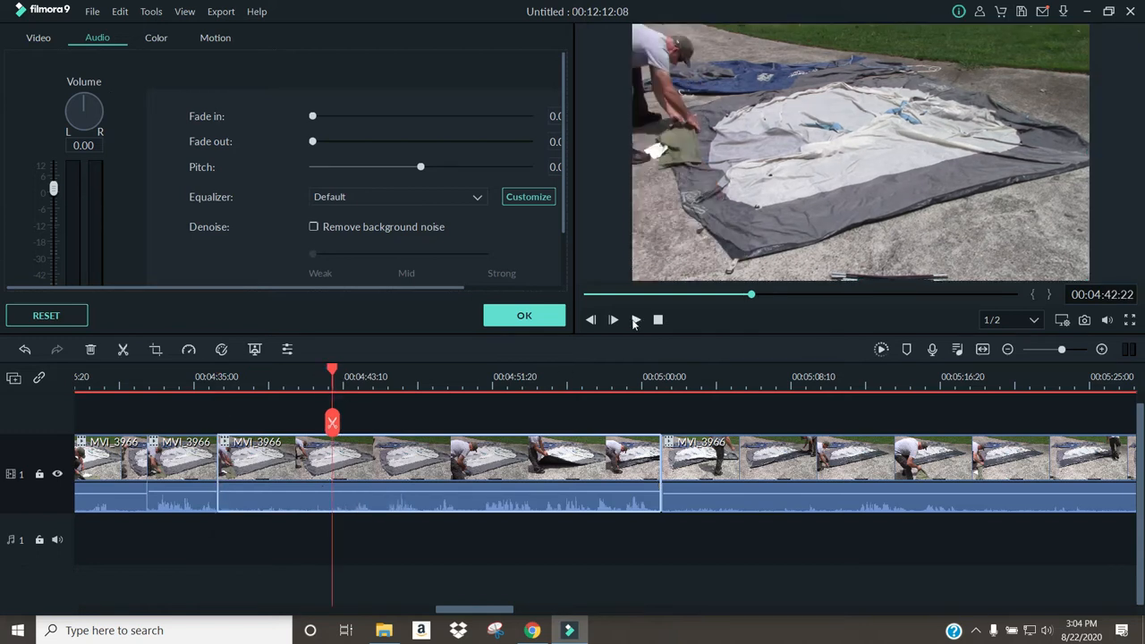
left_click(634, 320)
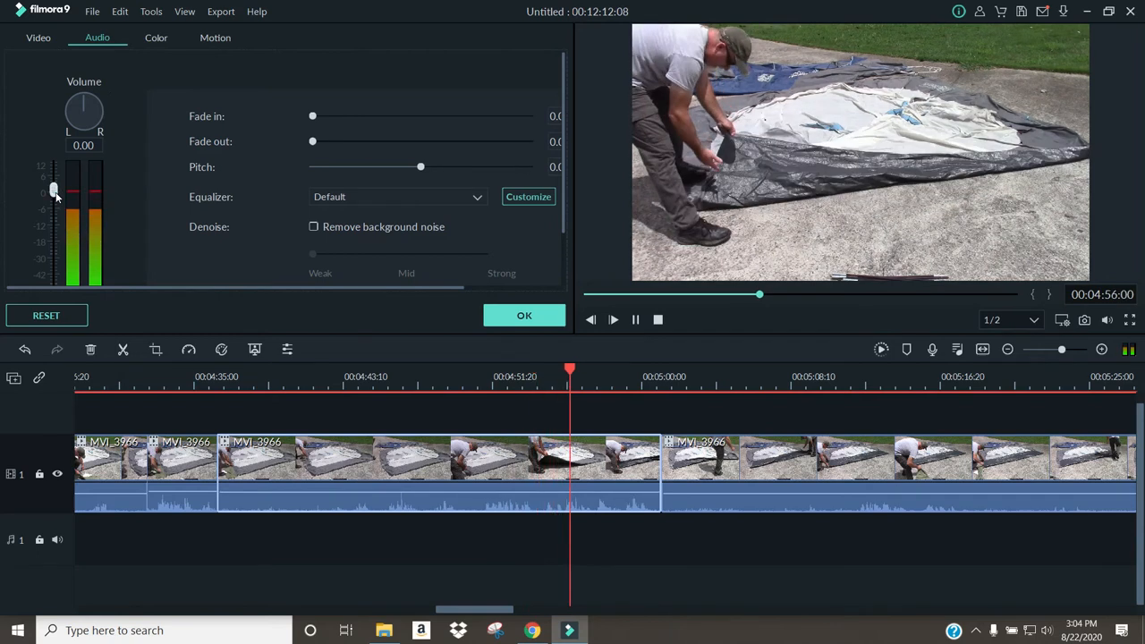
left_click_drag(55, 191, 55, 188)
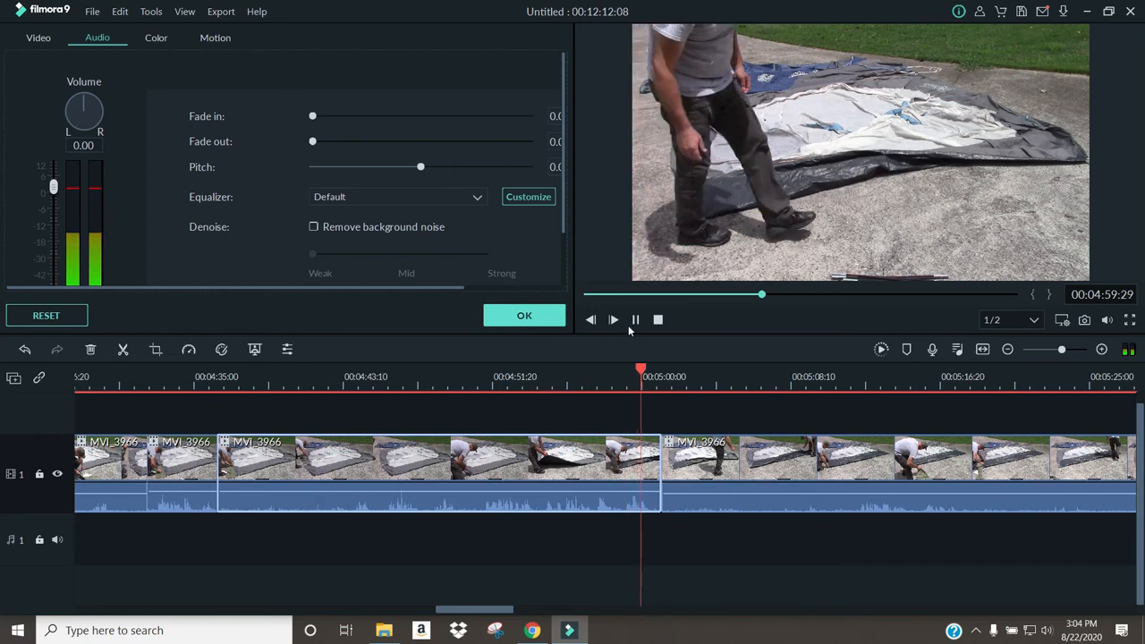
left_click(635, 320)
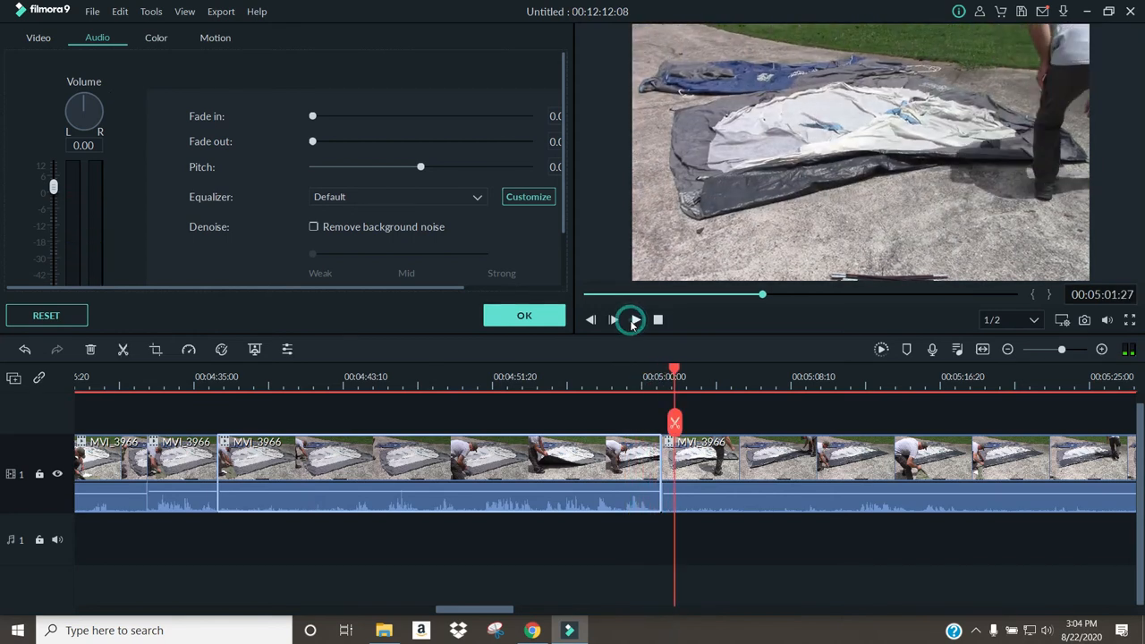
Play back the next spoken passage and split the clip at 00:05:18:05 and 00:05:11:24
left_click_drag(500, 612, 530, 611)
left_click(459, 387)
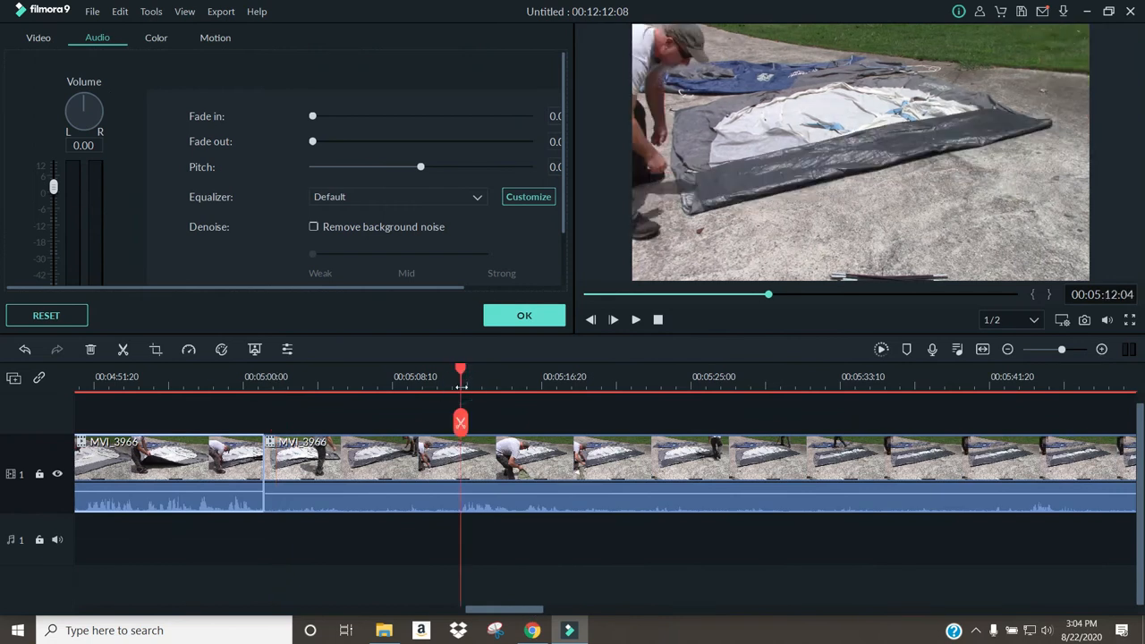
left_click_drag(460, 387, 456, 427)
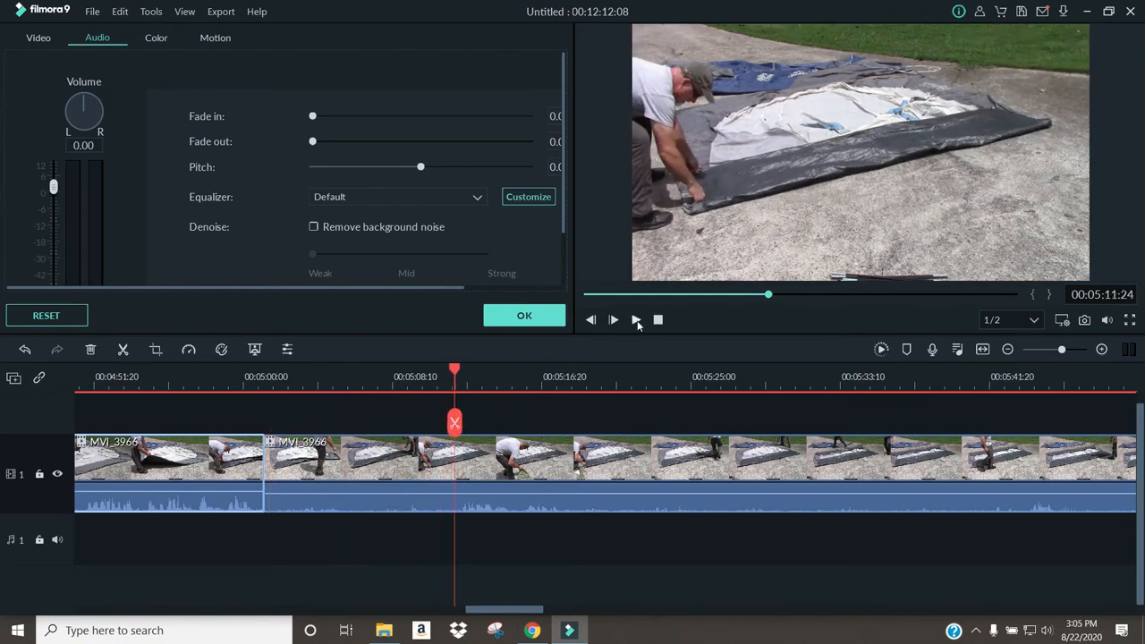
left_click(636, 320)
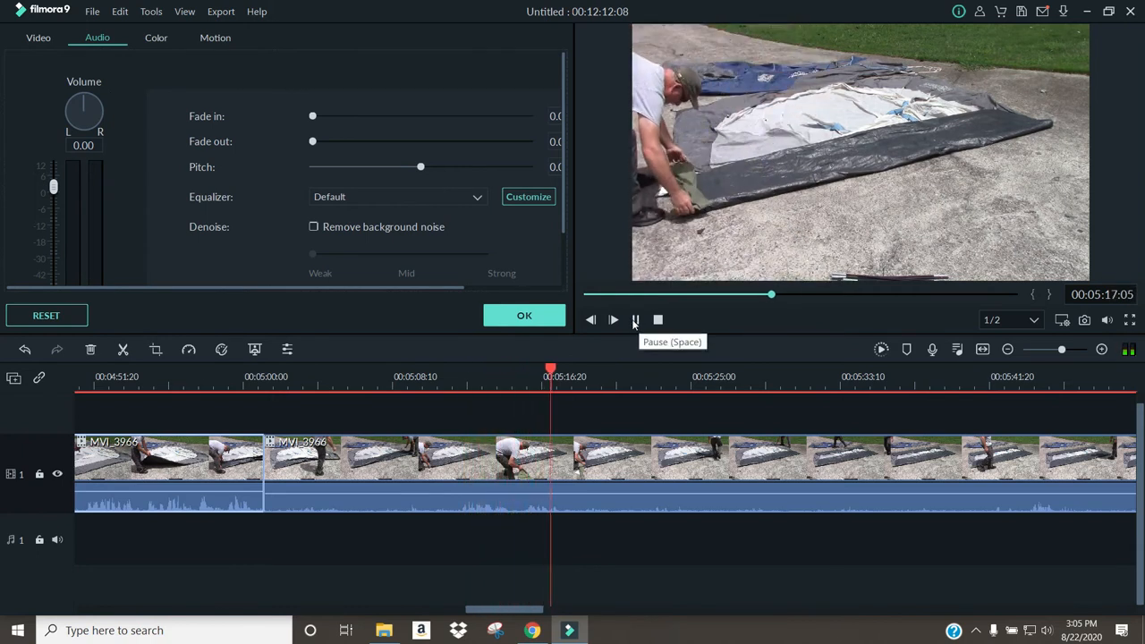
left_click(635, 321)
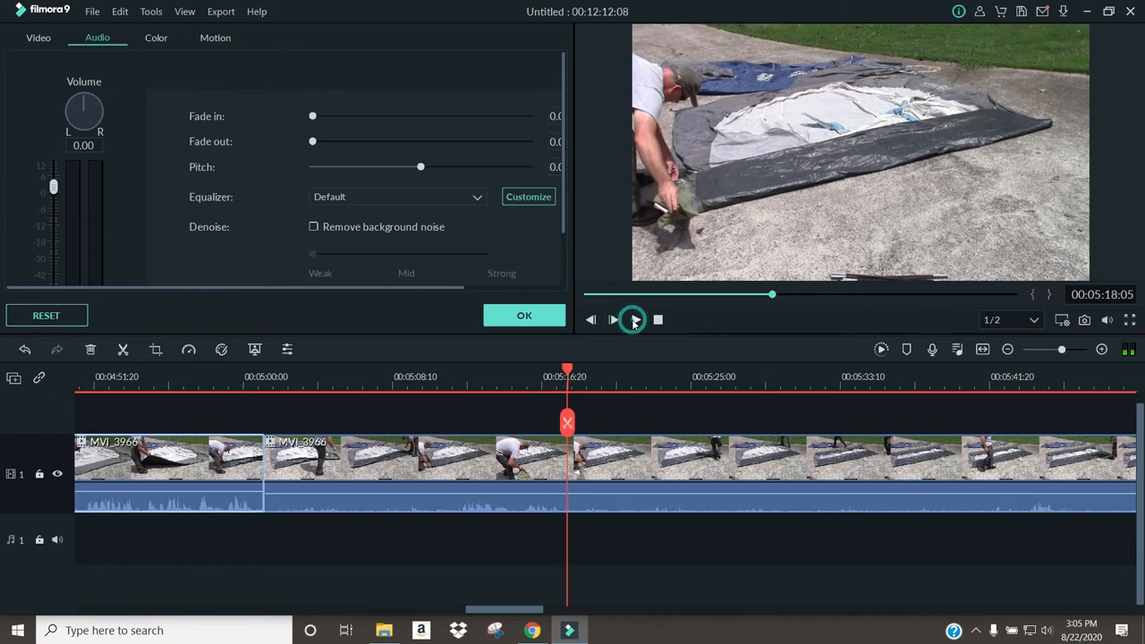
left_click(568, 424)
left_click_drag(570, 376, 457, 374)
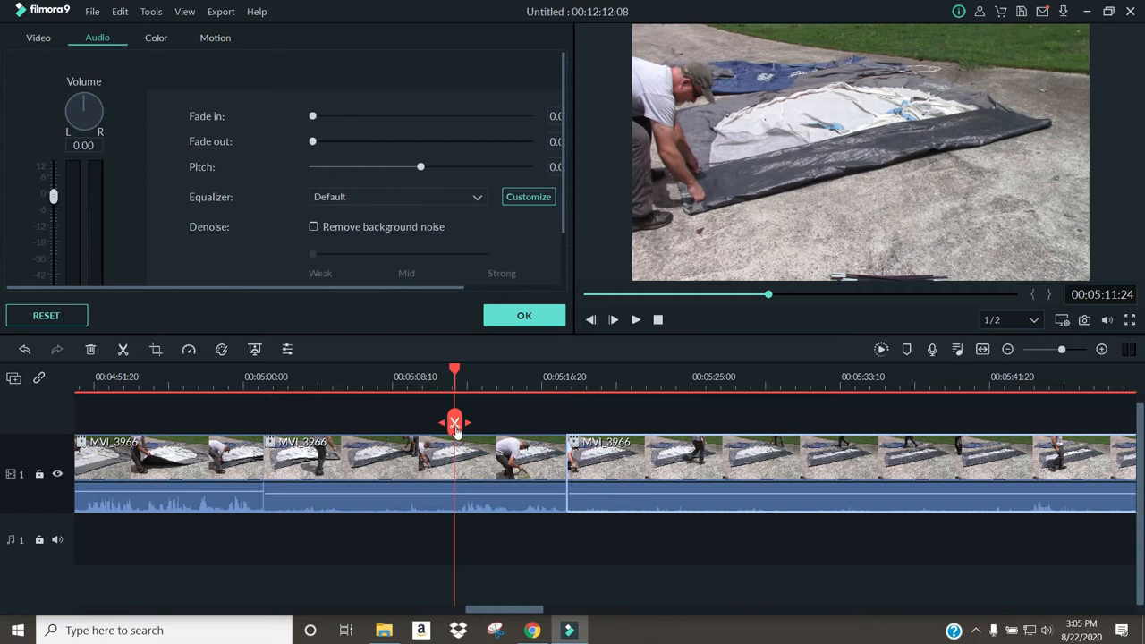
left_click(457, 424)
Raise the volume of the clip between 00:05:11:24 and 00:05:18:05 and play it back from just before its start
left_click(518, 475)
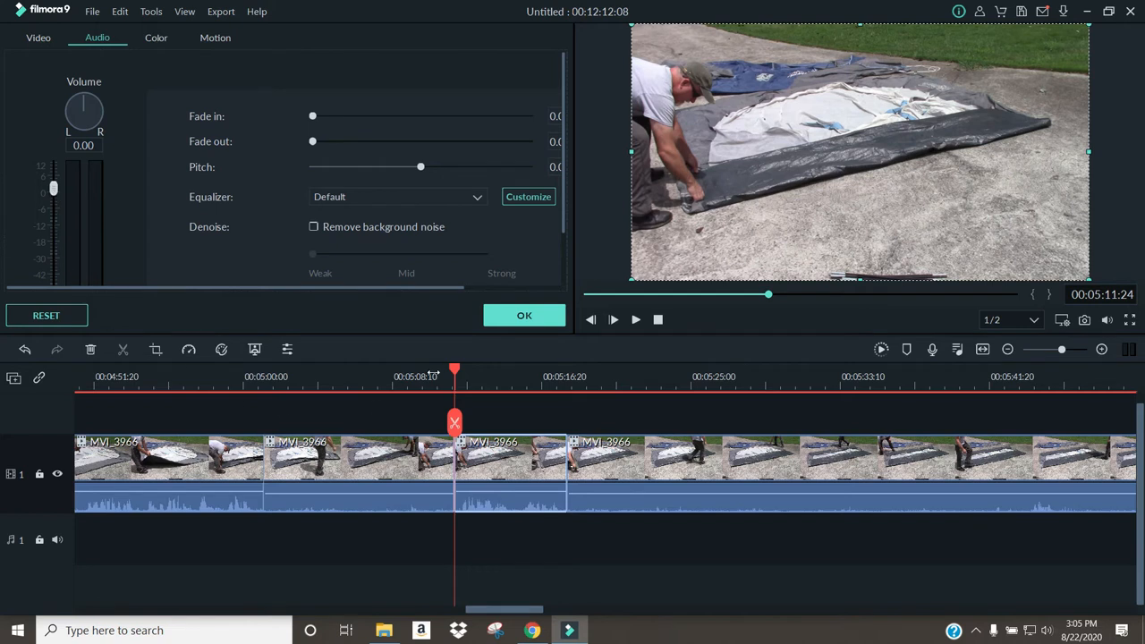
left_click(433, 374)
left_click(636, 320)
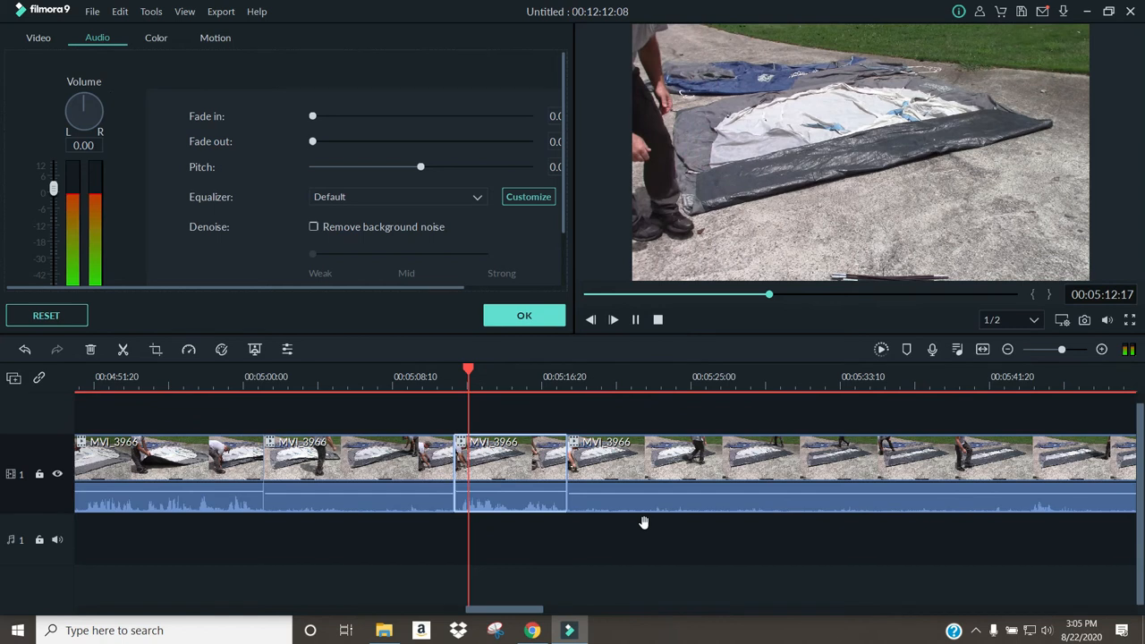
left_click_drag(536, 611, 558, 612)
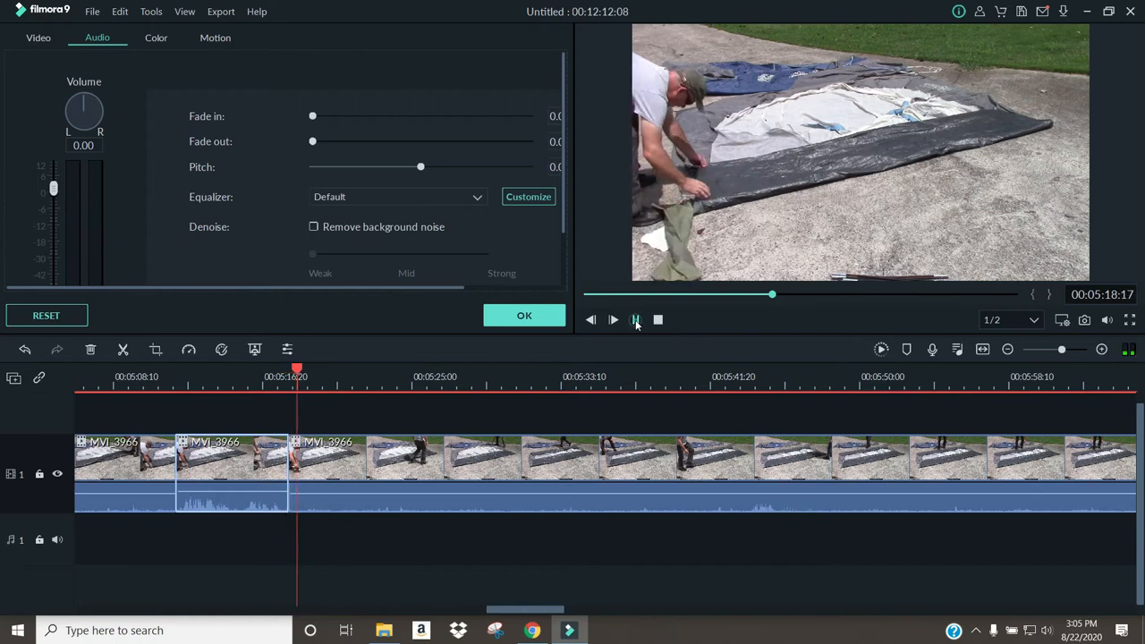
left_click(636, 321)
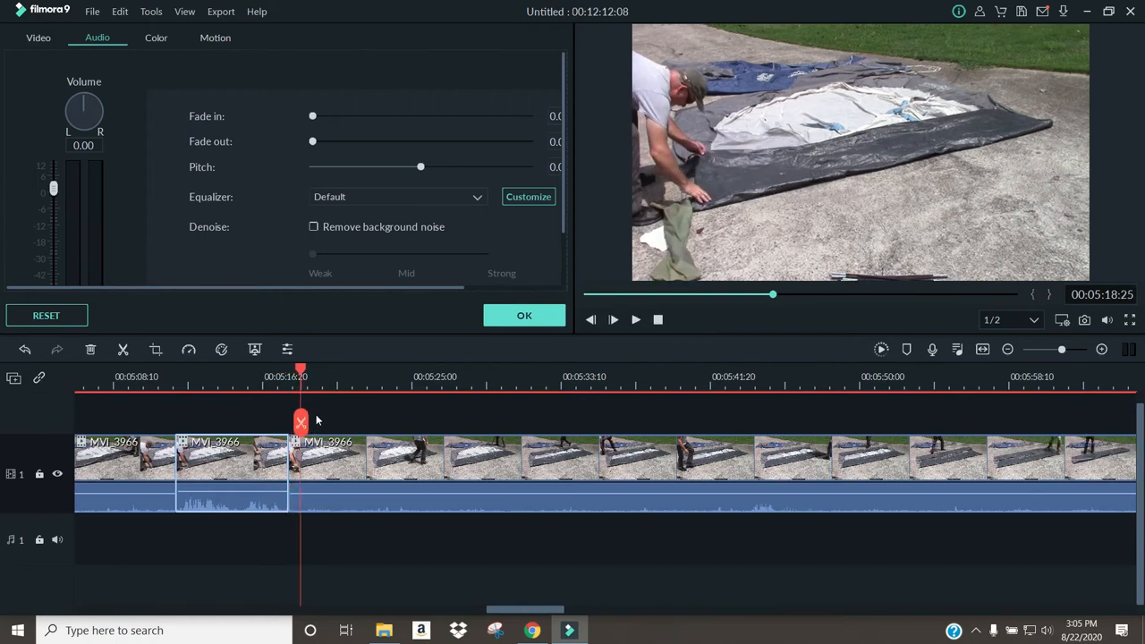
Locate the next audible passage by playback and split the clip at 00:05:43:16
left_click_drag(302, 370, 750, 433)
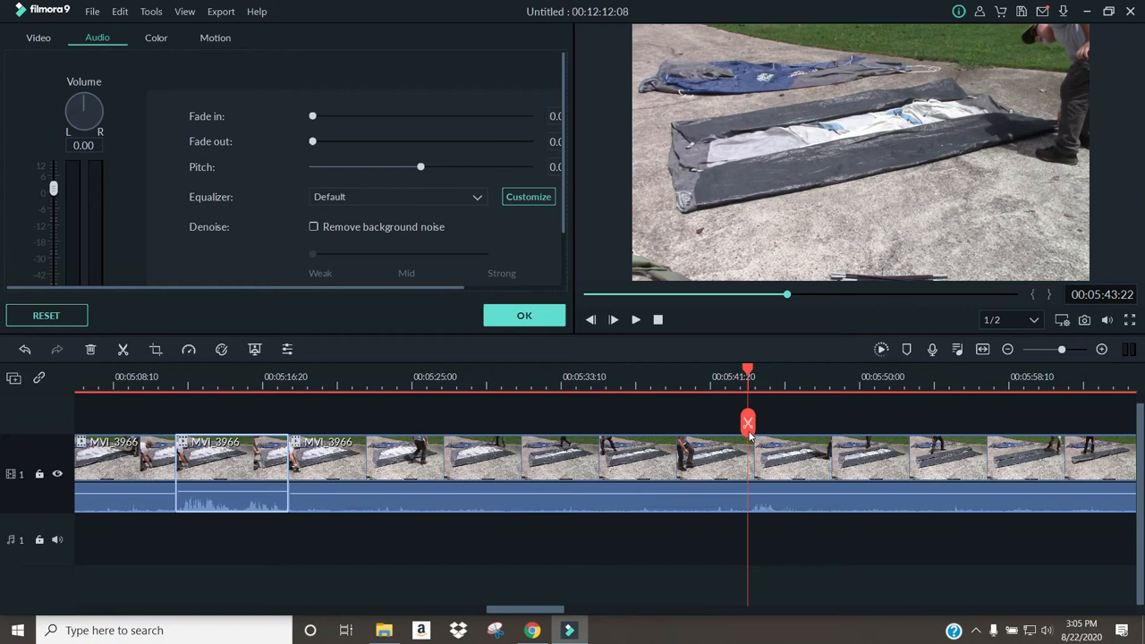
left_click(634, 320)
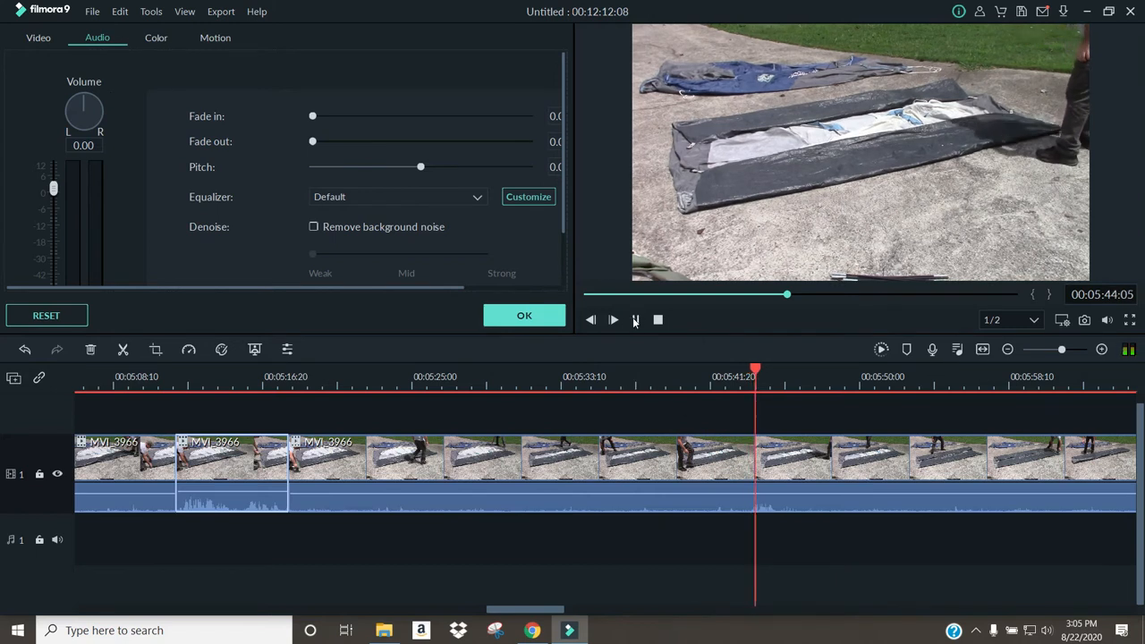
left_click(635, 321)
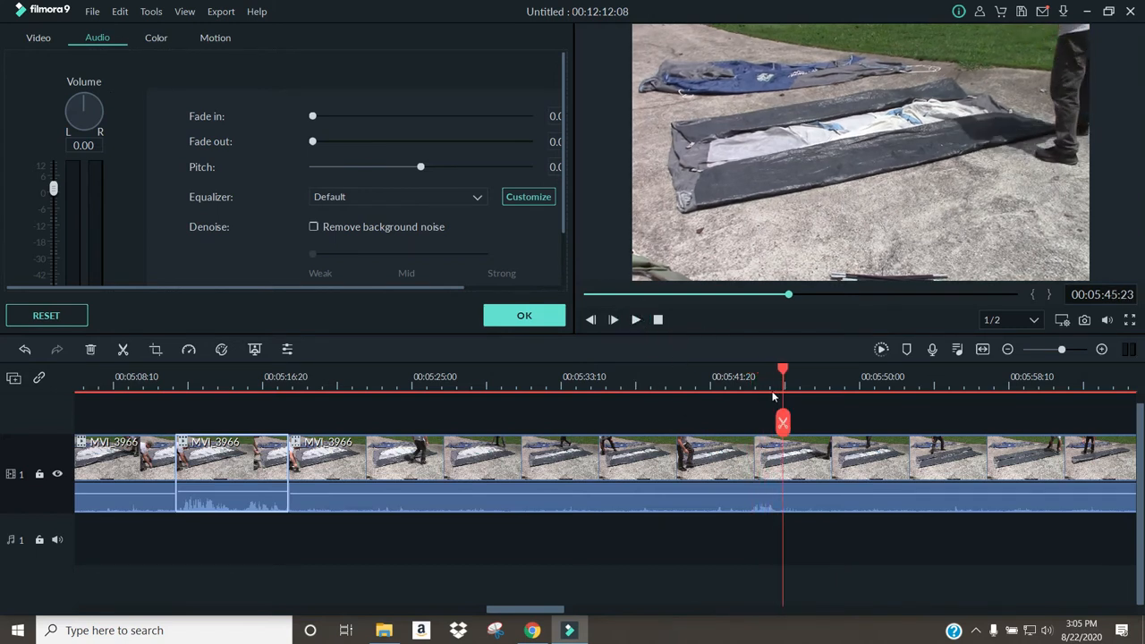
left_click_drag(767, 372, 745, 383)
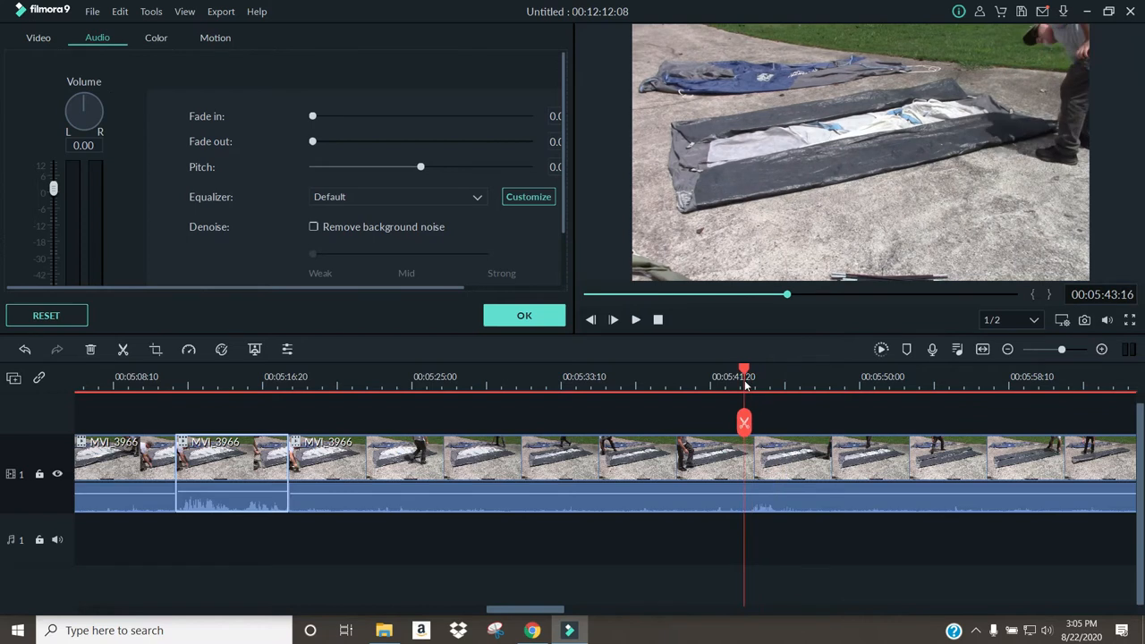
left_click(742, 425)
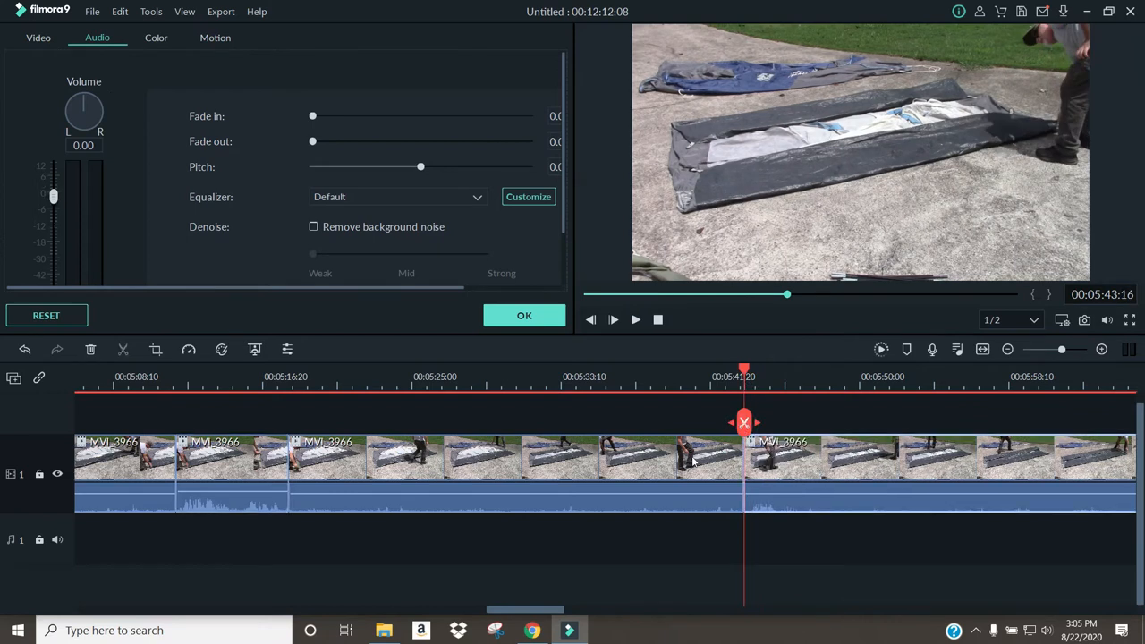
Set the clip just before 00:05:43:16 to 2.50x speed and move the following clip back against it to close the gap
right_click(507, 483)
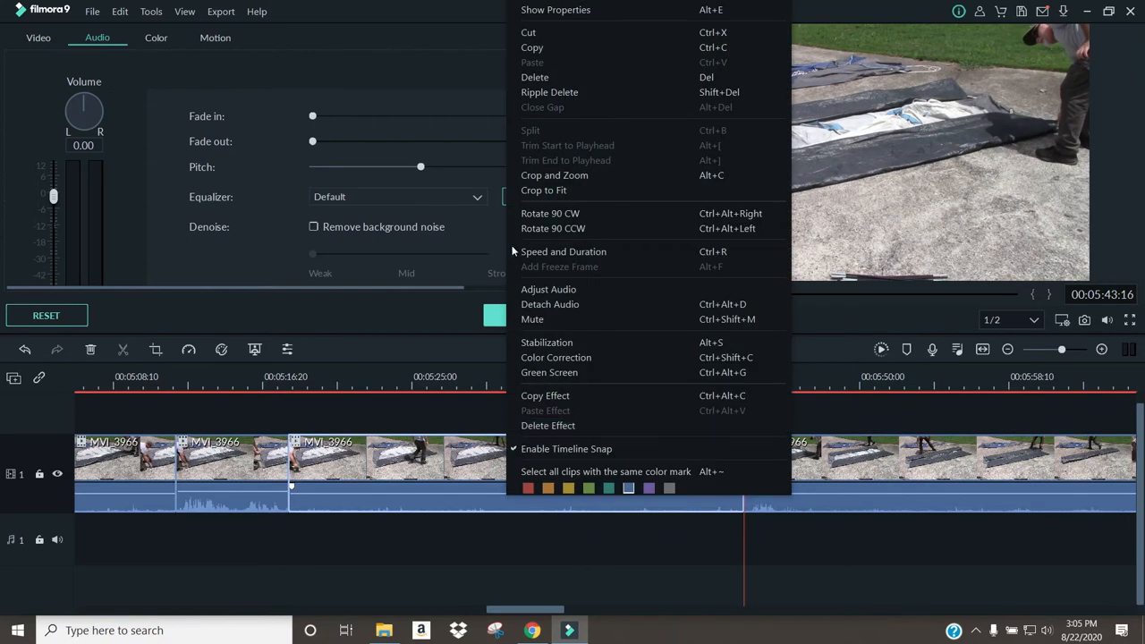
left_click(547, 253)
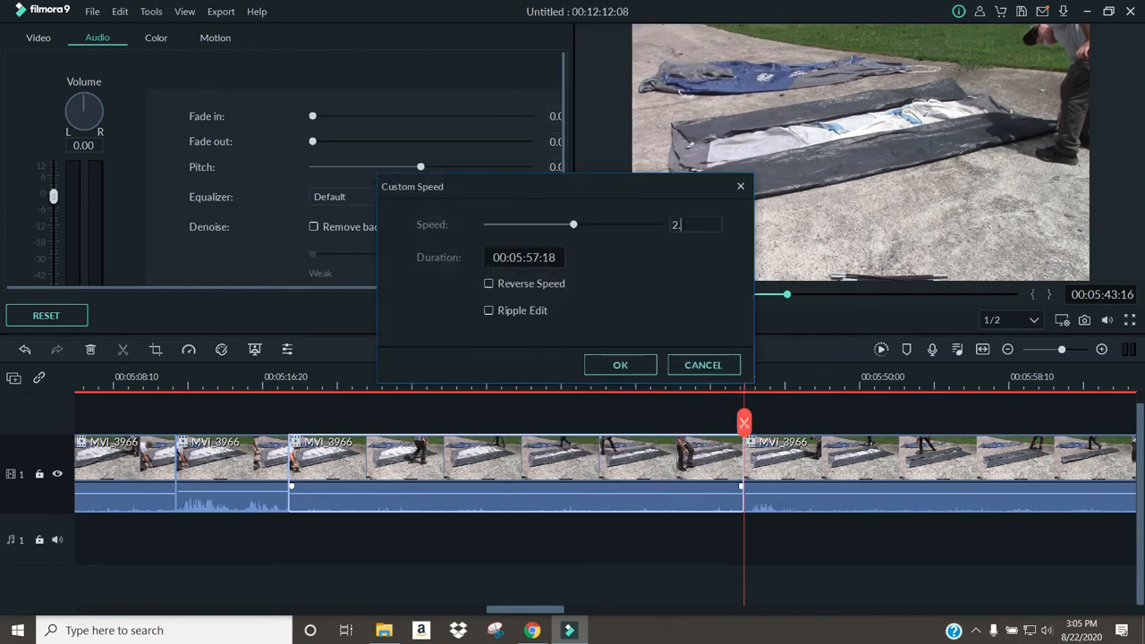
left_click(617, 365)
left_click_drag(817, 452, 558, 470)
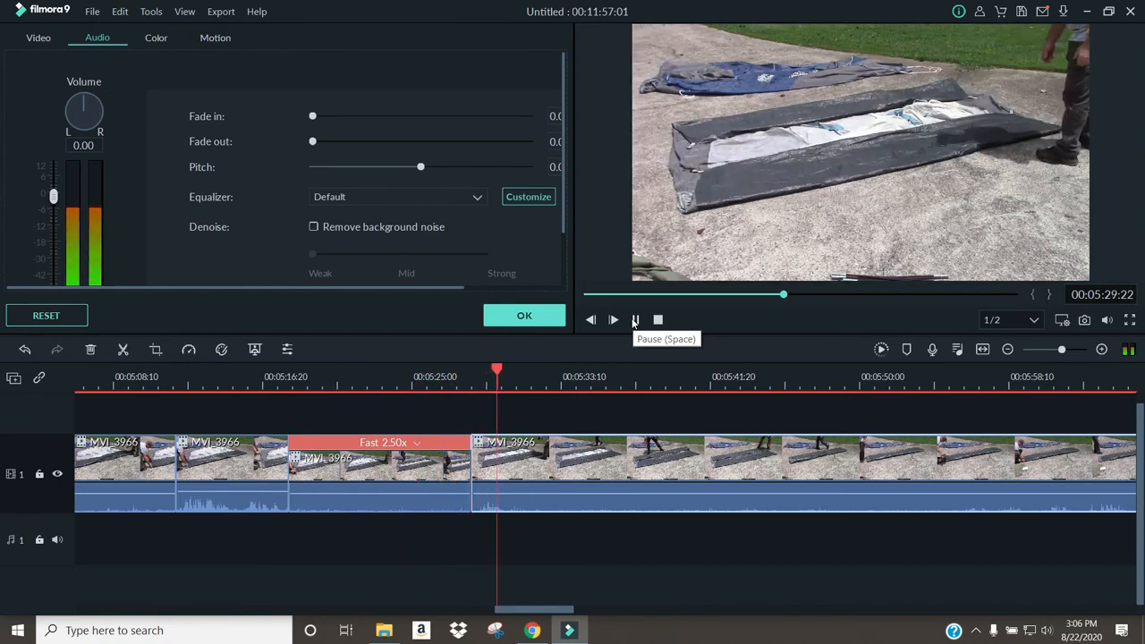
Locate the end of this passage and the start of the next by playback, splitting the clip at 00:05:30:18 and 00:05:54:27
left_click(634, 319)
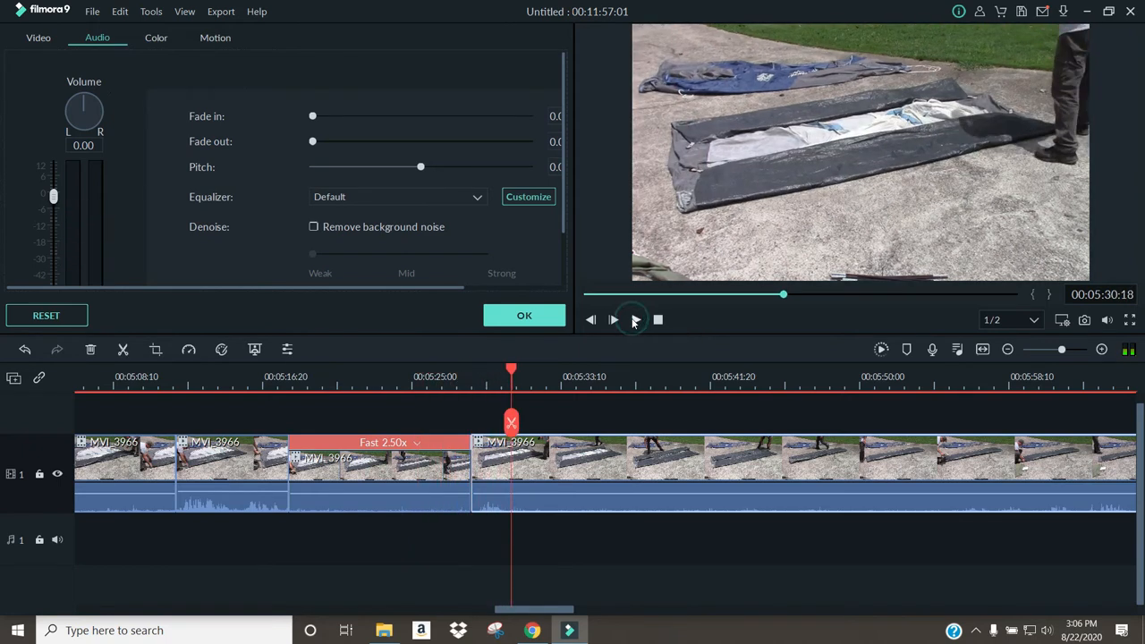
left_click(510, 423)
left_click_drag(554, 612, 577, 608)
left_click_drag(324, 372, 776, 410)
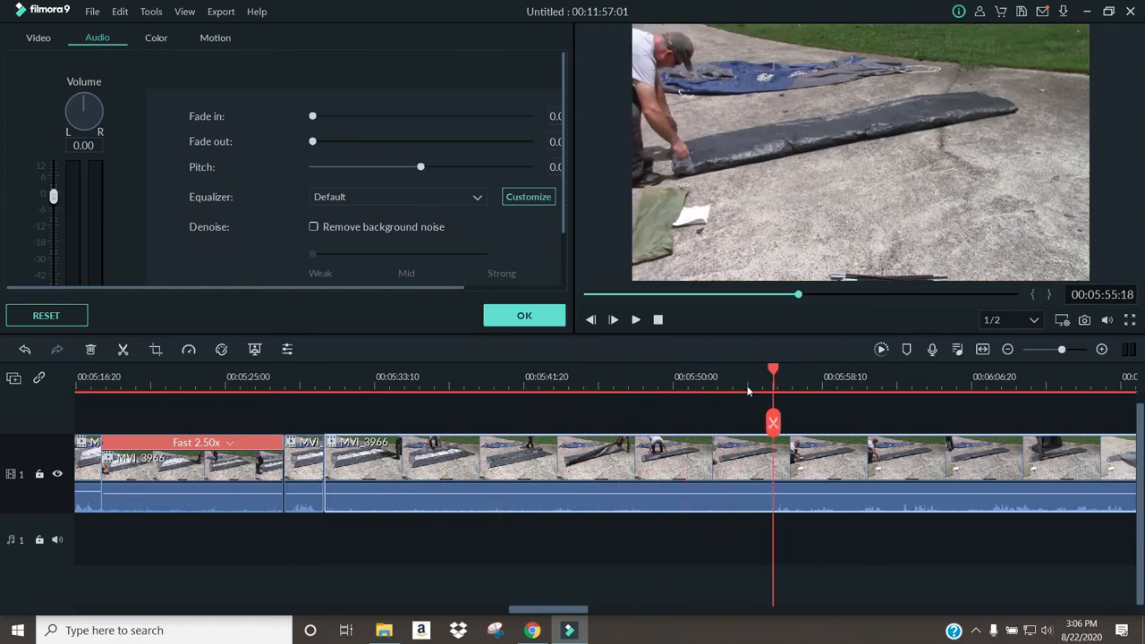
left_click(636, 321)
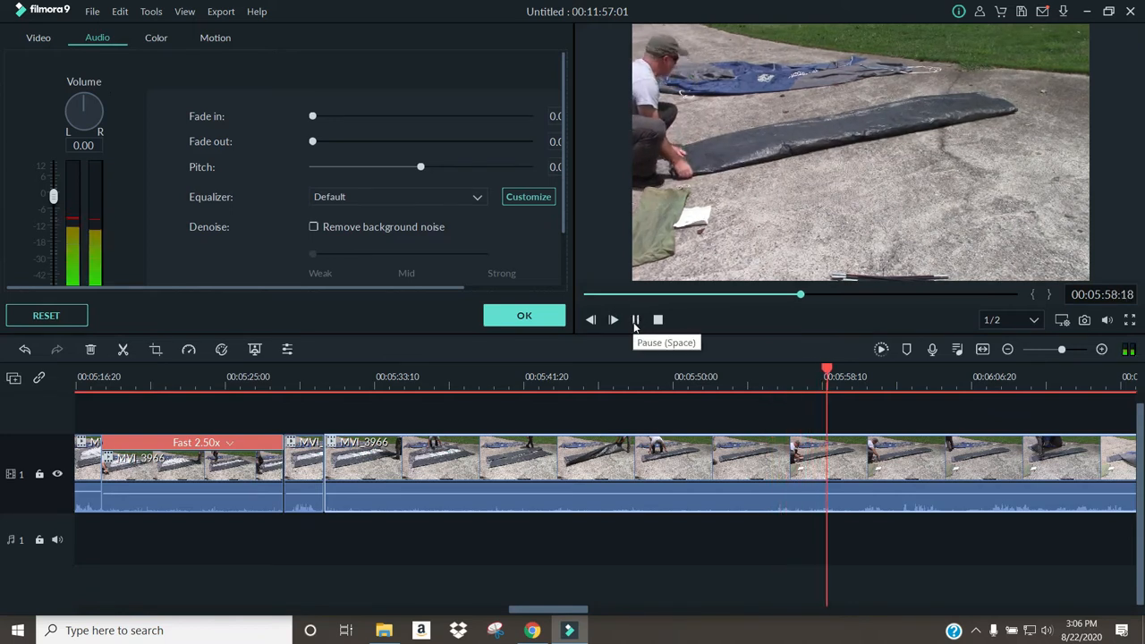
left_click(635, 320)
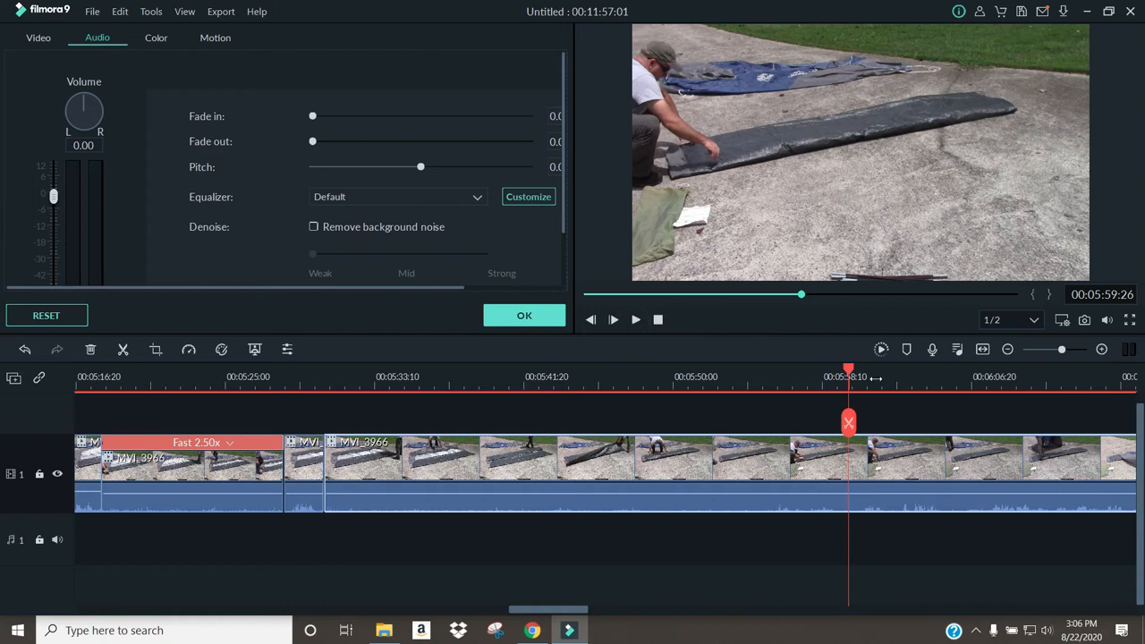
left_click_drag(850, 377, 762, 377)
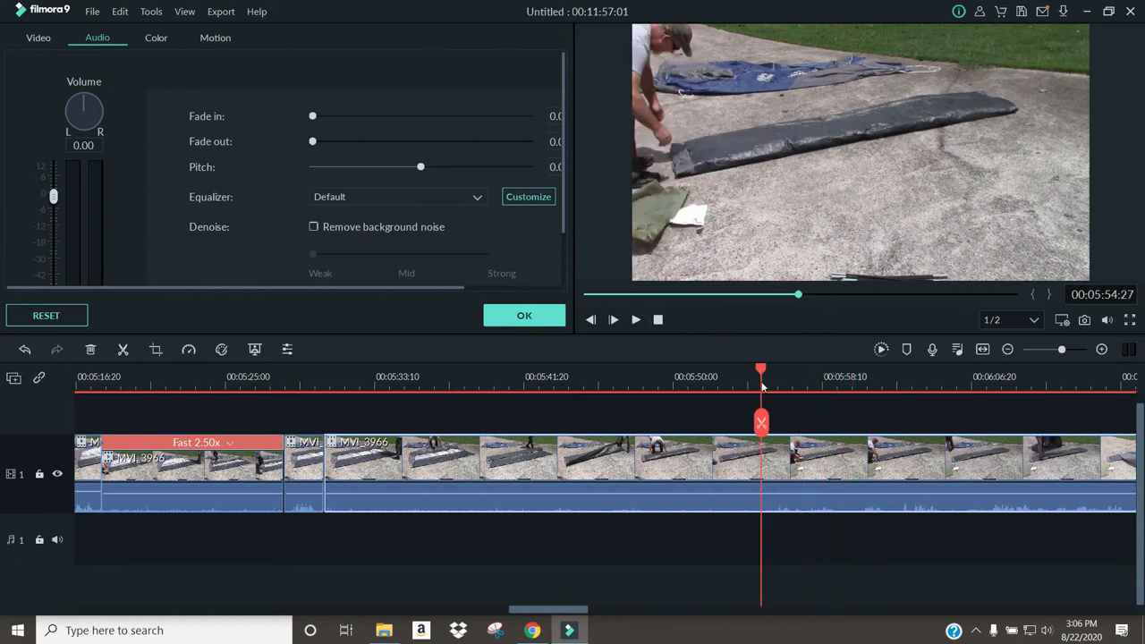
left_click(762, 432)
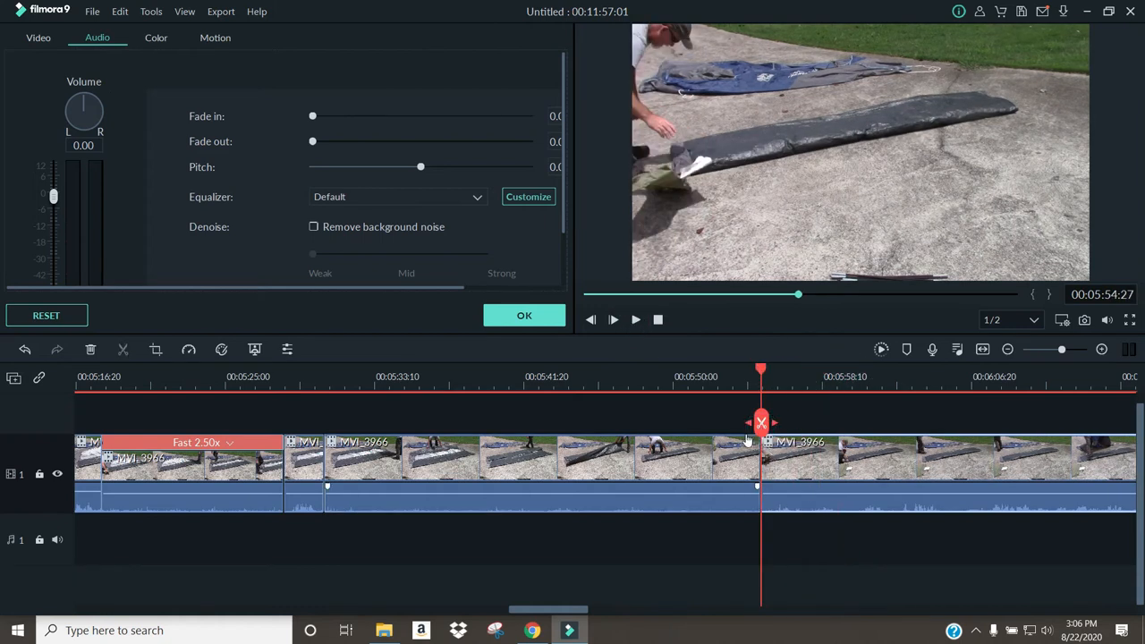
Speed up the clip between 00:05:30:18 and 00:05:54:27 to 2.50x and move the following clip back to close the gap
right_click(569, 461)
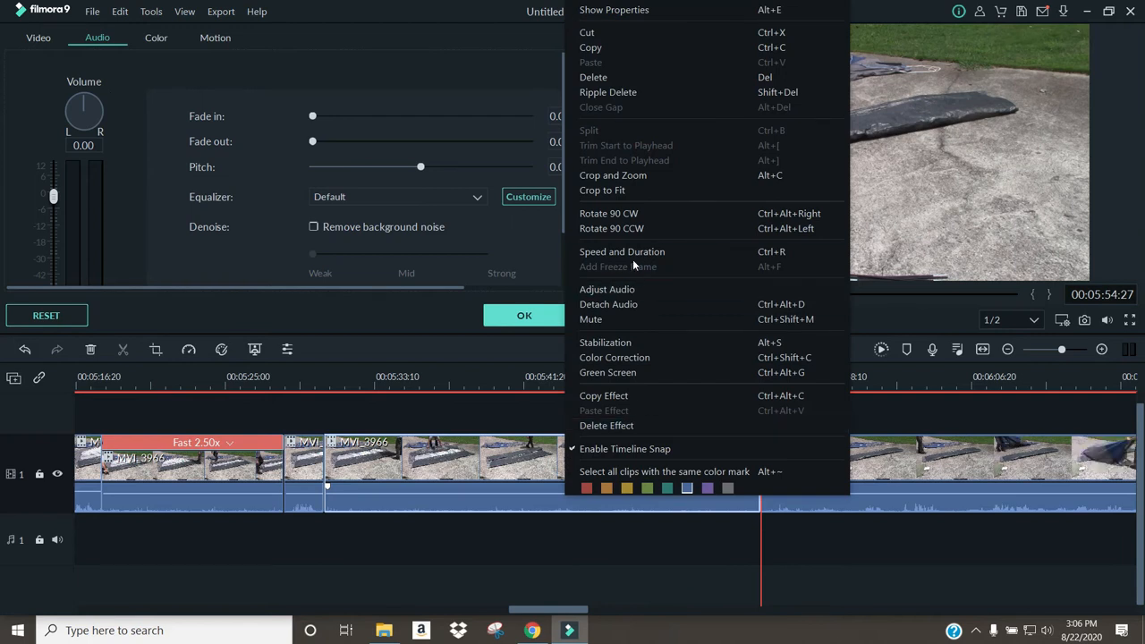
left_click(633, 252)
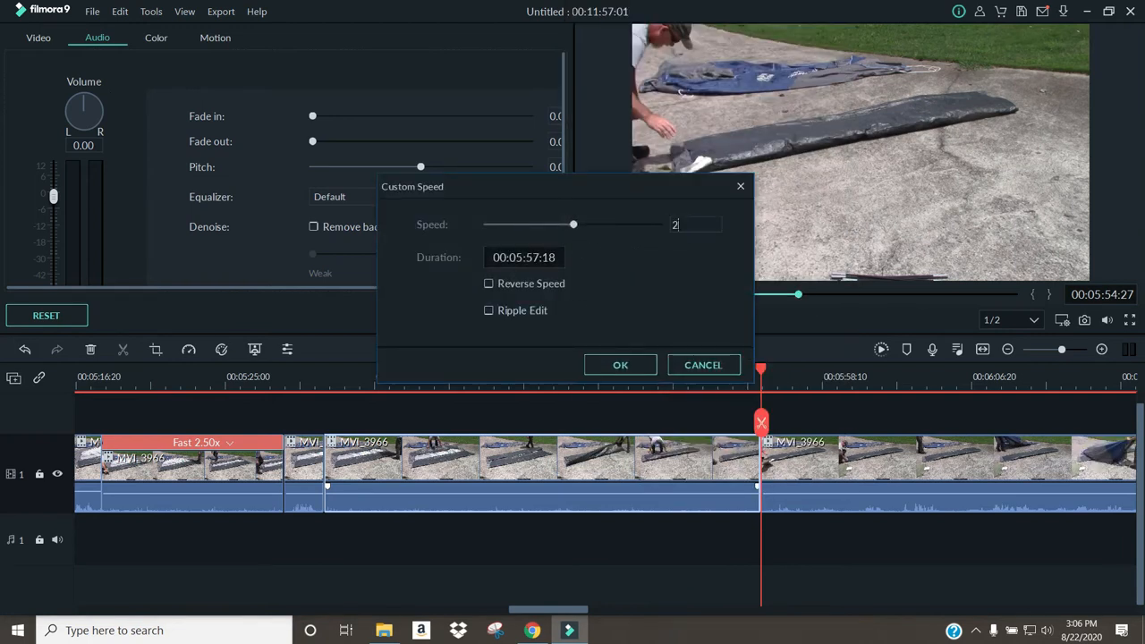
left_click(620, 364)
left_click_drag(846, 452, 585, 470)
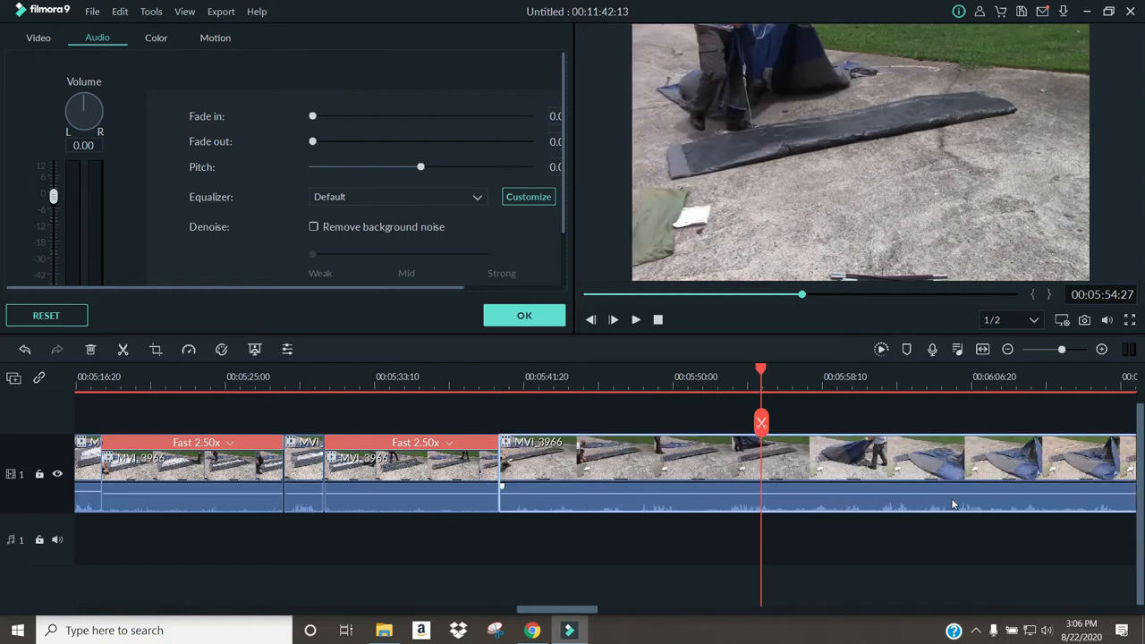
Examine the remaining audio waveform and play back from 00:06:03:24 and around 00:06:14 to find where the spoken passage ends
mouse_move(589, 613)
left_mouse_down()
mouse_move(630, 611)
mouse_move(600, 613)
left_mouse_up()
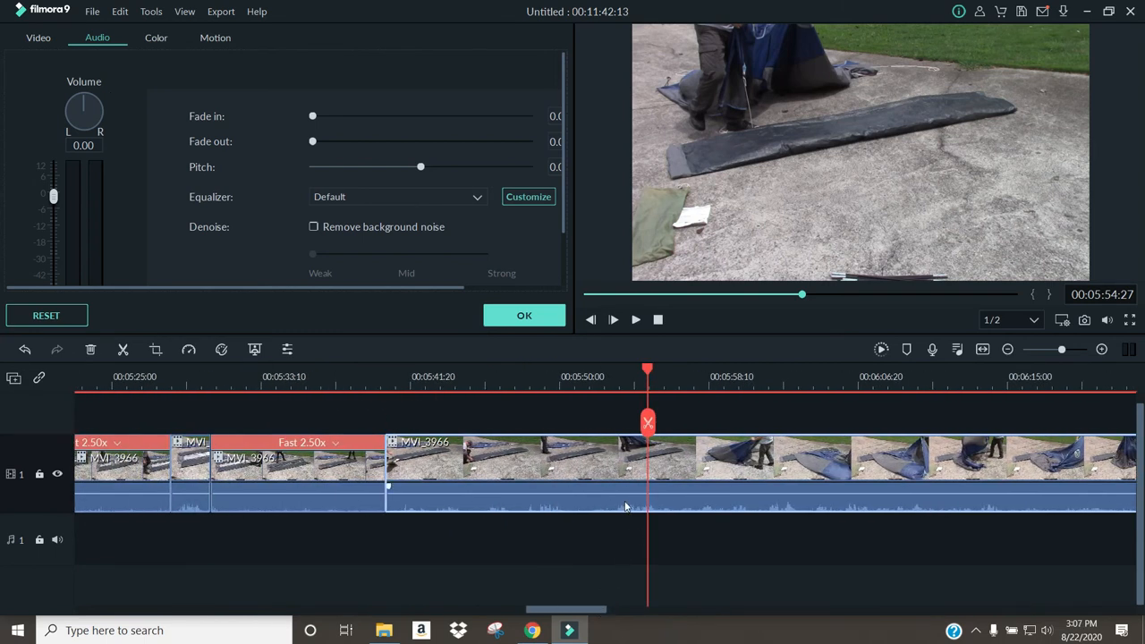
left_click_drag(592, 613, 936, 612)
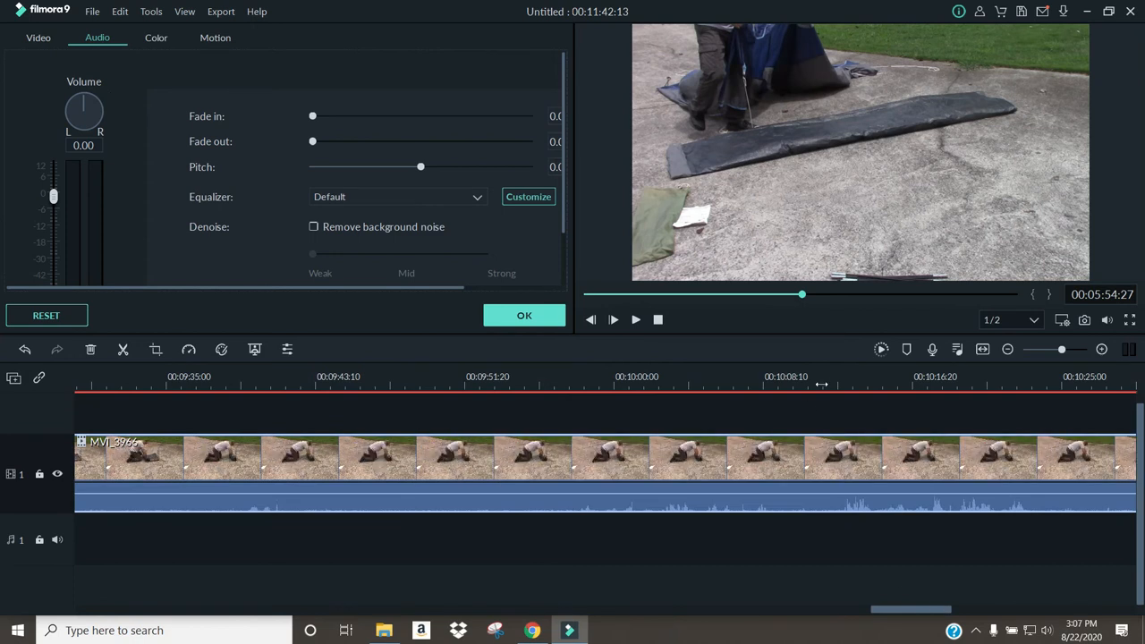
left_click_drag(894, 613, 555, 608)
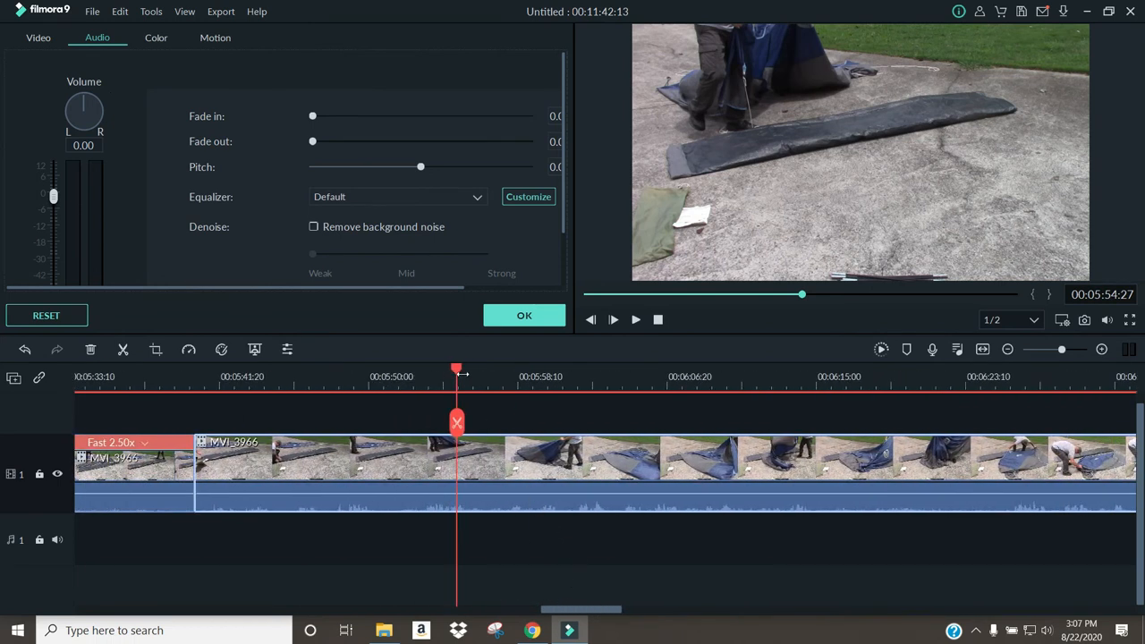
left_click_drag(458, 371, 619, 386)
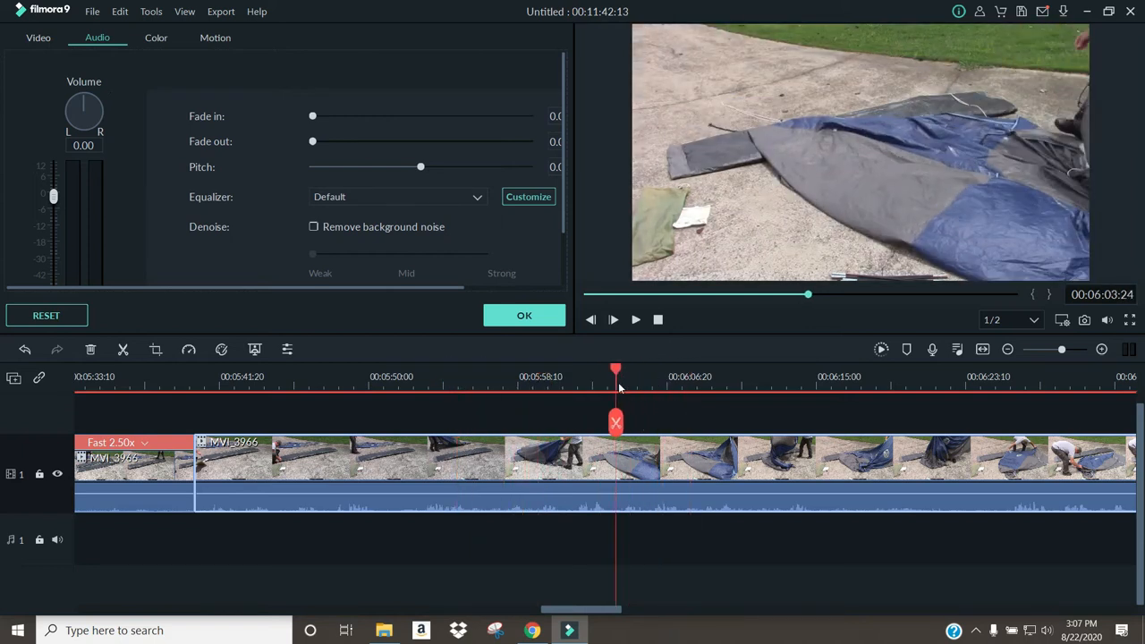
left_click(635, 320)
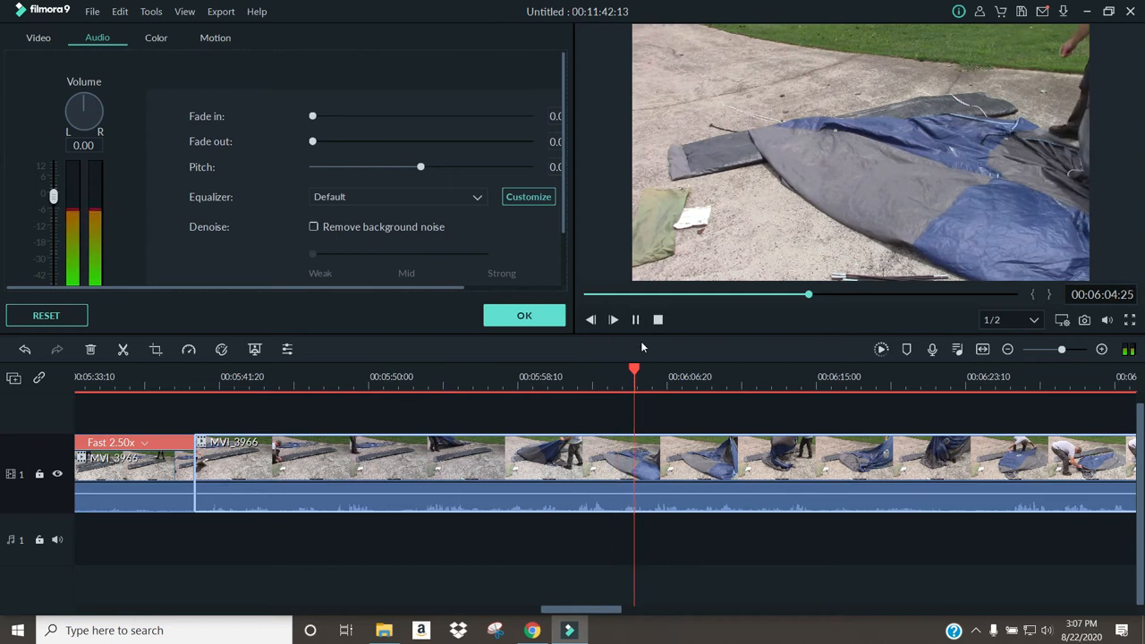
left_click(809, 377)
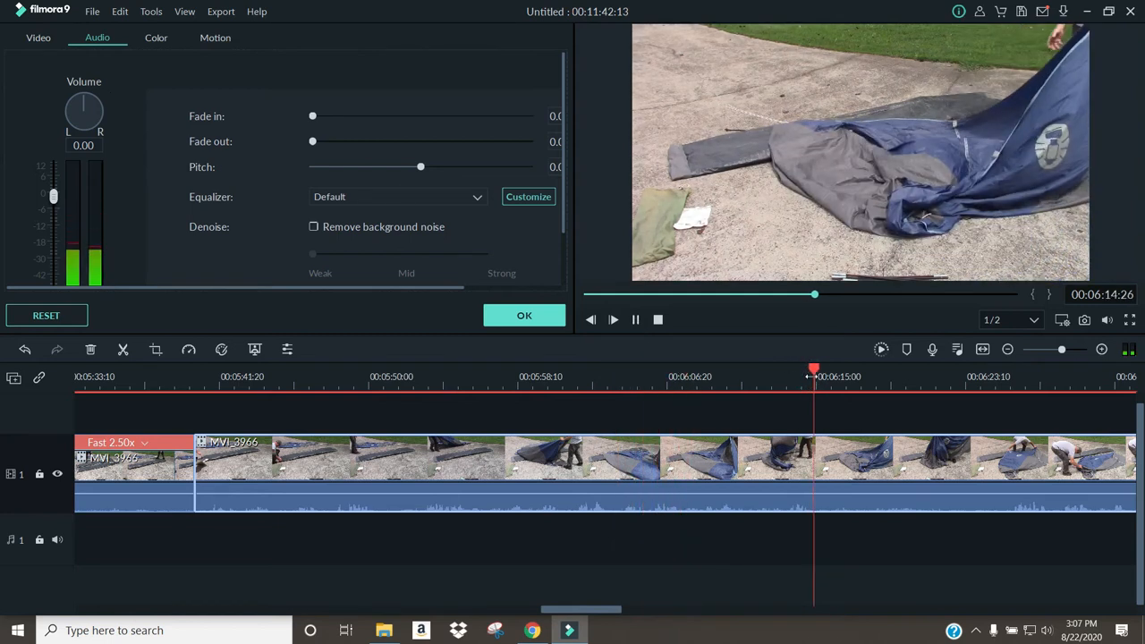
left_click(635, 320)
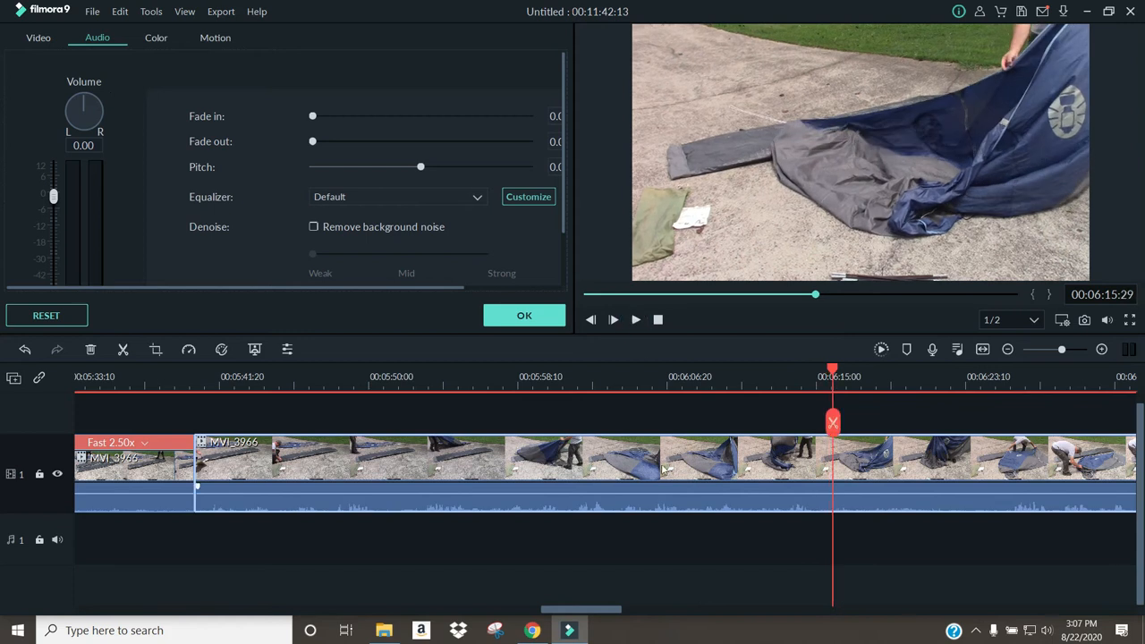
left_click(612, 502)
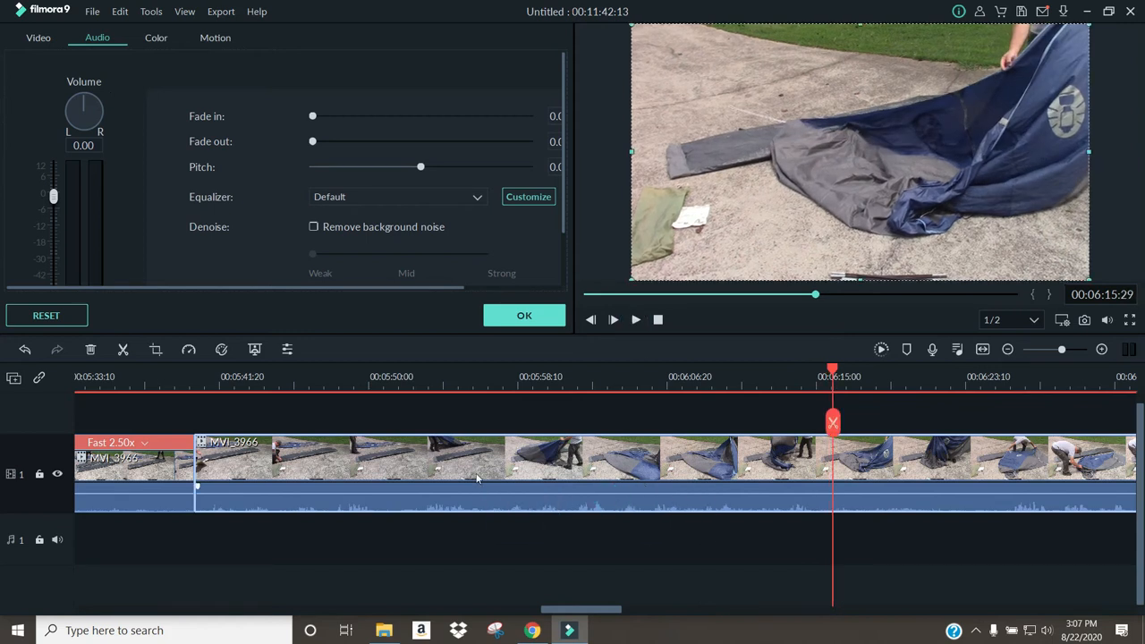
mouse_move(53, 202)
left_mouse_down()
mouse_move(54, 186)
mouse_move(54, 199)
left_mouse_up()
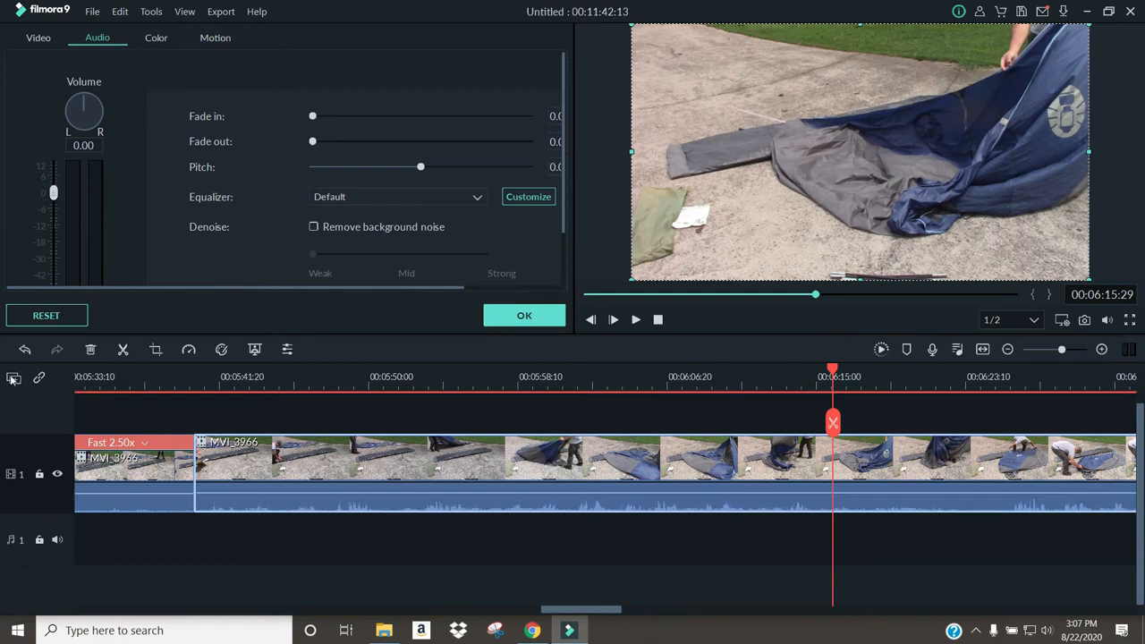
left_click(25, 350)
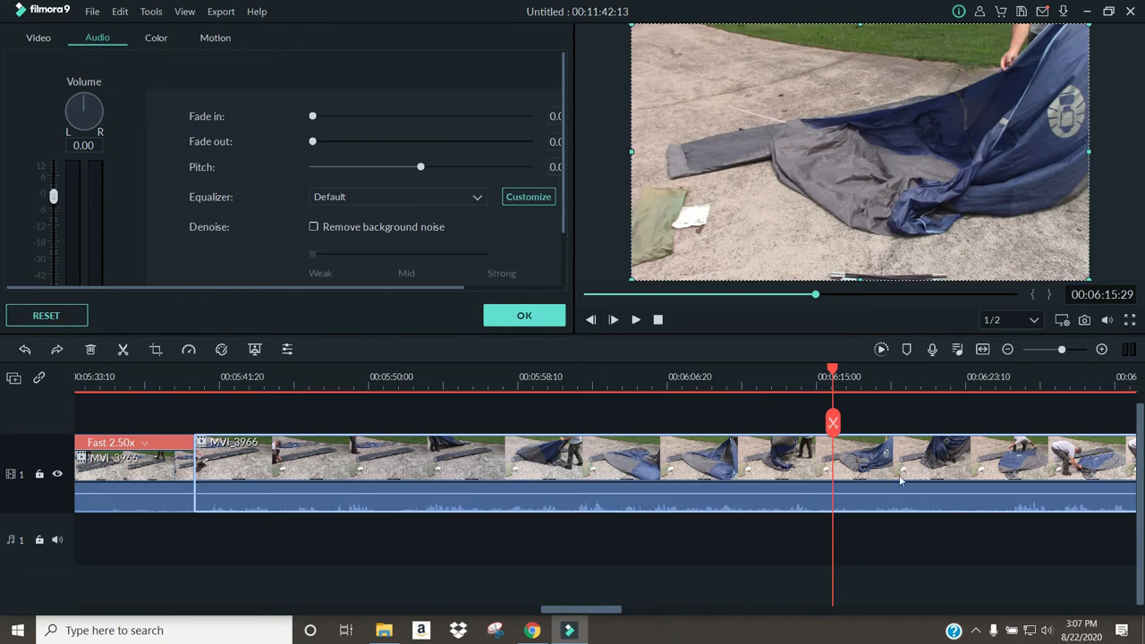
Split the clip at 00:06:15:29 and raise the volume of only the part before the split
left_click(833, 424)
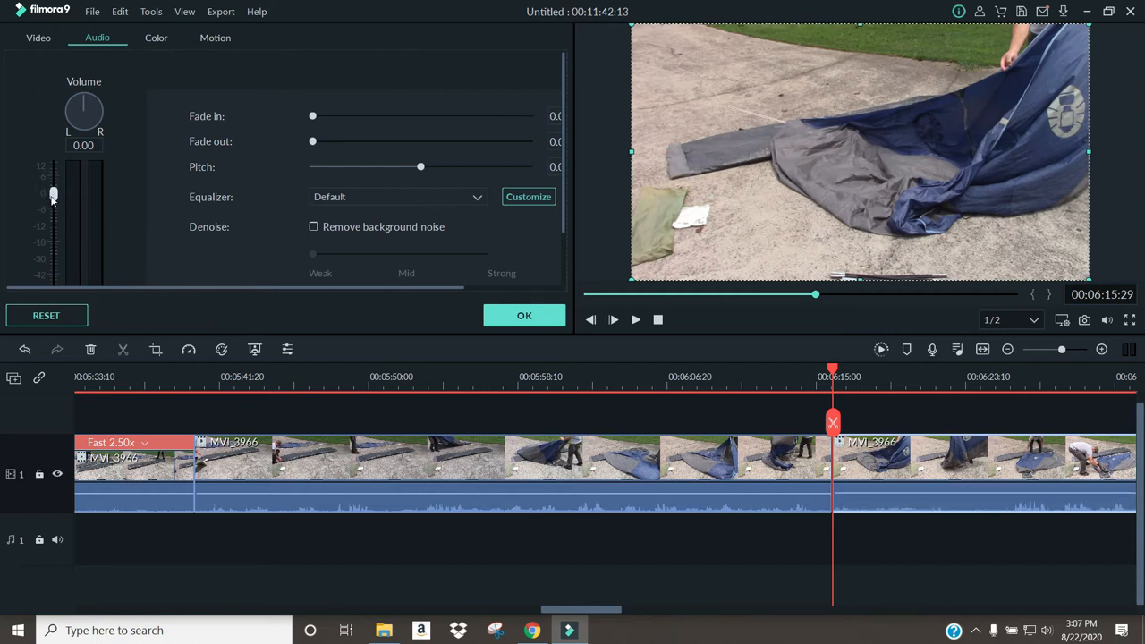
left_click(25, 350)
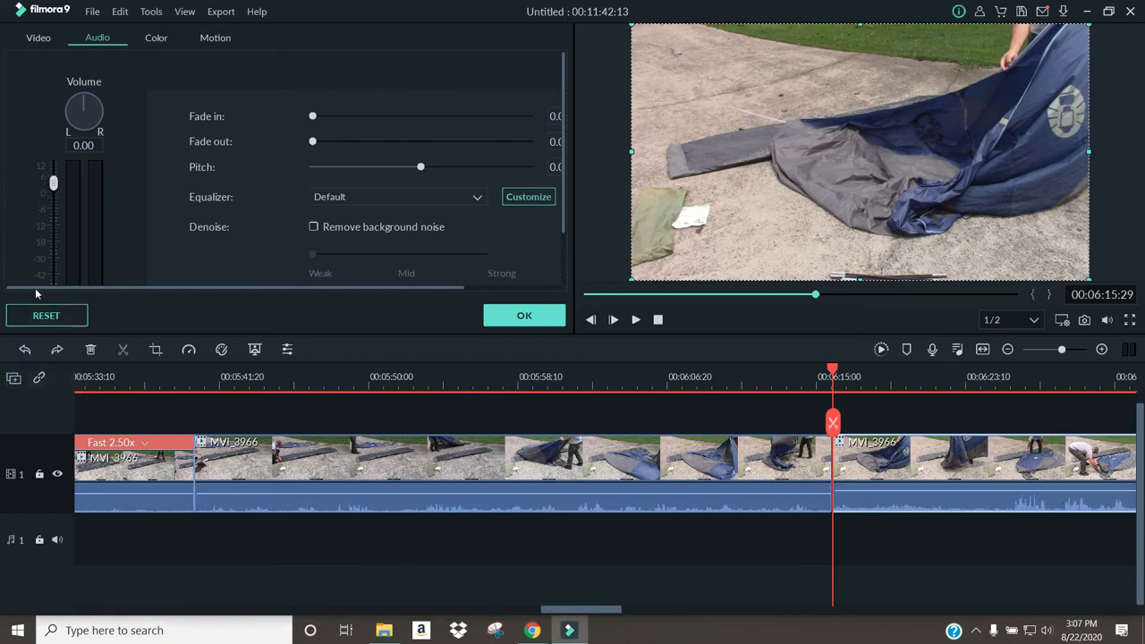
left_click(25, 350)
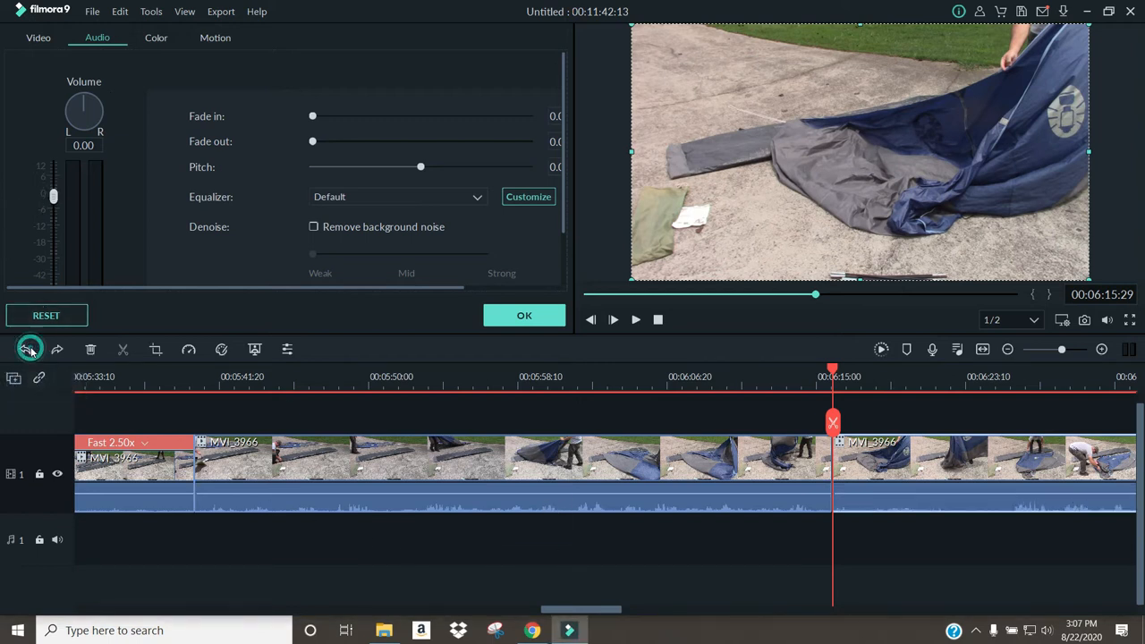
left_click(525, 510)
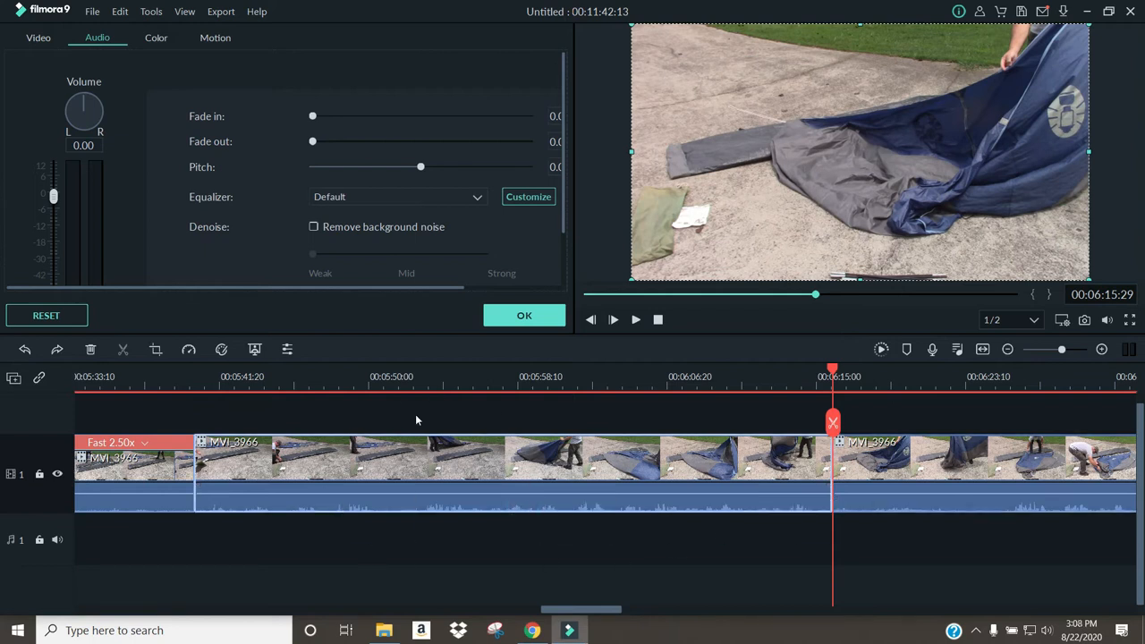
left_click_drag(50, 203, 54, 189)
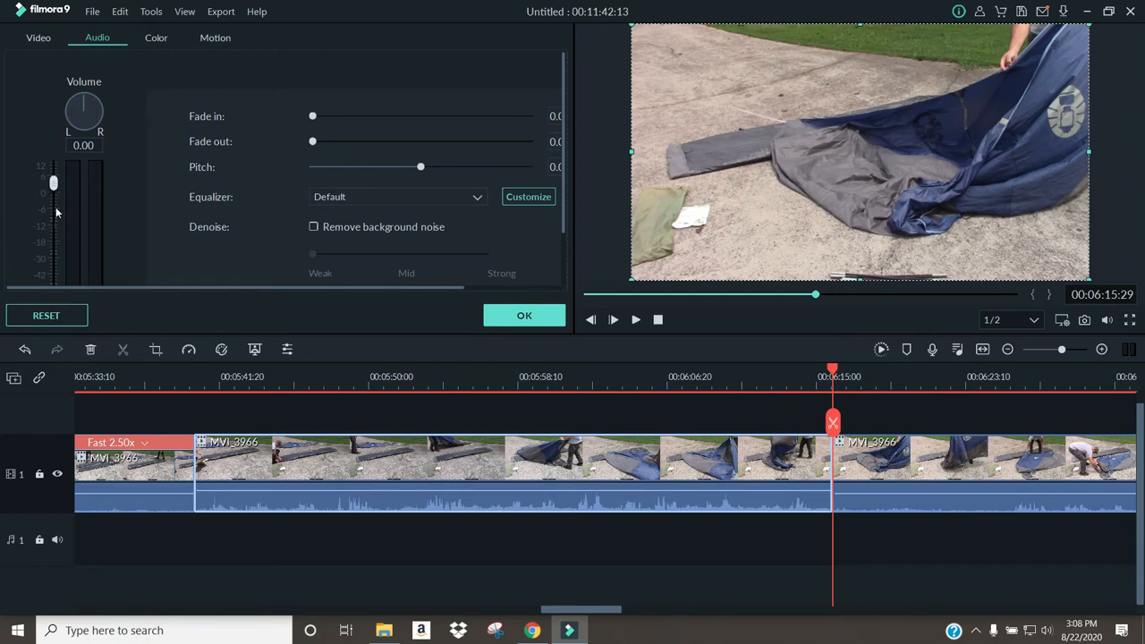
Play back the boosted clip from just before its start and check its transition into the next clip at 00:06:15:29
left_click(180, 370)
left_click(635, 319)
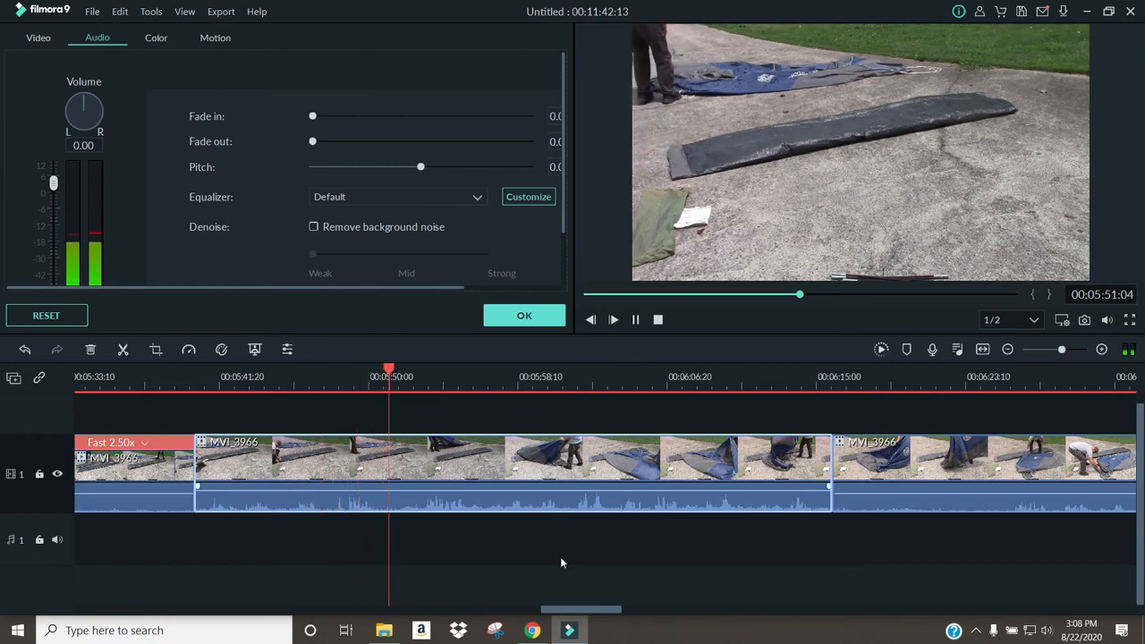
left_click_drag(582, 610, 611, 613)
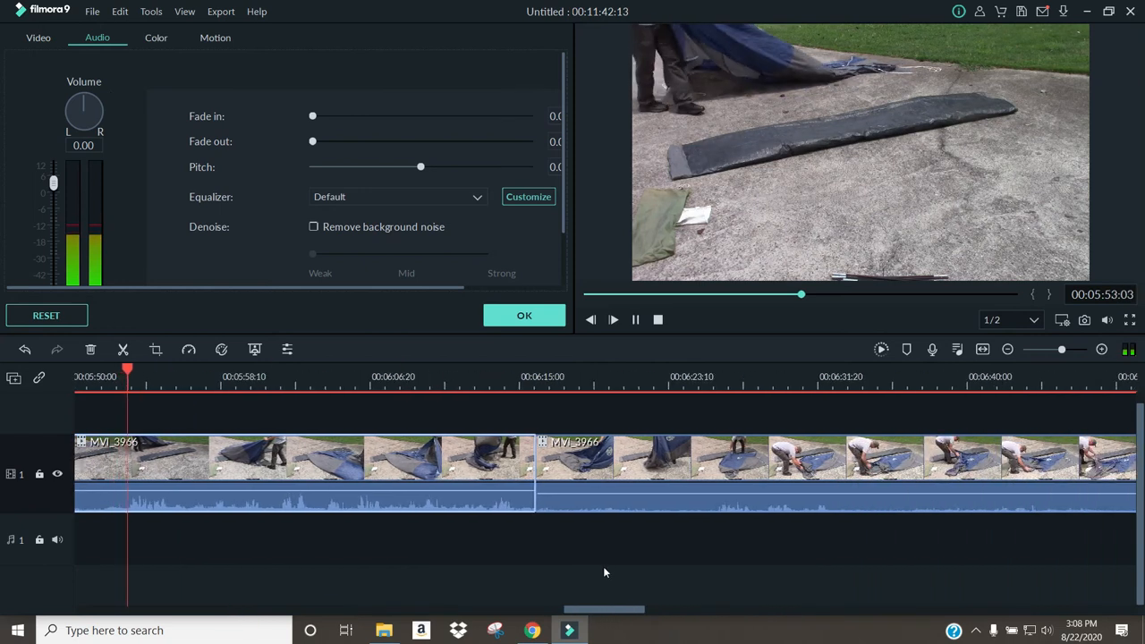
left_click(464, 380)
left_click_drag(645, 614, 663, 615)
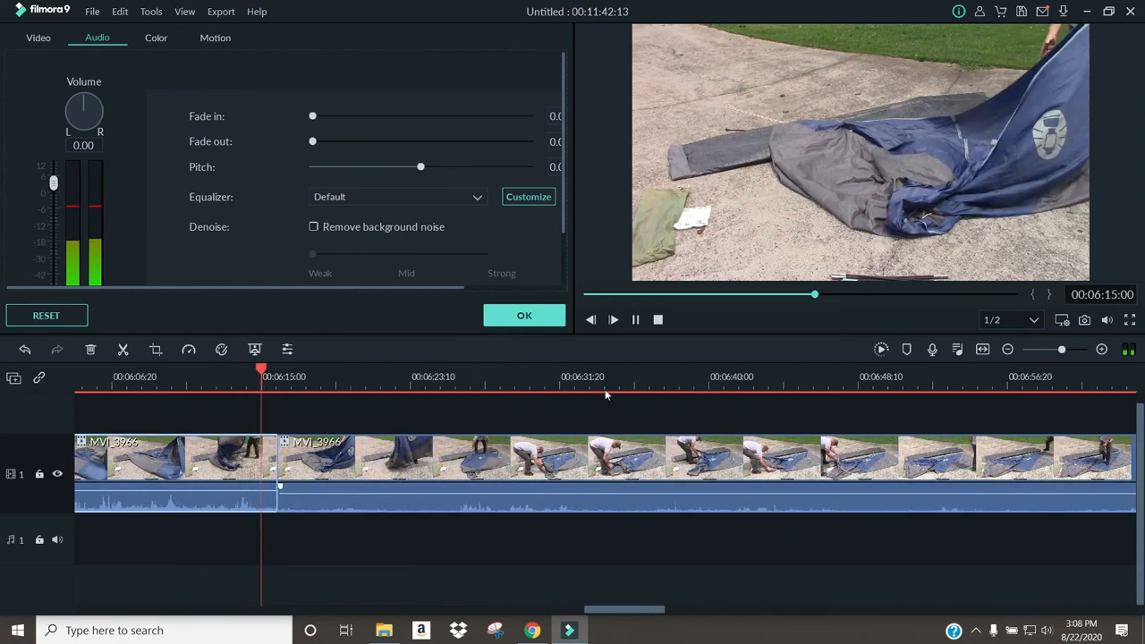
left_click(635, 320)
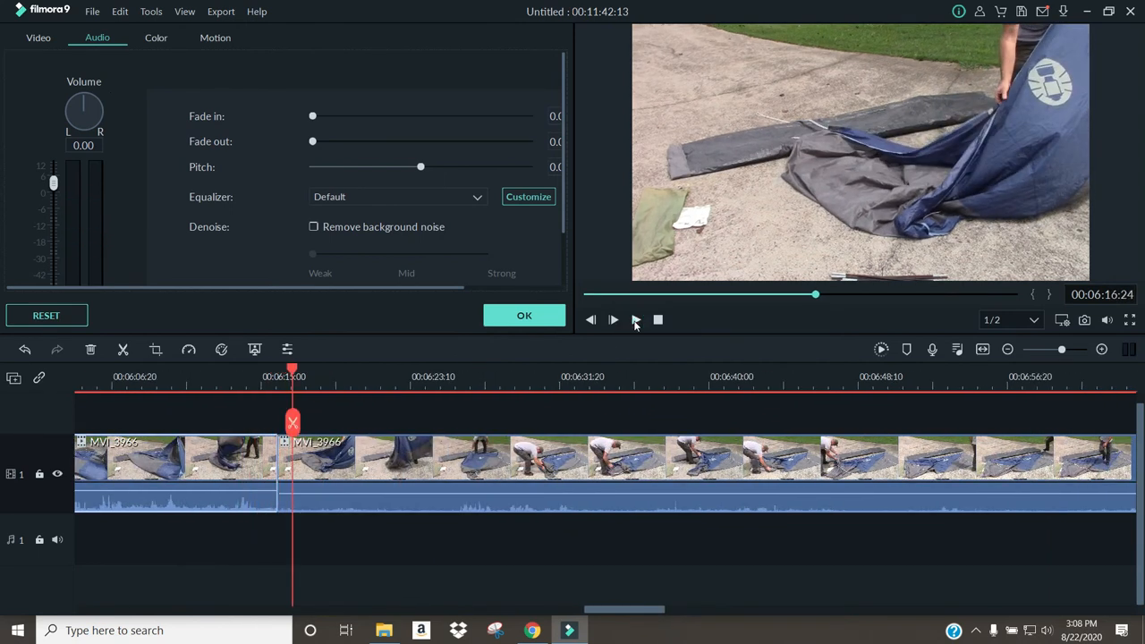
Split the clip at 00:06:25:14 and set the section from 00:06:15:29 to that cut to 2.50x speed
left_click_drag(402, 381, 449, 388)
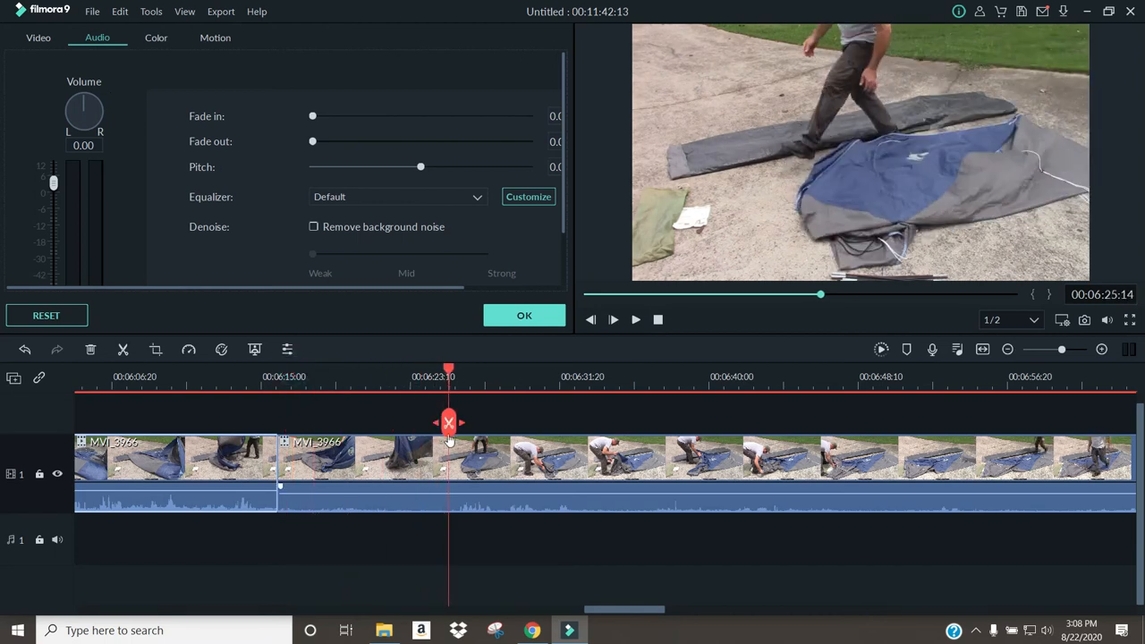
left_click(450, 424)
left_click(378, 491)
right_click(380, 491)
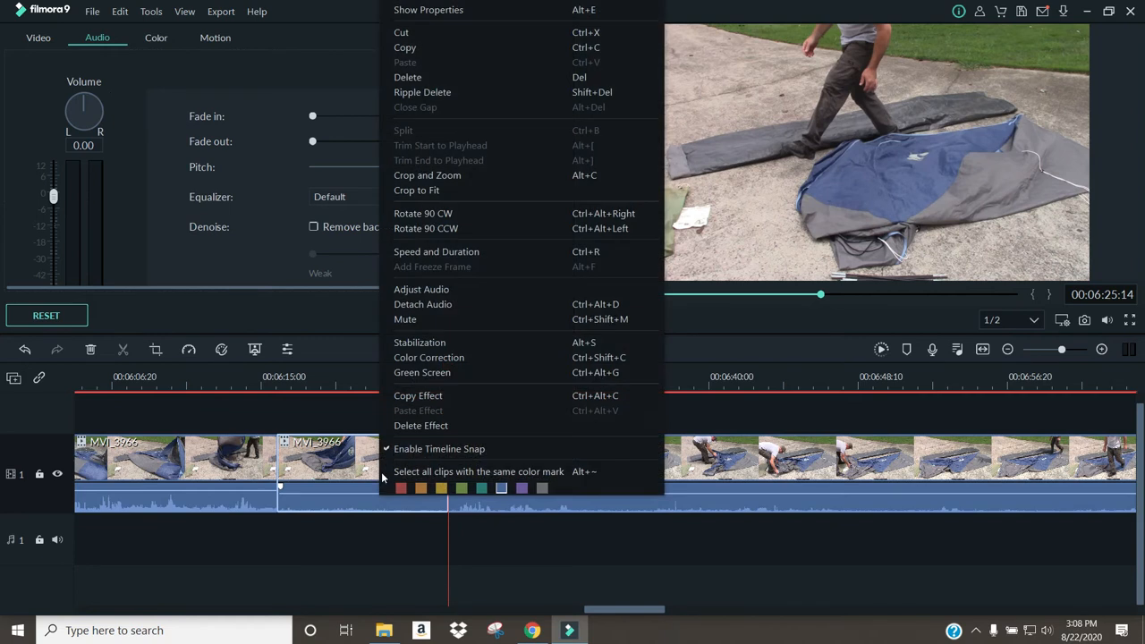
left_click(419, 253)
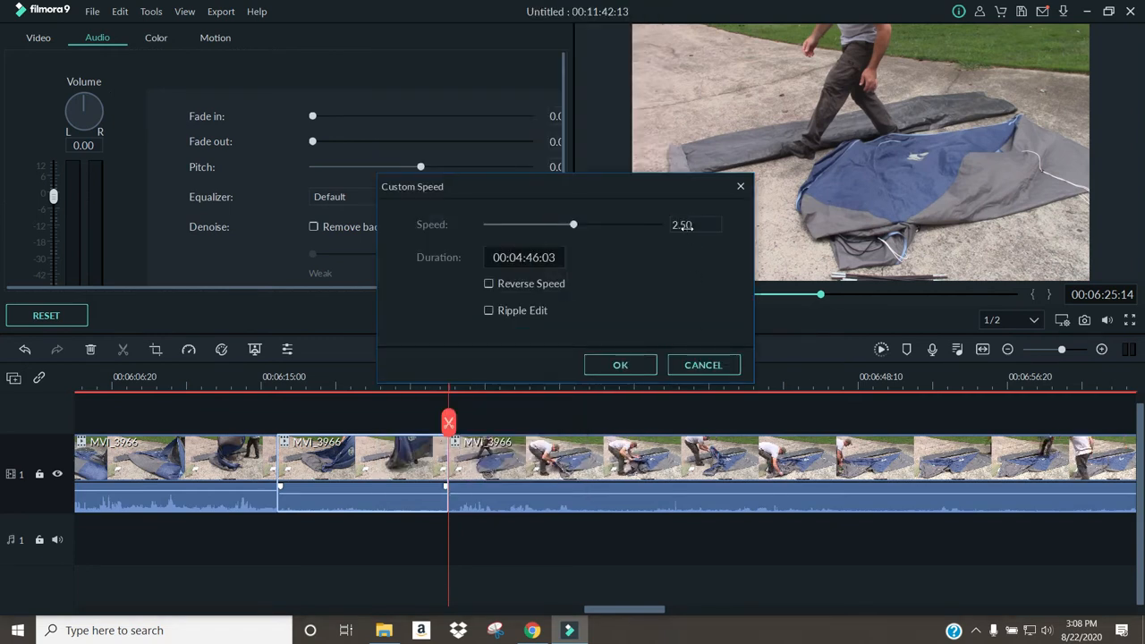
left_click(634, 365)
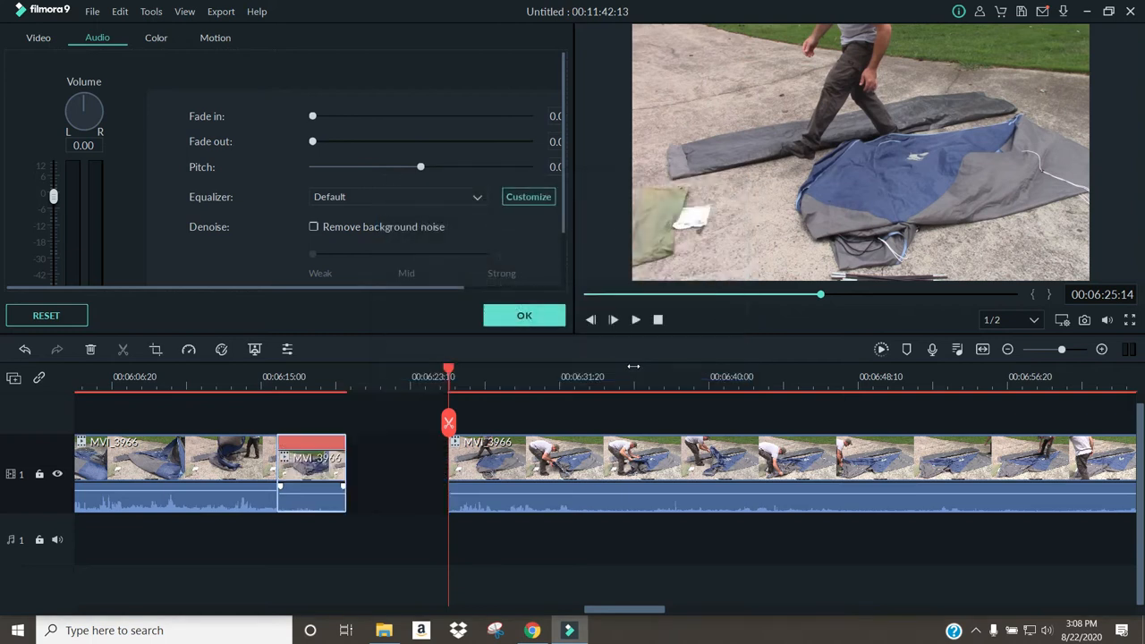
Close the gap after the sped-up section and split the following clip at 00:06:27:09
left_click_drag(573, 462, 519, 474)
left_click_drag(483, 481, 475, 479)
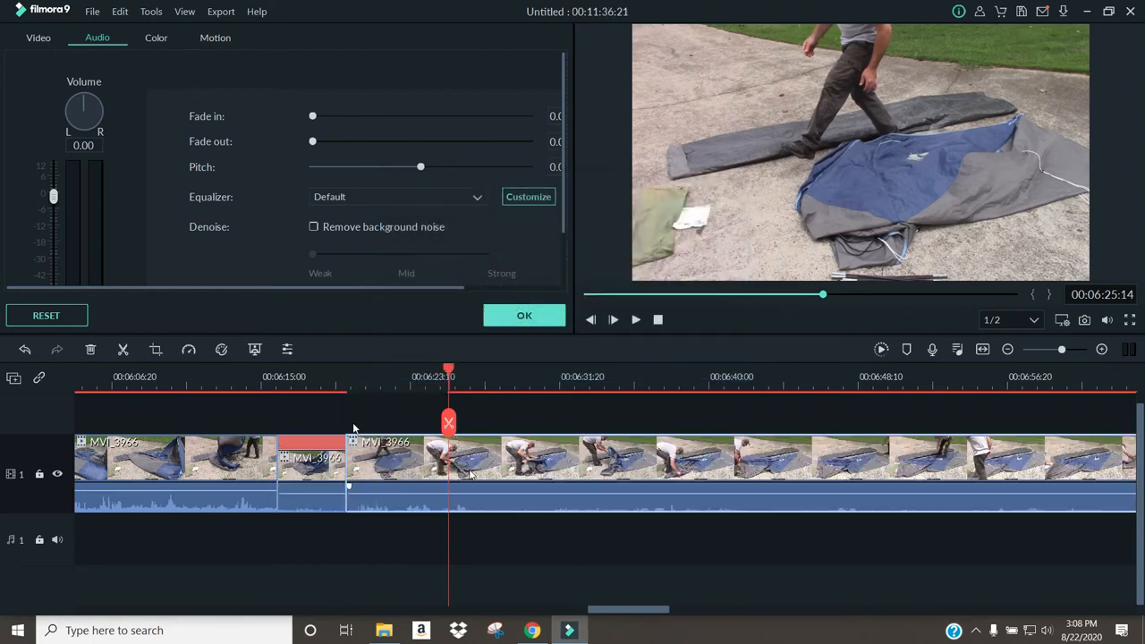
left_click(613, 322)
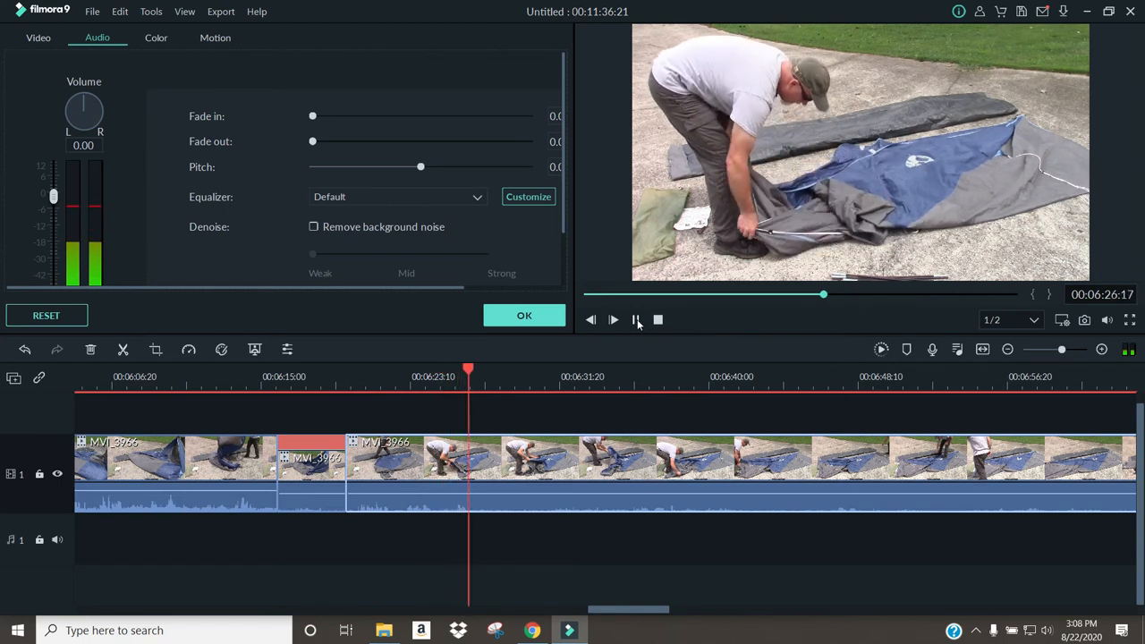
left_click(636, 319)
left_click(484, 428)
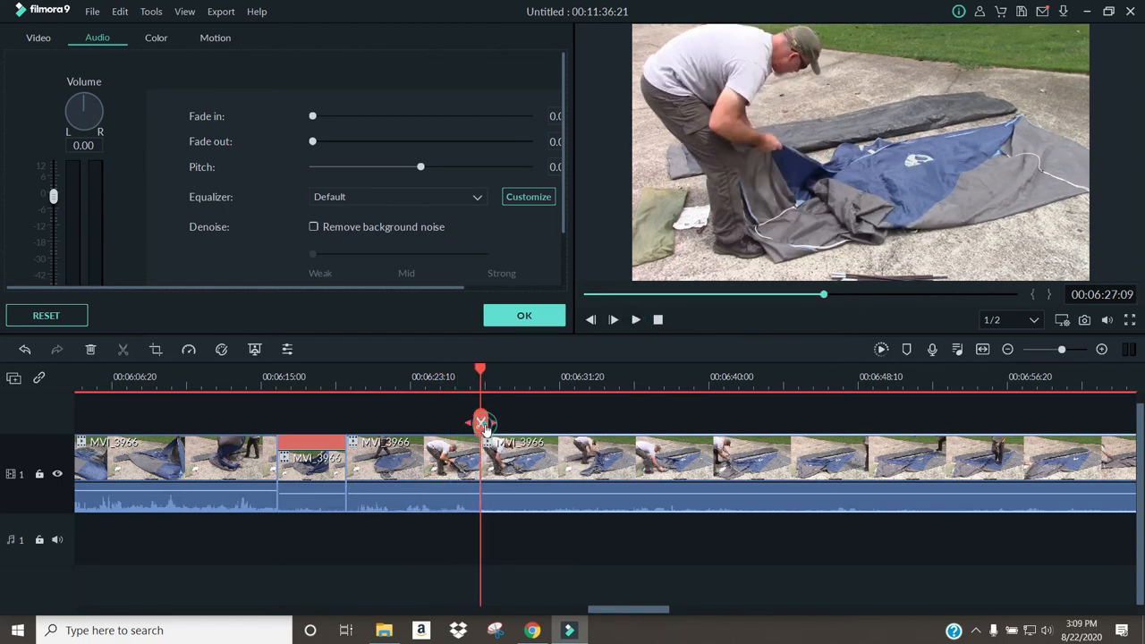
Raise the volume of the section from 00:06:19:22 to 00:06:27:09 and play it back through its end
double_click(429, 510)
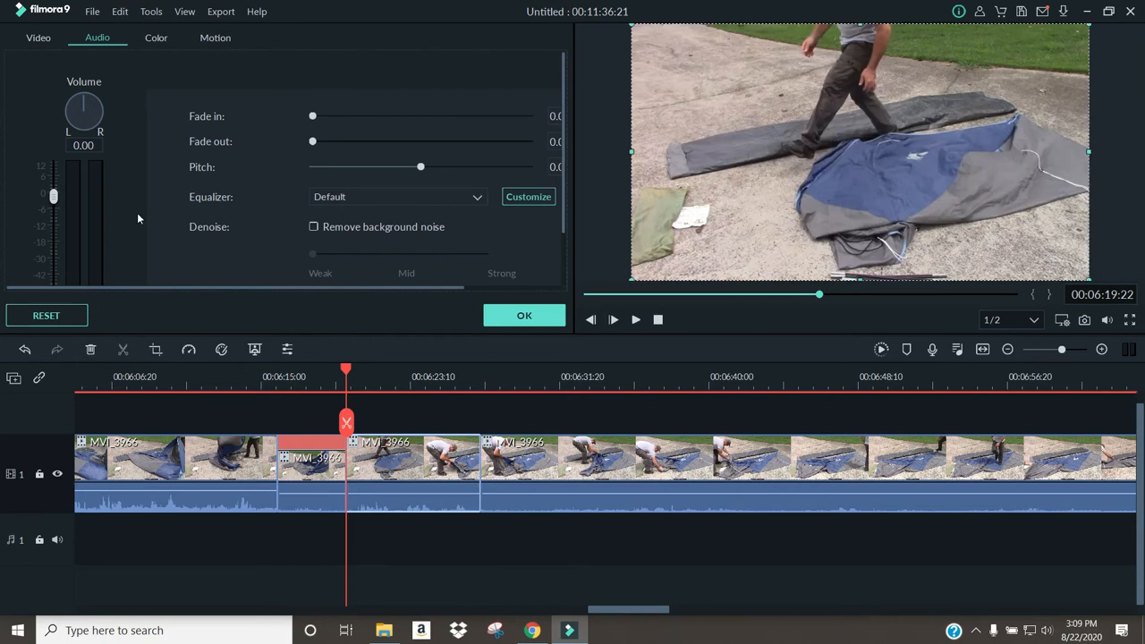
left_click_drag(55, 201, 57, 195)
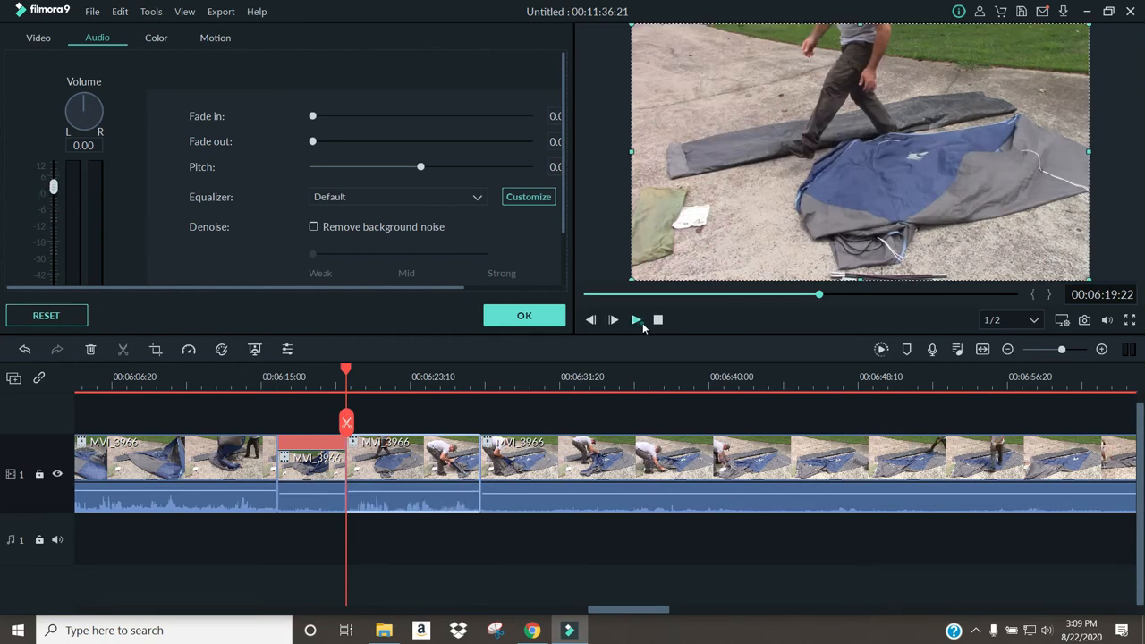
left_click(641, 322)
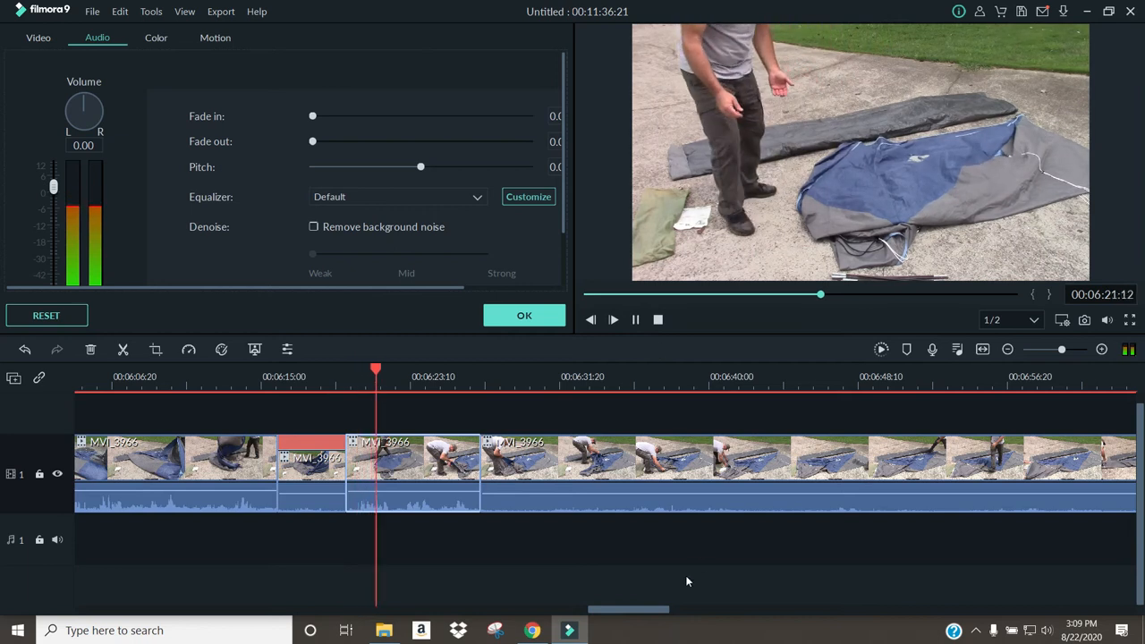
left_click_drag(652, 610, 670, 610)
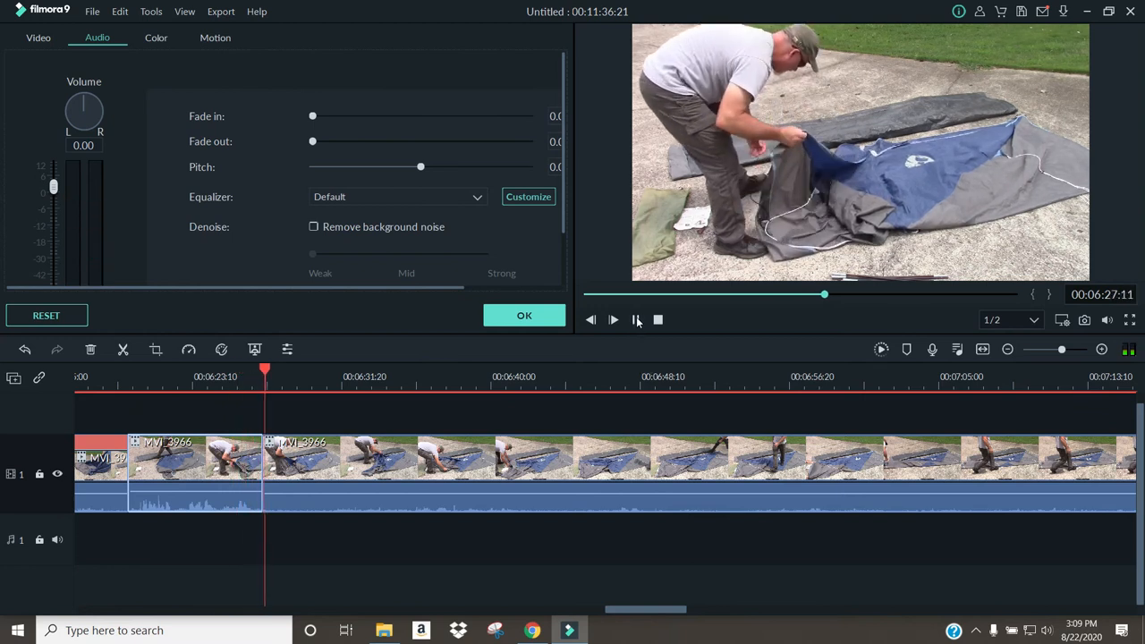
left_click(637, 321)
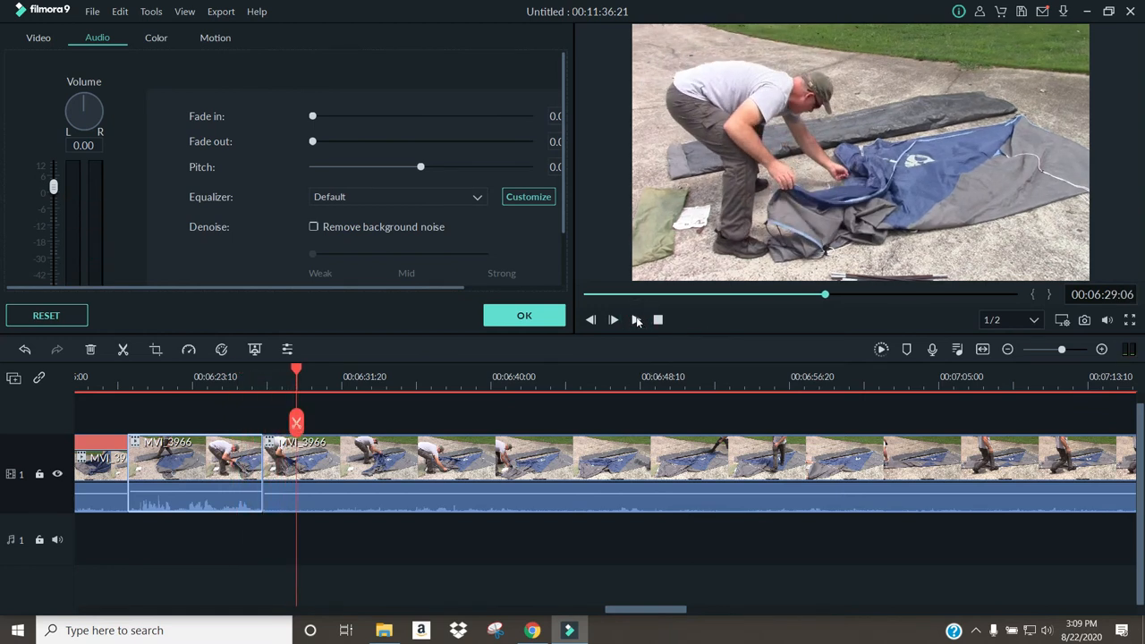
Scan ahead to the next spoken passage and split the clip just before it at 00:07:50:12
left_click_drag(297, 372, 480, 374)
left_click_drag(545, 389, 1022, 424)
left_click_drag(681, 610, 756, 608)
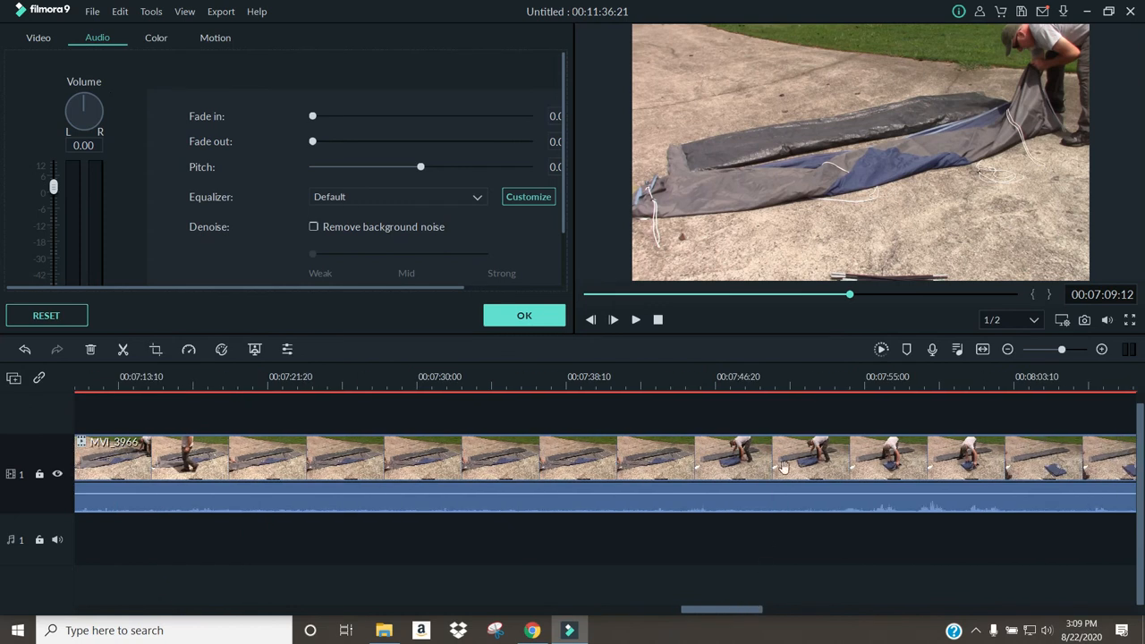
left_click(833, 381)
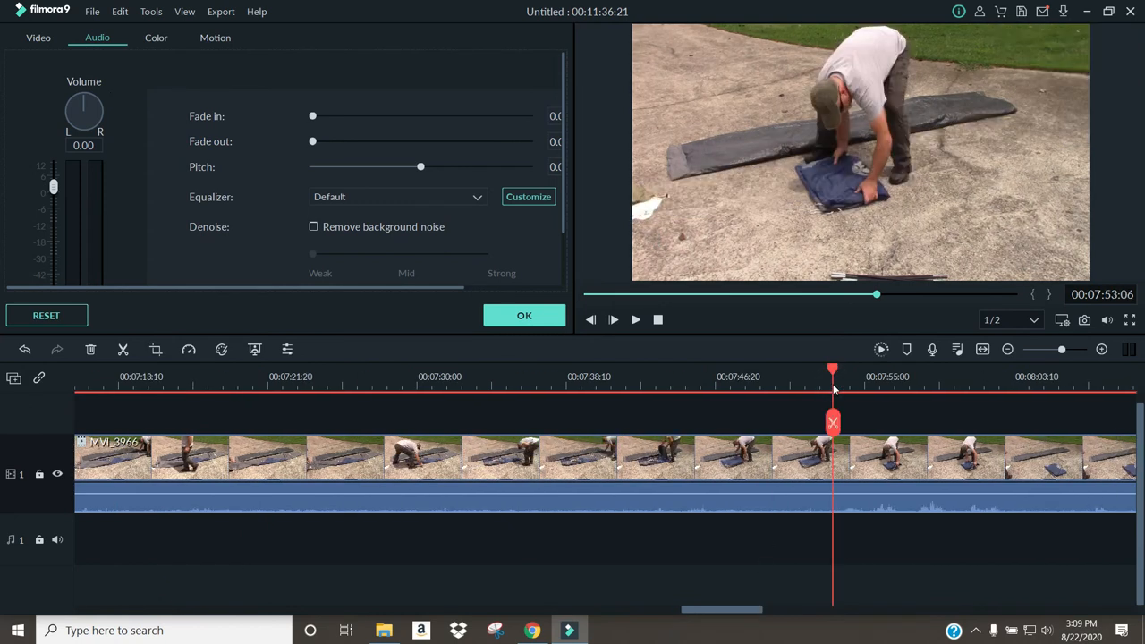
left_click_drag(751, 612, 754, 612)
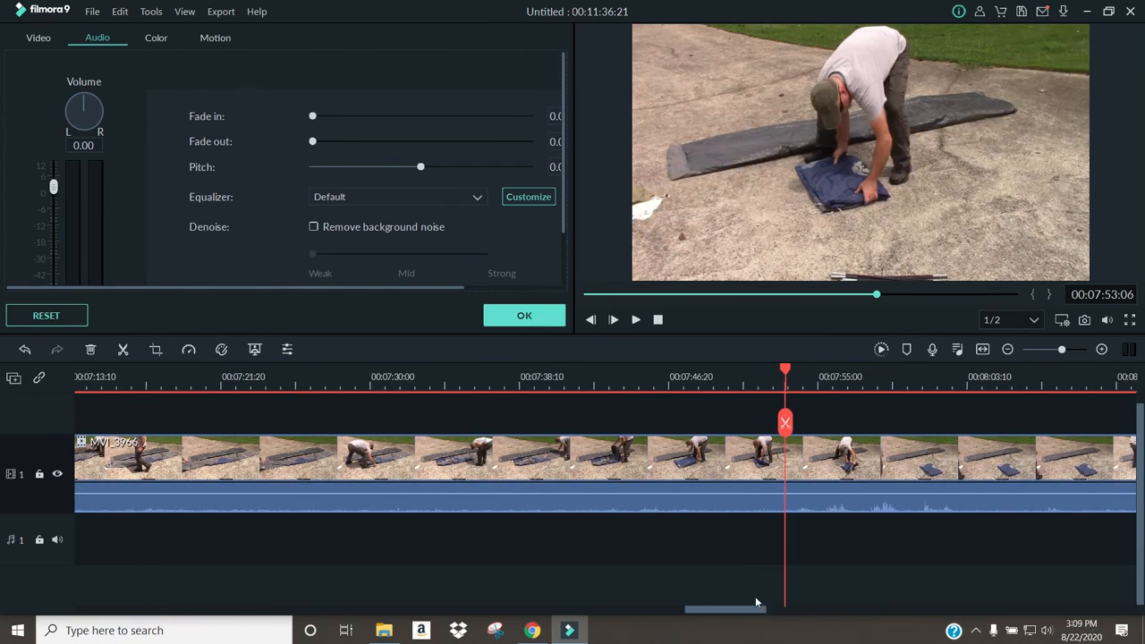
left_click_drag(786, 370, 738, 389)
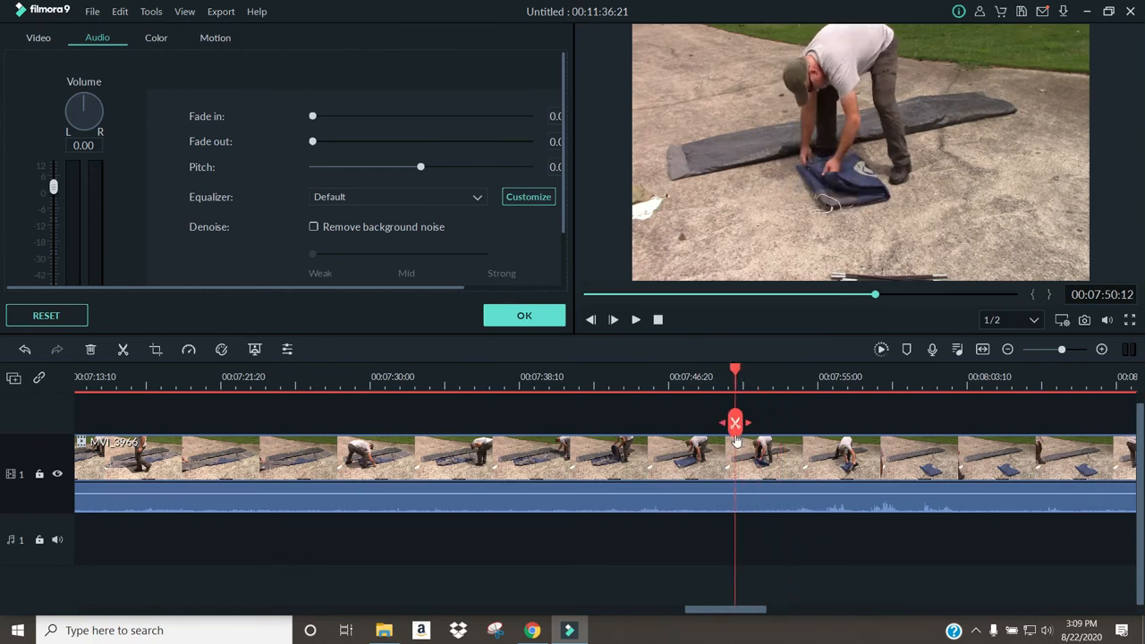
left_click(736, 425)
Play back the end of the boosted clip from 00:06:26:12 and split the following clip at 00:06:29:09
left_click_drag(736, 616, 653, 615)
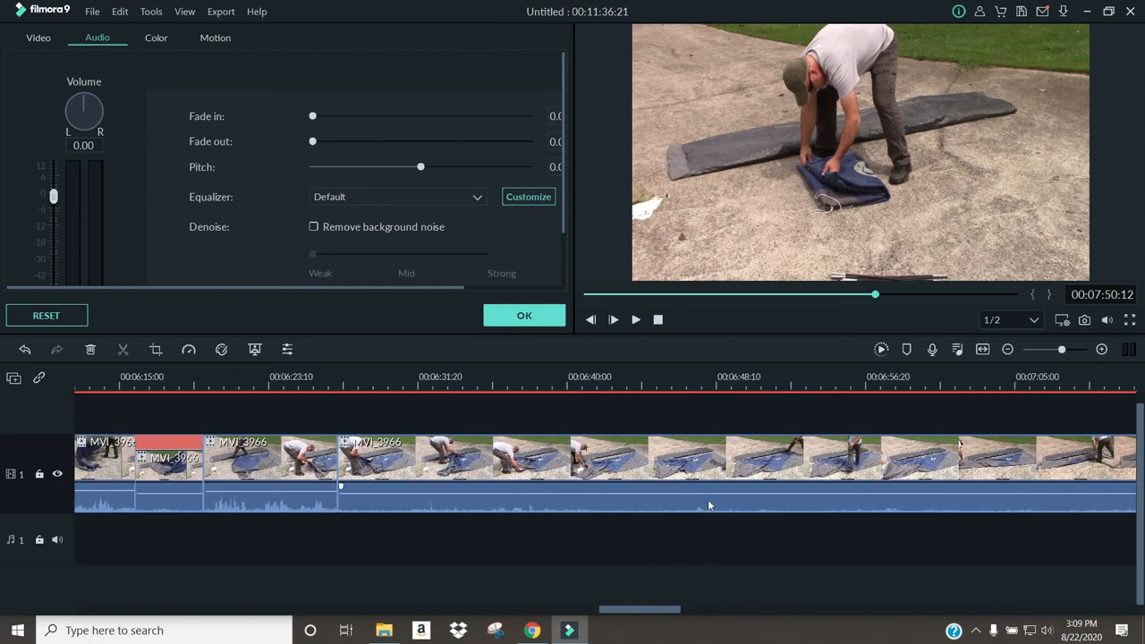
left_click(323, 374)
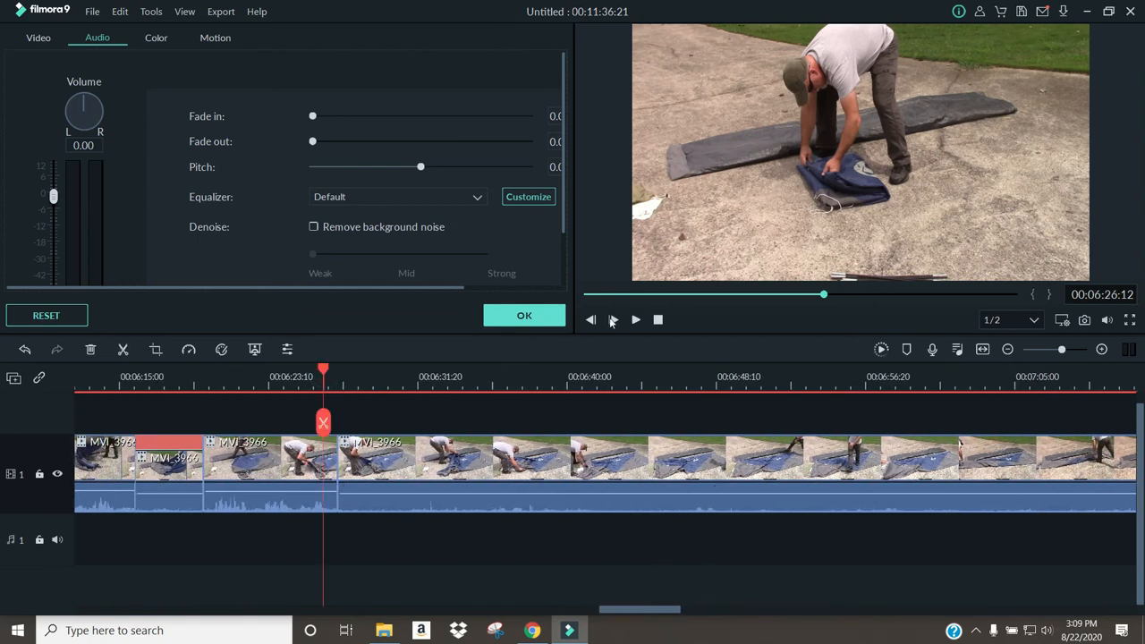
left_click(635, 320)
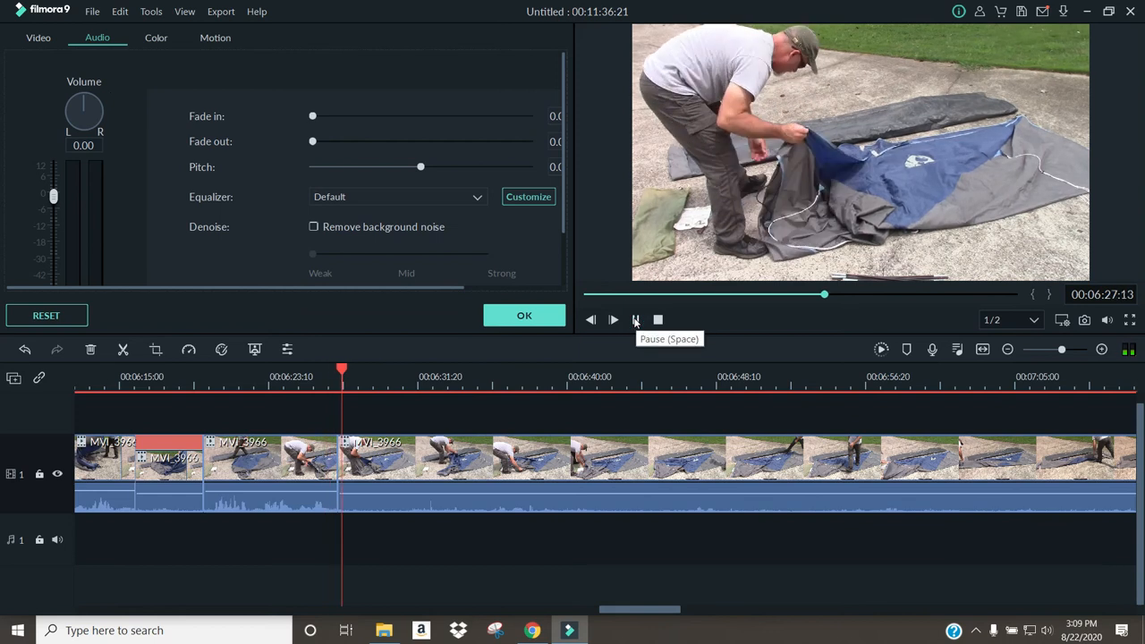
left_click(636, 320)
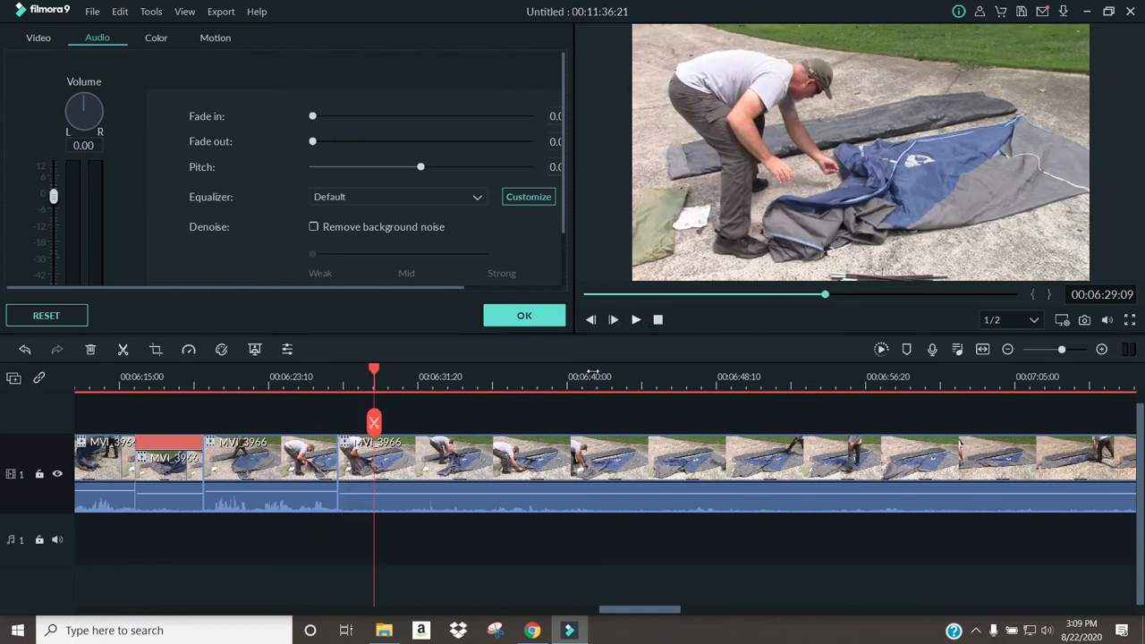
left_click(374, 425)
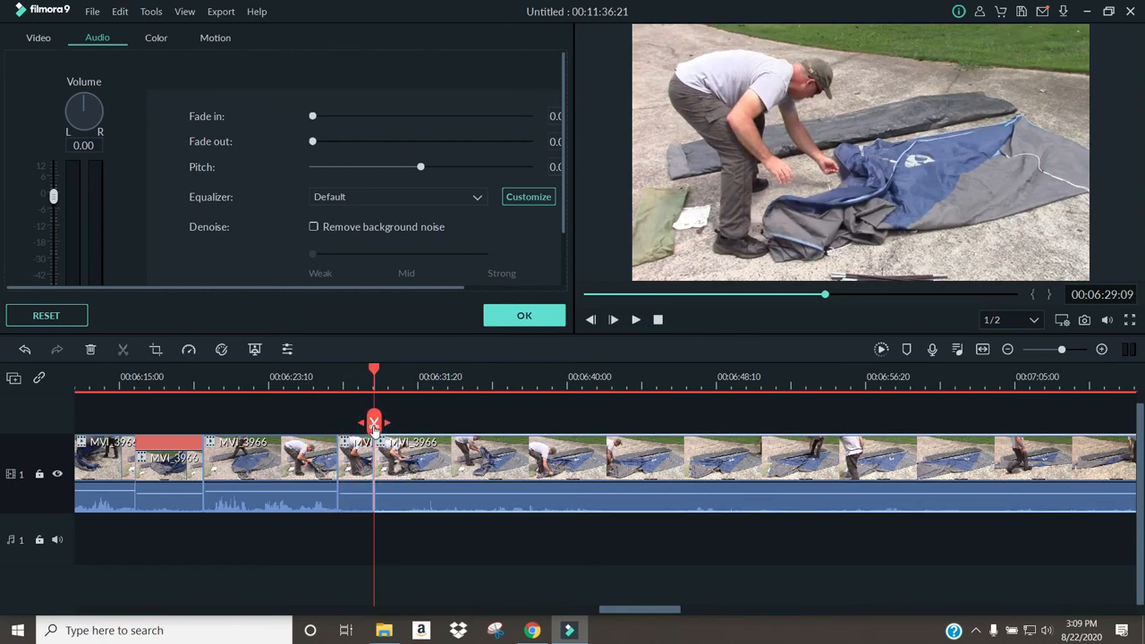
Set the section from 00:06:29:09 to 00:07:50:12 to 2.50x speed and move the clip behind it closer to its new end
right_click(580, 459)
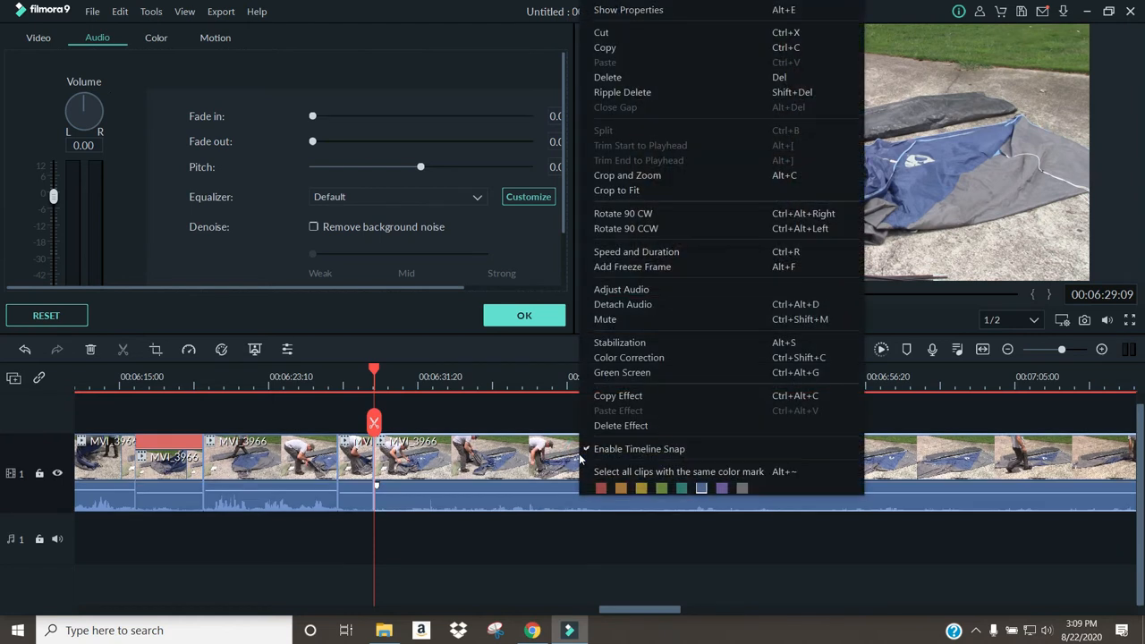
left_click(615, 253)
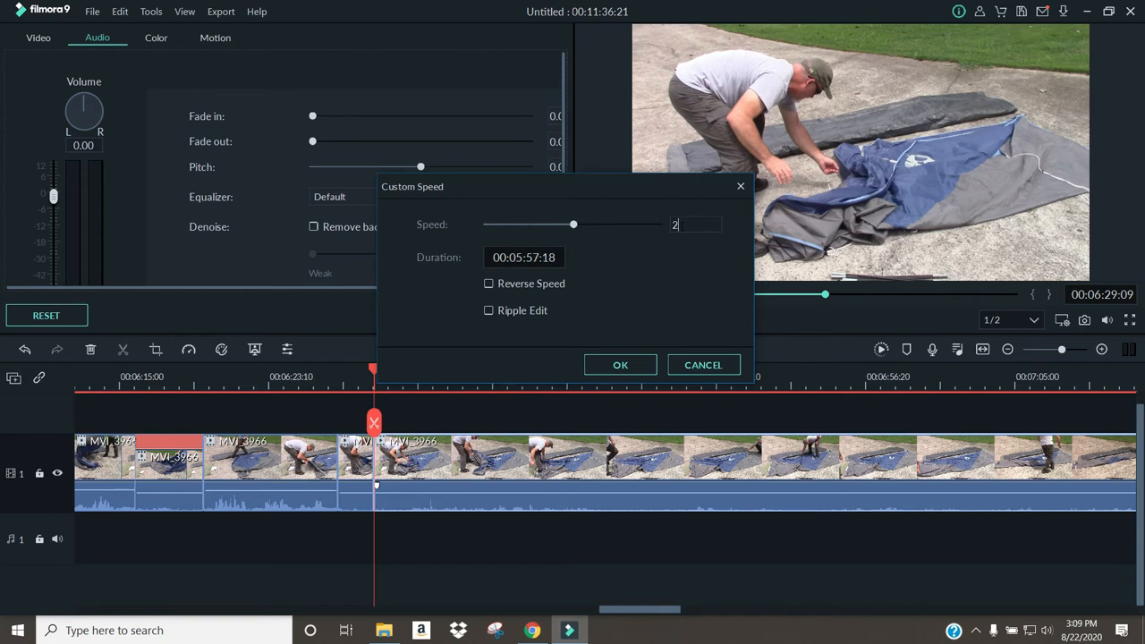
left_click(614, 365)
left_click_drag(675, 615, 749, 618)
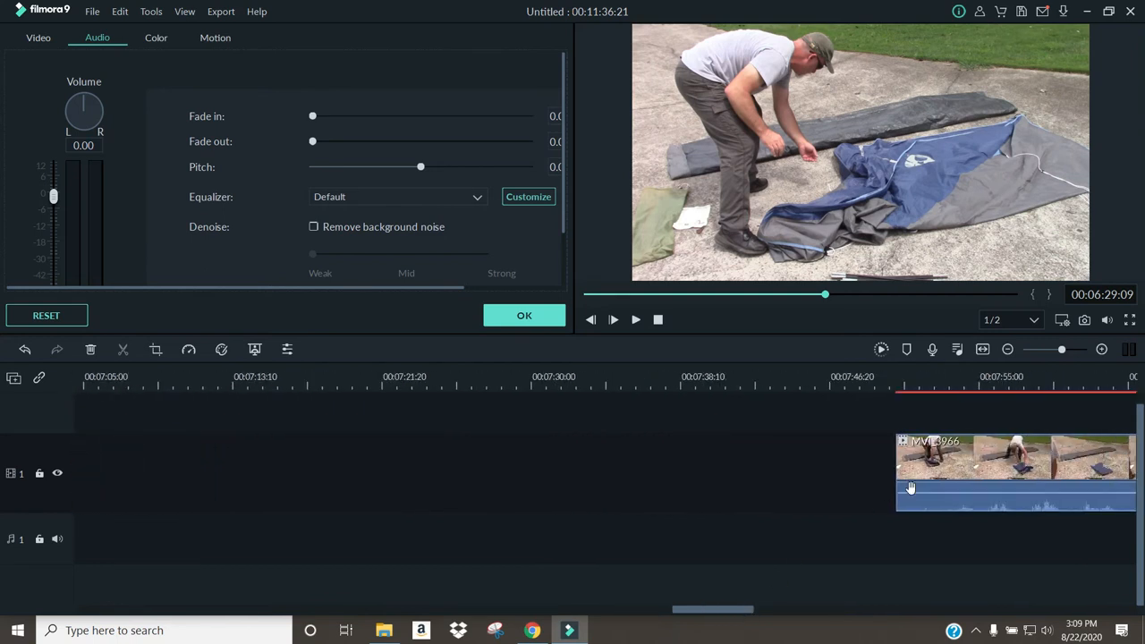
left_click_drag(951, 459, 187, 461)
Cut the footage between 00:06:32:17 and 00:06:36:01 out of the sped-up clip
mouse_move(711, 615)
left_mouse_down()
mouse_move(658, 614)
mouse_move(706, 618)
mouse_move(696, 618)
left_mouse_up()
left_click_drag(345, 374, 333, 374)
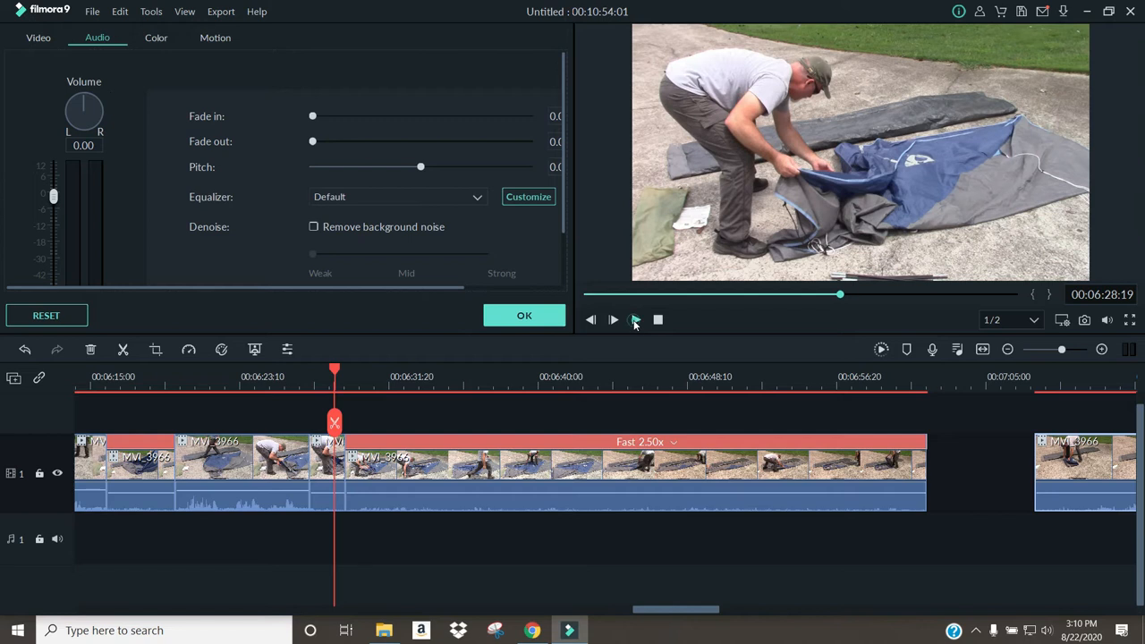
left_click(635, 319)
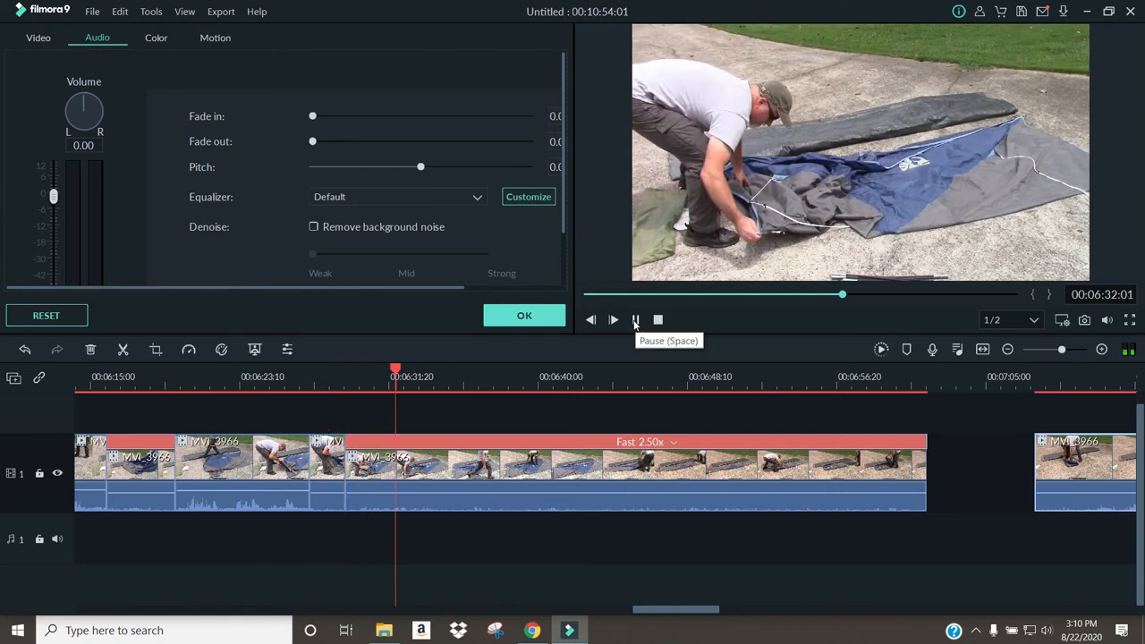
left_click(634, 319)
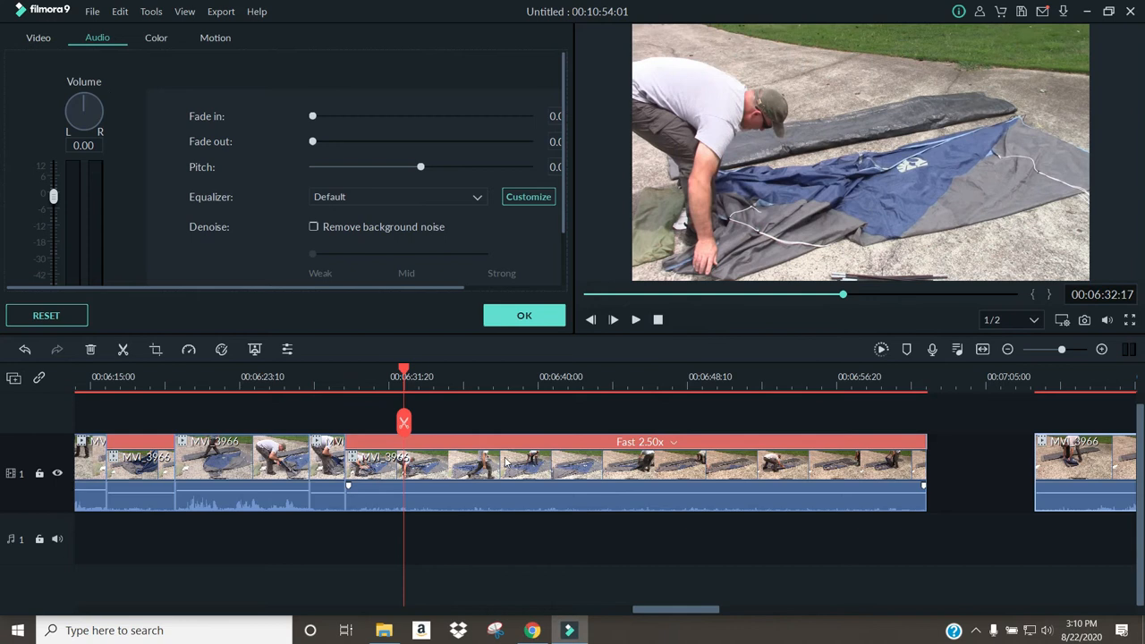
left_click(404, 424)
left_click_drag(410, 377, 469, 424)
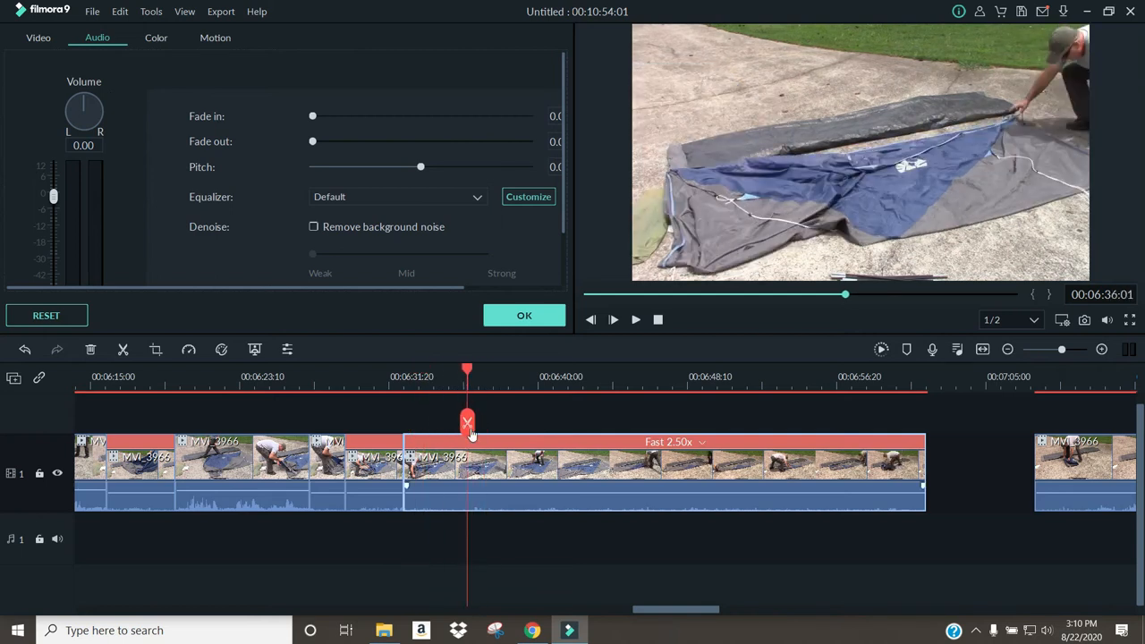
right_click(436, 482)
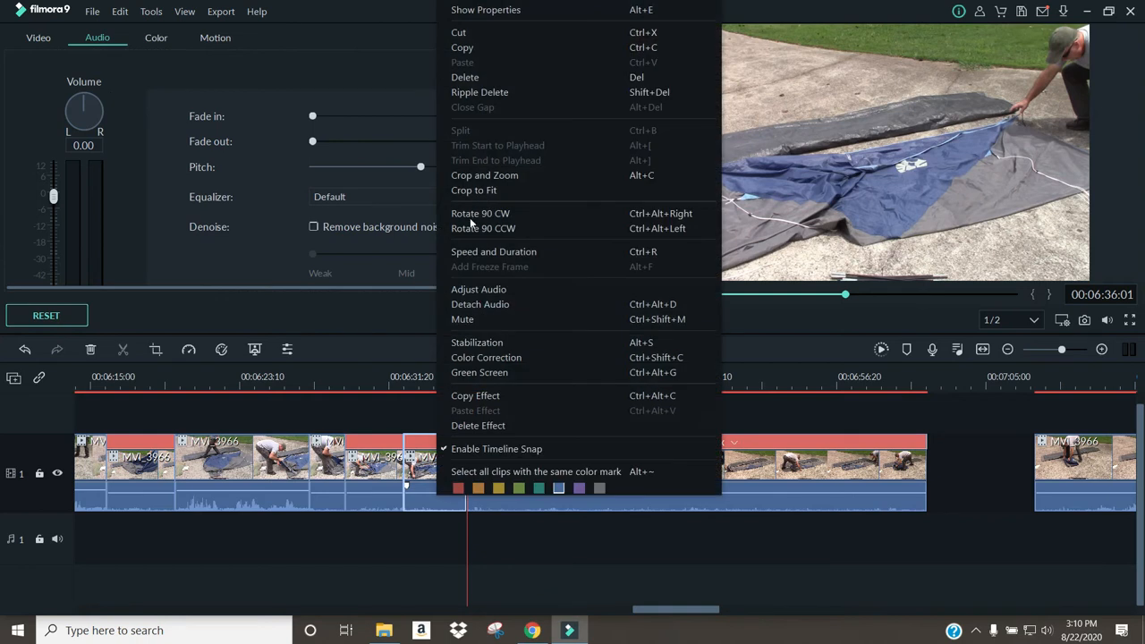
left_click(488, 78)
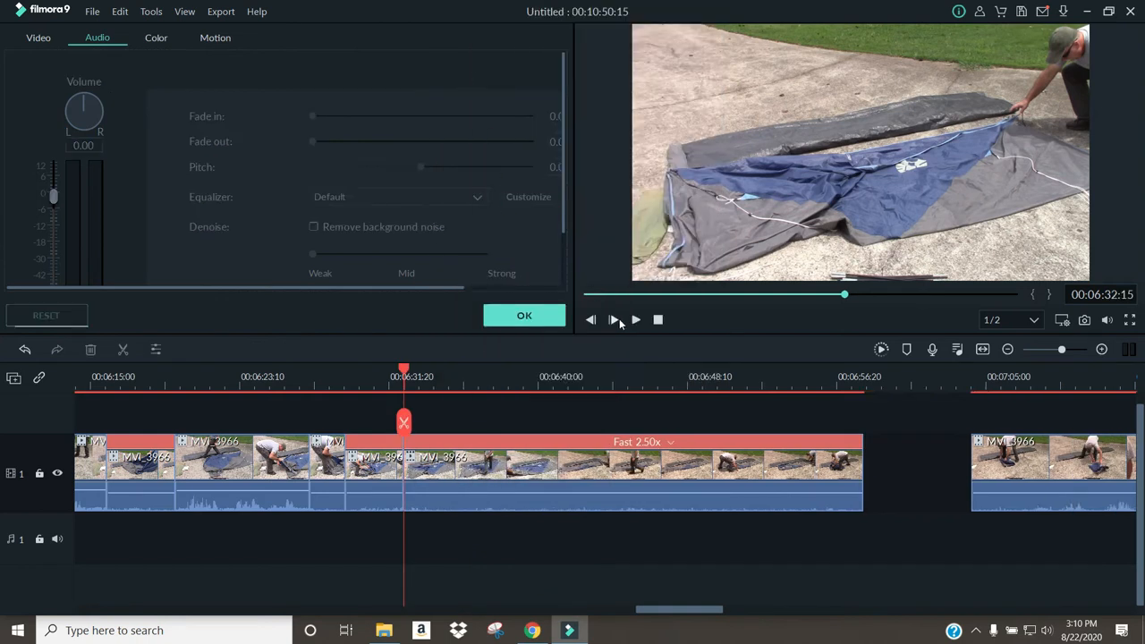
Play on from the cut, then remove the sped-up footage between 00:06:34:22 and 00:06:36:23
left_click(635, 320)
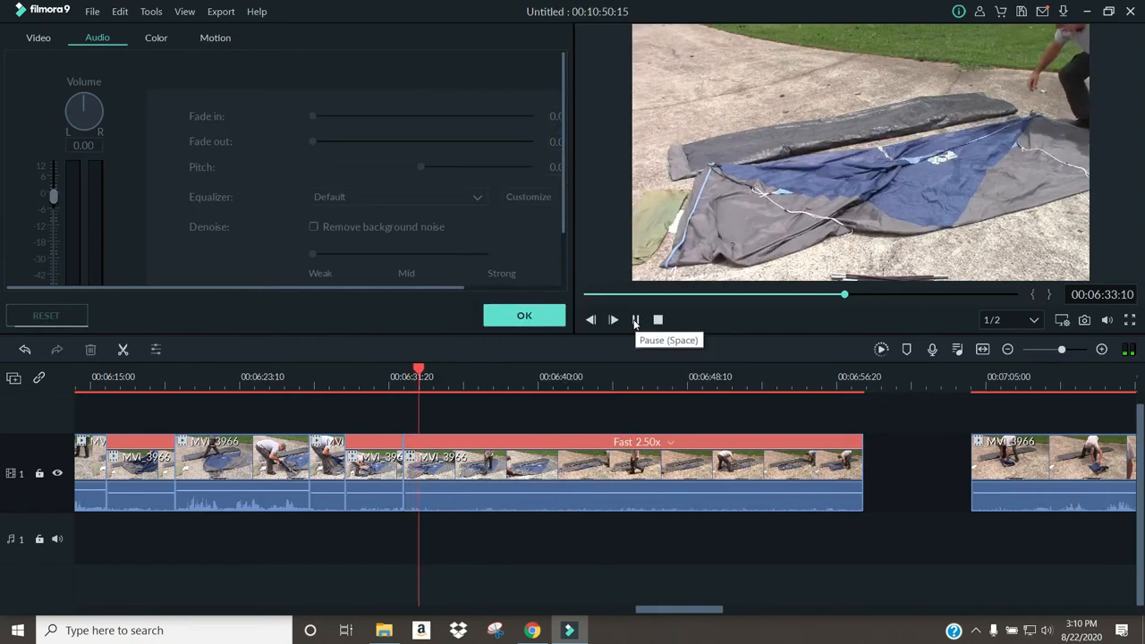
key("space")
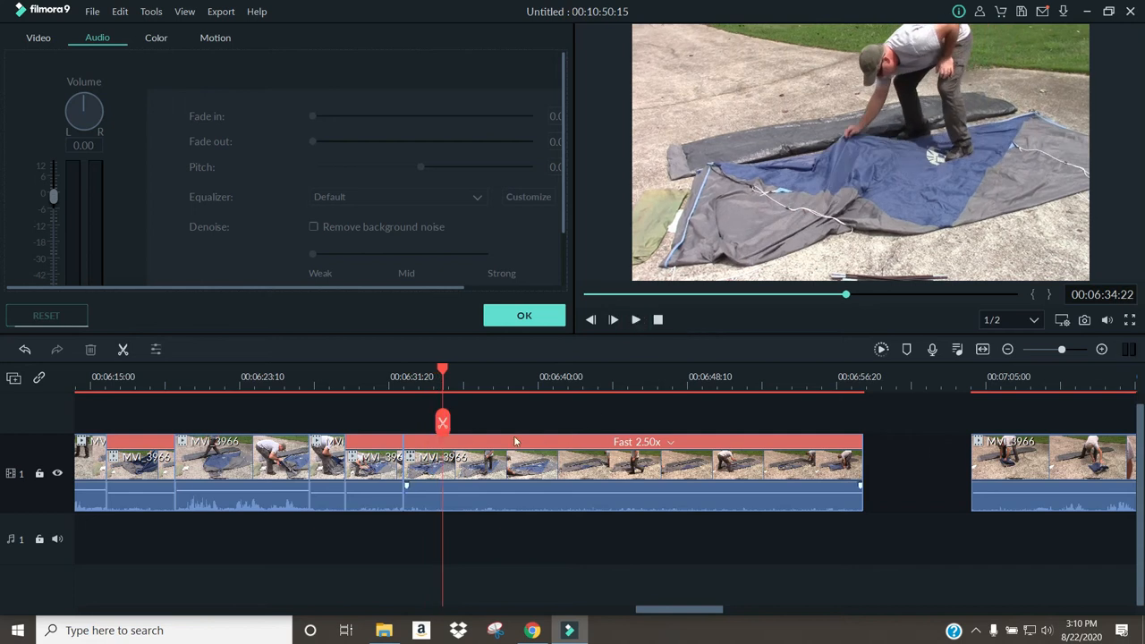
left_click(442, 424)
left_click_drag(444, 376, 481, 385)
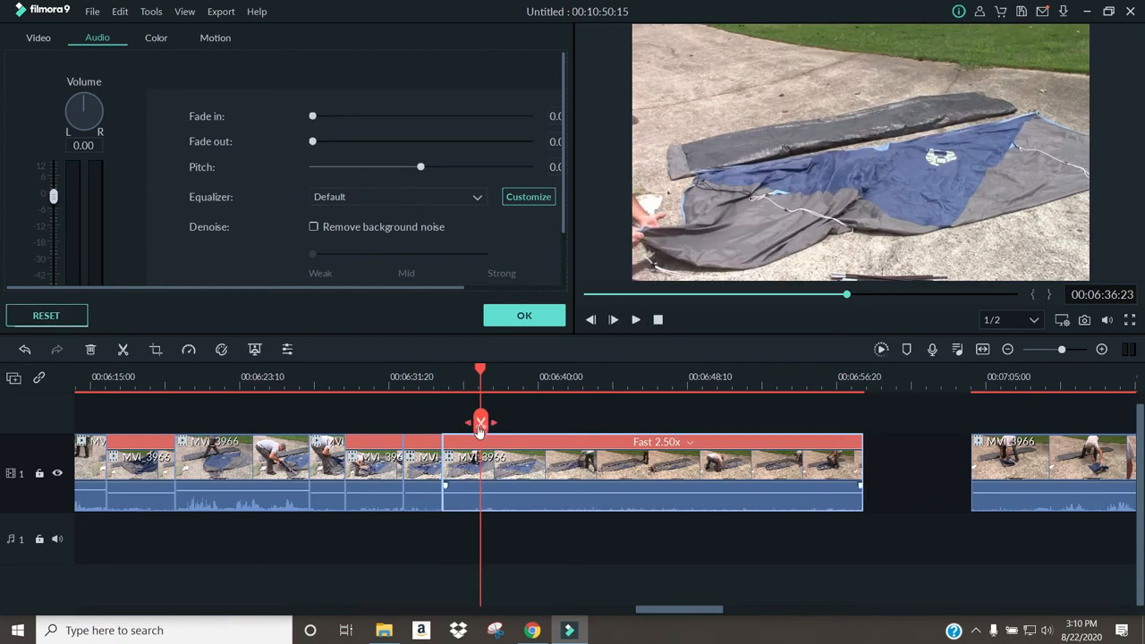
left_click(481, 423)
right_click(462, 457)
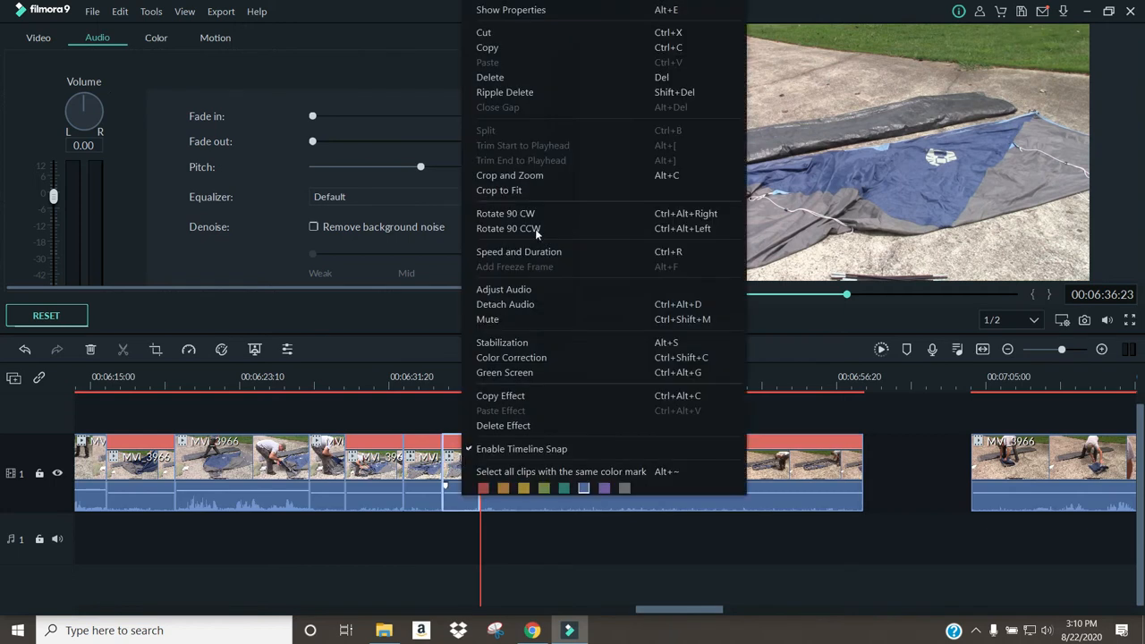
left_click(513, 78)
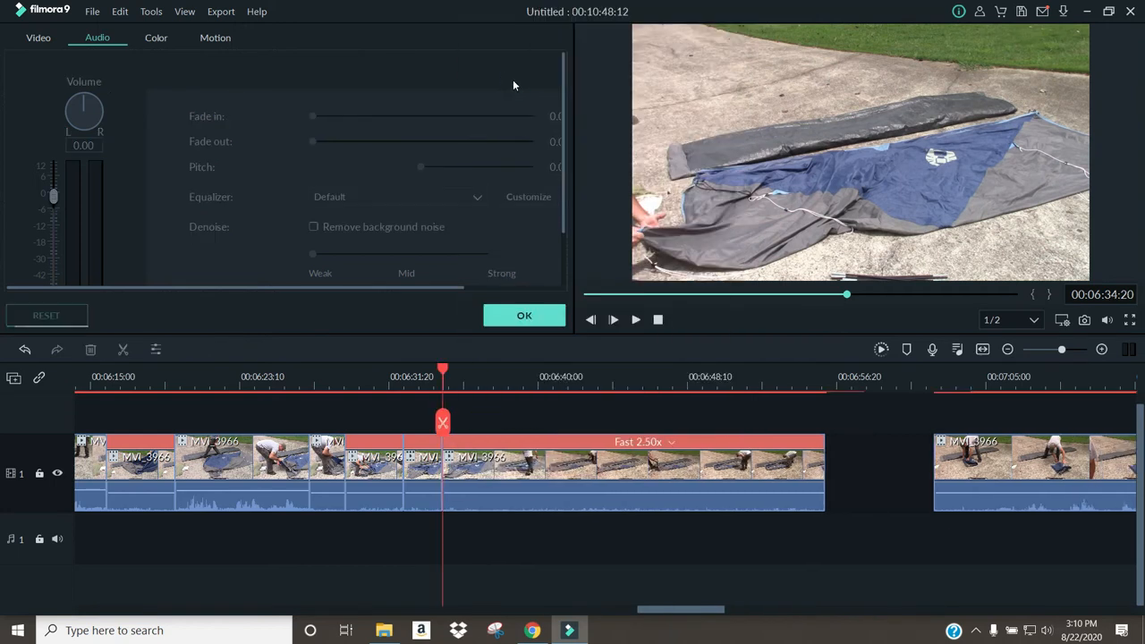
Play on from the last cut and remove the sped-up footage between 00:06:36:25 and 00:06:38:05
left_click(637, 319)
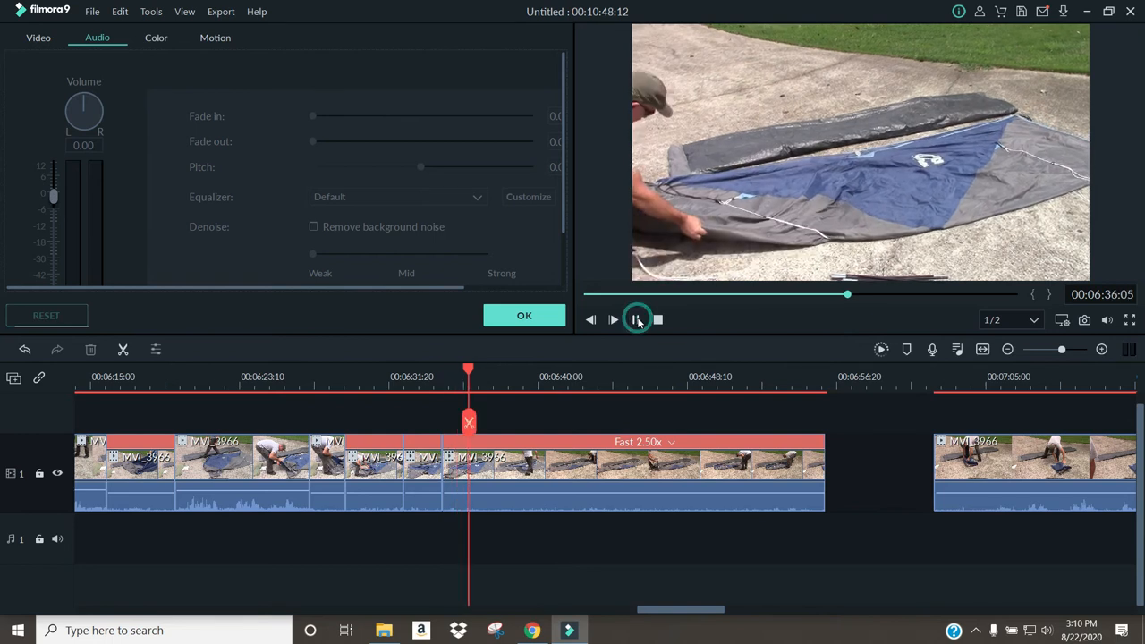
left_click(637, 320)
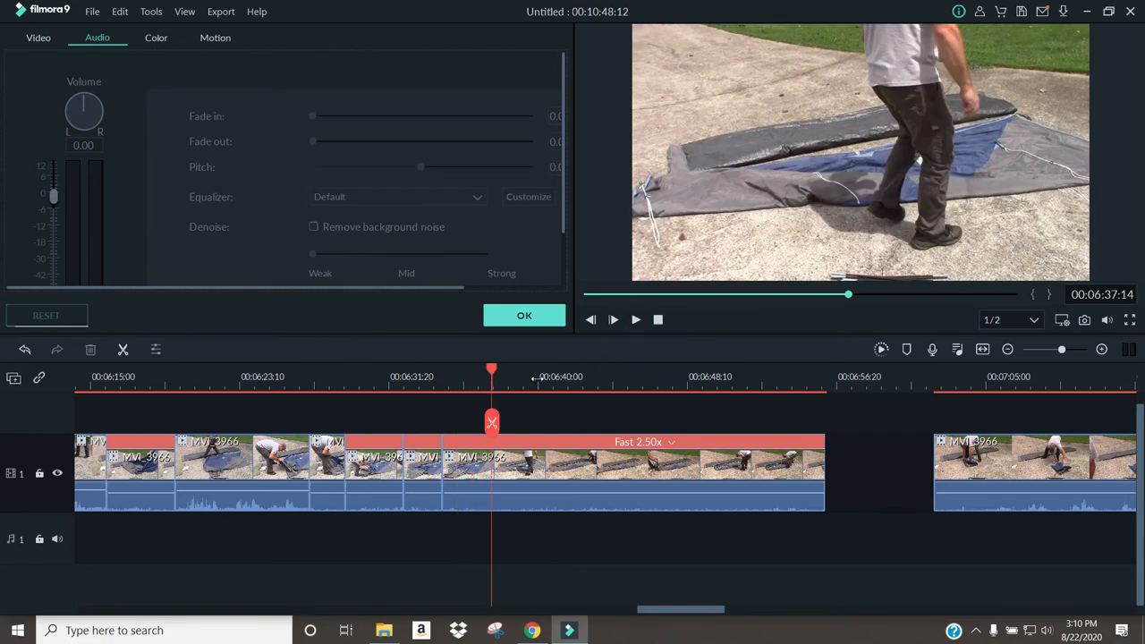
left_click_drag(495, 380, 481, 376)
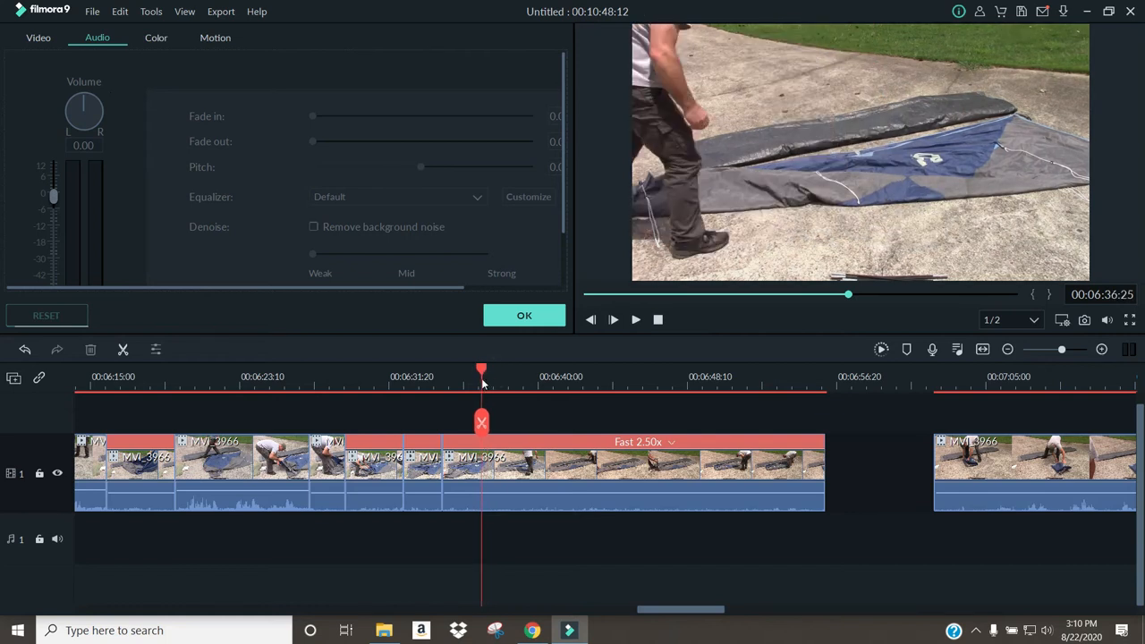
left_click(483, 423)
left_click_drag(486, 377, 507, 396)
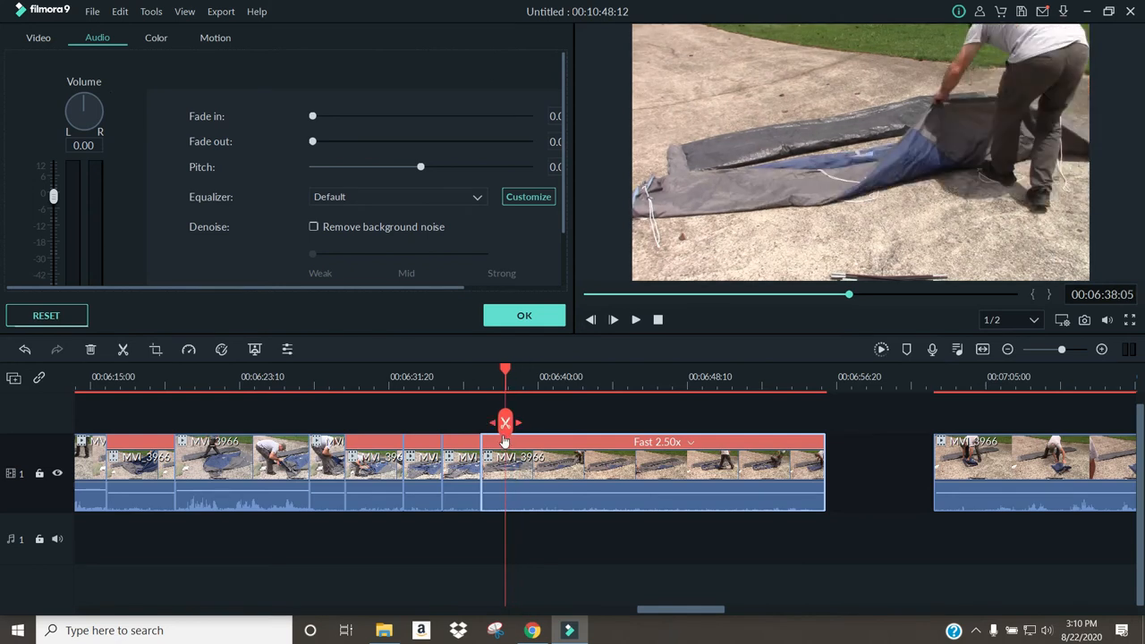
right_click(493, 481)
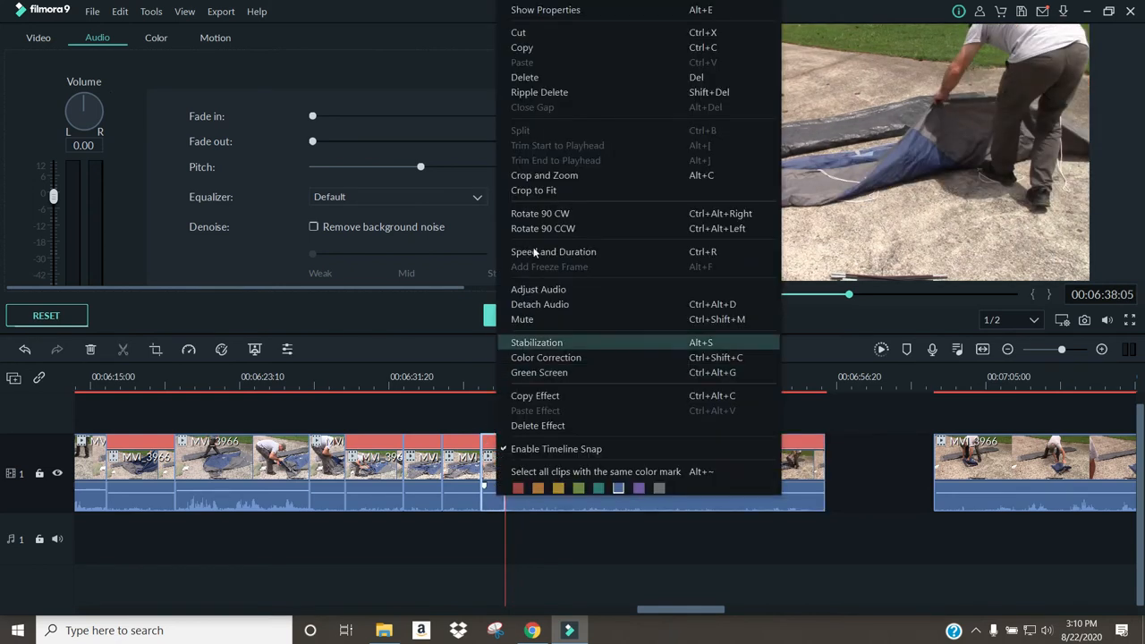
left_click(537, 77)
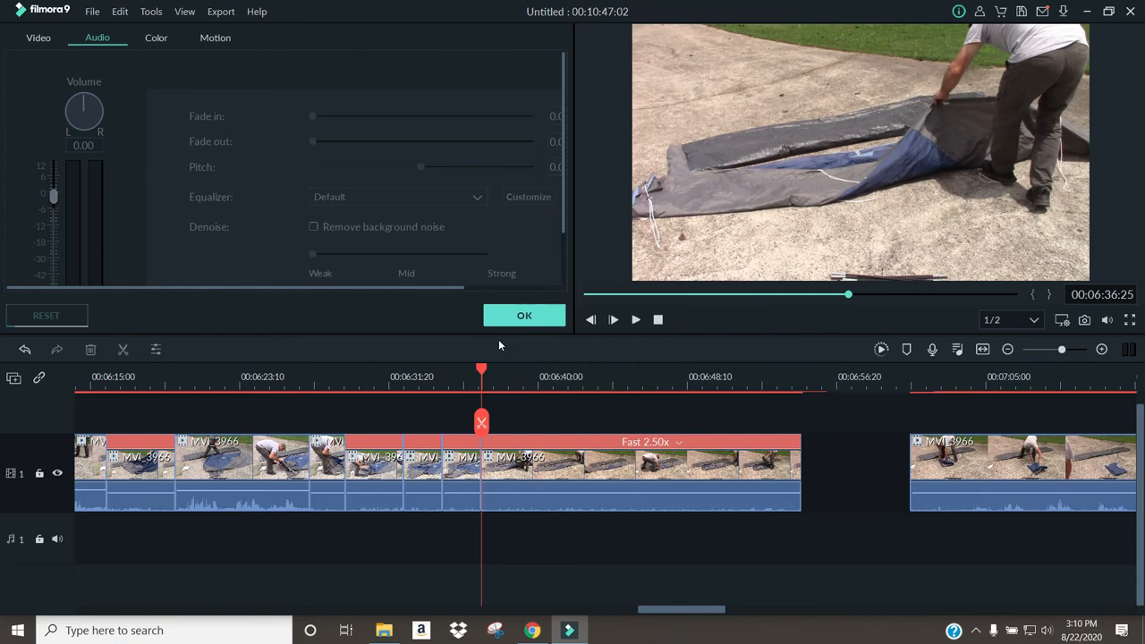
Continue playback, then cut the footage between 00:06:39:17 and 00:06:44:15 out of the sped-up clip
left_click(634, 320)
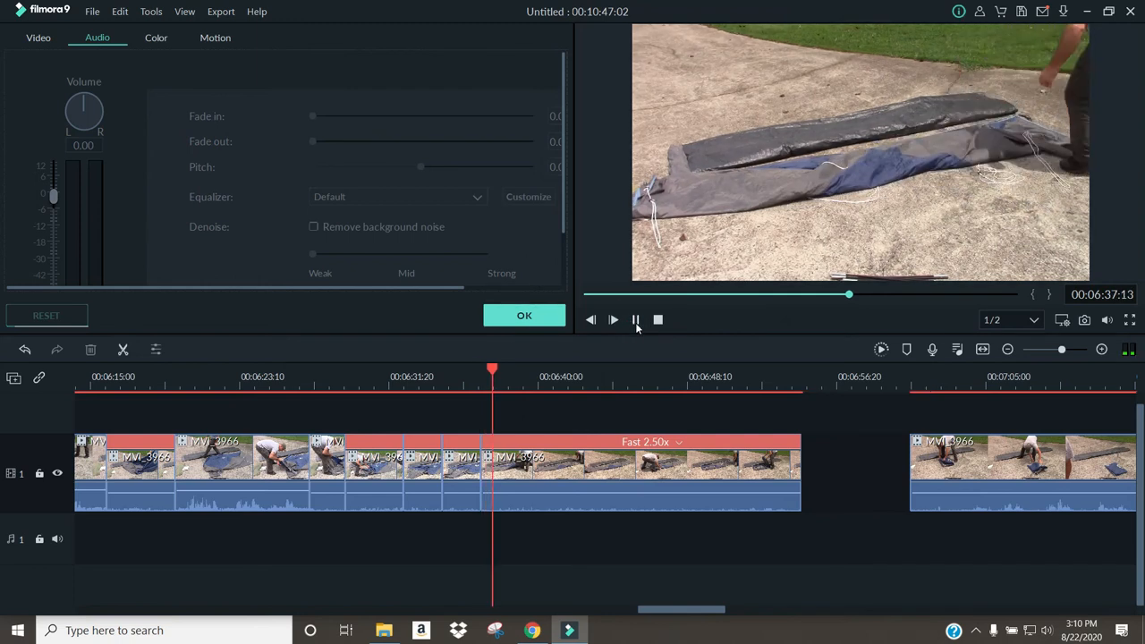
left_click(636, 322)
left_click(529, 425)
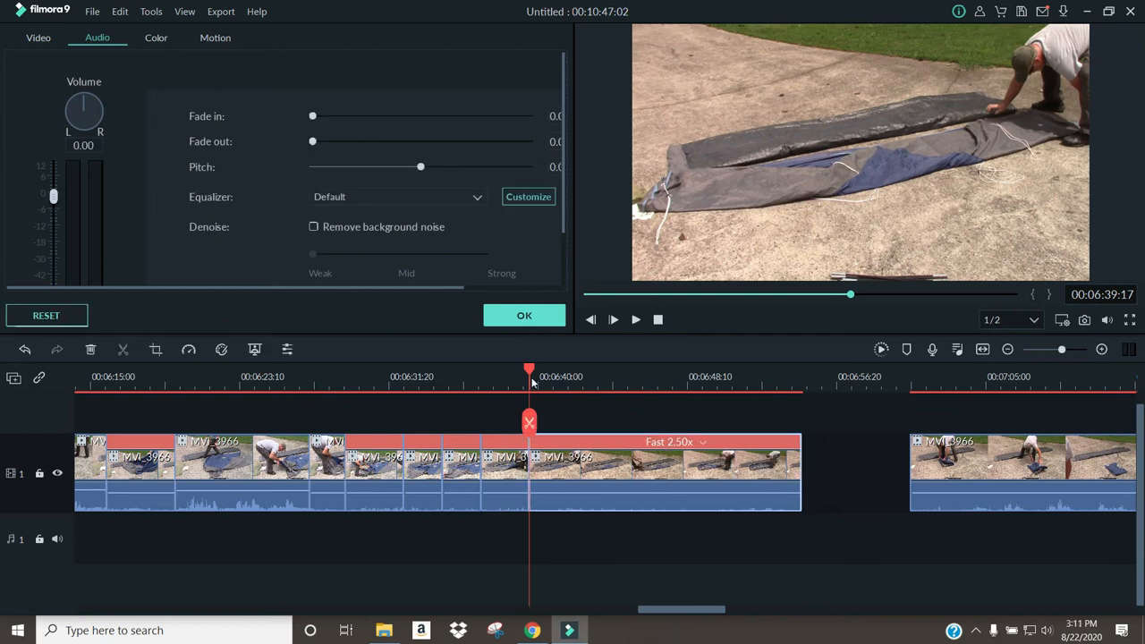
left_click_drag(556, 379, 619, 392)
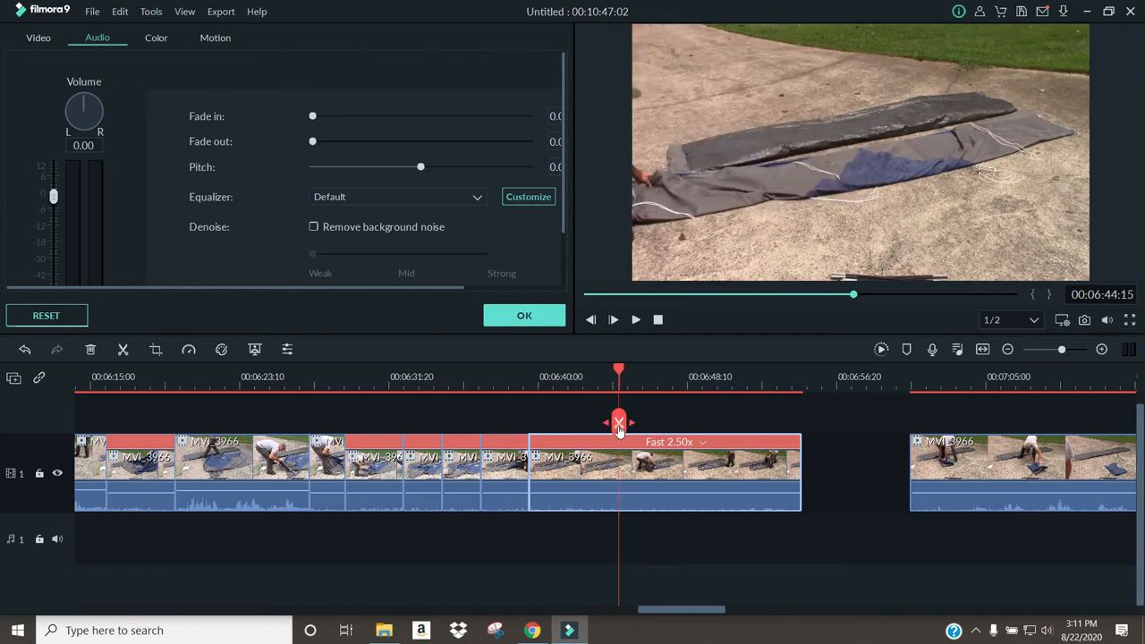
left_click(619, 422)
right_click(574, 469)
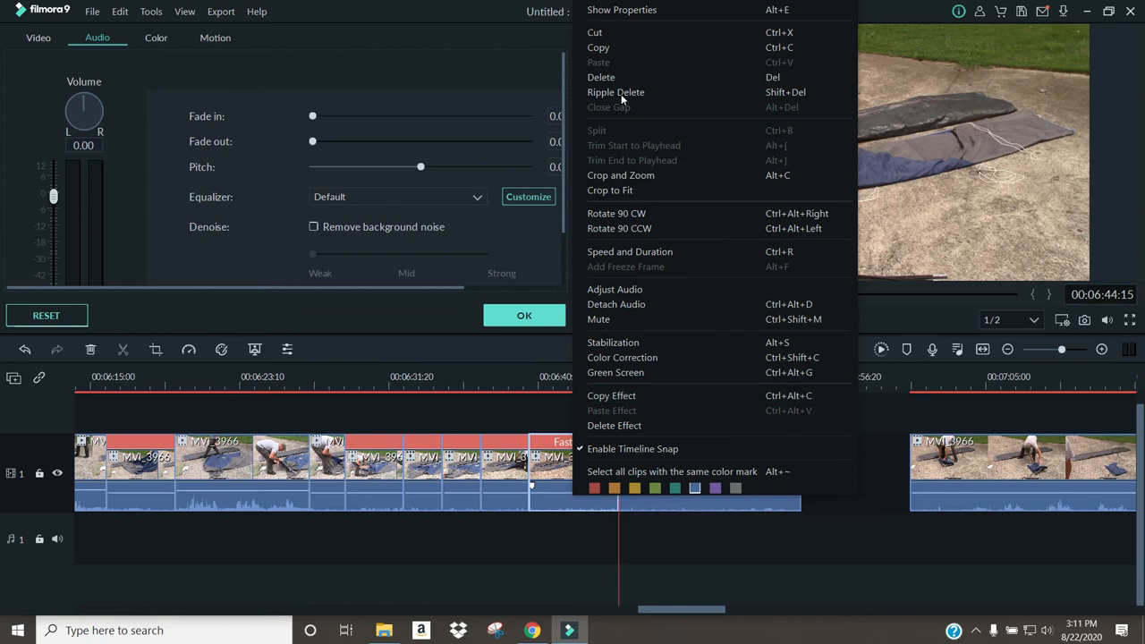
left_click(622, 78)
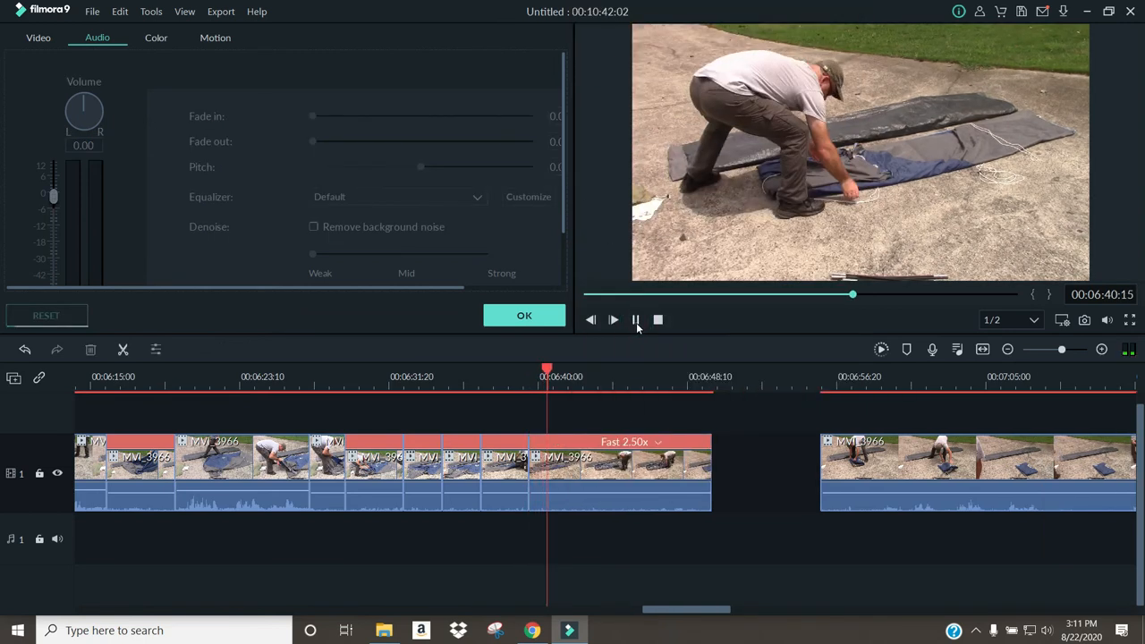
Split the sped-up clip just after 00:06:40:15 and delete the footage from there to 00:06:43:29
left_click(636, 322)
left_click(554, 436)
left_click_drag(553, 374, 610, 378)
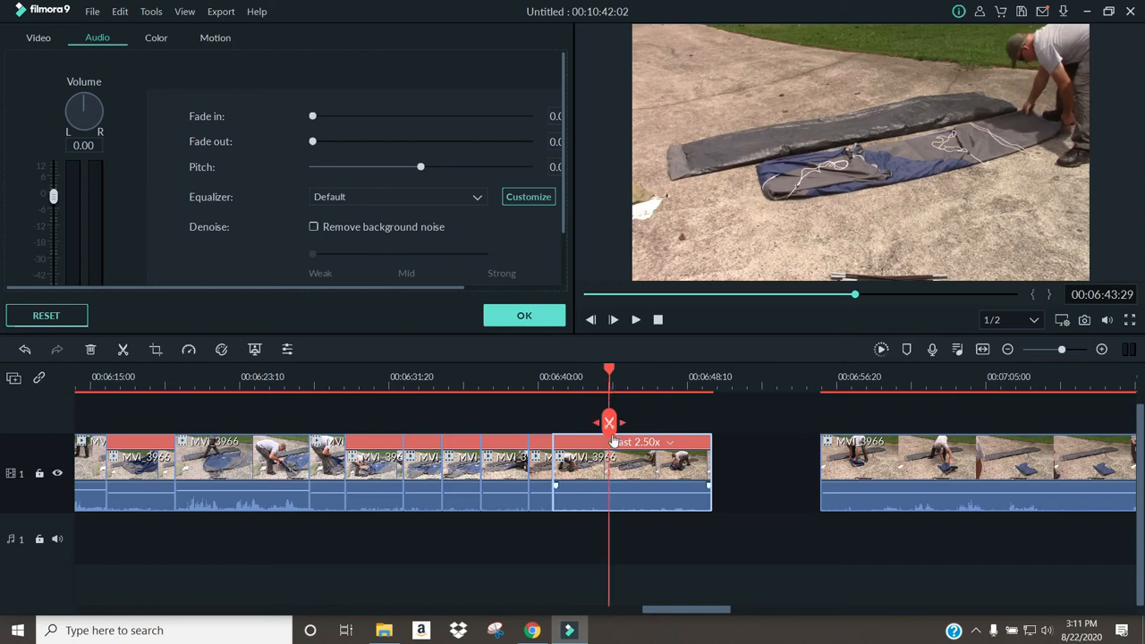
left_click(609, 424)
right_click(587, 479)
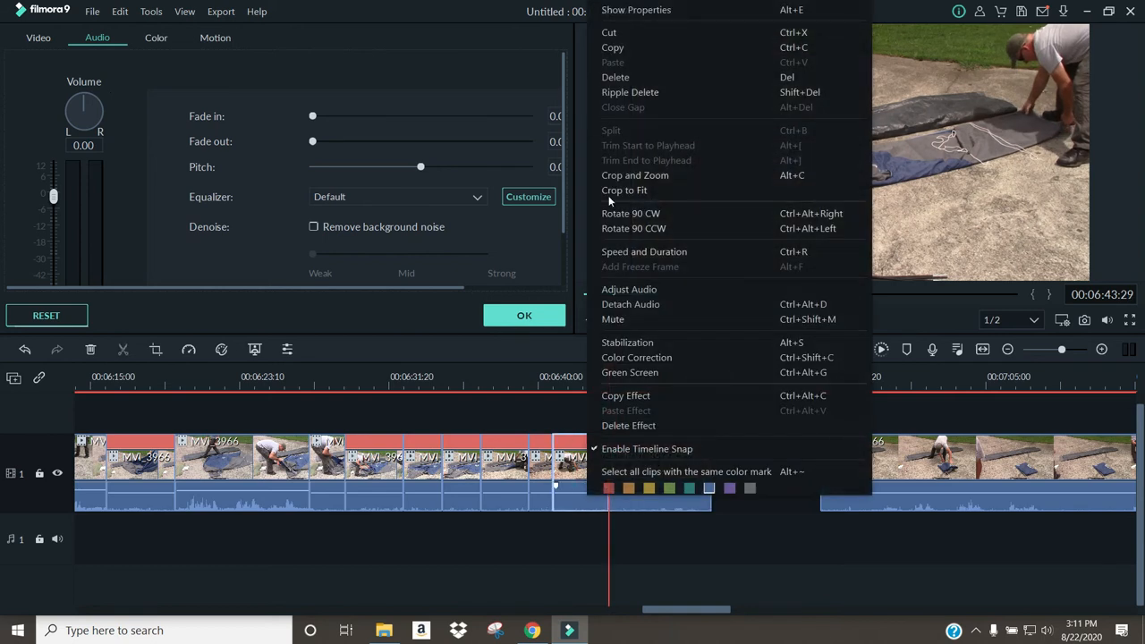
left_click(636, 77)
Play back the latest cut and the rest of the sped-up clip through to its end
left_click_drag(553, 374, 527, 374)
left_click(636, 319)
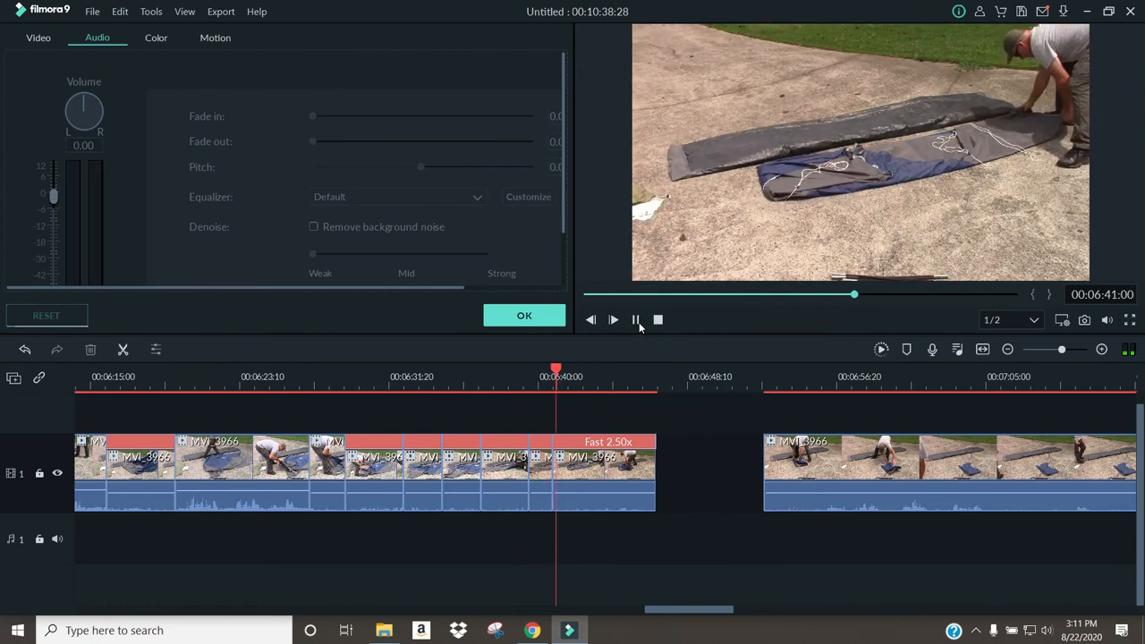
left_click(634, 320)
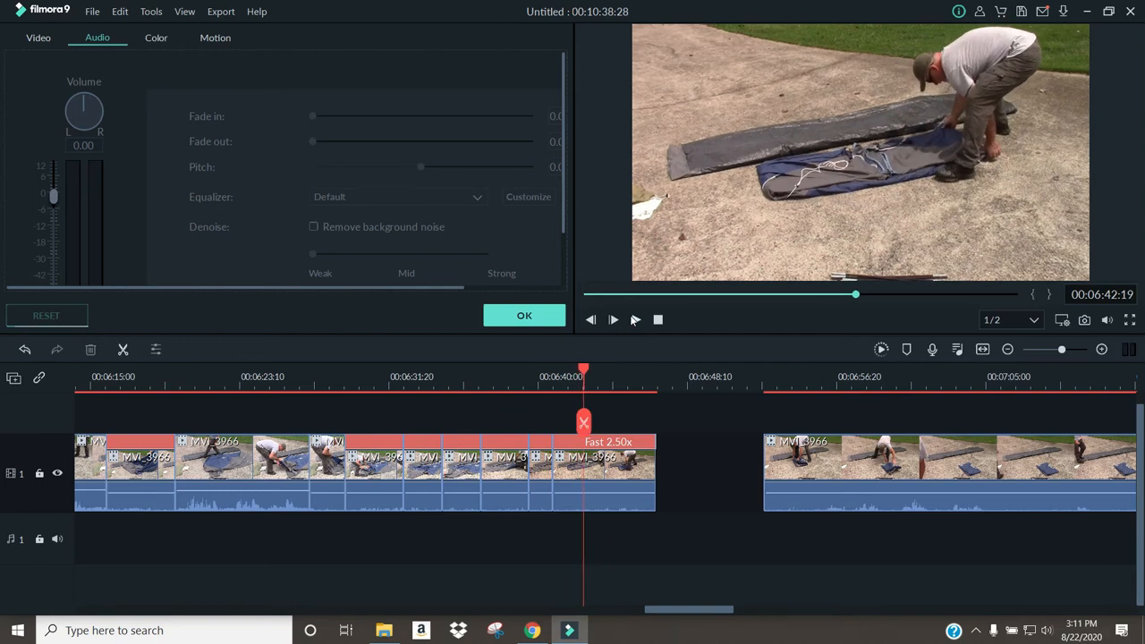
left_click(634, 319)
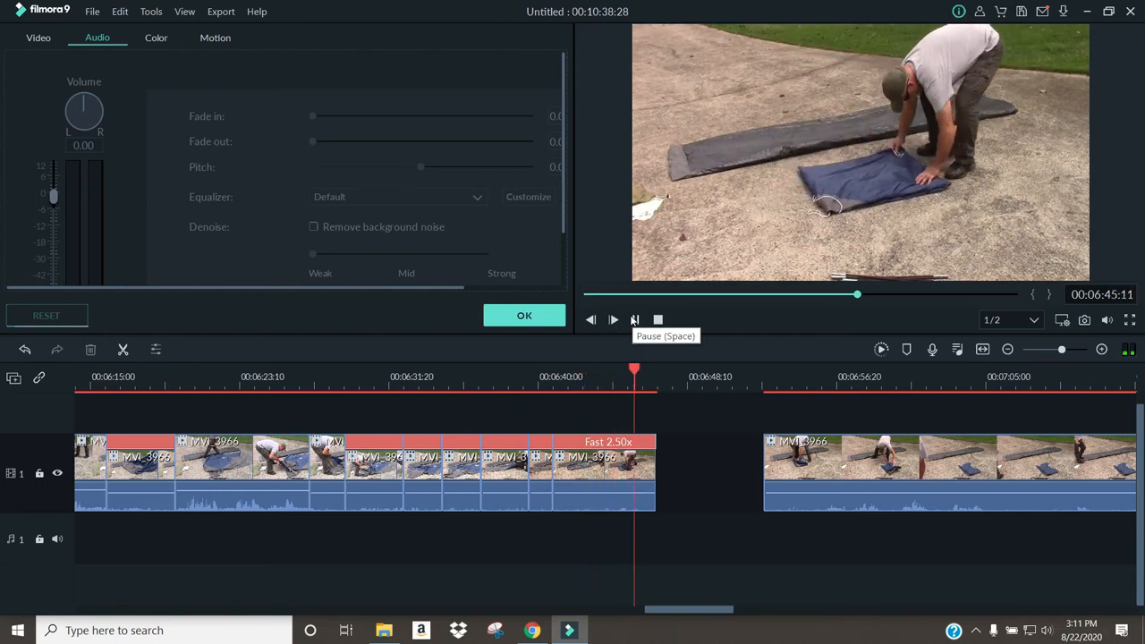
left_click(635, 320)
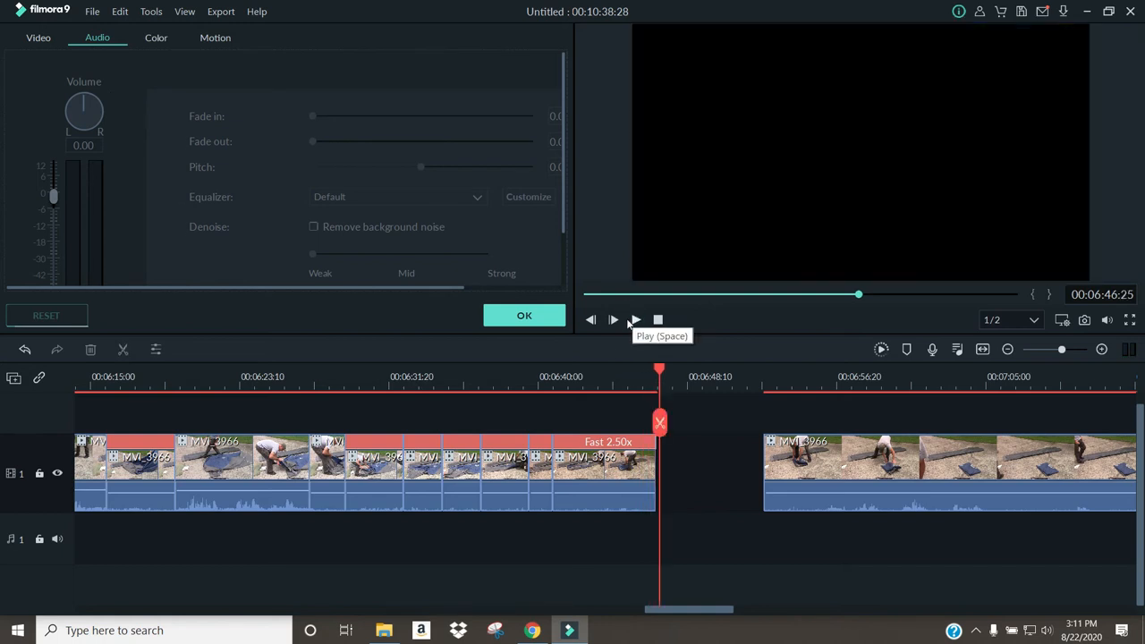
Add Linear Wipe transitions at all five cuts within the 2.50x section, from about 00:06:32 to 00:06:41
left_click(525, 315)
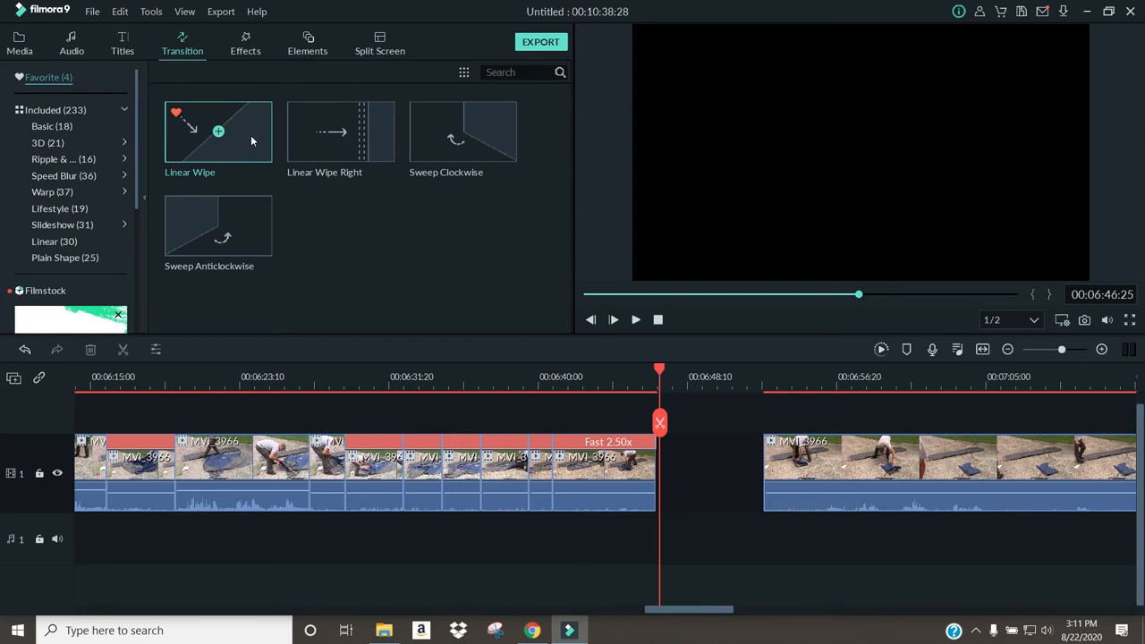
left_click_drag(252, 136, 313, 367)
left_click(325, 374)
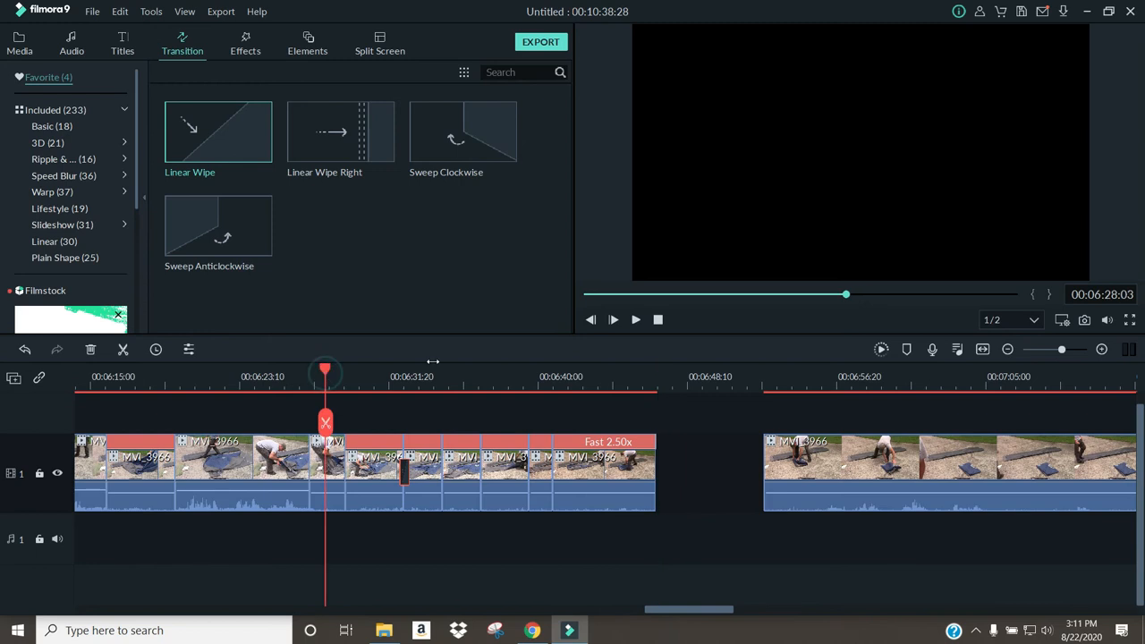
left_click(637, 321)
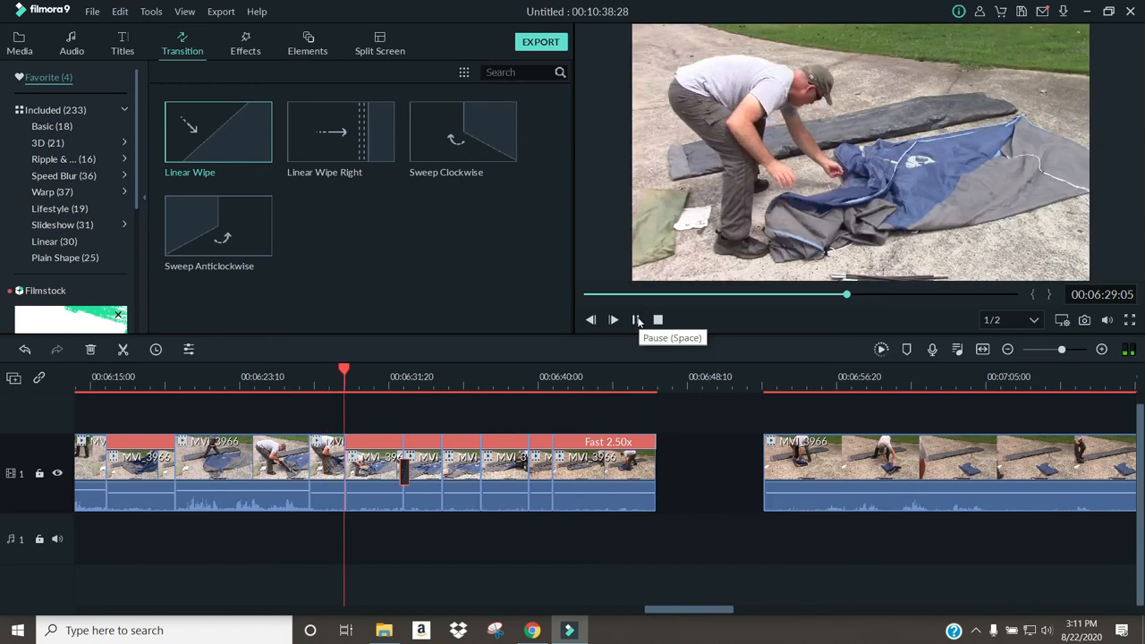
left_click(637, 321)
left_click_drag(370, 342, 436, 473)
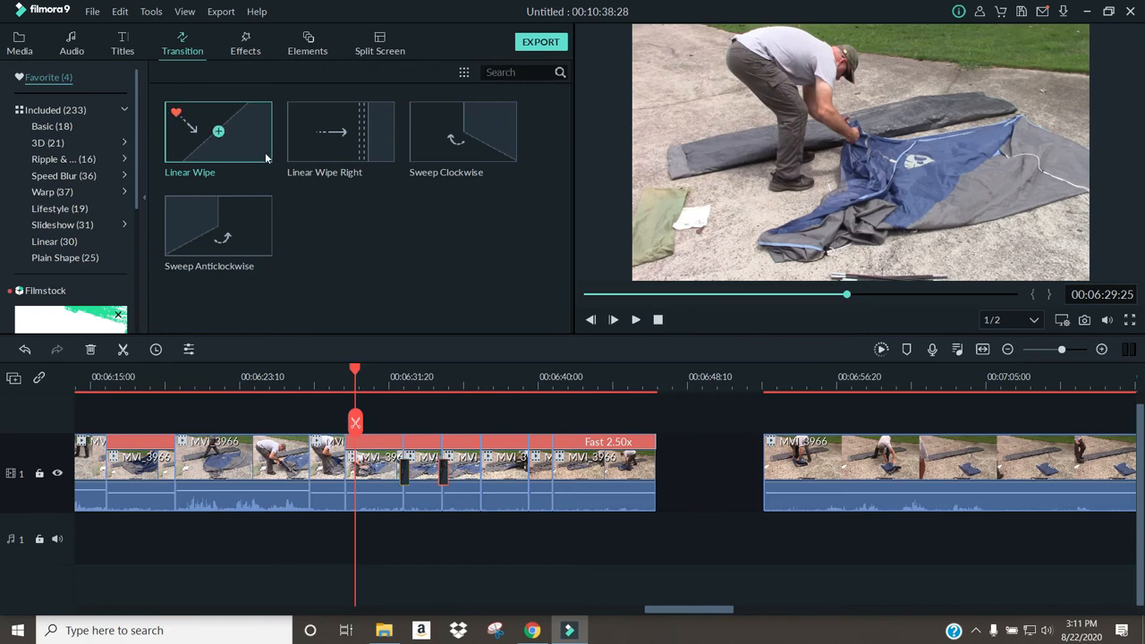
left_click_drag(258, 143, 467, 436)
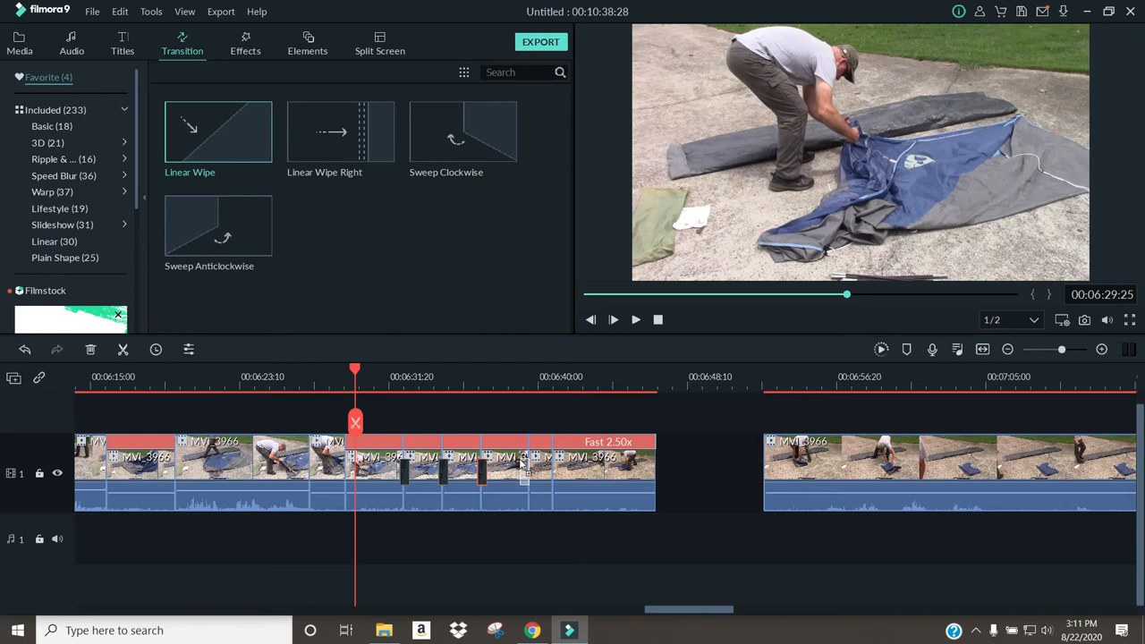
left_click_drag(254, 153, 605, 483)
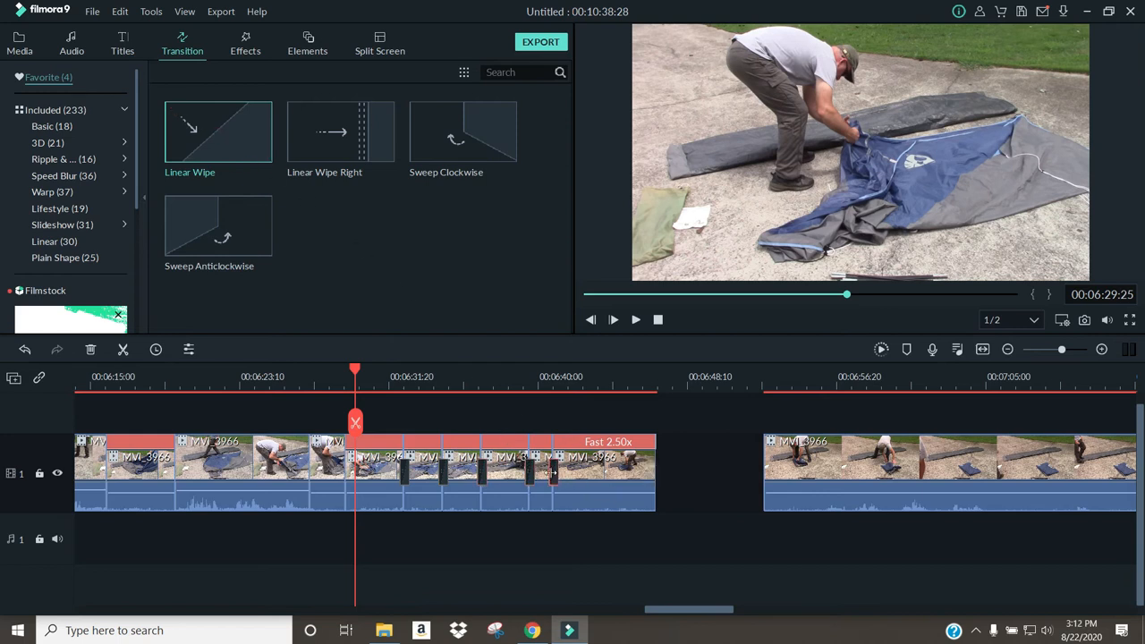
Move the following clip up against the end of the sped-up section and play across the join from 00:06:45:20
left_click_drag(789, 456, 729, 450)
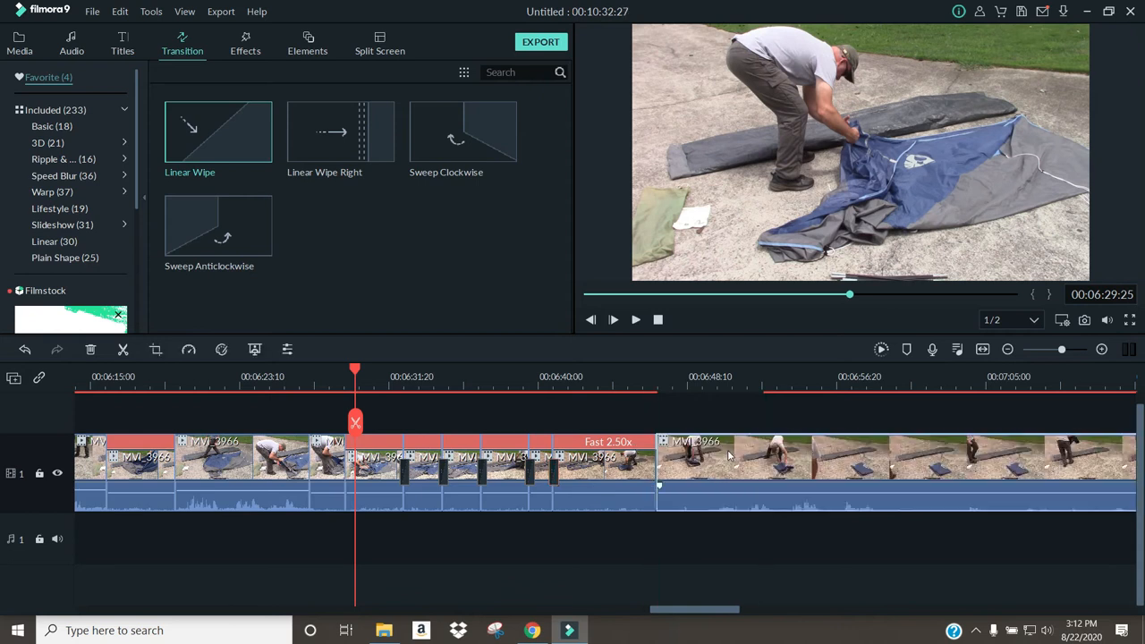
left_click(640, 377)
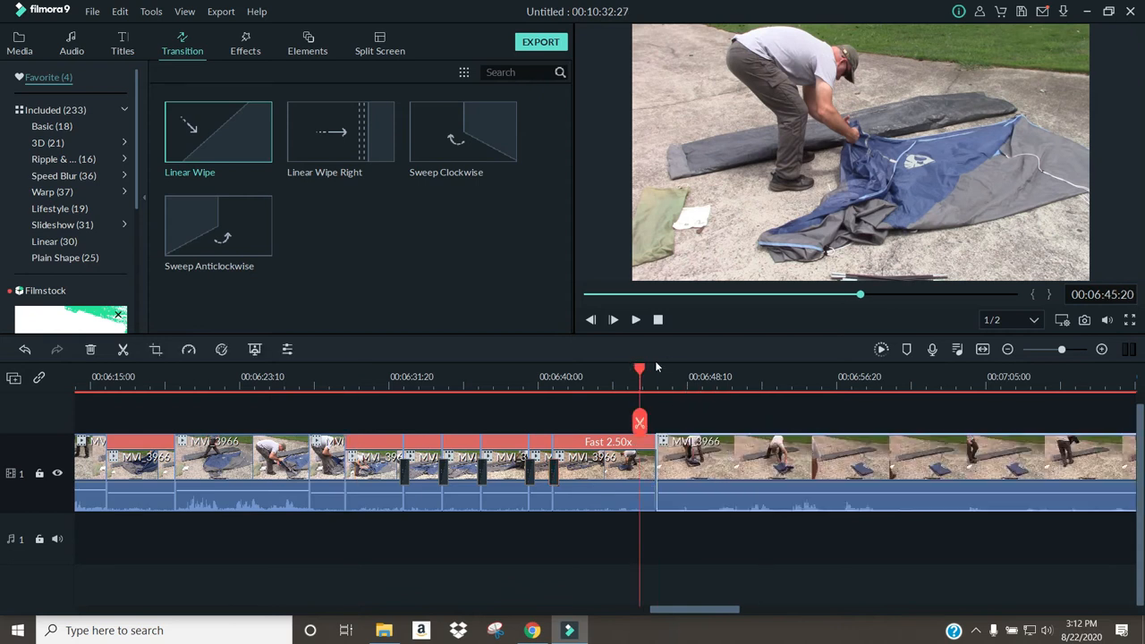
left_click(632, 321)
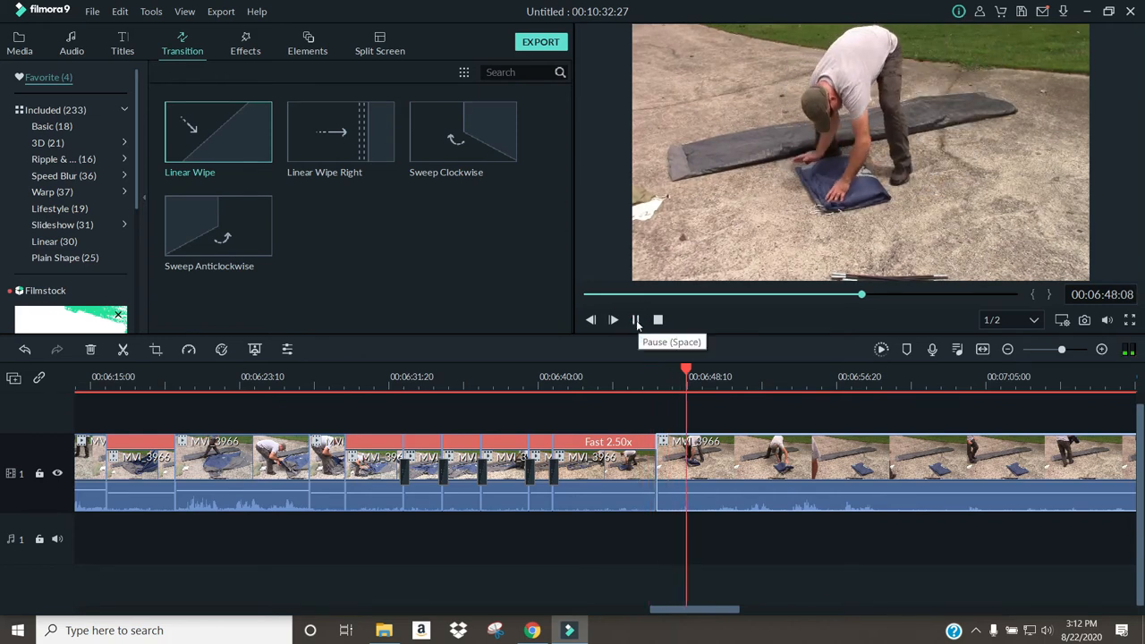
left_click(636, 320)
Play the normal-speed clip on from 00:06:49:02 and split it at 00:06:59:14, where the spoken passage ends
left_click_drag(722, 605, 756, 605)
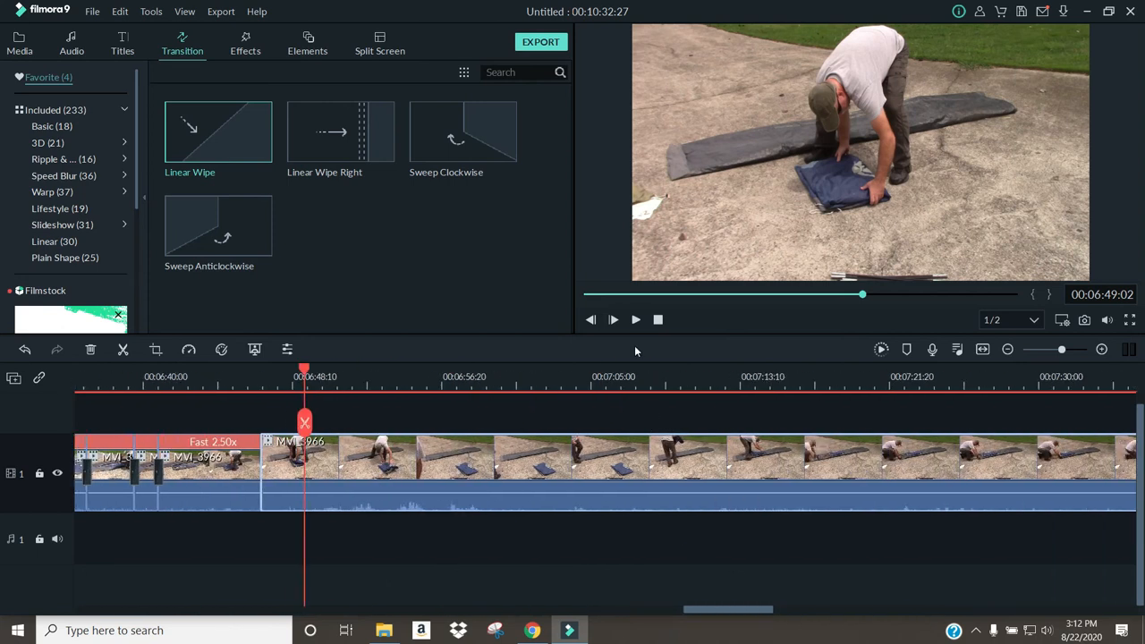
left_click(637, 320)
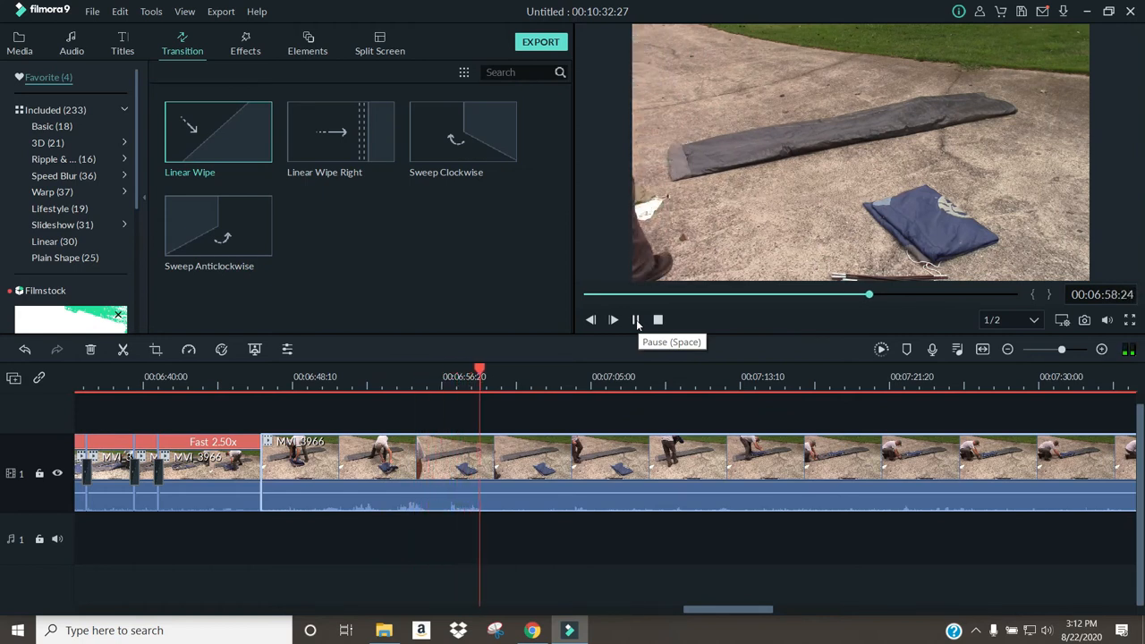
left_click(636, 320)
left_click(490, 423)
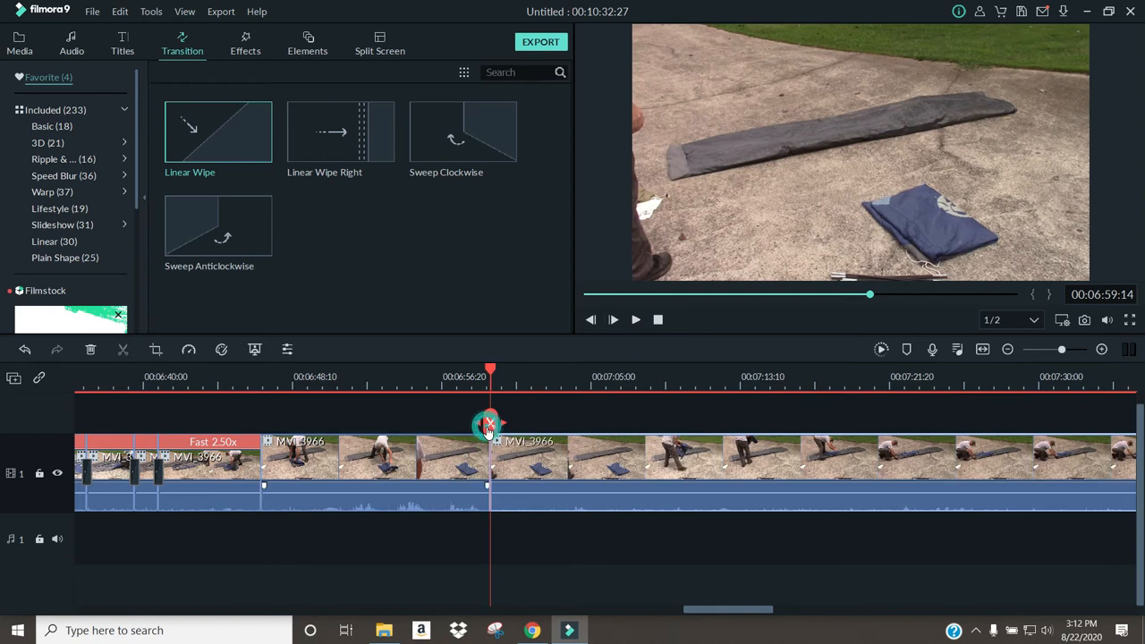
Raise the volume of the clip between 00:06:46:18 and 00:06:59:14 slightly and play it to check the level
double_click(419, 499)
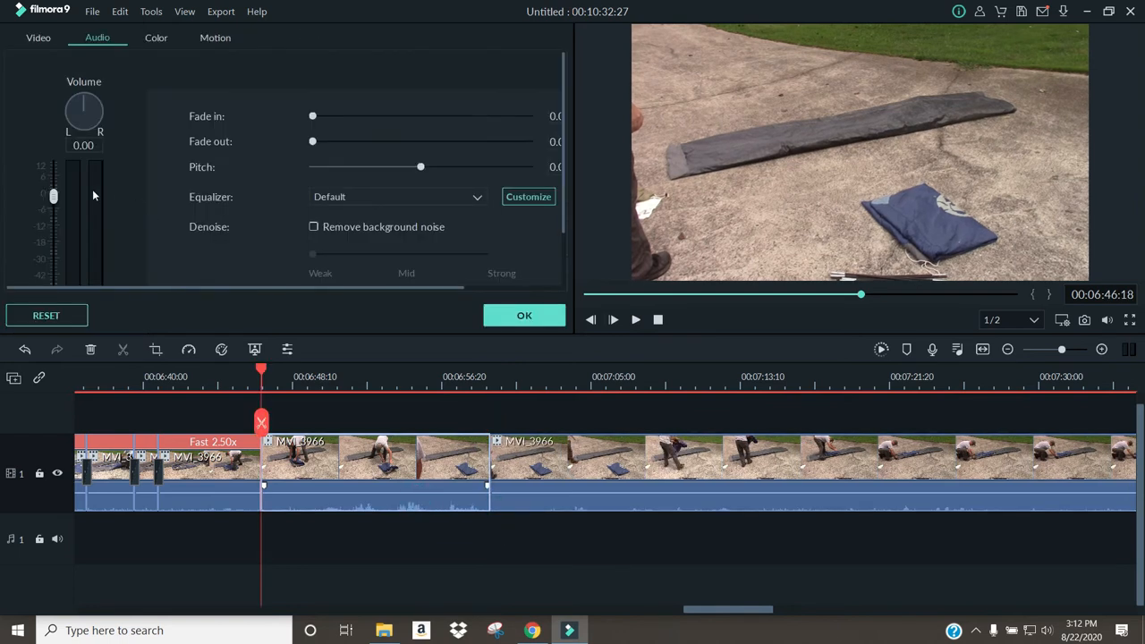
left_click(636, 320)
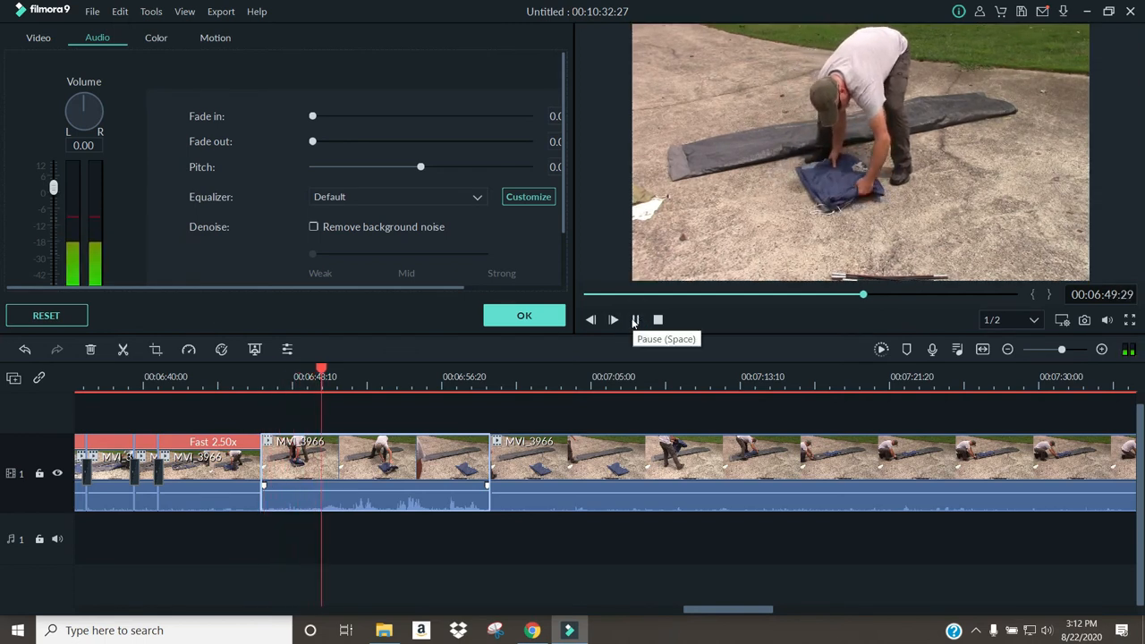
left_click(633, 320)
Play the following footage, split the clip at 00:07:03:21 and ripple delete the piece between 00:06:59:14 and that cut
left_click(634, 319)
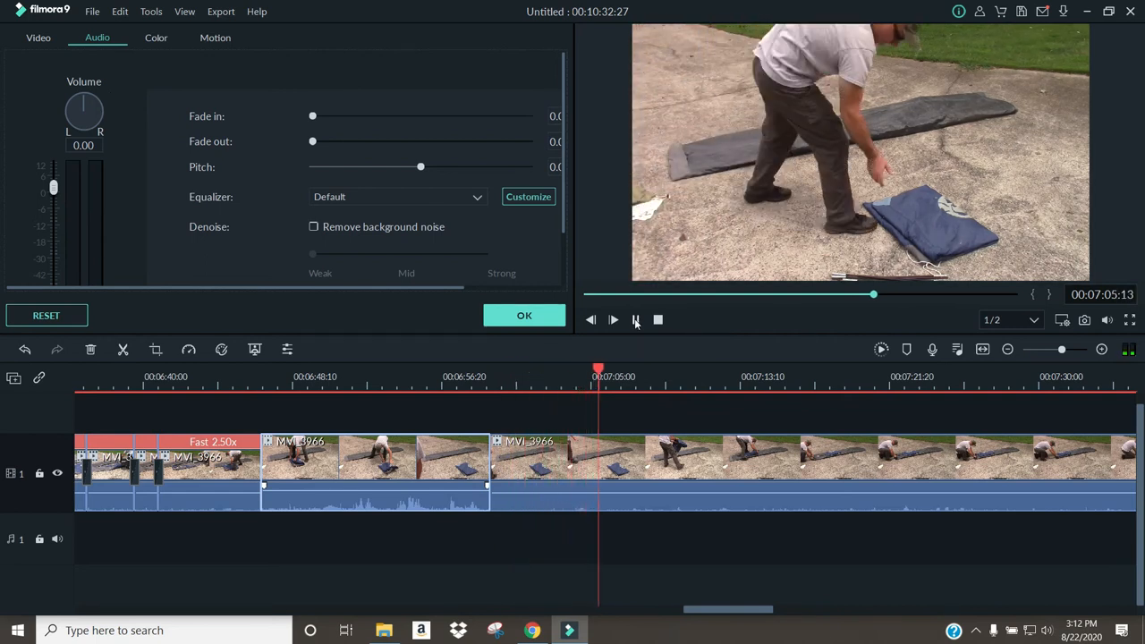
left_click(636, 319)
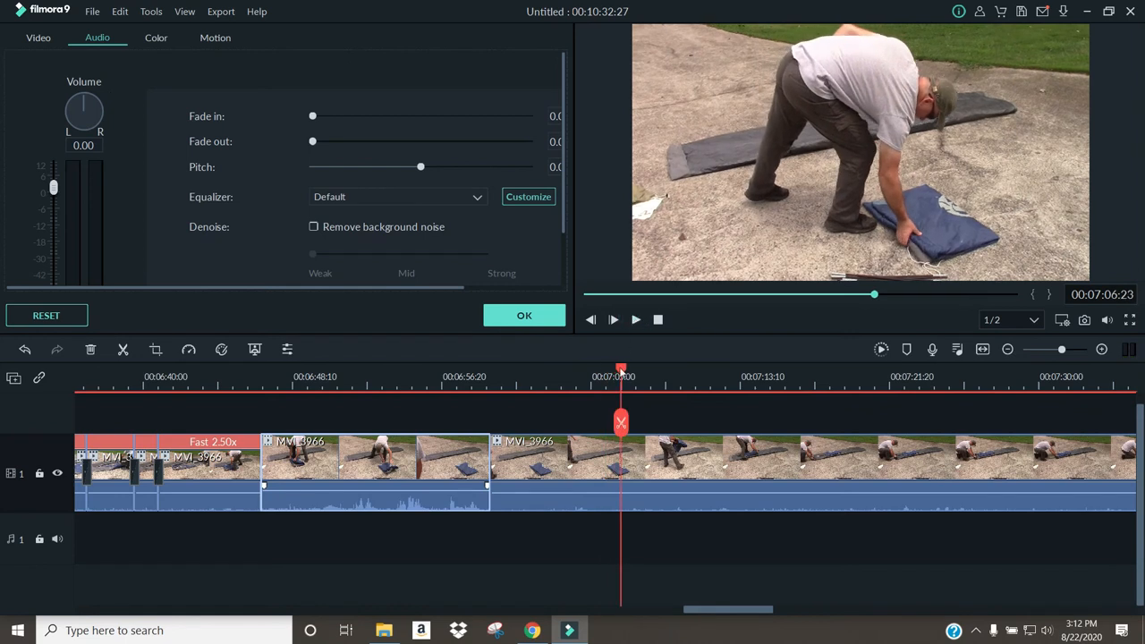
left_click_drag(624, 378, 568, 391)
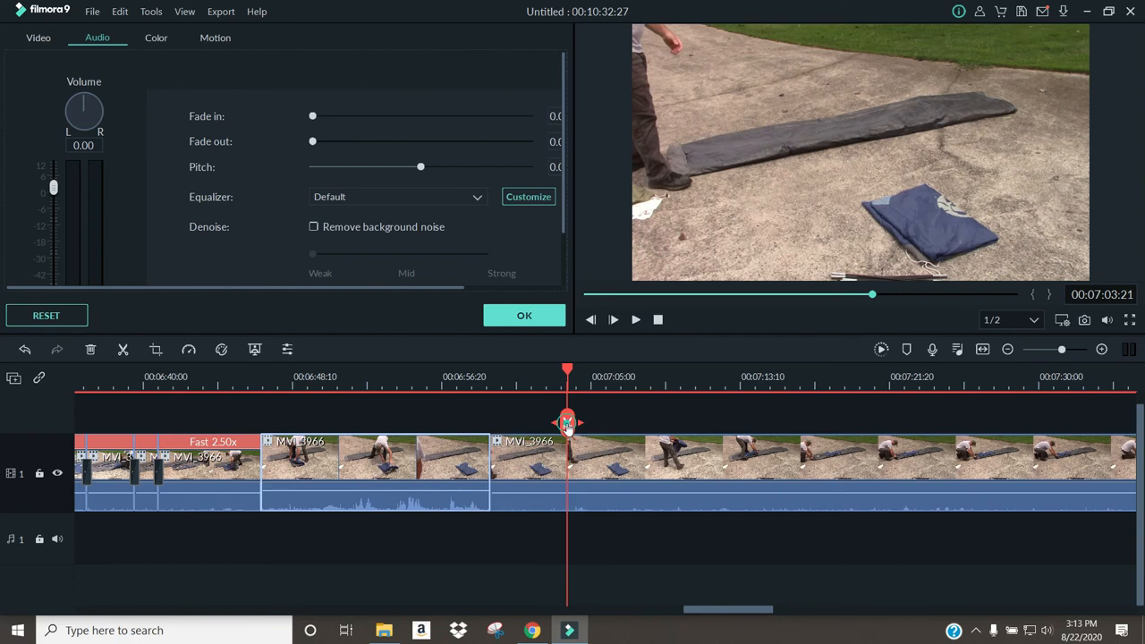
left_click(567, 423)
right_click(541, 466)
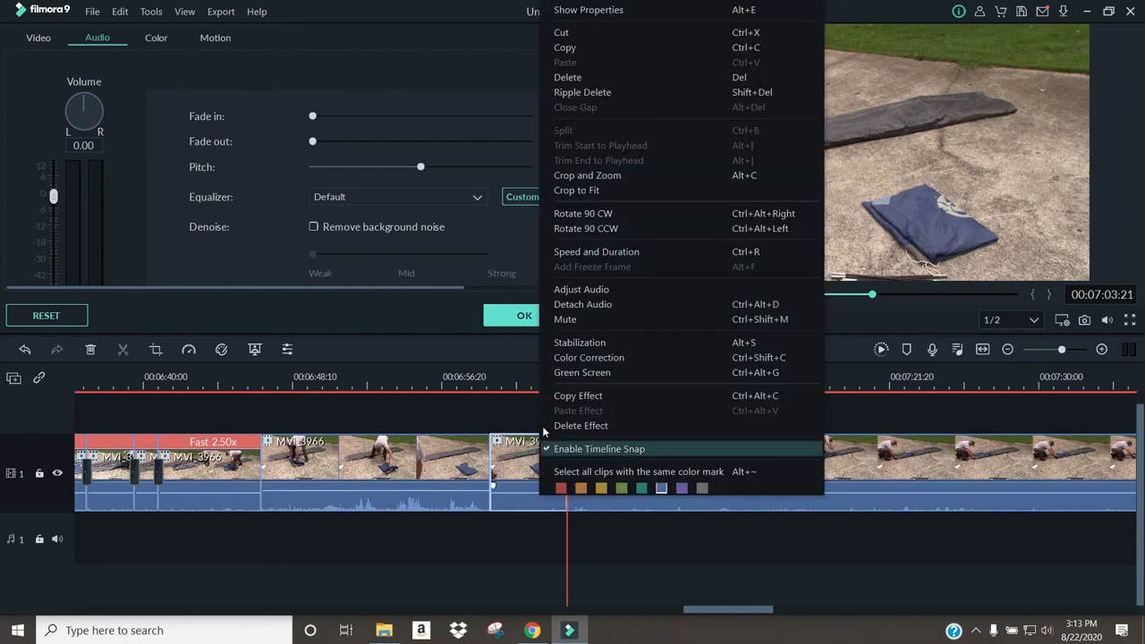
left_click(583, 92)
Close the audio settings, add a Linear Wipe transition at the cut near 00:06:59:14 and play across it
left_click(524, 315)
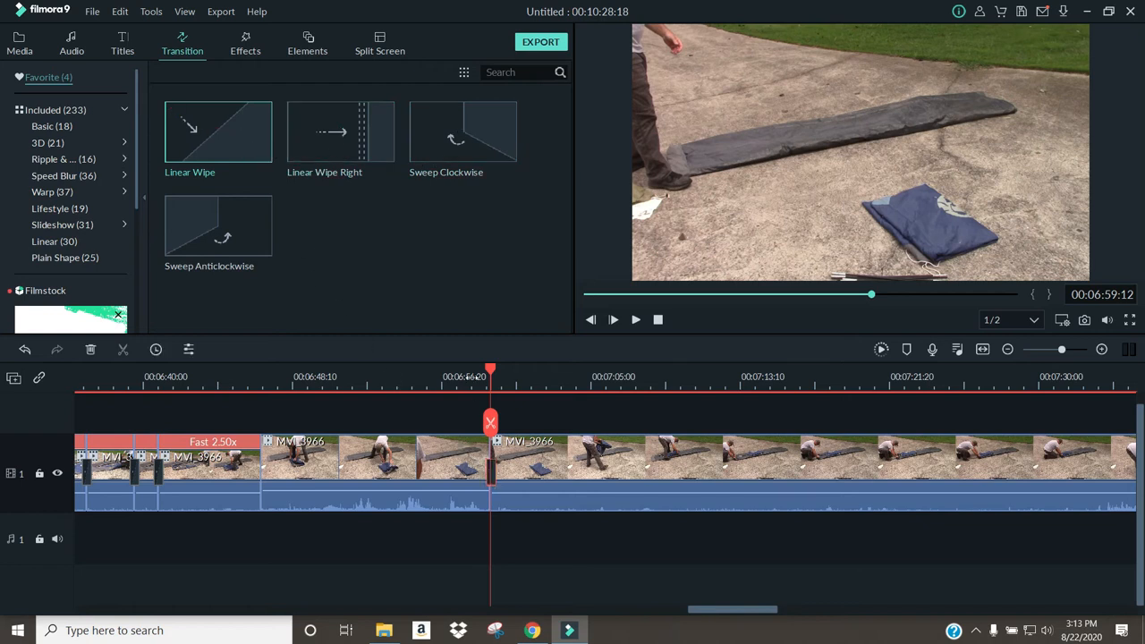
left_click(472, 376)
left_click(636, 320)
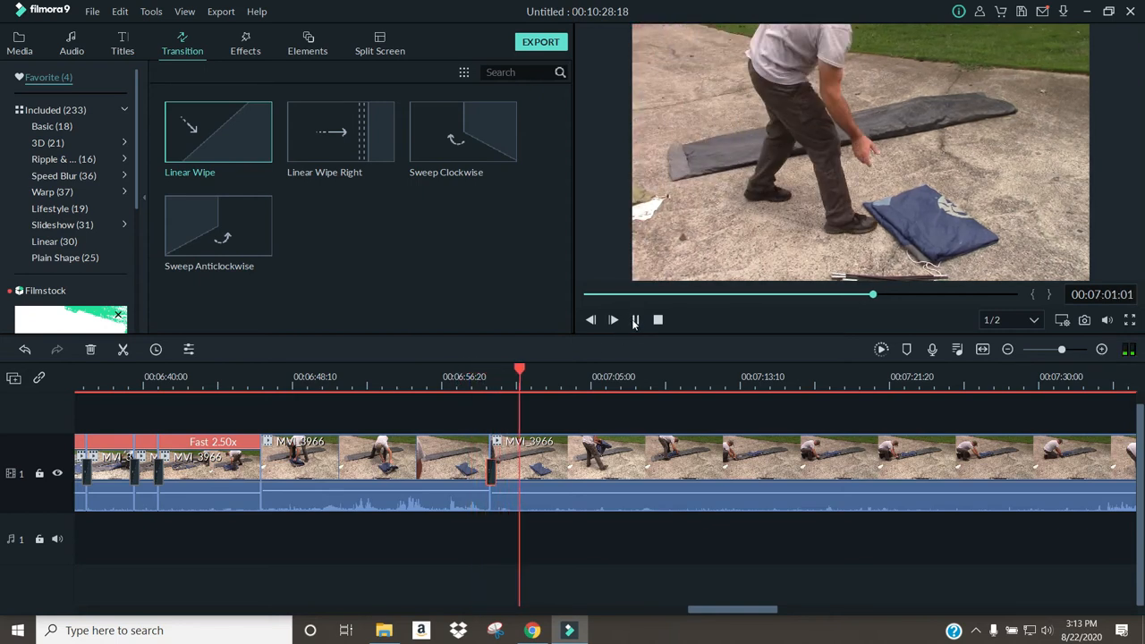
left_click(634, 321)
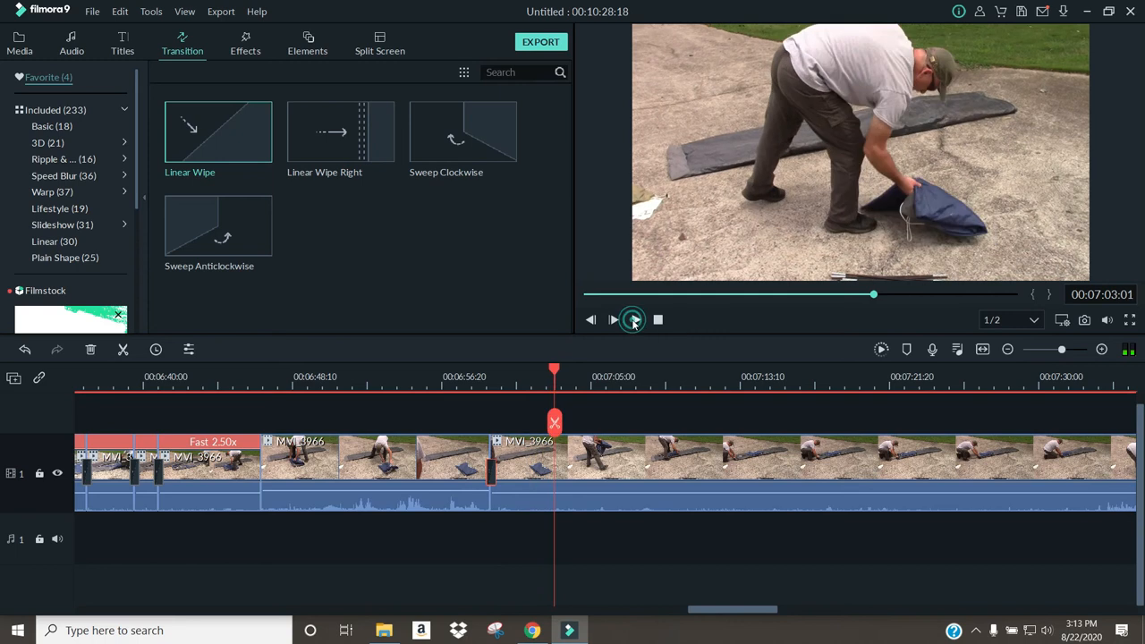
Play and skim the clip from 00:07:03:01 past 00:07:33 to find where the tent-rolling work gives way to speech
left_click(634, 321)
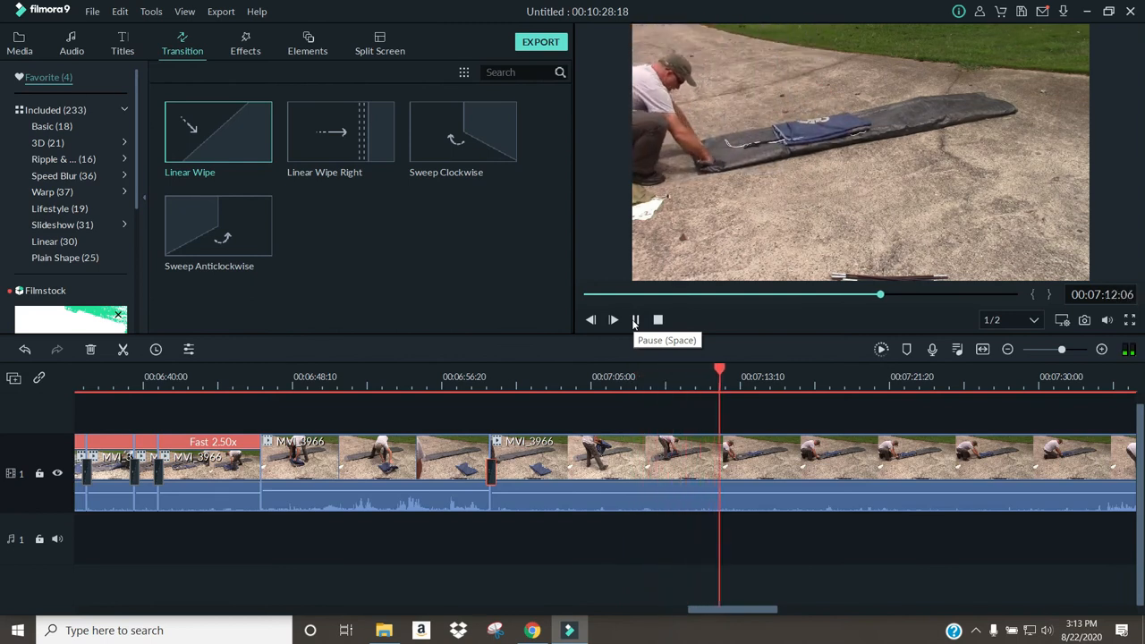
left_click(635, 320)
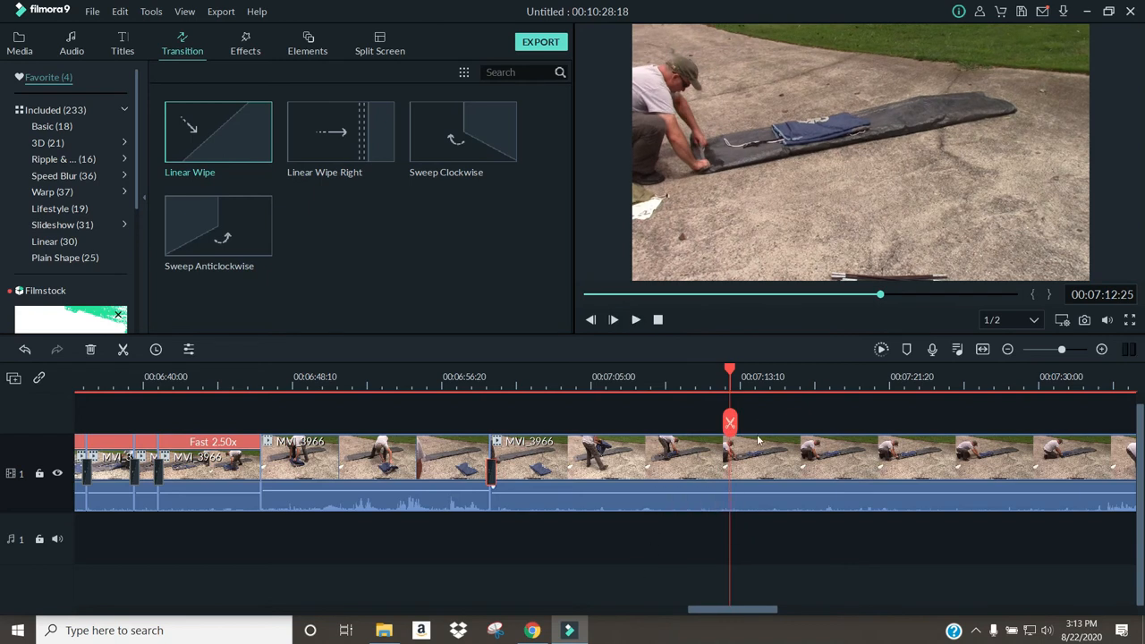
left_click(817, 376)
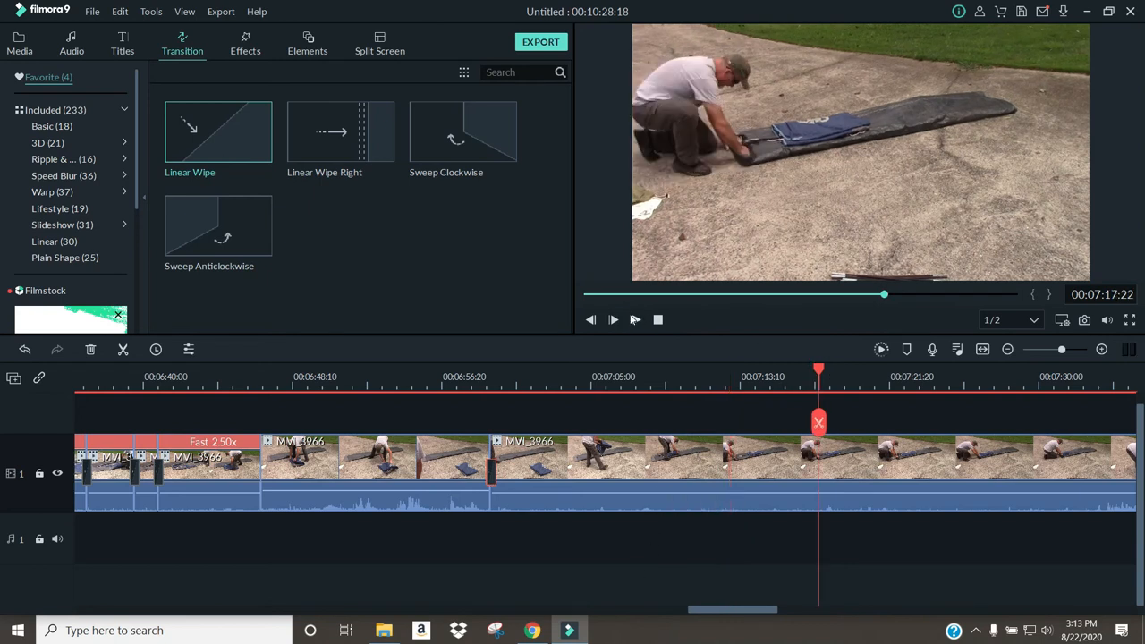
left_click(635, 320)
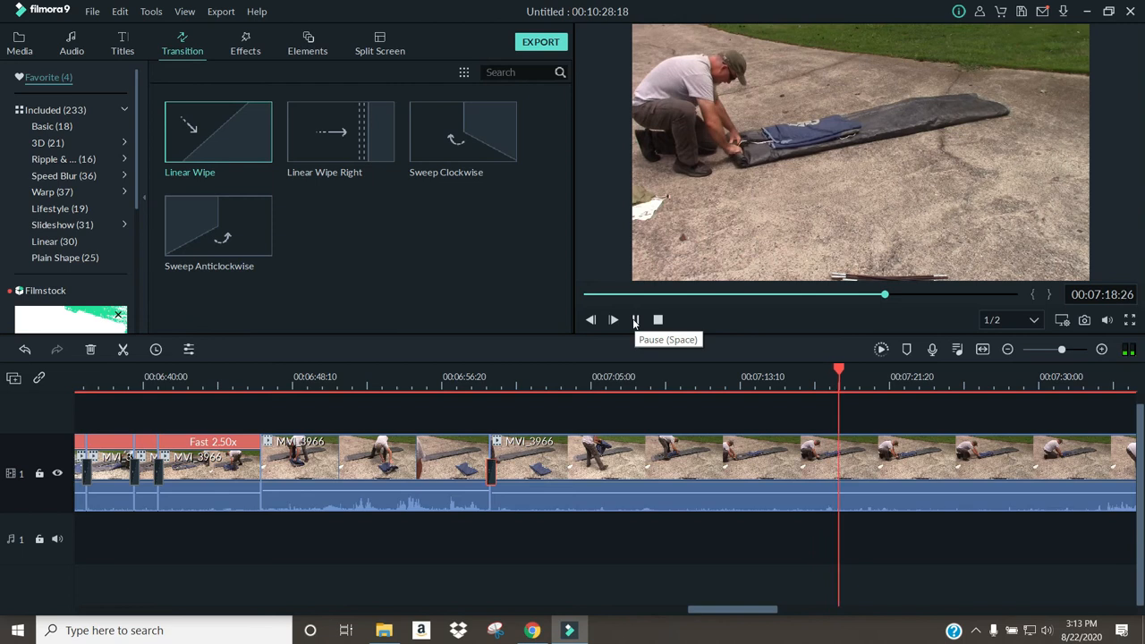
left_click_drag(771, 610, 806, 609)
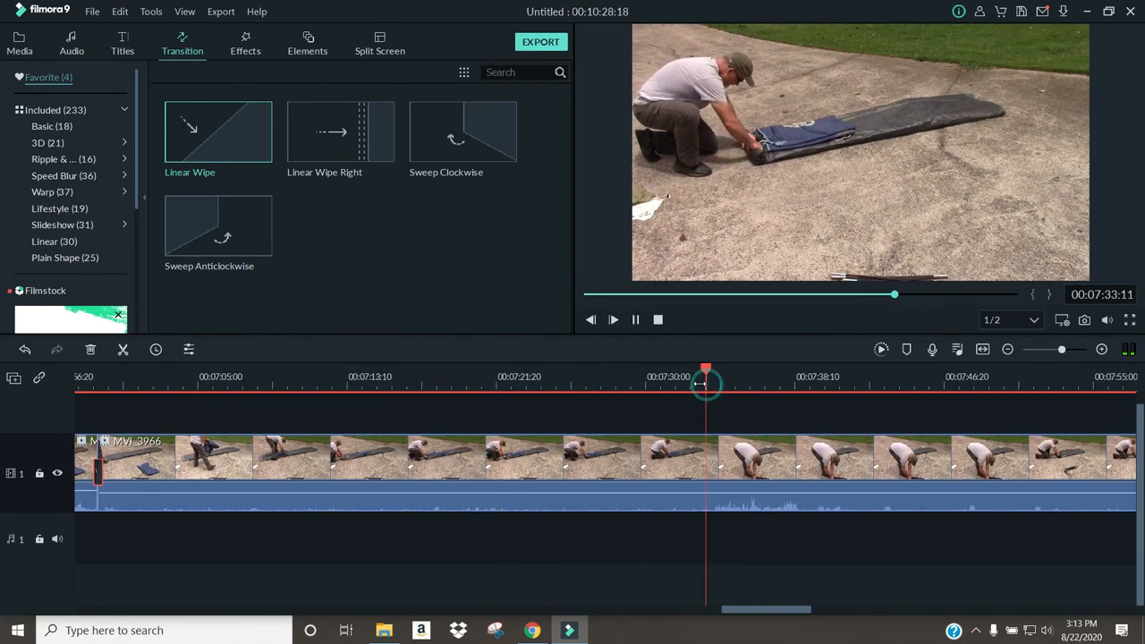
left_click(636, 320)
left_click_drag(858, 377, 686, 408)
left_click_drag(732, 611, 700, 611)
Replay the clip from 00:06:59:17 and split it at 00:07:03:14, as the blue fabric is lifted
left_click(464, 383)
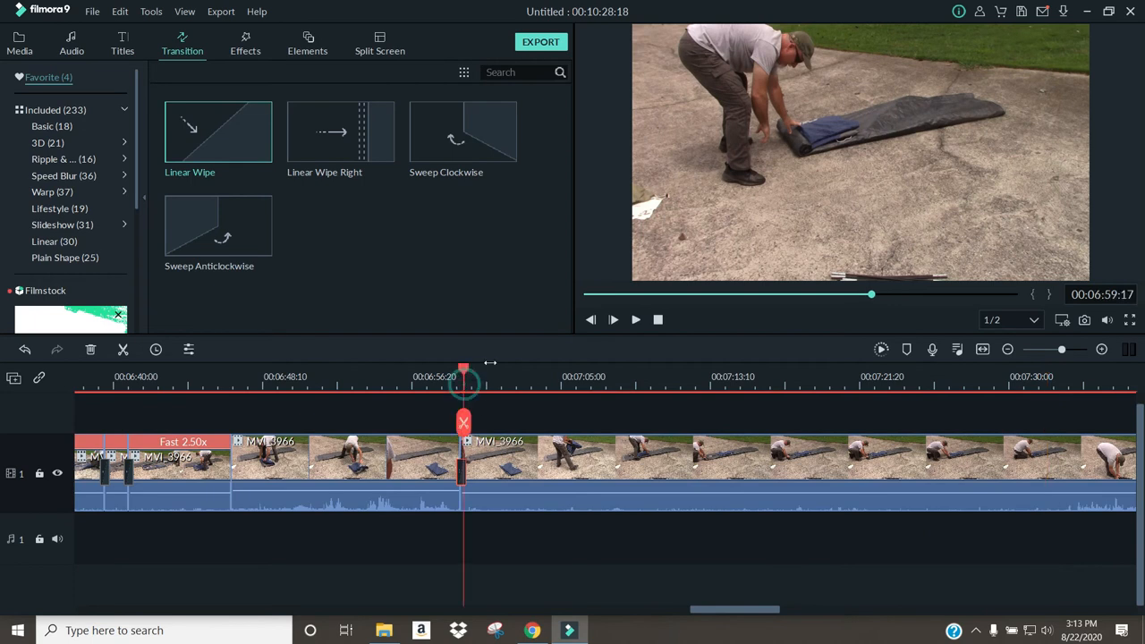
left_click(637, 321)
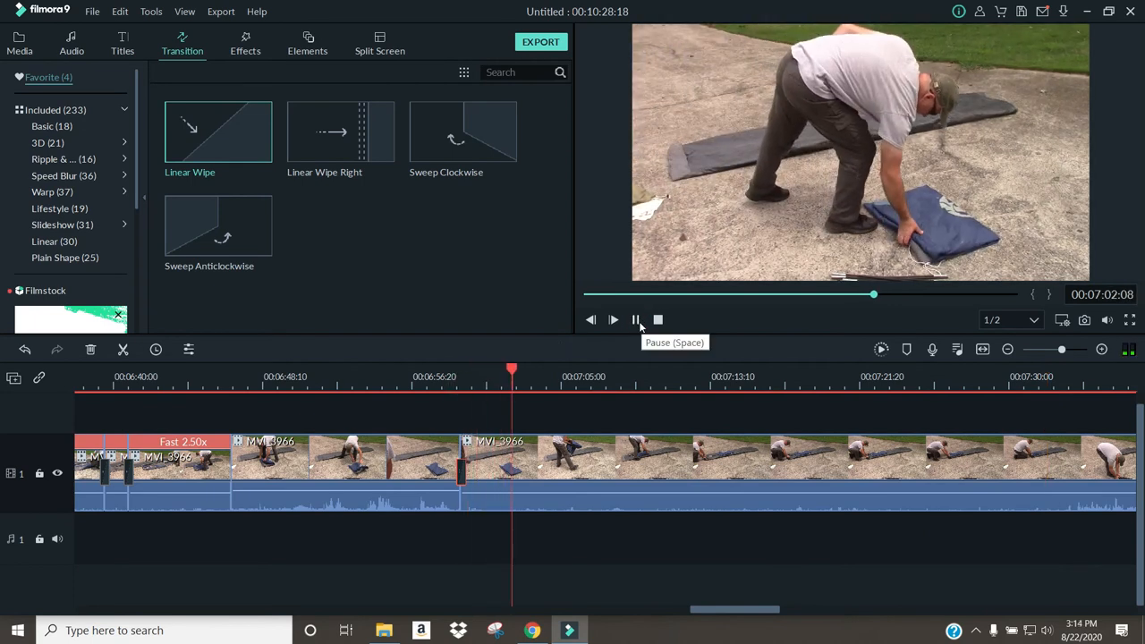
left_click(637, 320)
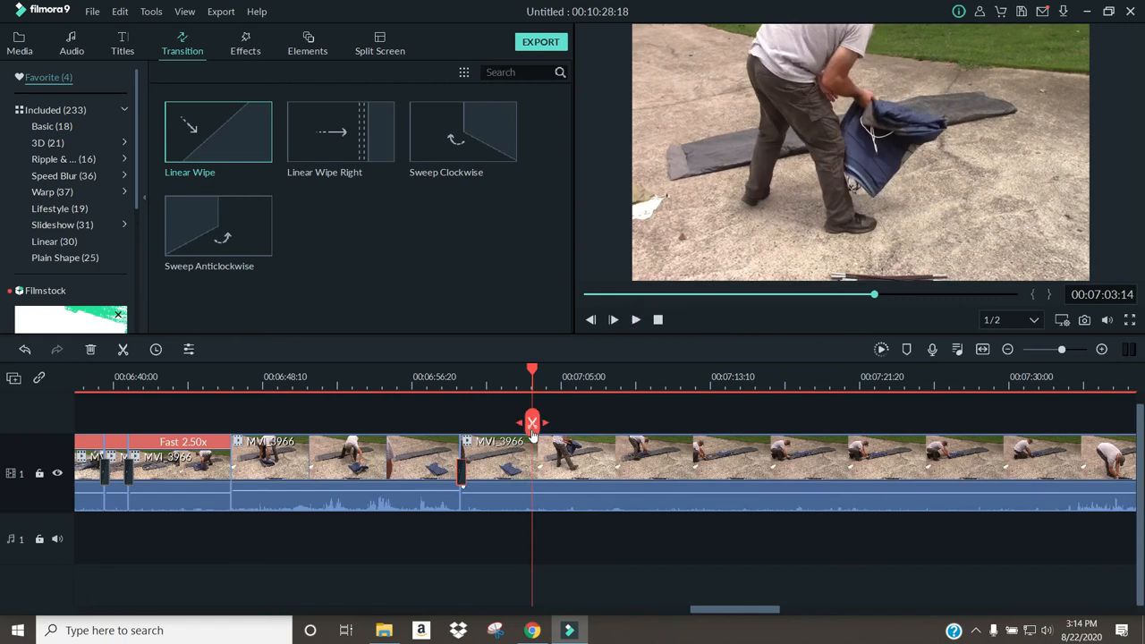
left_click(532, 424)
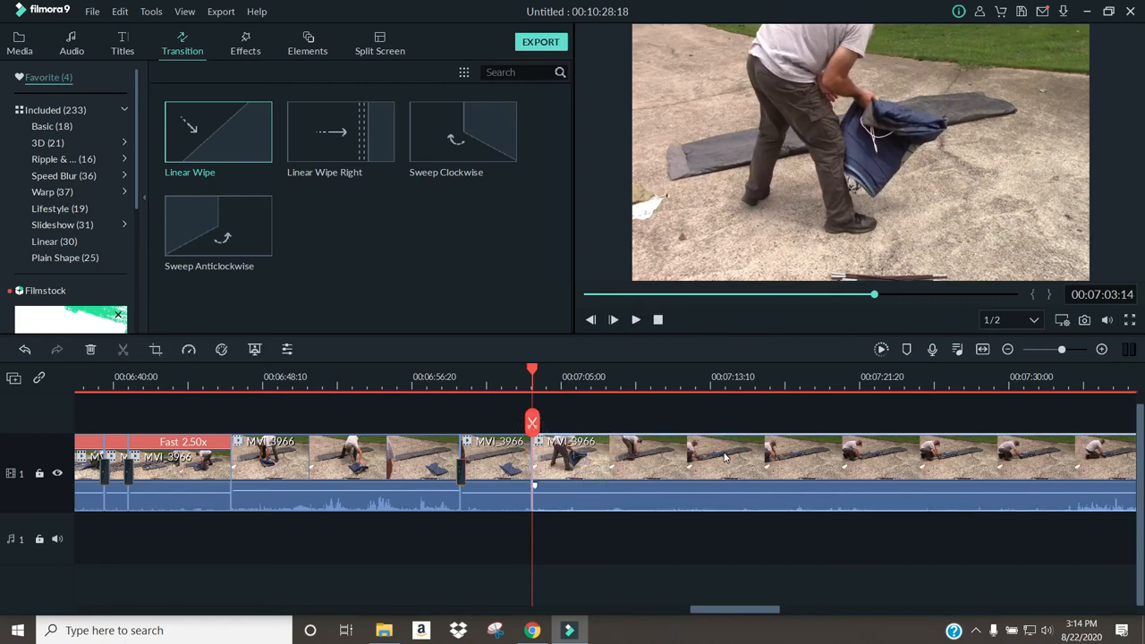
Try speeding up the whole remaining clip after 00:07:03:14 to 2.50x and undo the speed change
right_click(762, 460)
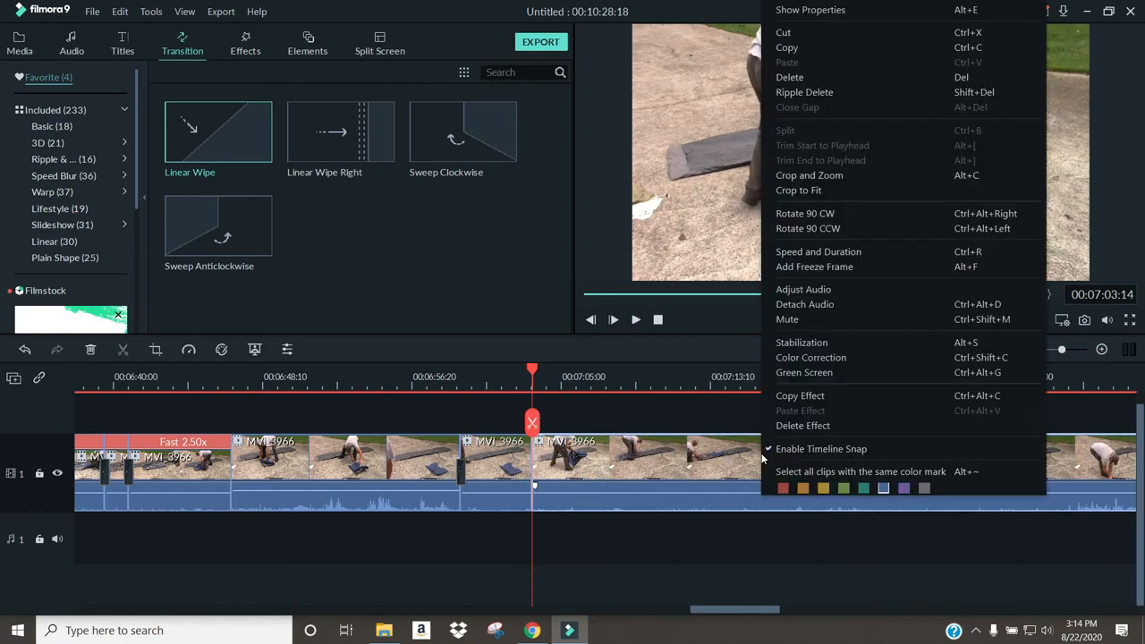
left_click(790, 250)
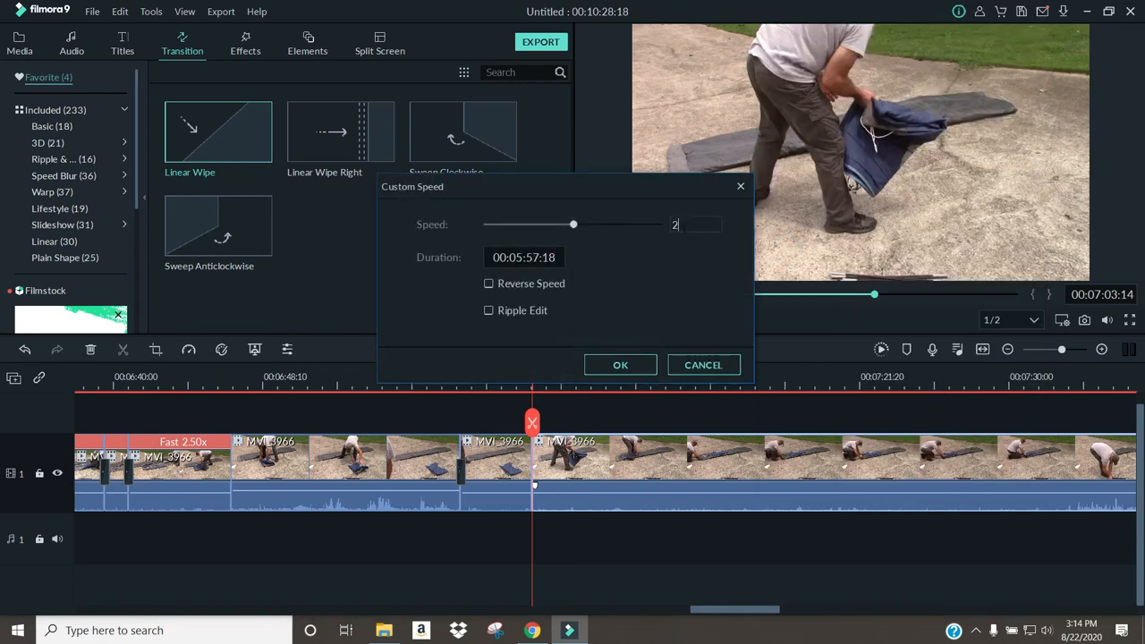
left_click(621, 365)
mouse_move(867, 613)
left_mouse_down()
mouse_move(906, 614)
mouse_move(878, 613)
left_mouse_up()
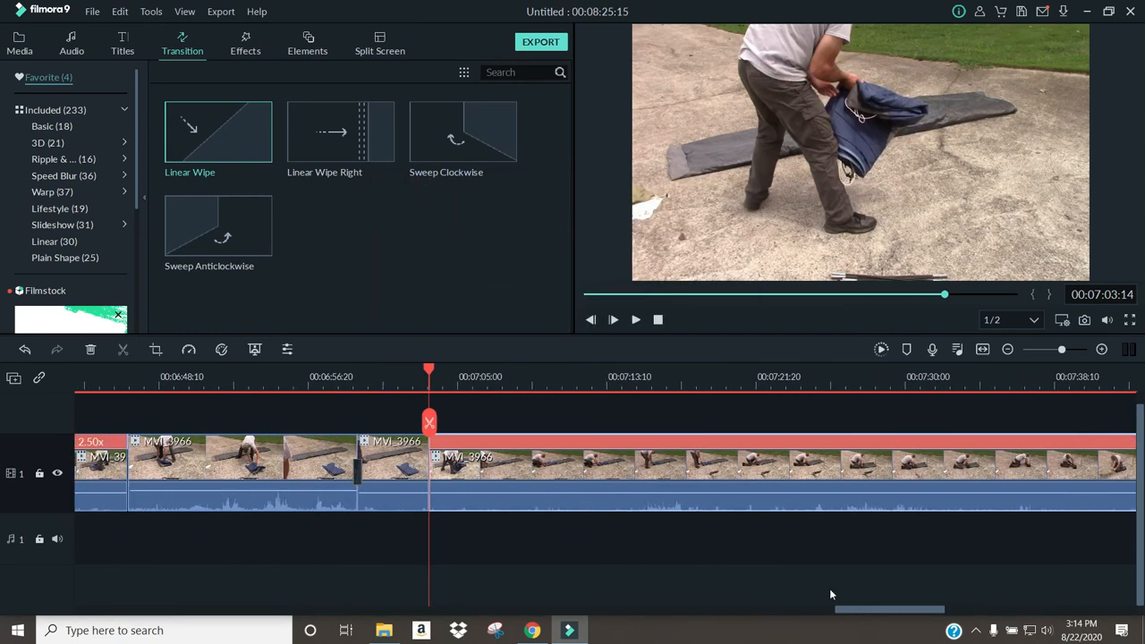
left_click(26, 349)
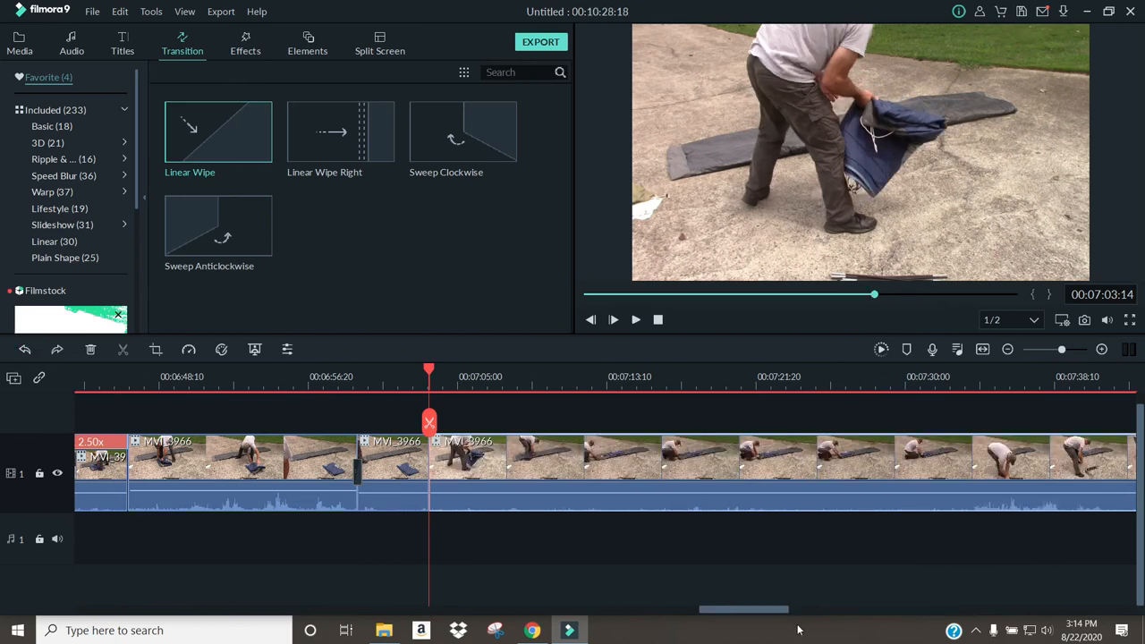
Split the remaining clip at 00:07:32:23, just before the next spoken passage
left_click_drag(777, 612, 803, 613)
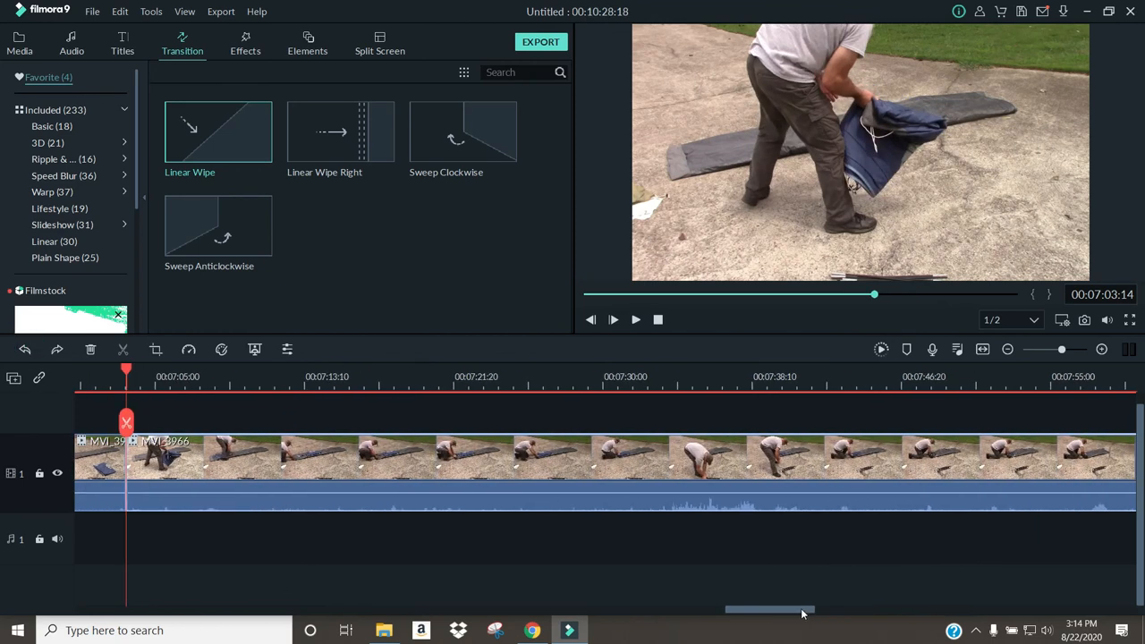
left_click(653, 380)
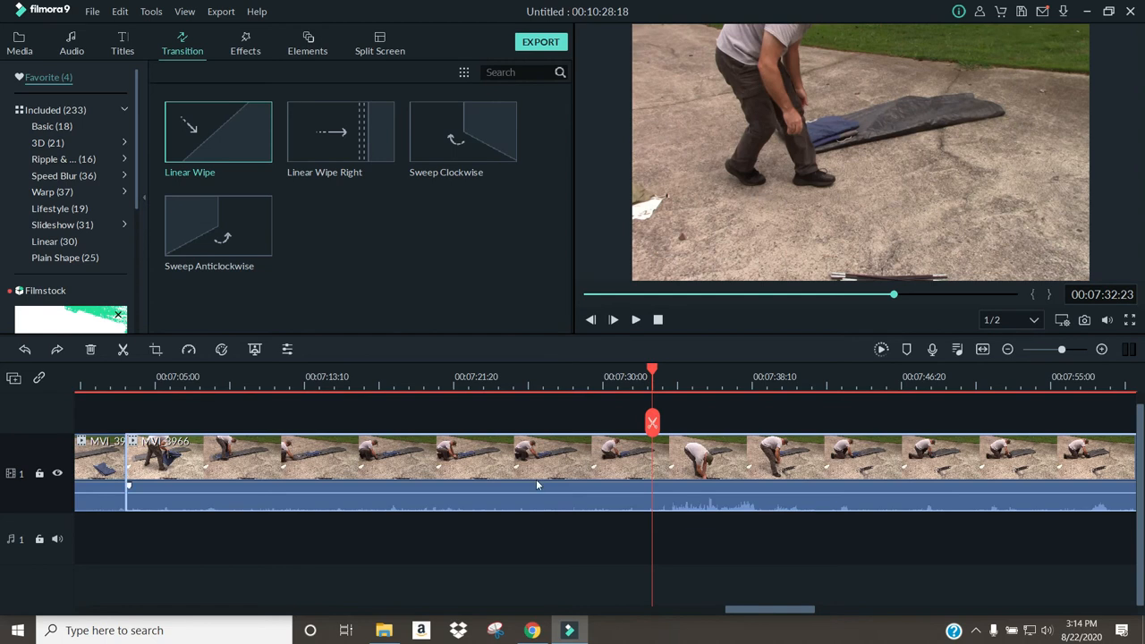
left_click(653, 423)
Set the clip between 00:07:03:14 and 00:07:32:23 to 2.50x speed and move the following clip up against its end
left_click(520, 473)
right_click(520, 475)
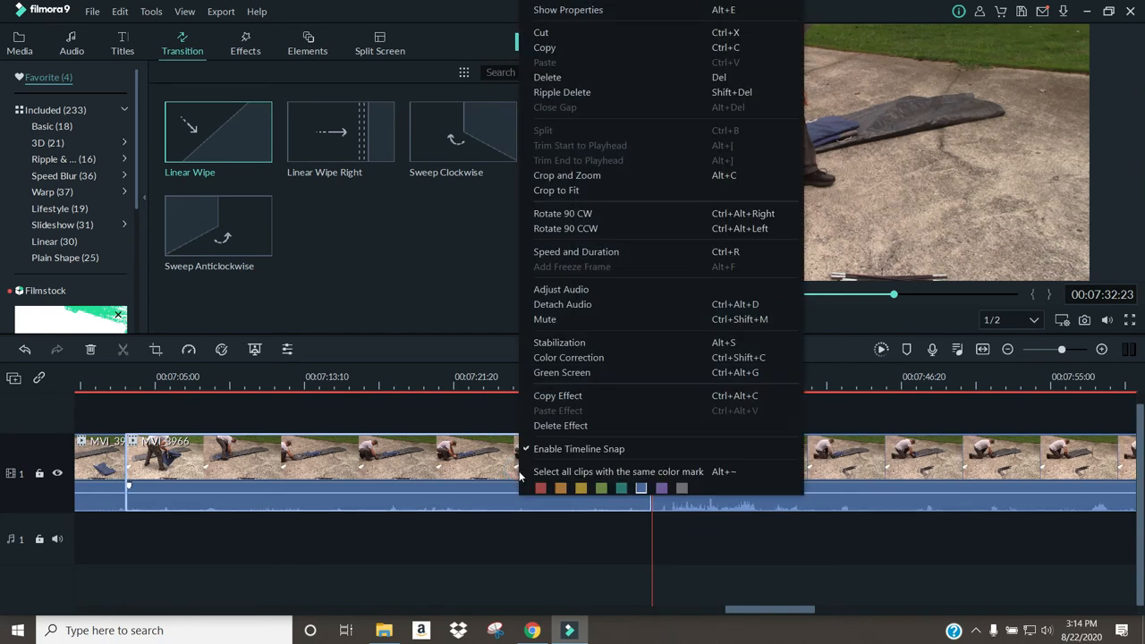
left_click(566, 250)
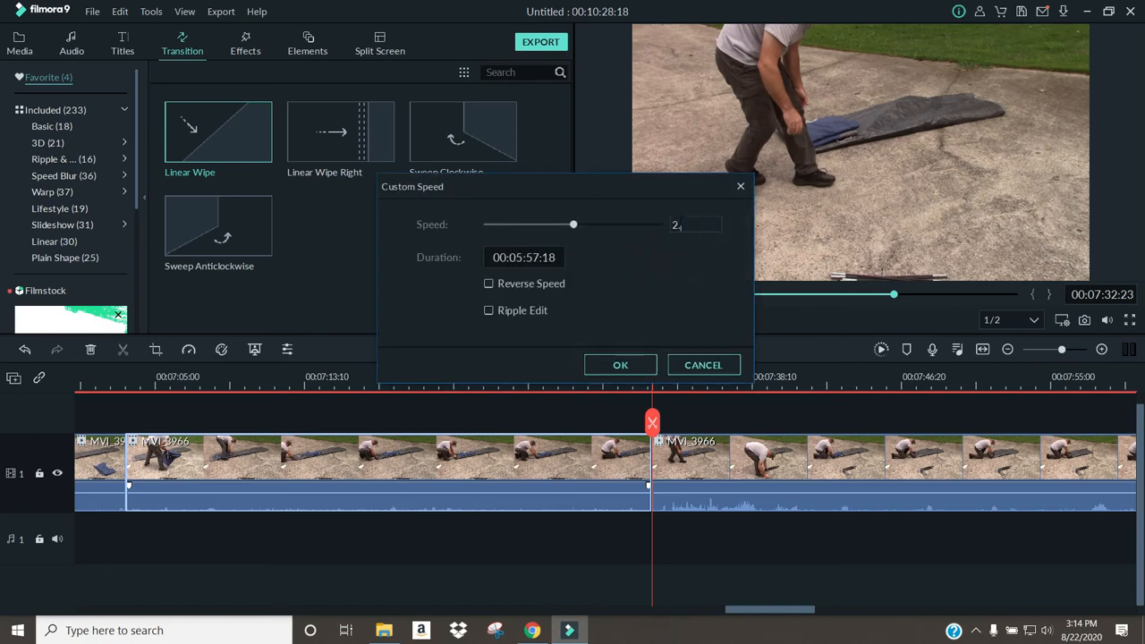
left_click(621, 366)
left_click_drag(769, 471, 466, 484)
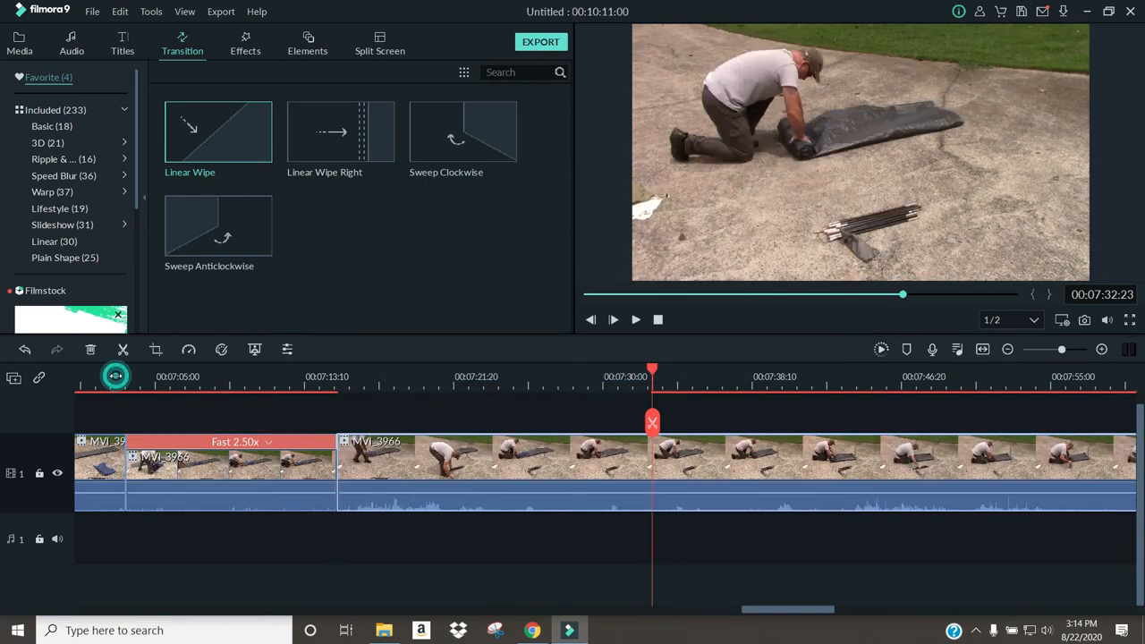
Play from just before the new sped-up section and split the normal-speed clip at 00:07:24:06, after the spoken passage
left_click(635, 320)
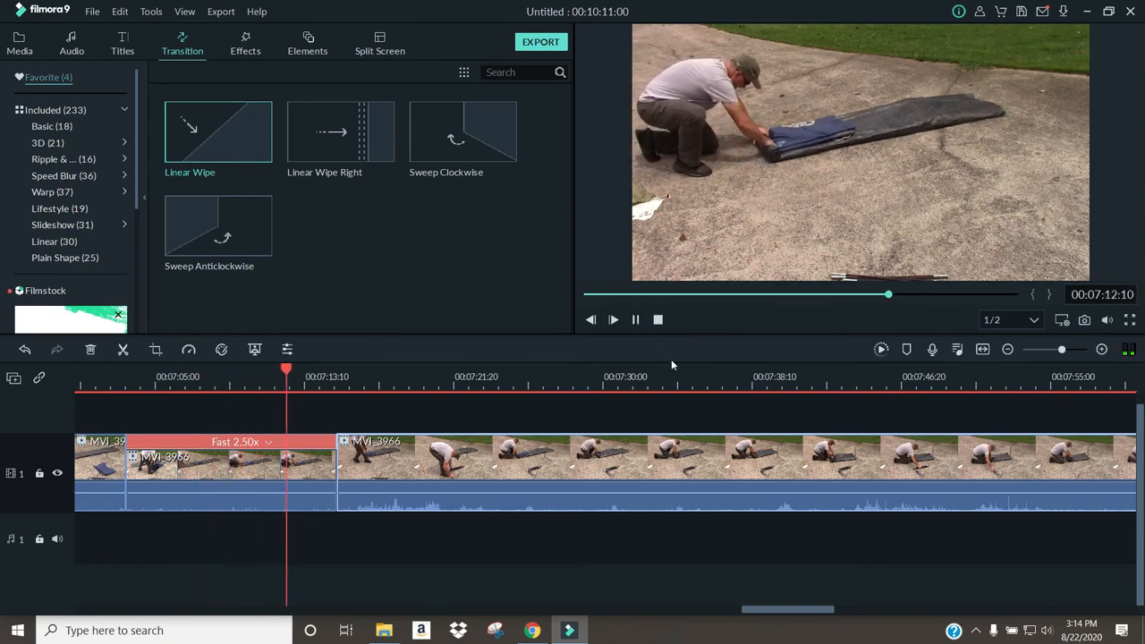
left_click(636, 320)
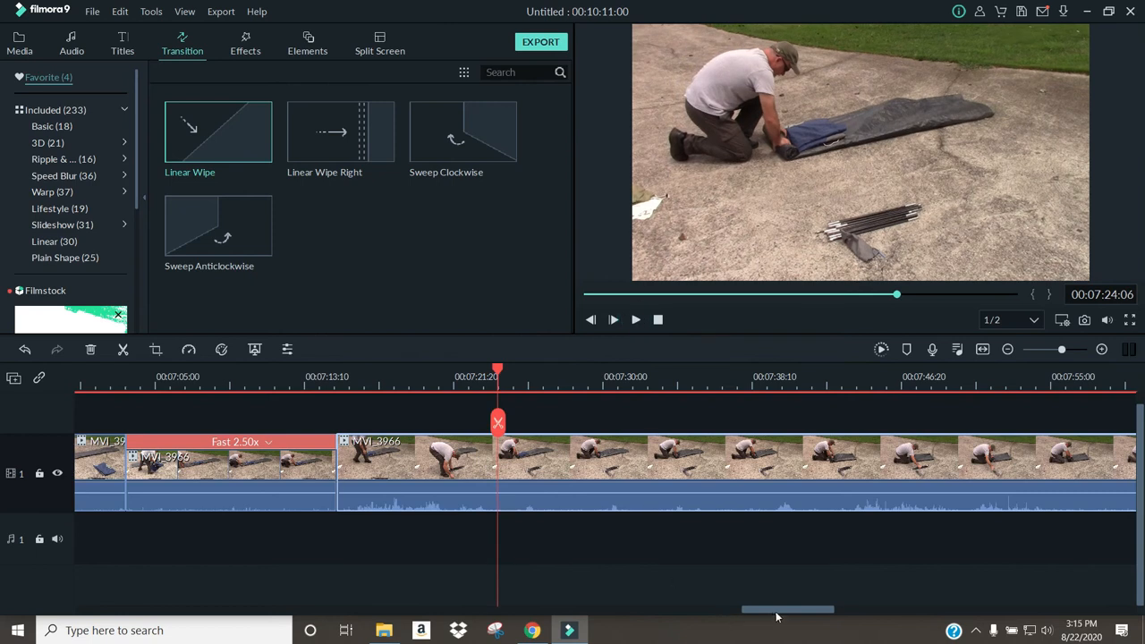
left_click_drag(777, 614, 793, 617)
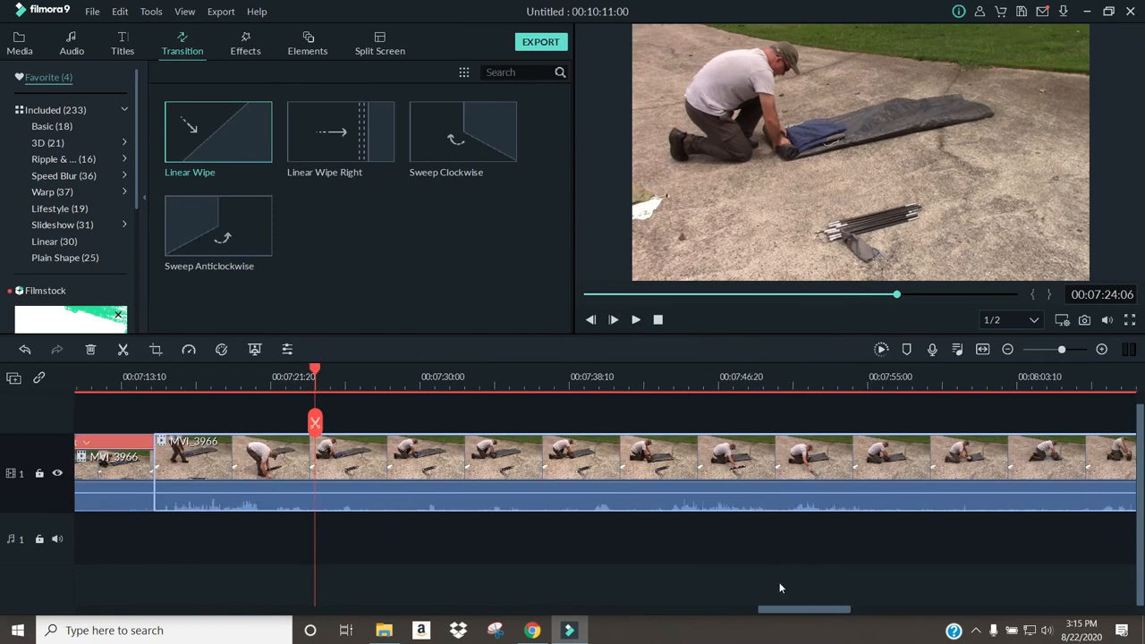
left_click(315, 422)
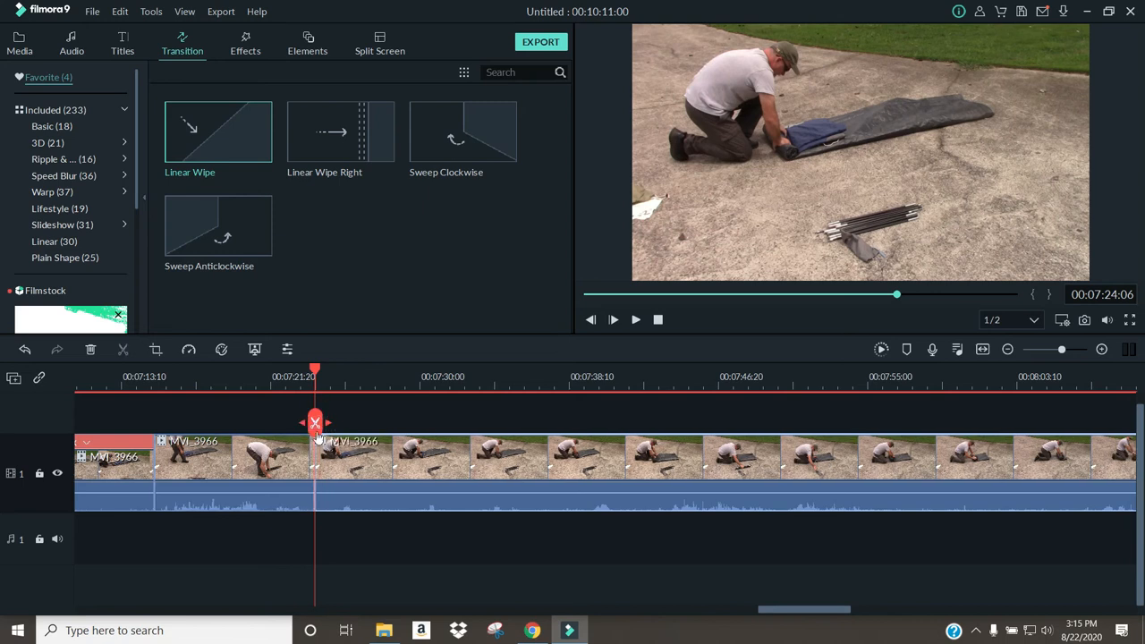
Skim ahead from 00:07:24:06 for the next spoken passage and split the clip at 00:07:42:22
left_click_drag(315, 368, 590, 401)
left_click(636, 324)
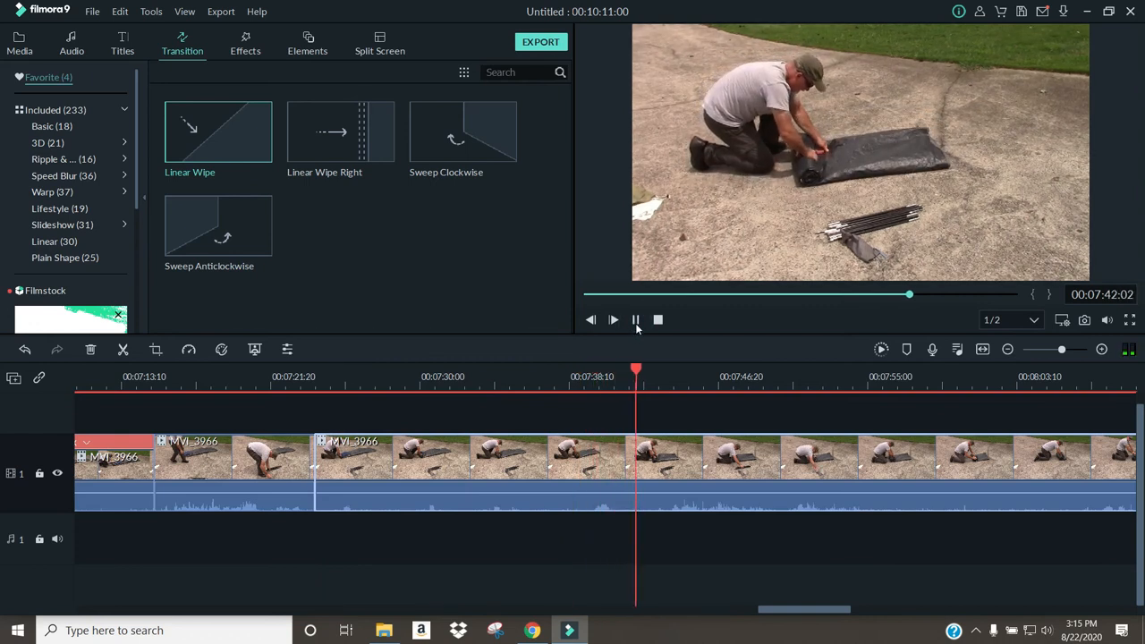
left_click(636, 322)
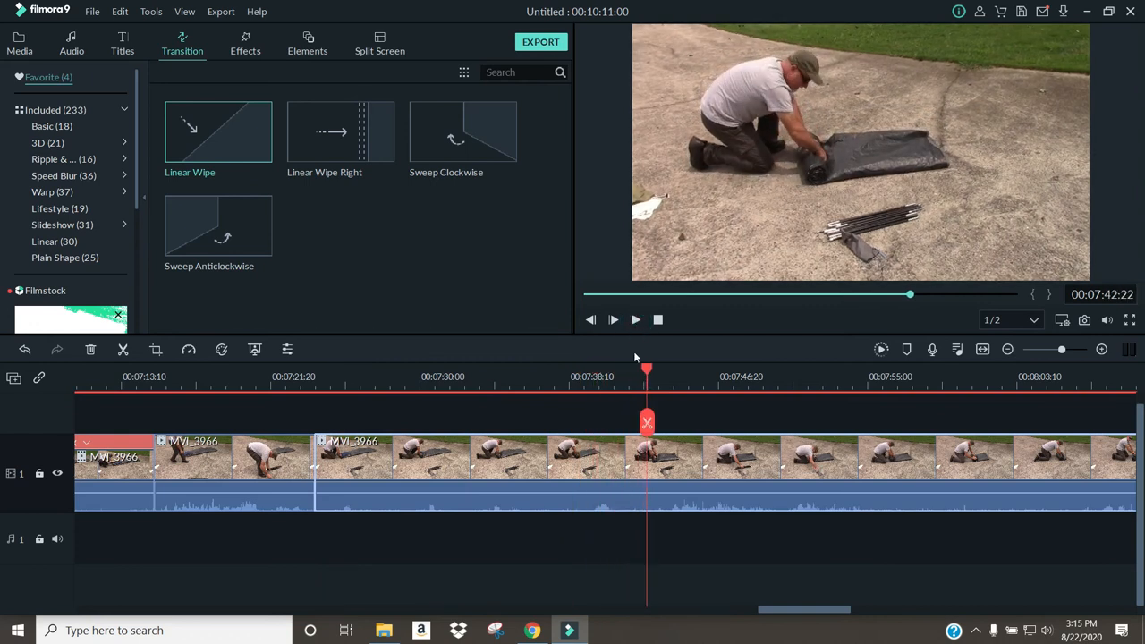
left_click(648, 428)
Set the clip between 00:07:24:06 and 00:07:42:22 to 2.50x speed and close the gap with the following clip
right_click(517, 466)
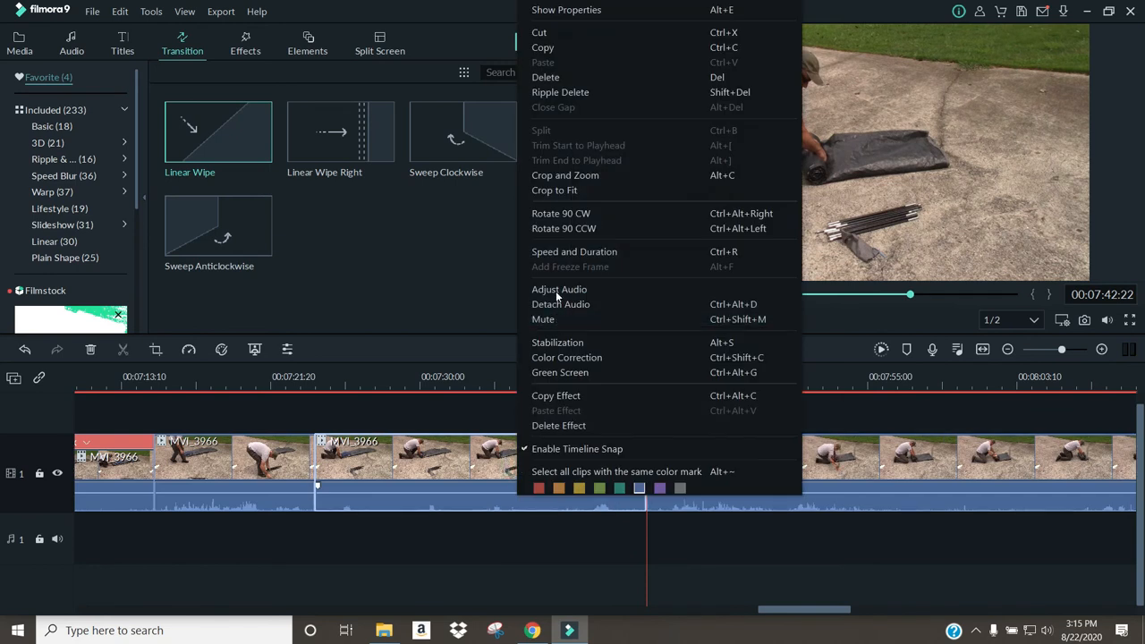
left_click(563, 251)
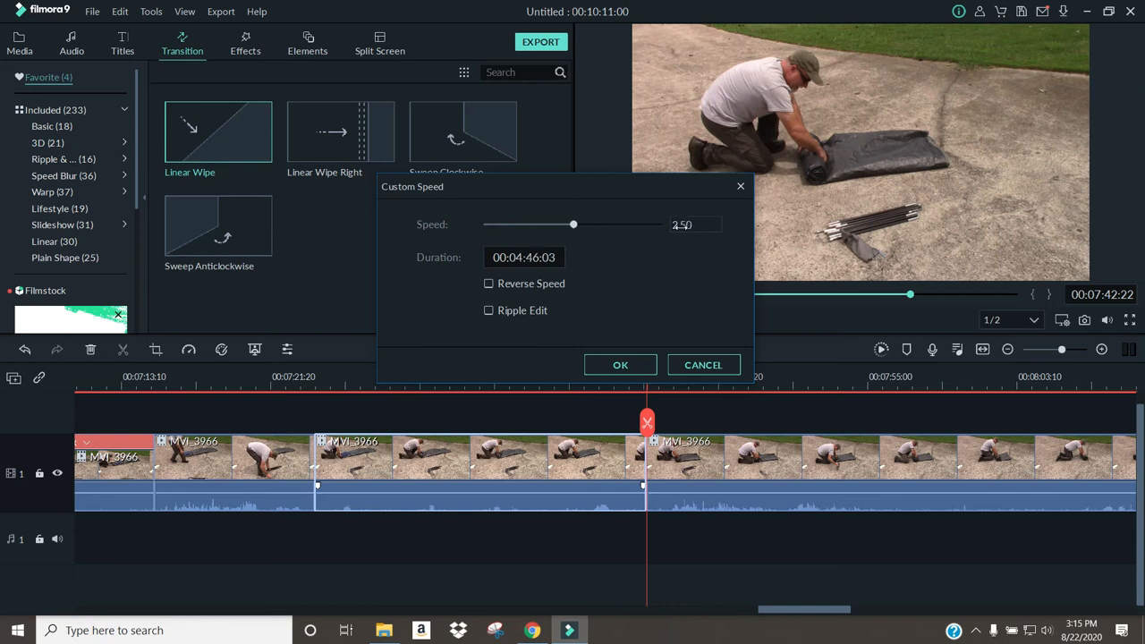
left_click(620, 366)
left_click_drag(728, 451, 438, 445)
Play from just before the new sped-up section and split the following normal-speed clip at 00:07:44:17, after the spoken passage
left_click(304, 385)
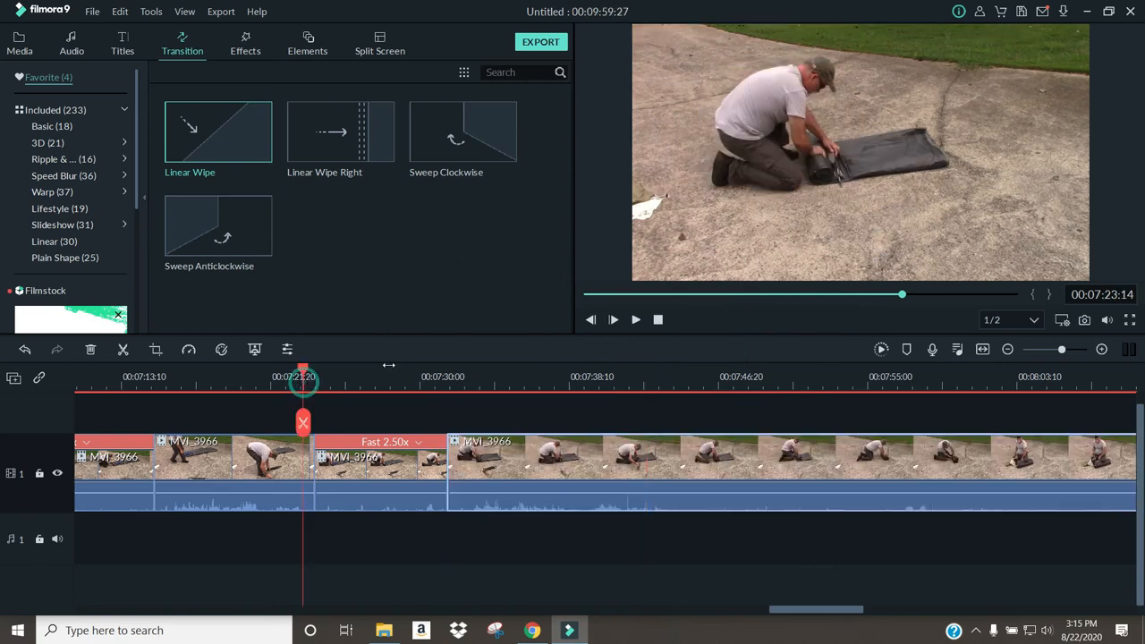
left_click(637, 319)
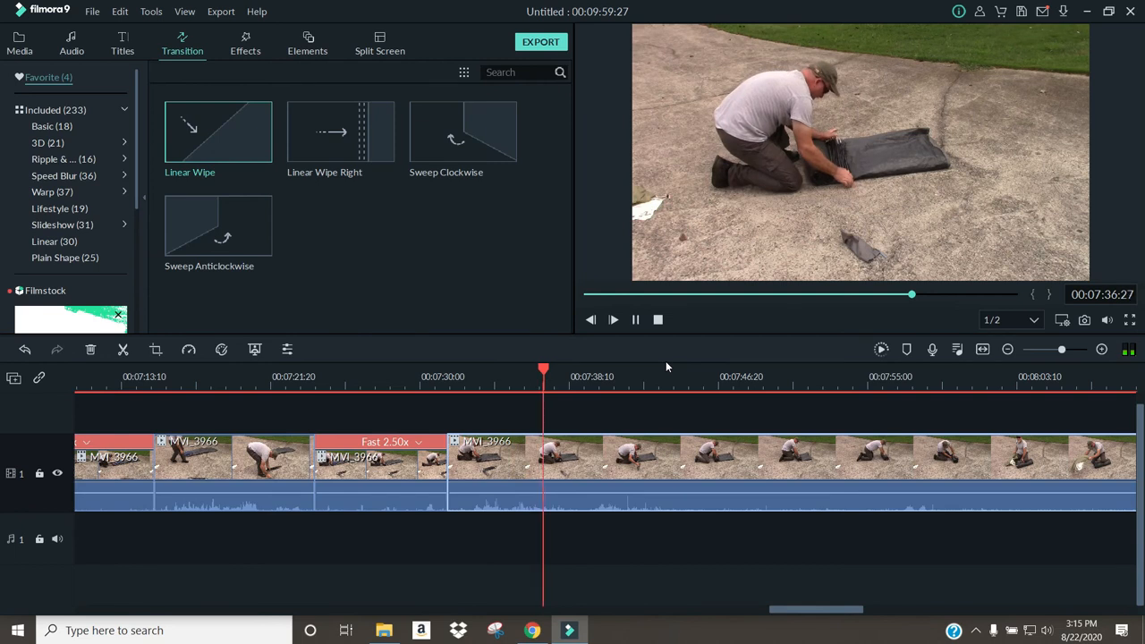
left_click(636, 320)
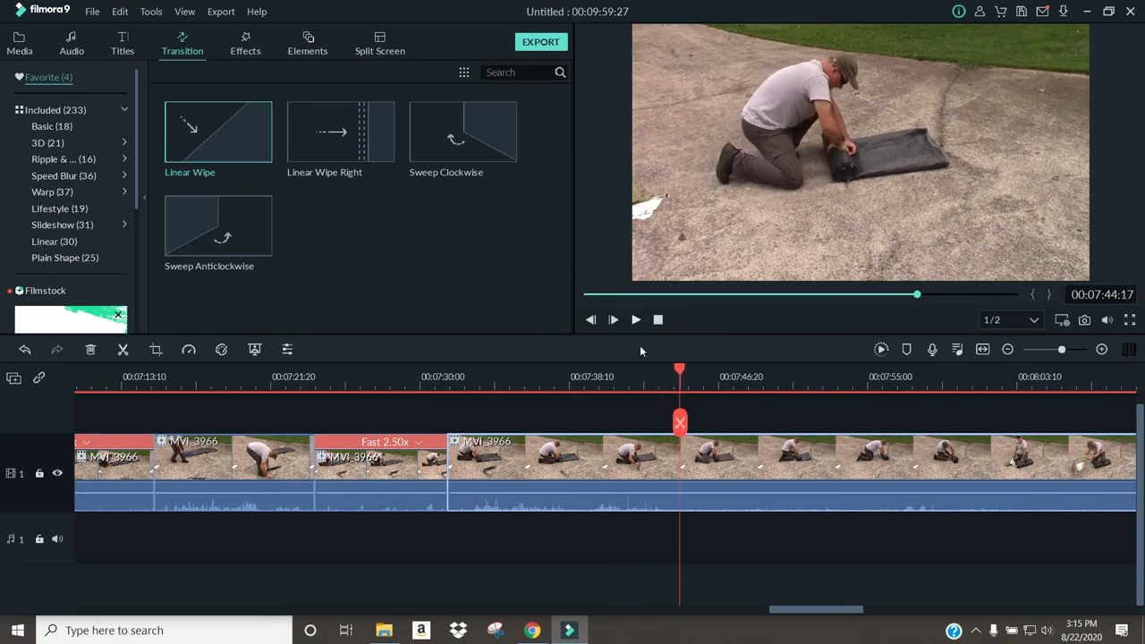
left_click(680, 424)
Raise the volume of the clip between 00:07:31:17 and 00:07:44:17 slightly and play it back from just before its start
double_click(582, 502)
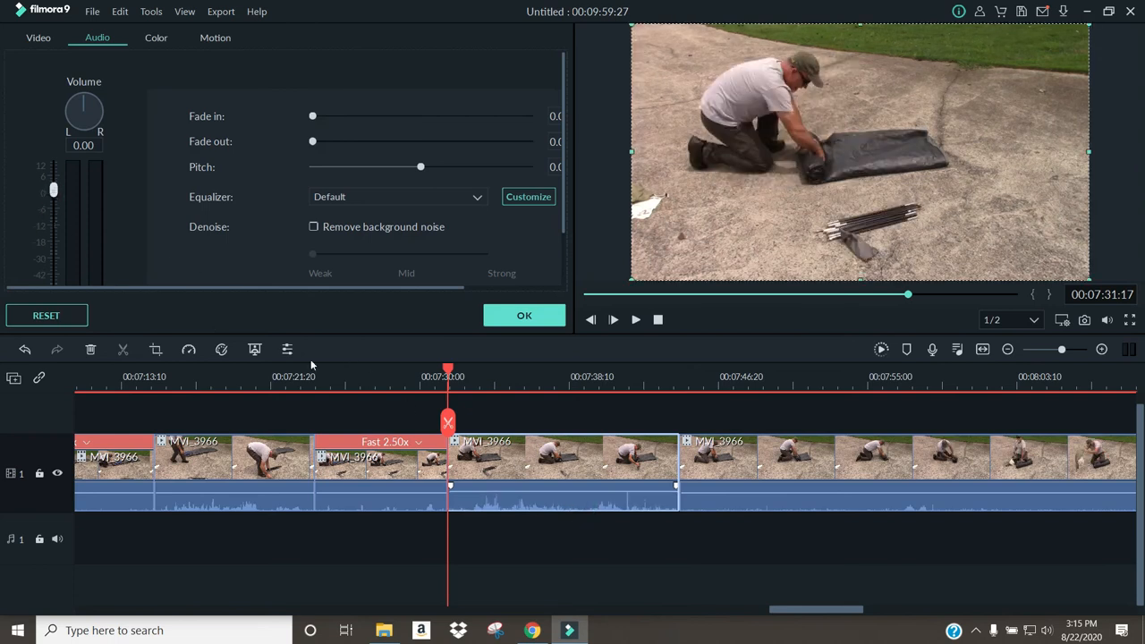
left_click(416, 370)
left_click(634, 320)
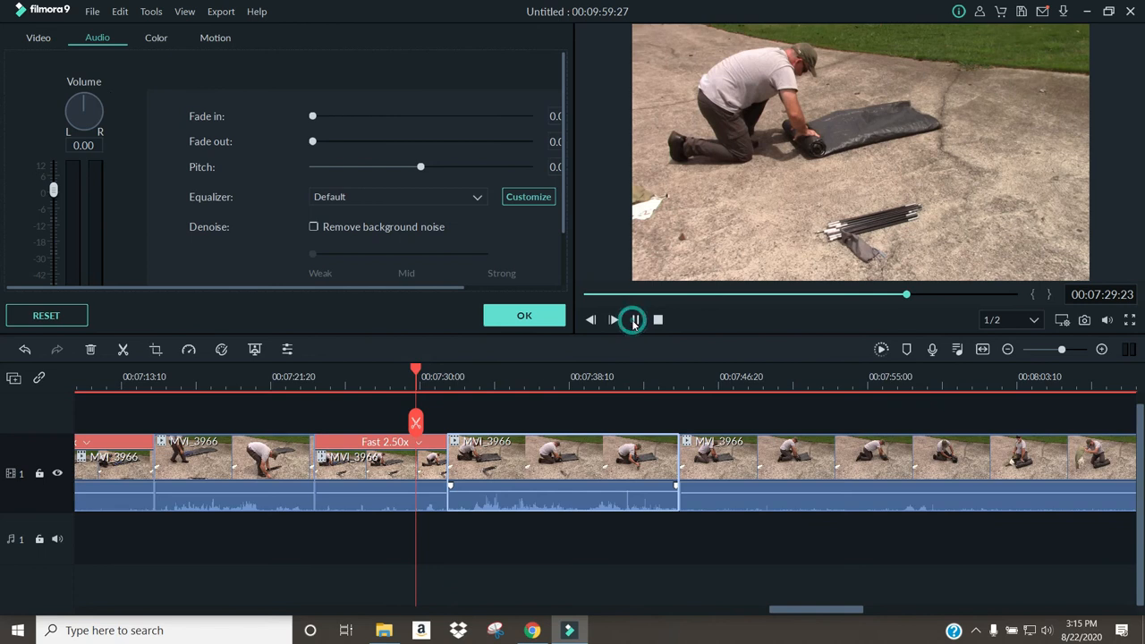
Stop playback shortly after the boosted clip and split the following clip at 00:07:46:04
left_click_drag(846, 612, 861, 615)
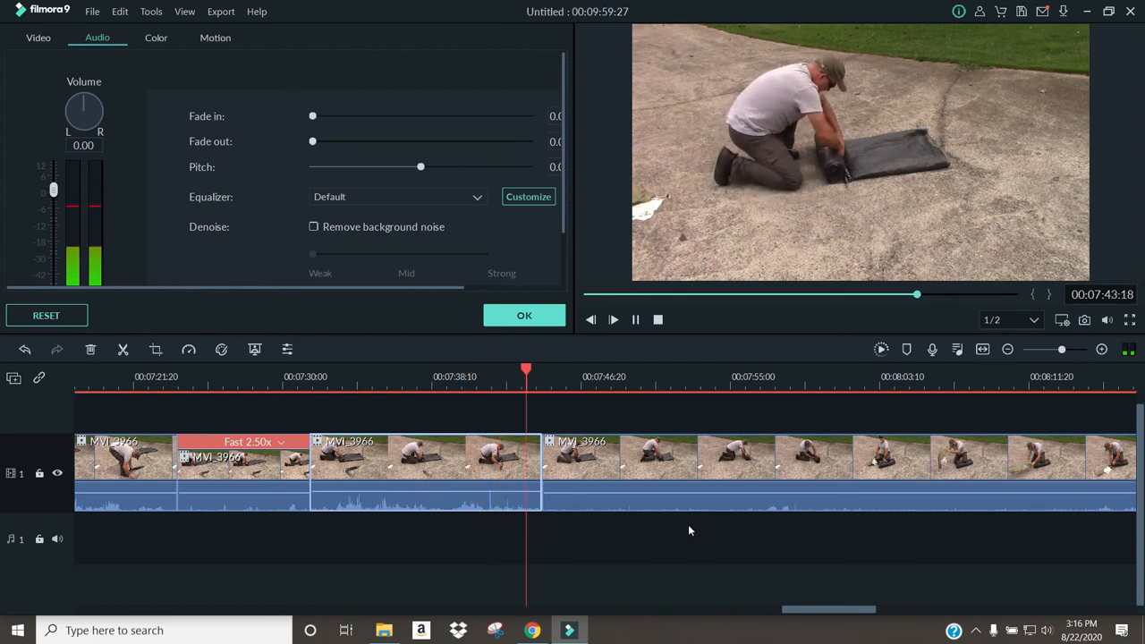
left_click(635, 319)
left_click(573, 426)
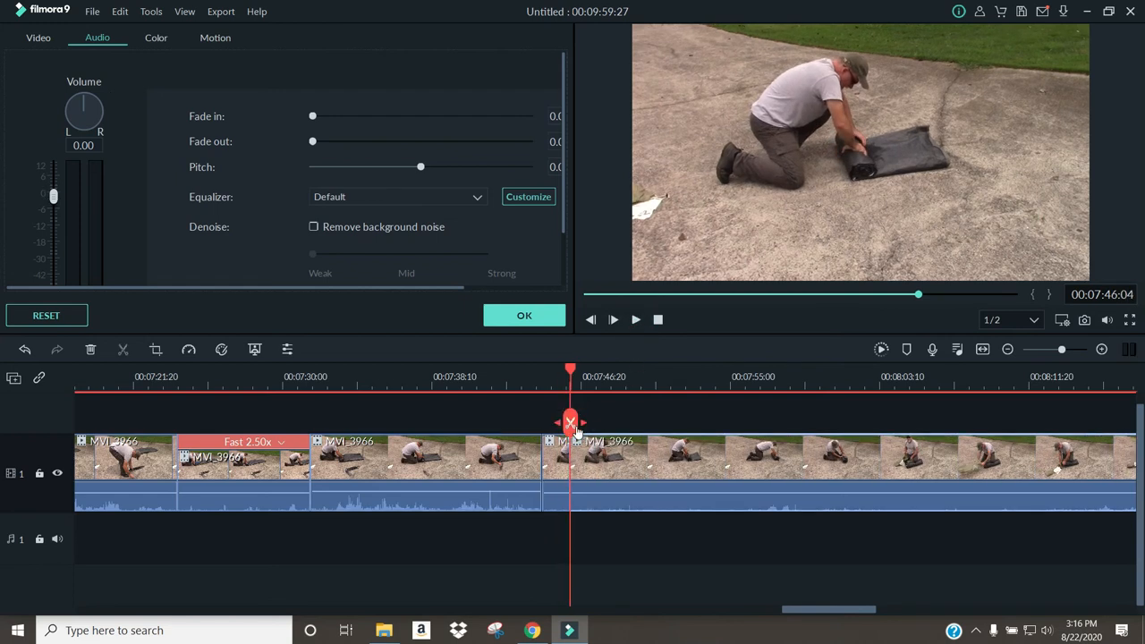
Skim ahead from 00:07:46:04 for the next spoken passage and split the clip at 00:08:16:15
left_click_drag(857, 613, 872, 613)
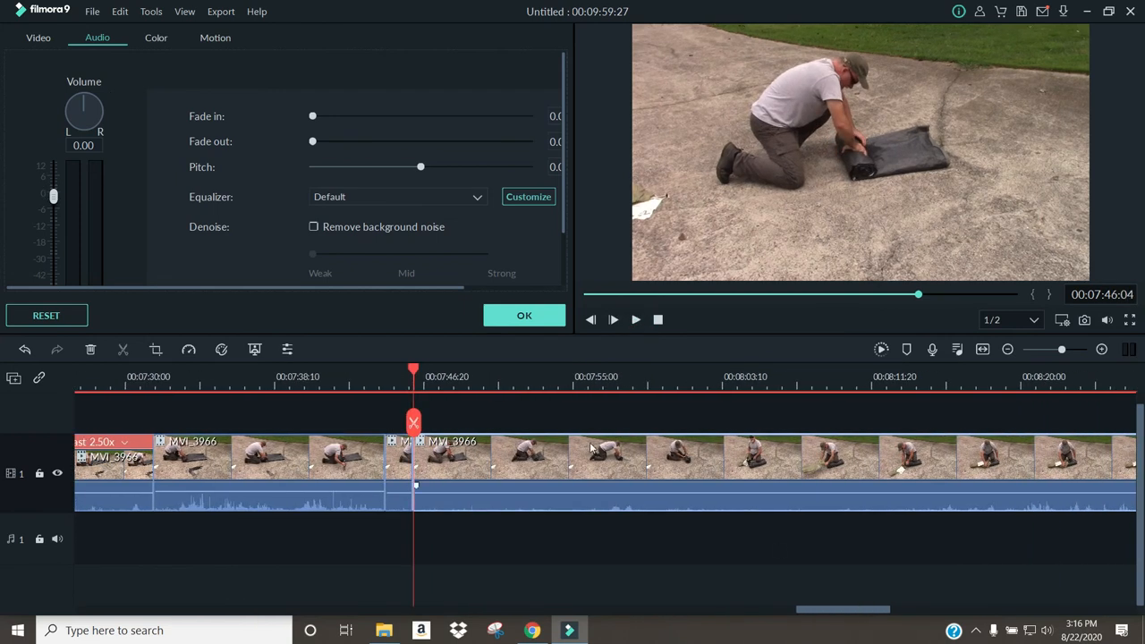
left_click_drag(414, 369, 605, 400)
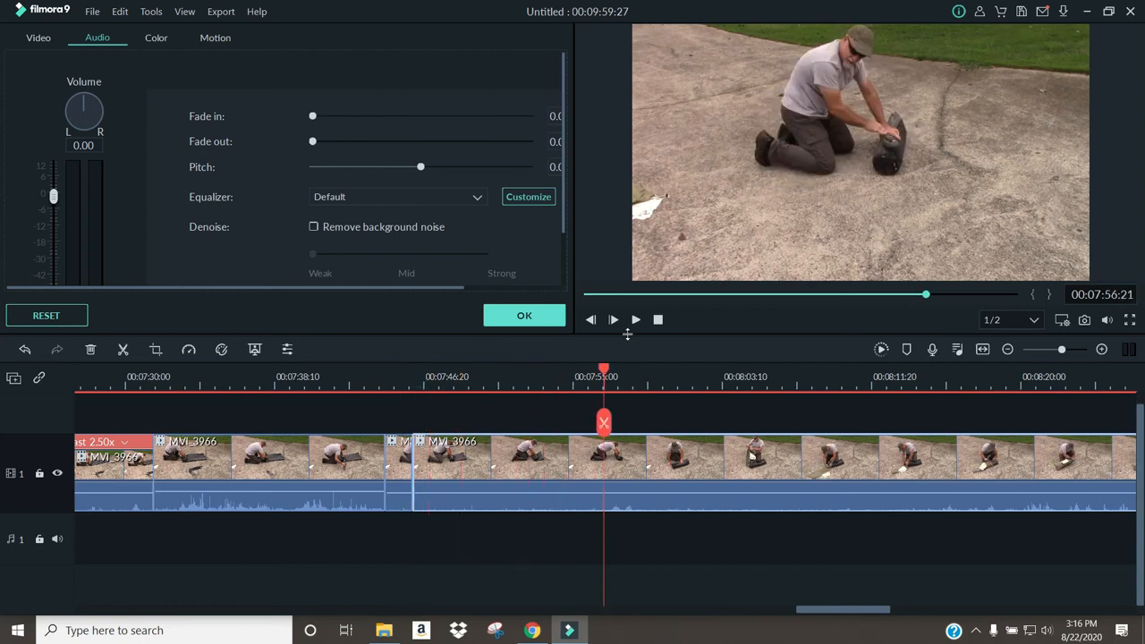
left_click(633, 324)
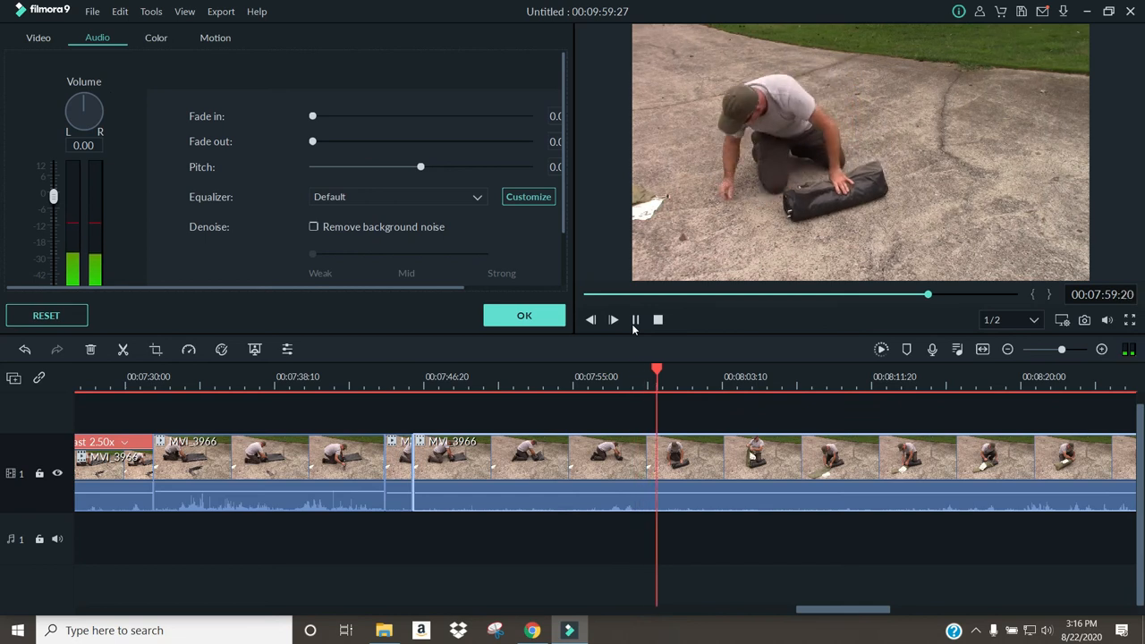
left_click(633, 322)
left_click_drag(680, 374, 959, 429)
left_click(959, 424)
Set the clip between 00:07:46:04 and 00:08:16:15 to 2.50x speed and move the following clip up against its end
left_click(747, 474)
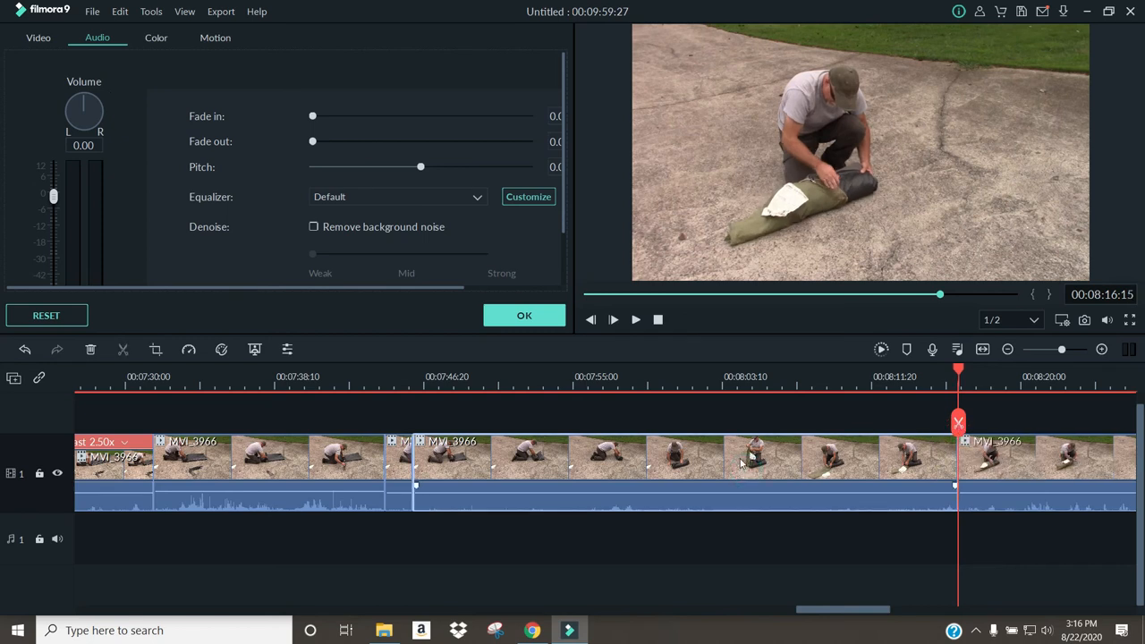
right_click(681, 460)
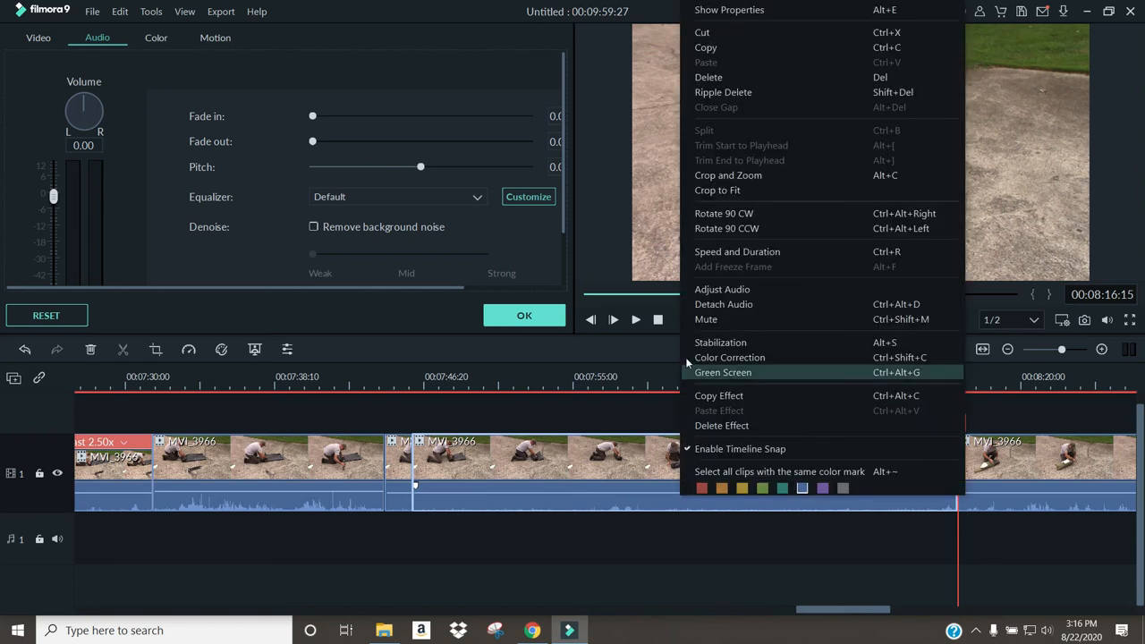
left_click(725, 253)
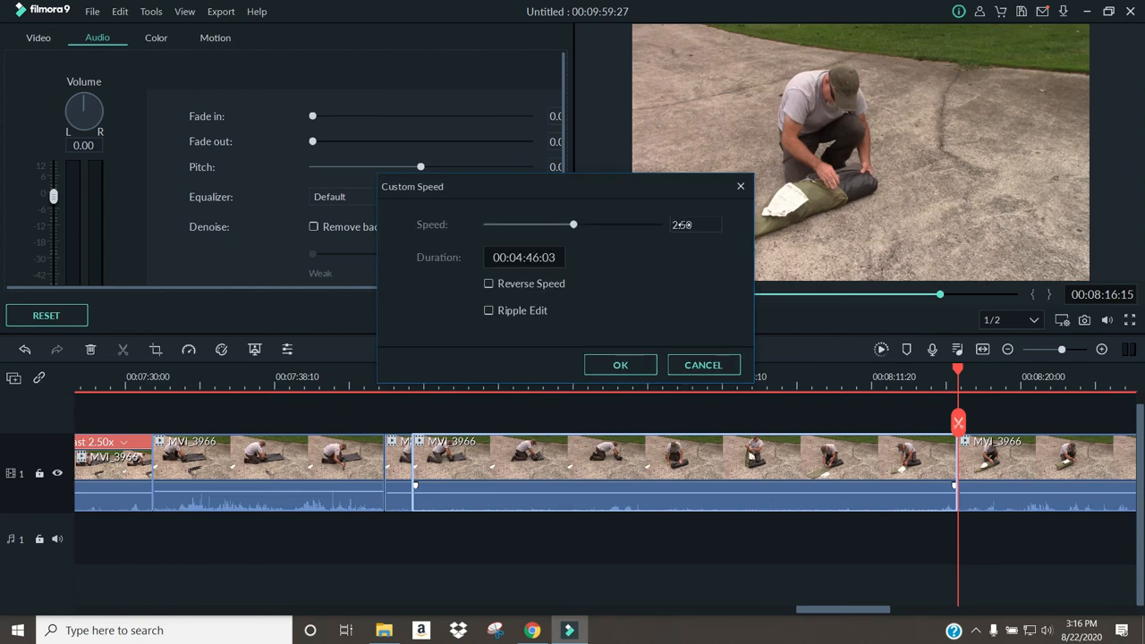
left_click(641, 365)
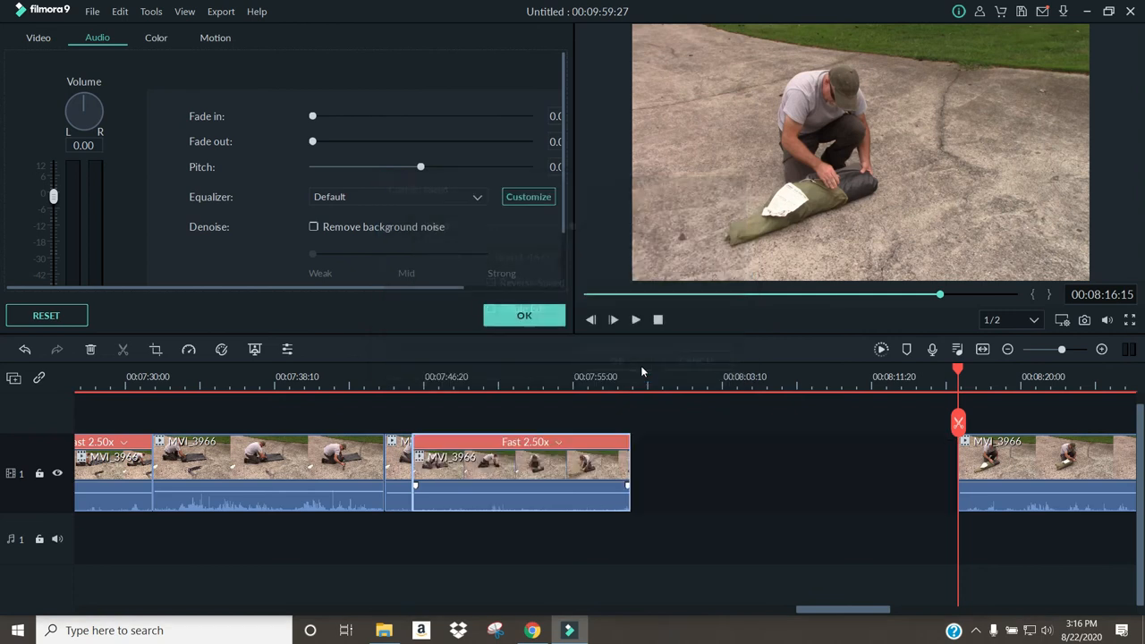
left_click_drag(1016, 459, 701, 462)
Play from 00:07:45:11 into the new sped-up section and split it at 00:07:47:16
left_click(401, 364)
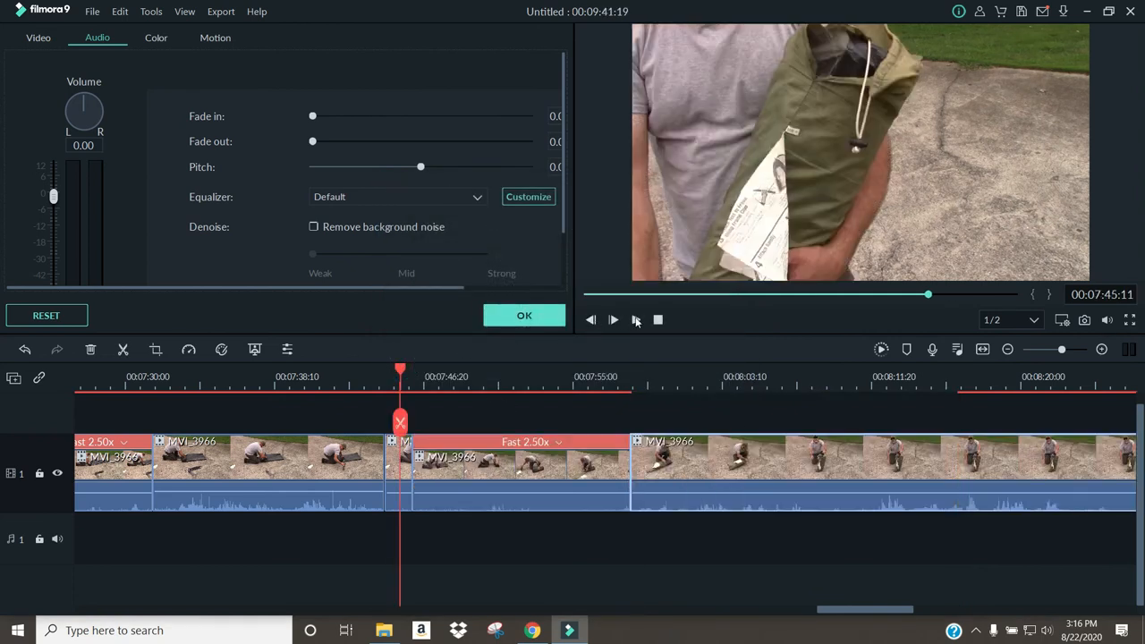
left_click(637, 320)
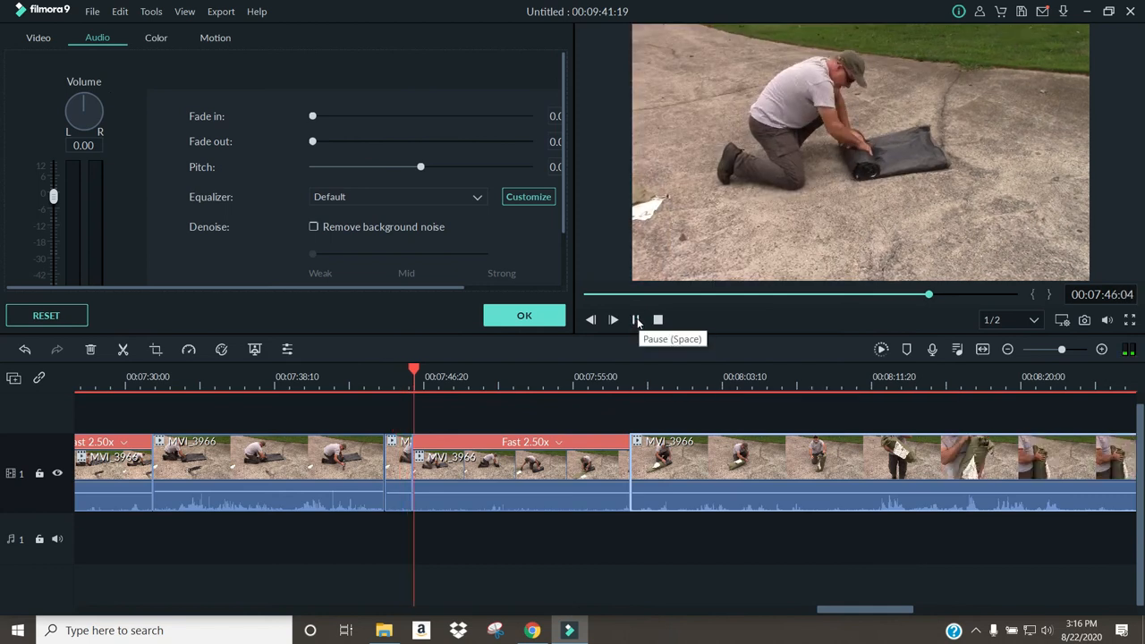
left_click(636, 320)
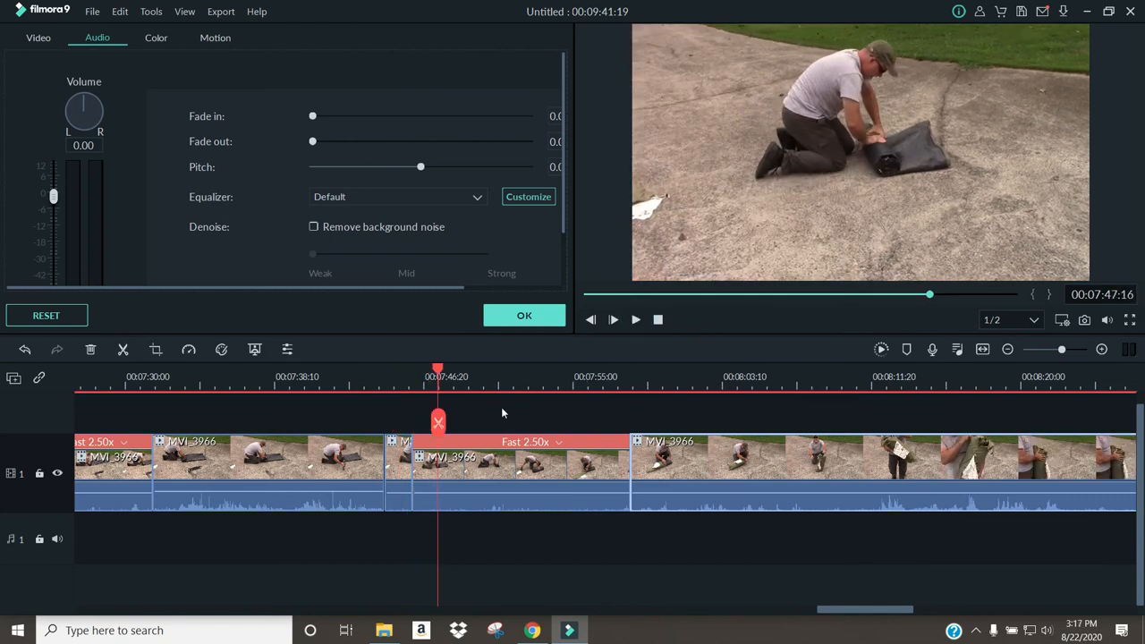
left_click(438, 423)
Cut the part of the sped-up clip between 00:07:47:16 and 00:07:50:00 out of the timeline
left_click_drag(439, 371, 484, 391)
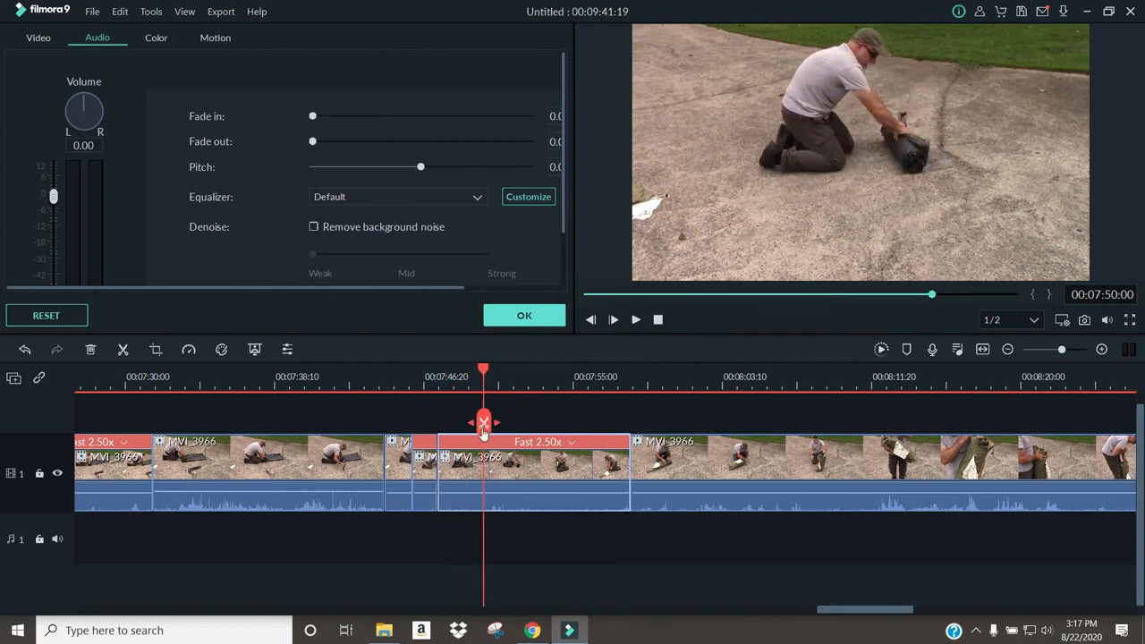
left_click(483, 423)
left_click(469, 471)
right_click(468, 466)
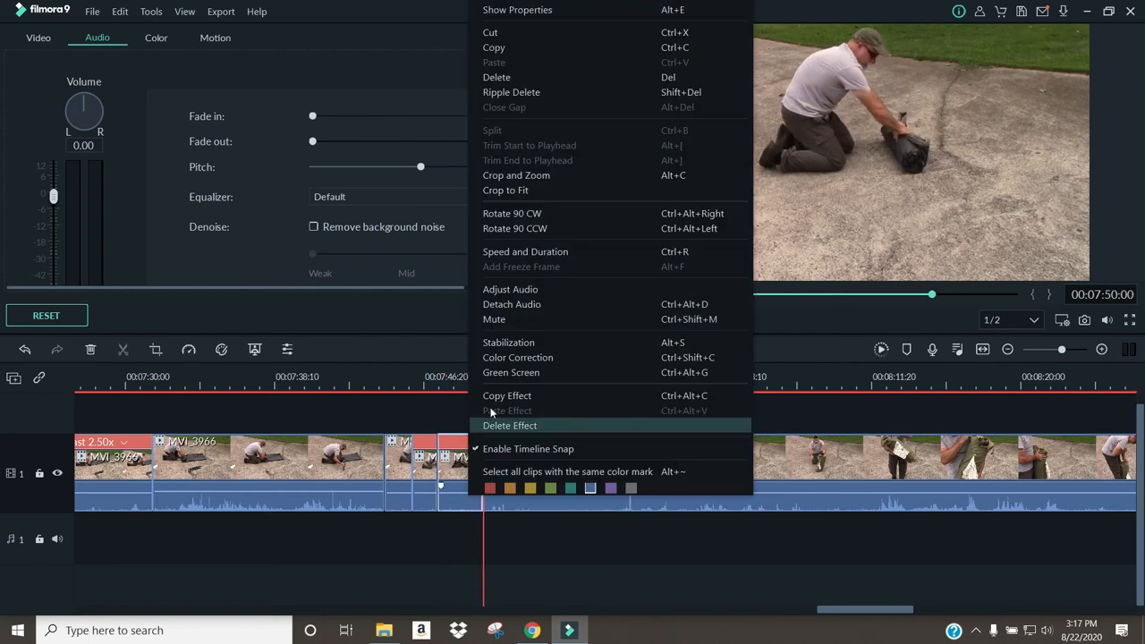
left_click(525, 79)
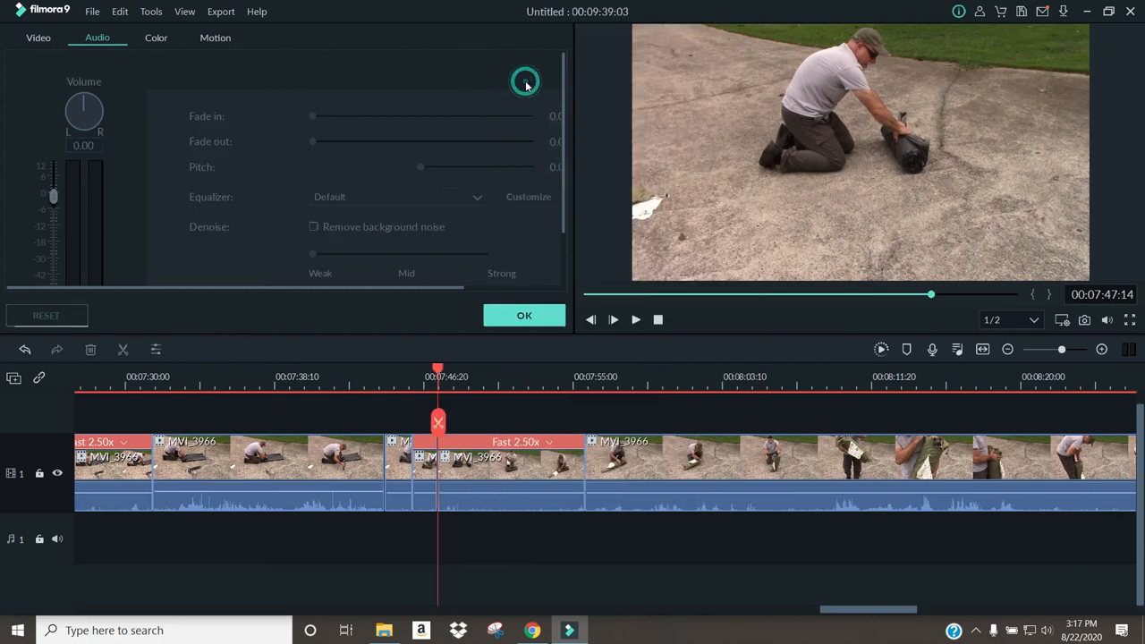
Play on from the cut through the spoken passage and split the normal-speed clip at 00:08:07:24
left_click(635, 319)
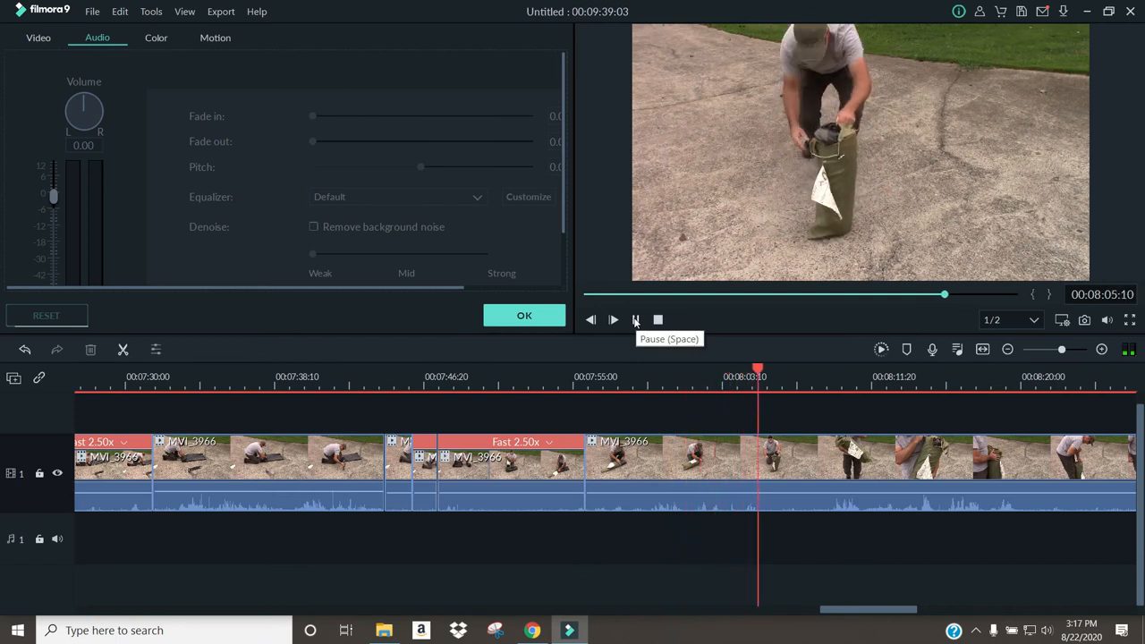
left_click(636, 320)
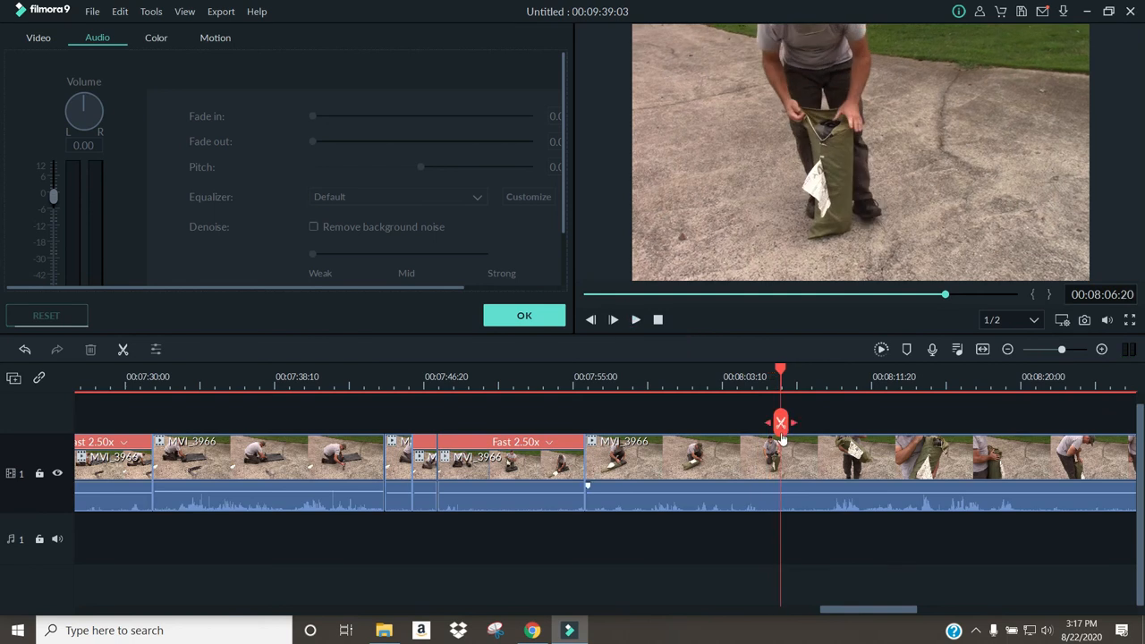
left_click(635, 320)
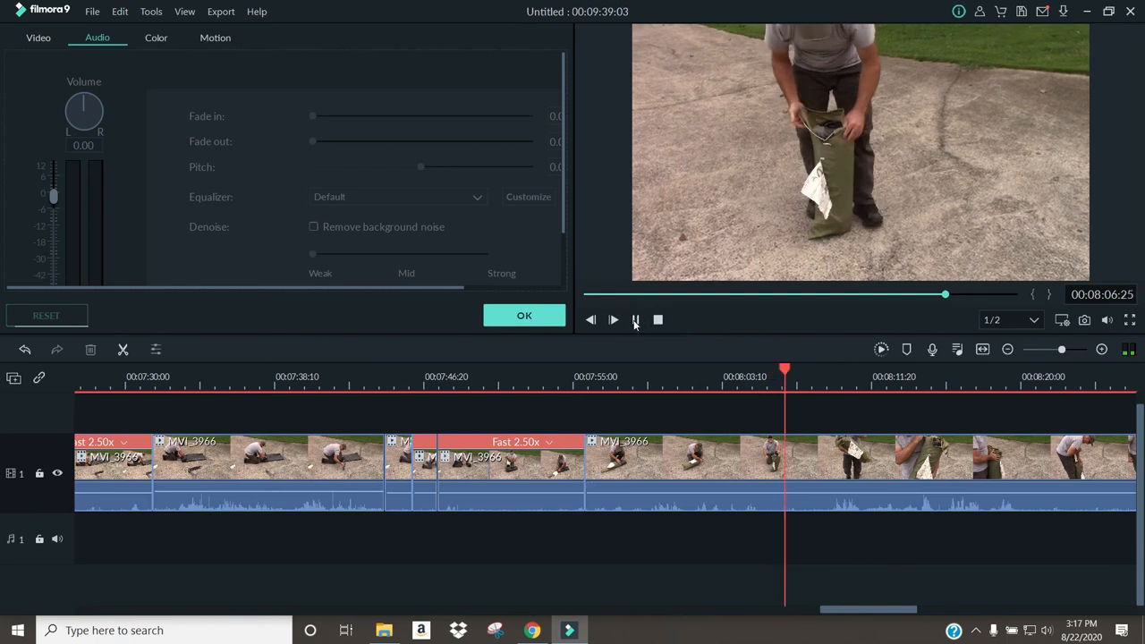
left_click(635, 319)
left_click(801, 433)
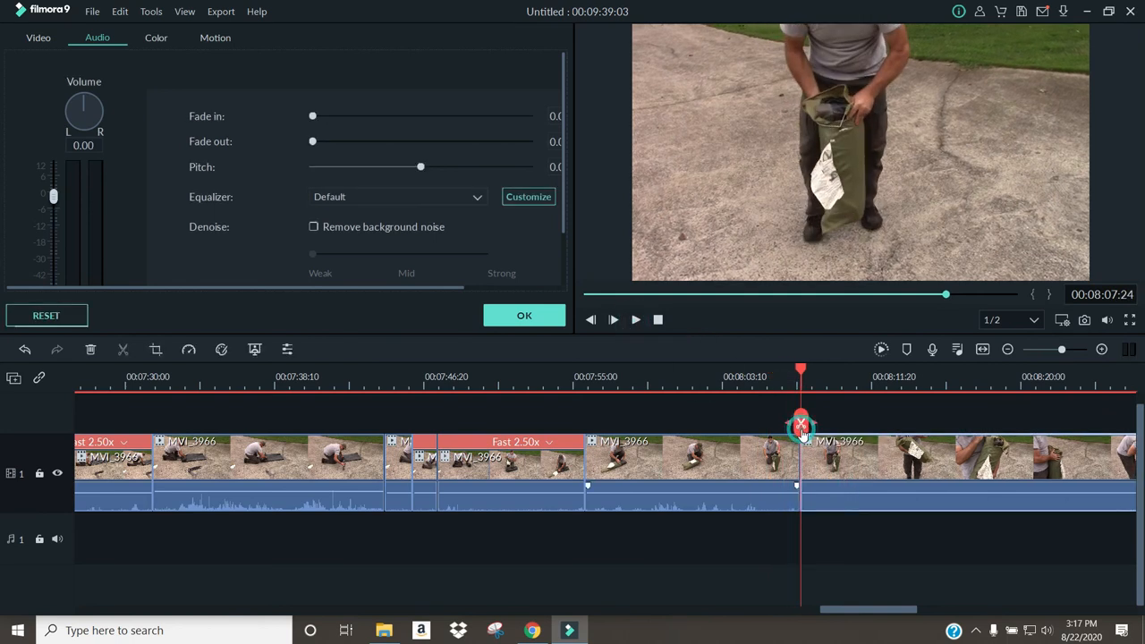
Raise the volume of the clip between 00:07:55:21 and 00:08:07:24 and play it back
left_click(713, 501)
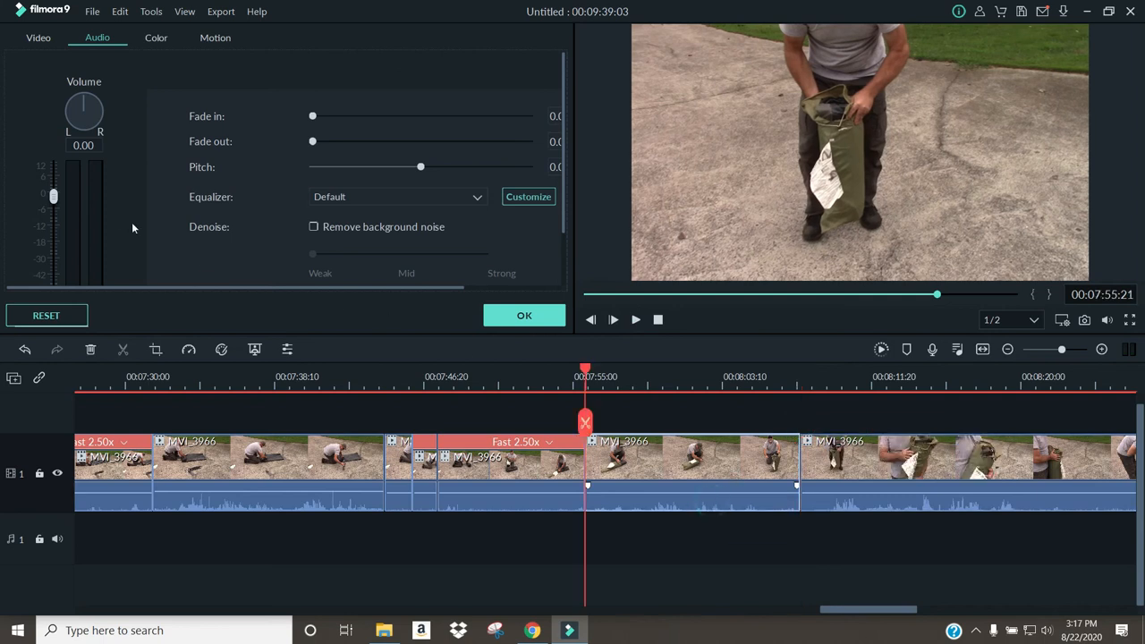
left_click(53, 198)
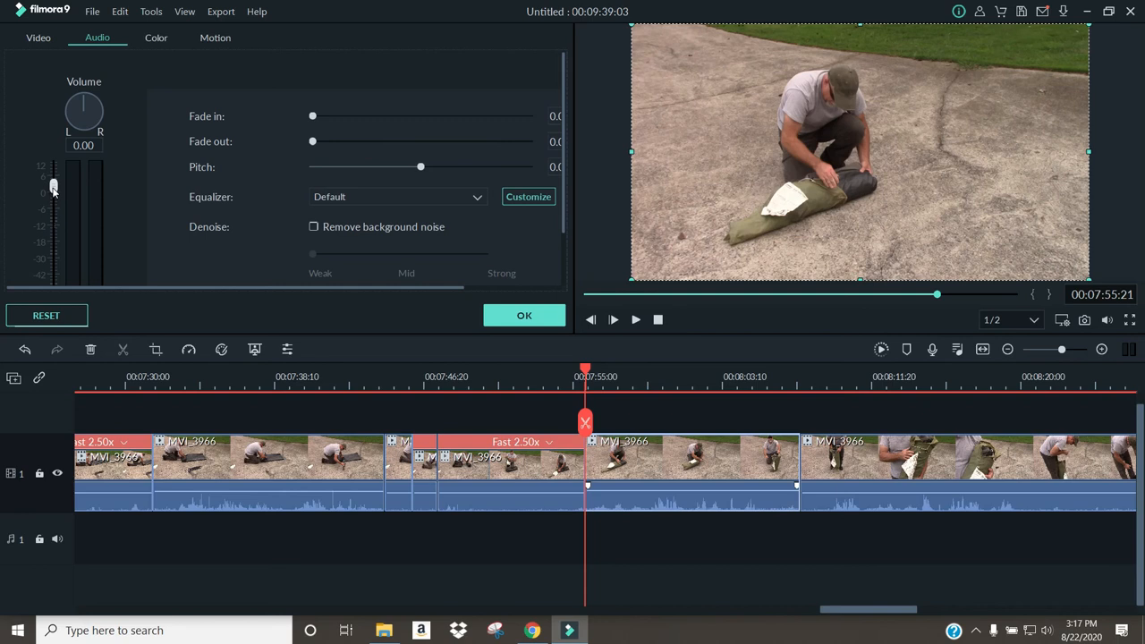
left_click(635, 320)
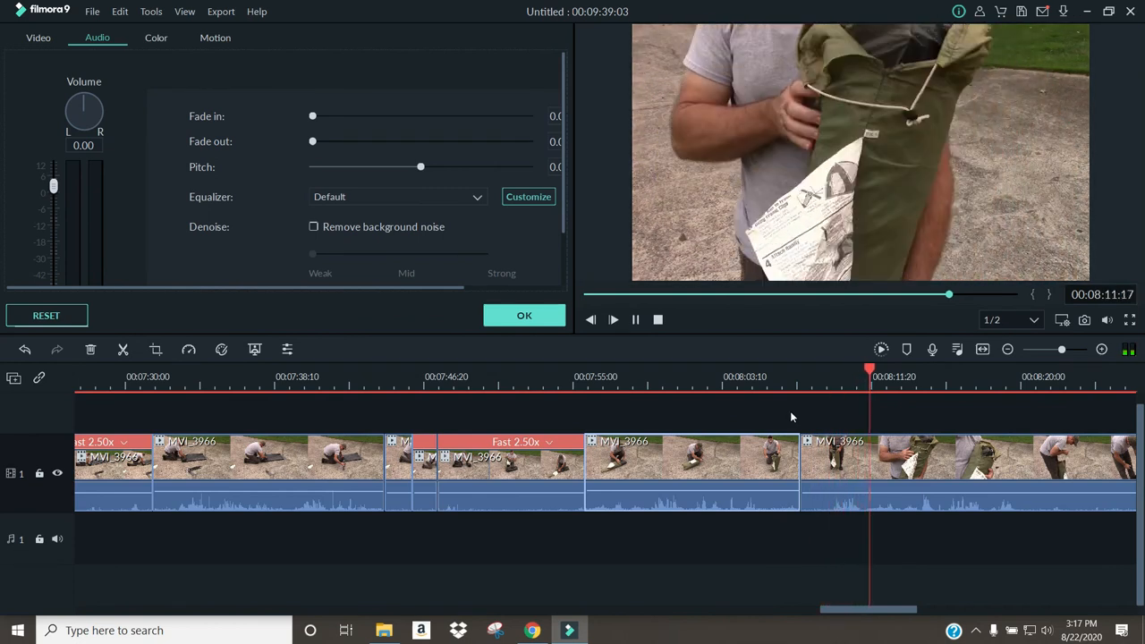
Review the bag demonstration to its end and split the clip at 00:08:21:03 and 00:08:32:11
left_click_drag(893, 610, 921, 611)
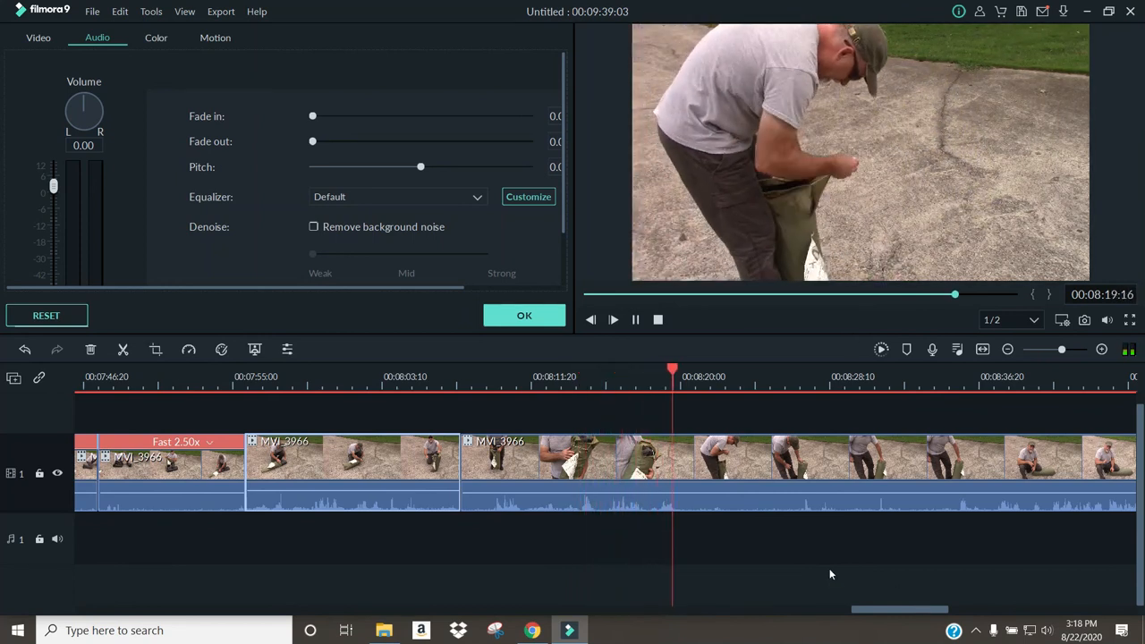
left_click(635, 319)
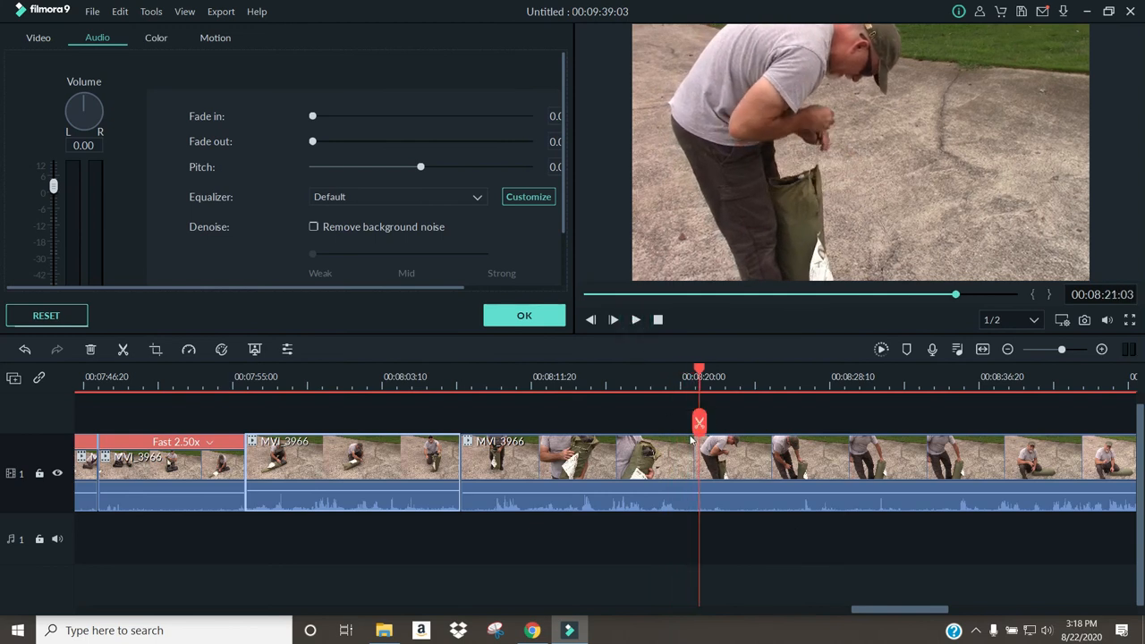
left_click(700, 422)
left_click_drag(701, 369, 904, 433)
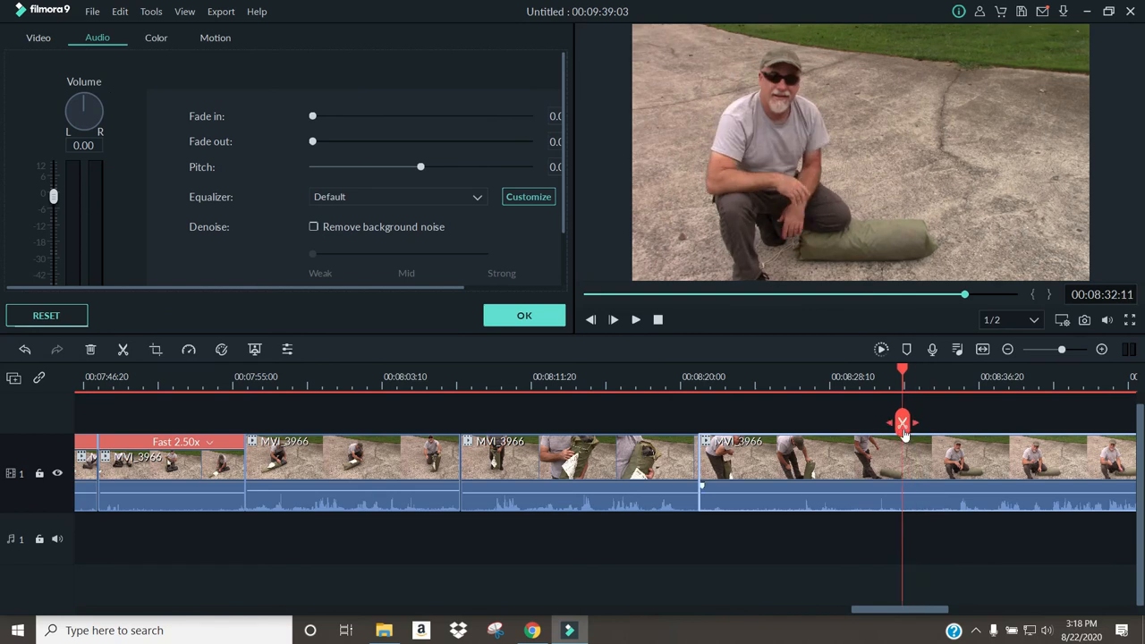
Set the clip between 00:08:21:03 and 00:08:32:11 to 2.00x speed and close the gap with the following clip
right_click(842, 469)
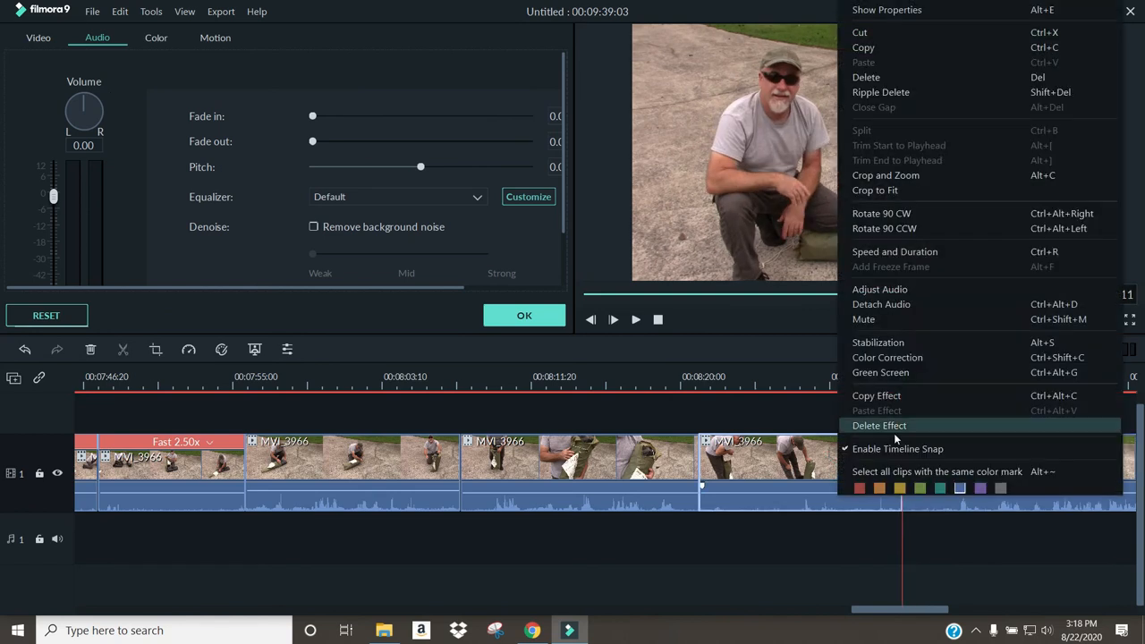
left_click(908, 252)
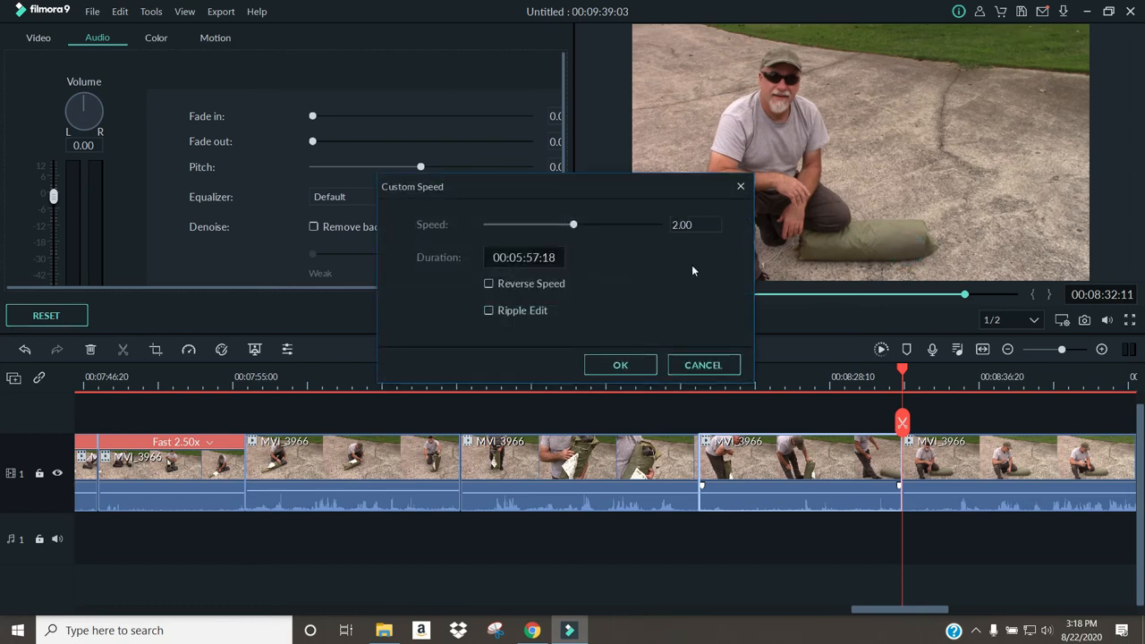
left_click(615, 363)
left_click_drag(1063, 466, 963, 471)
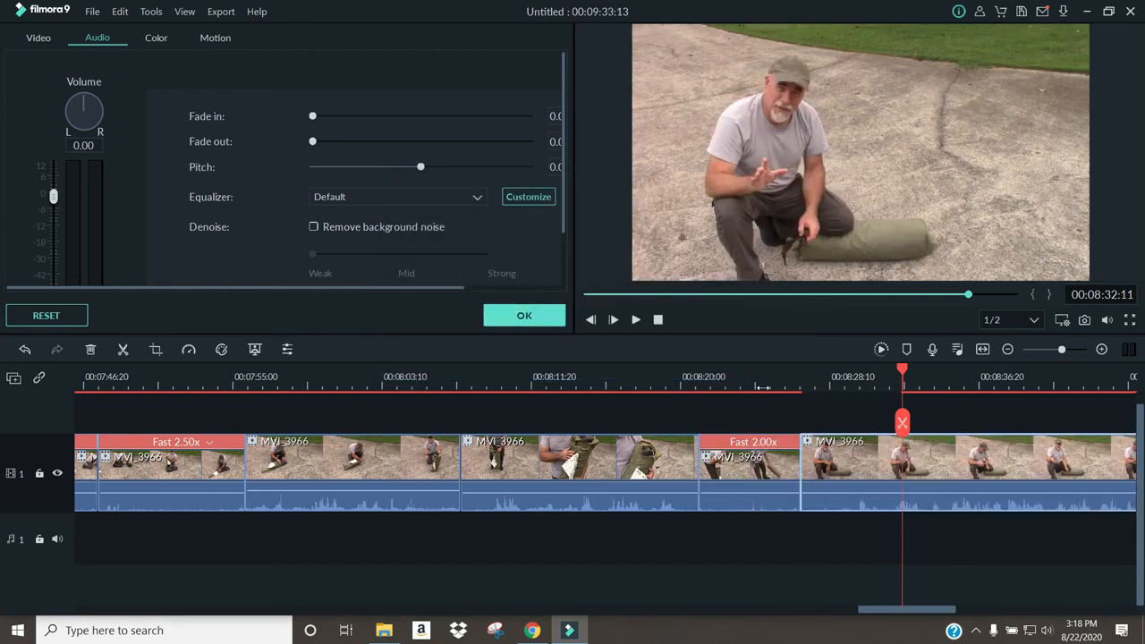
Play from the 2.00x section through the closing talk and split the last clip at 00:09:02:07
left_click(677, 377)
left_click(635, 320)
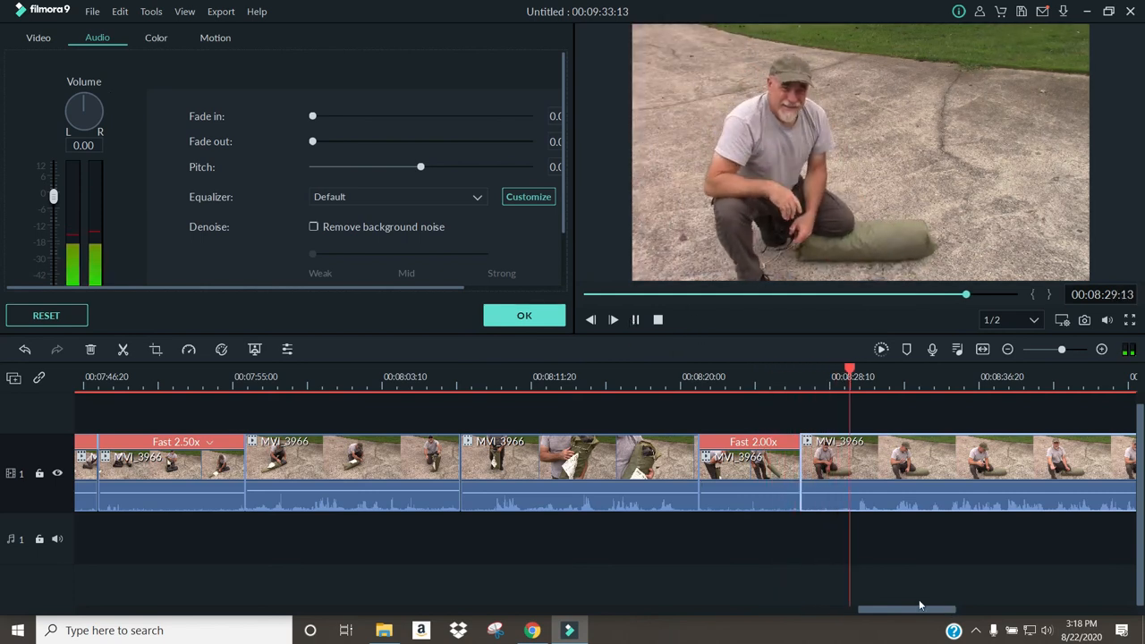
left_click_drag(919, 610, 973, 608)
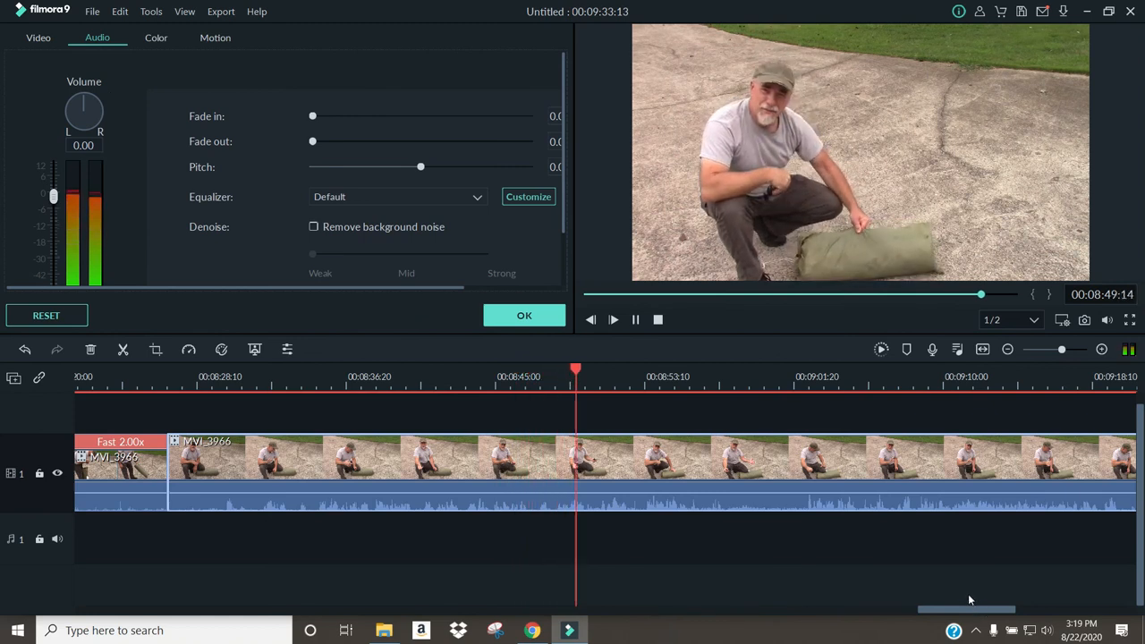
left_click_drag(962, 615, 983, 614)
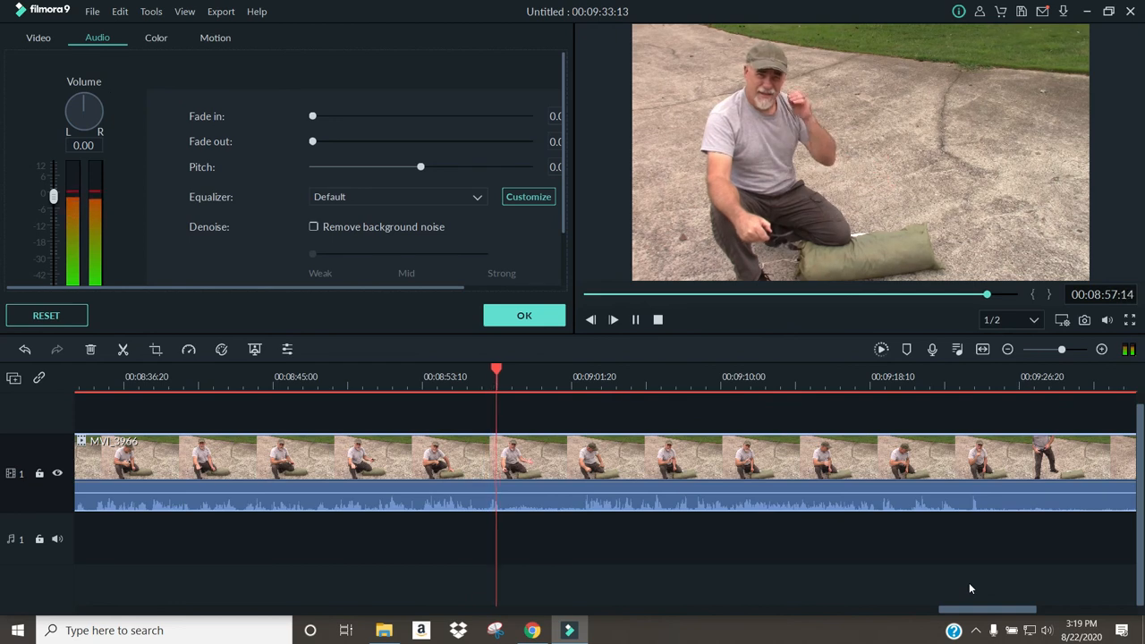
left_click(636, 319)
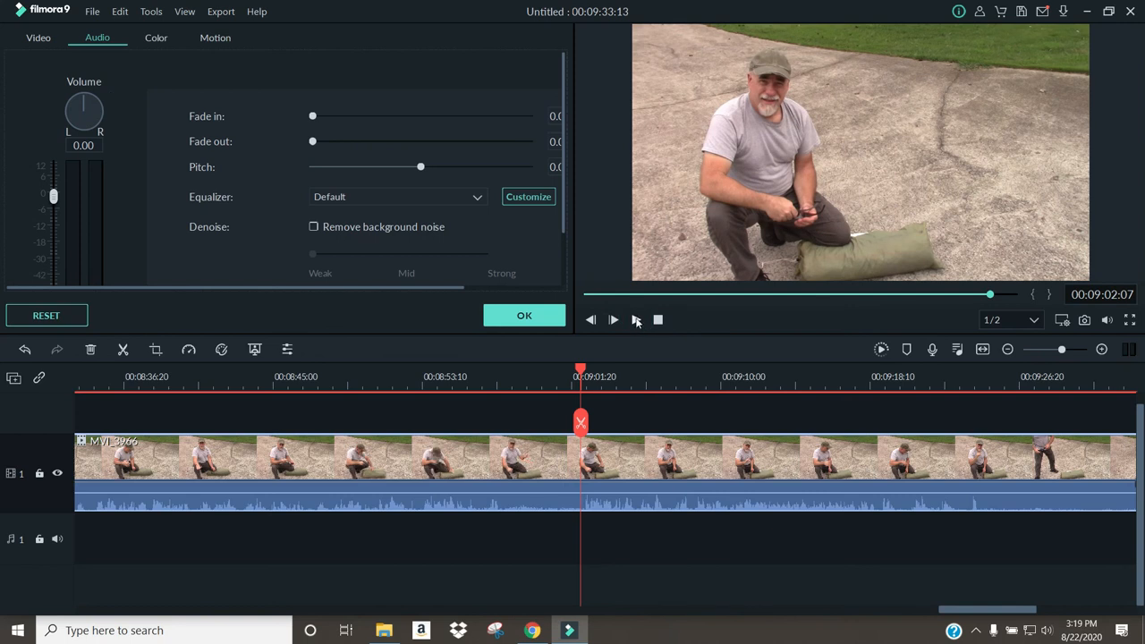
left_click(582, 422)
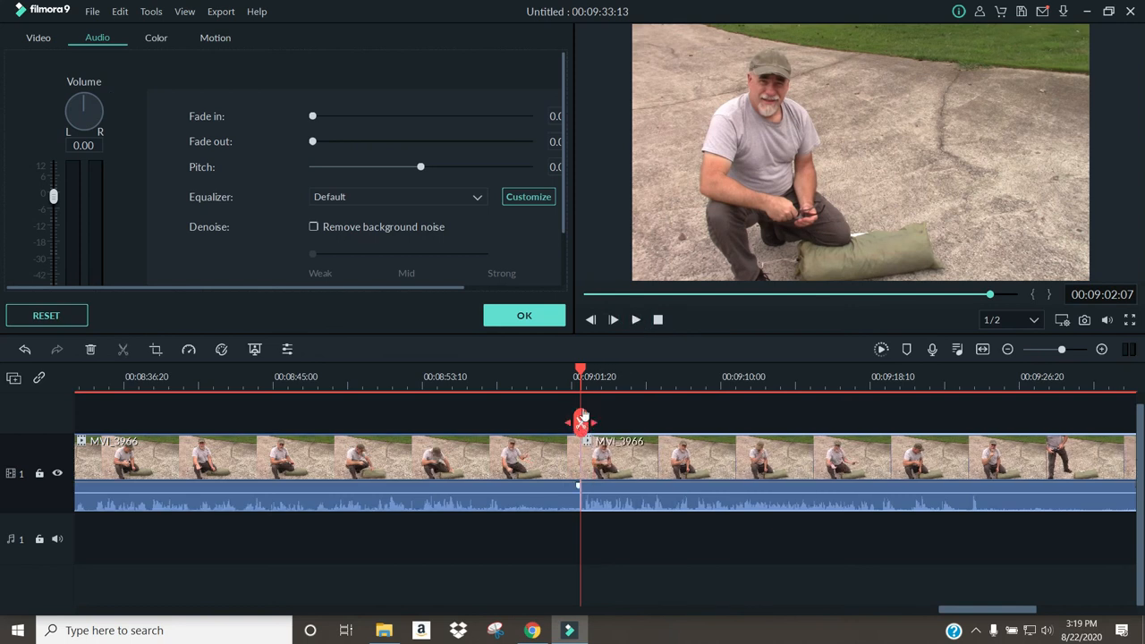
Replay the passage before the cut, split it at 00:08:57:01 and delete the short piece up to 00:09:02:07
left_click_drag(578, 374, 470, 385)
left_click(637, 320)
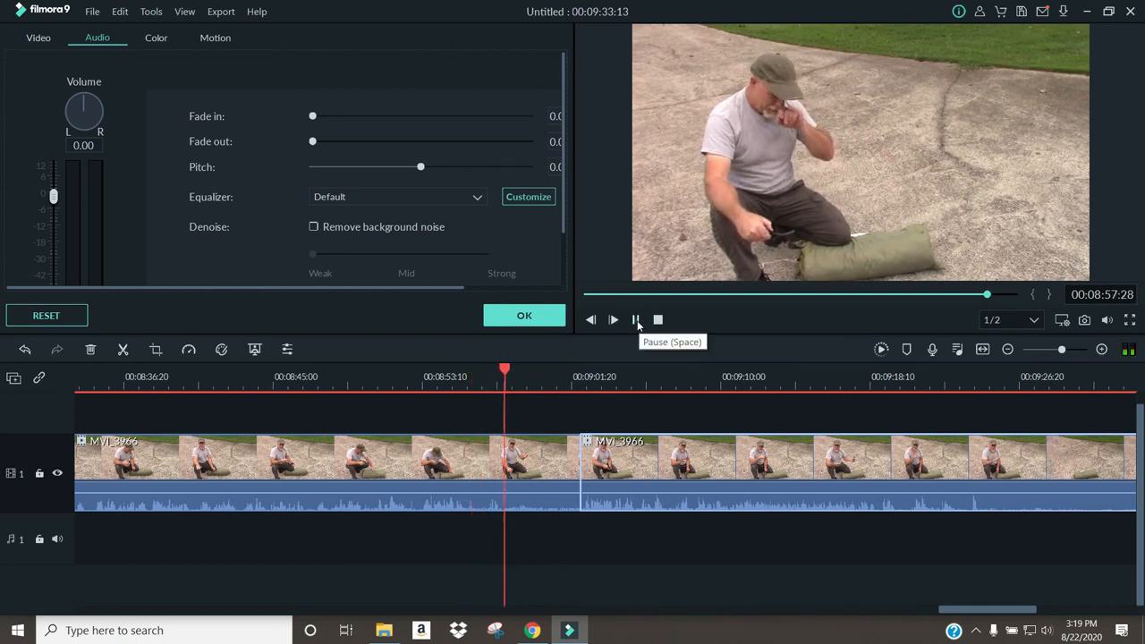
left_click(636, 320)
left_click_drag(510, 369, 452, 378)
left_click(636, 322)
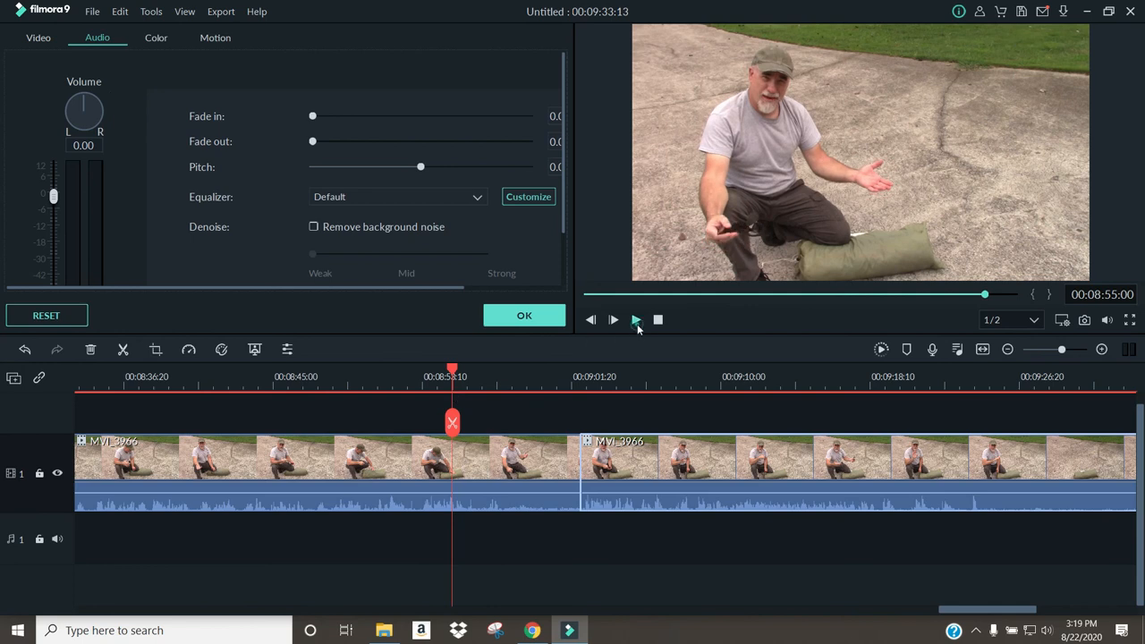
left_click(636, 321)
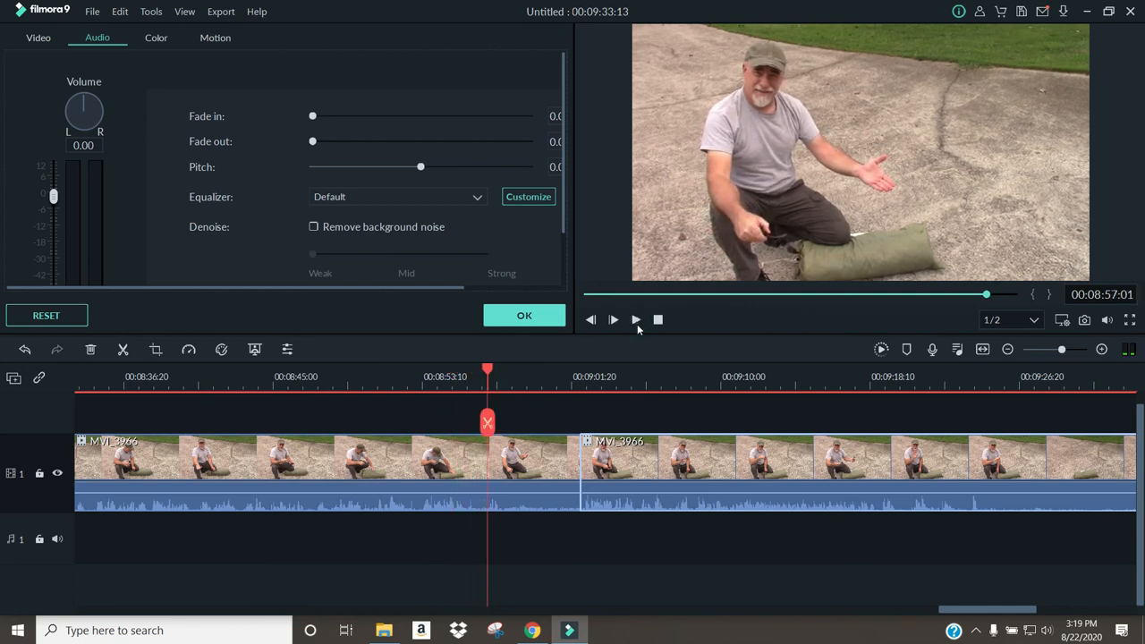
left_click(488, 427)
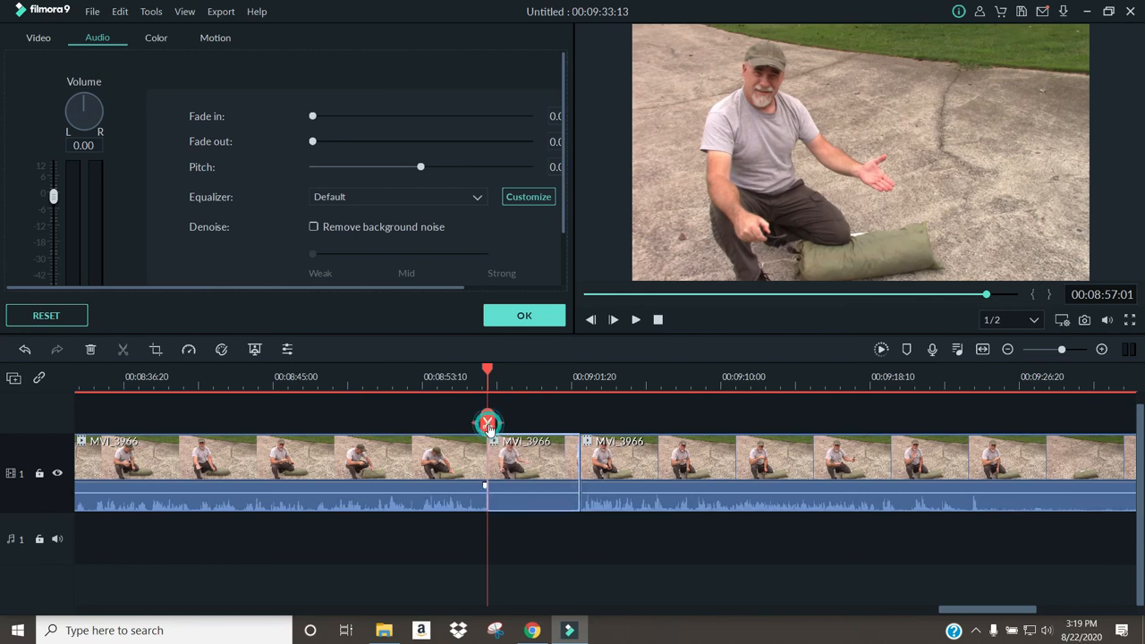
right_click(529, 466)
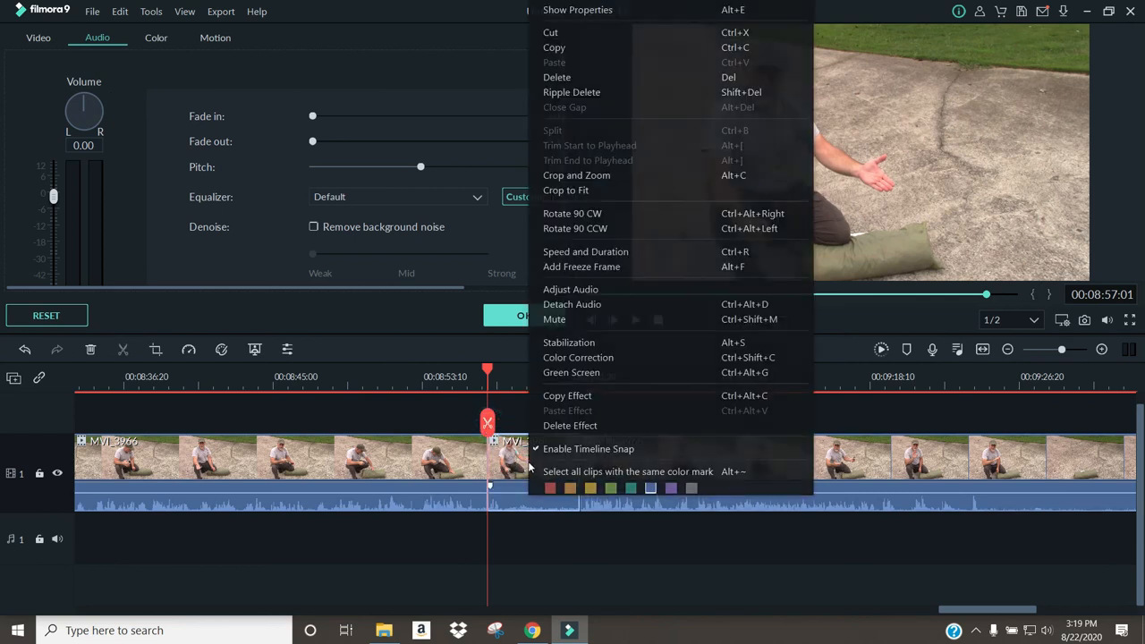
left_click(588, 77)
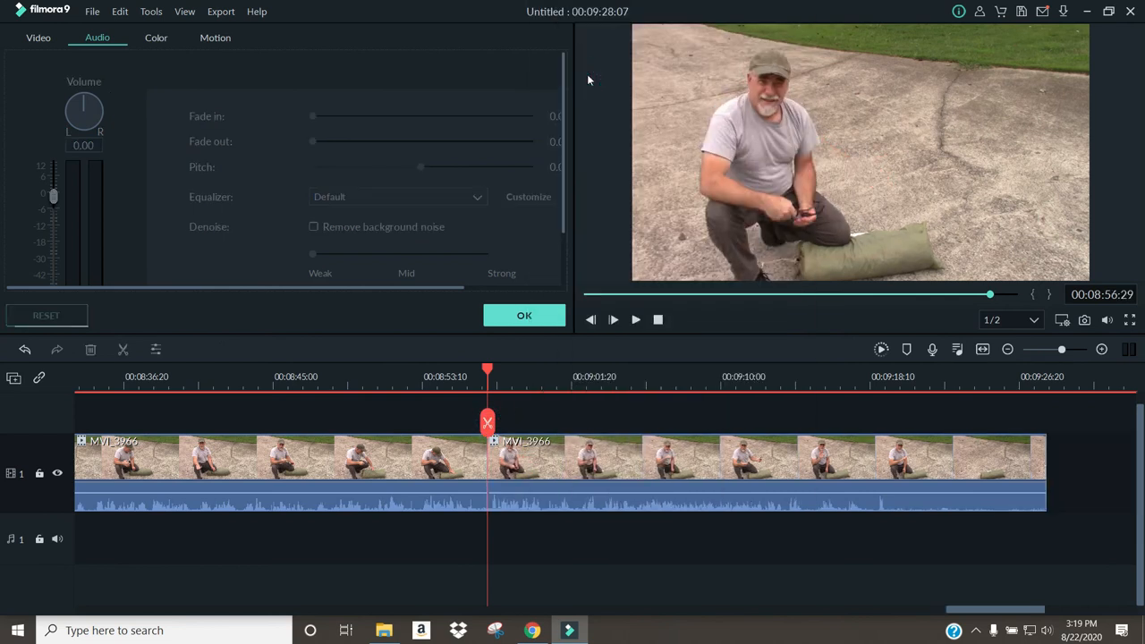
Add a Linear Wipe transition at the cut near 00:08:57 and play across it
left_click(530, 319)
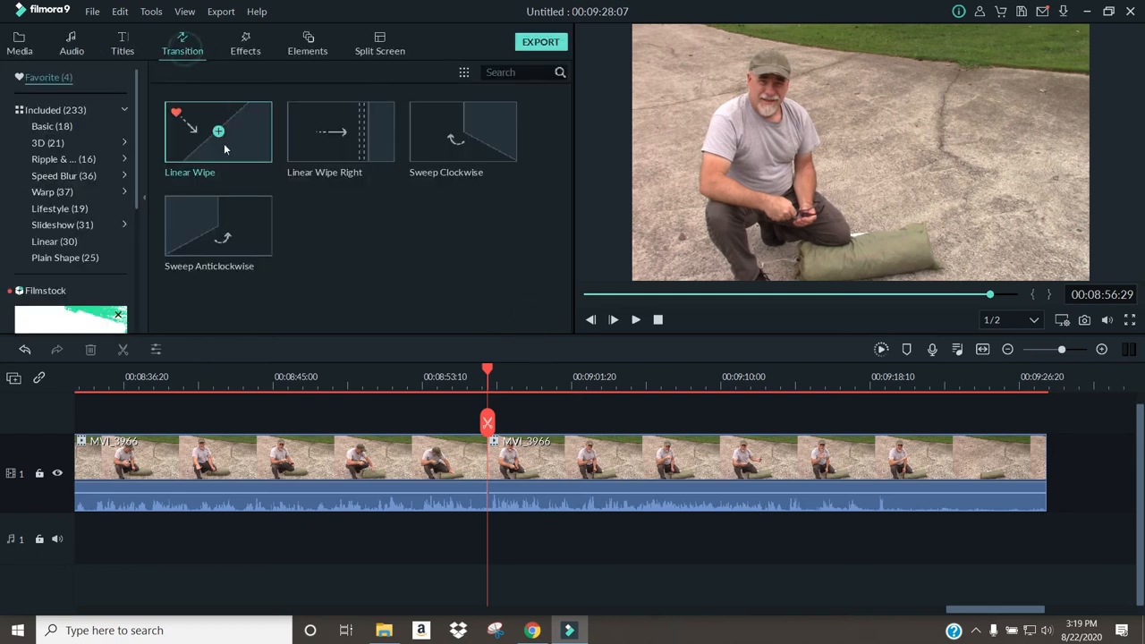
left_click_drag(230, 144, 485, 474)
left_click(473, 379)
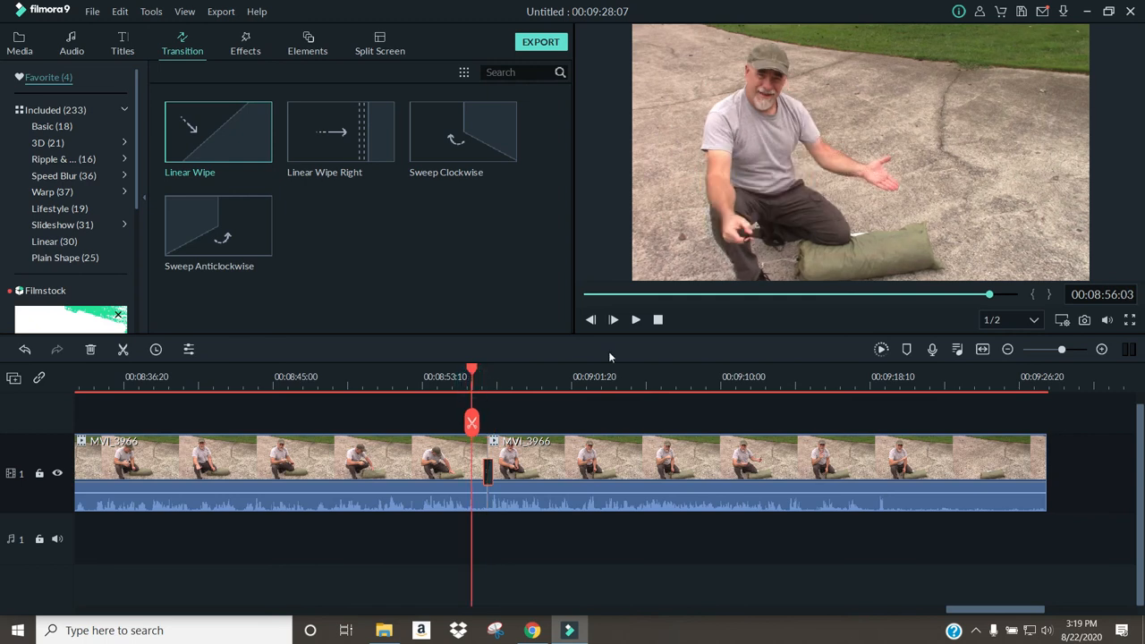
left_click(635, 323)
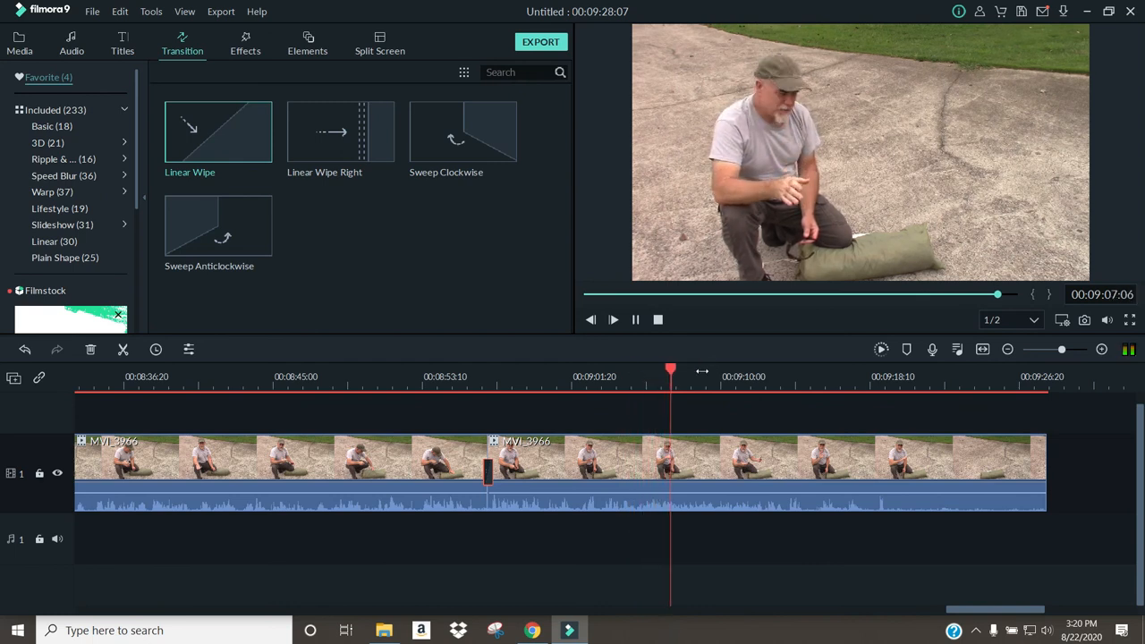
Split the last clip at 00:09:21:15, where only the bag remains in frame, and delete the remainder
left_click(635, 320)
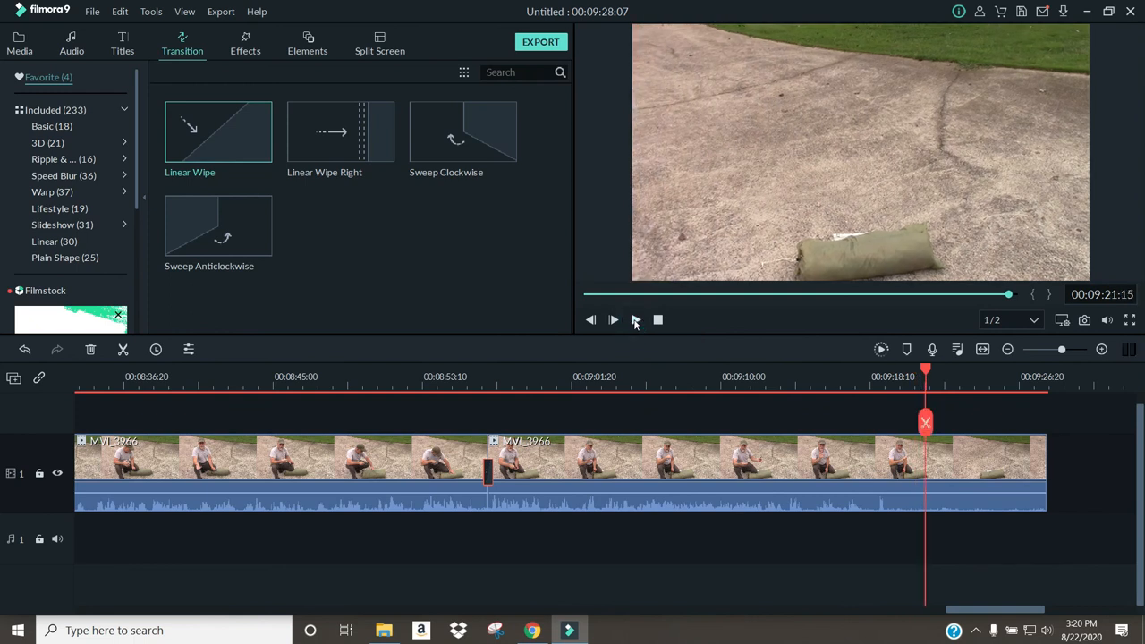
left_click(925, 424)
left_click(949, 455)
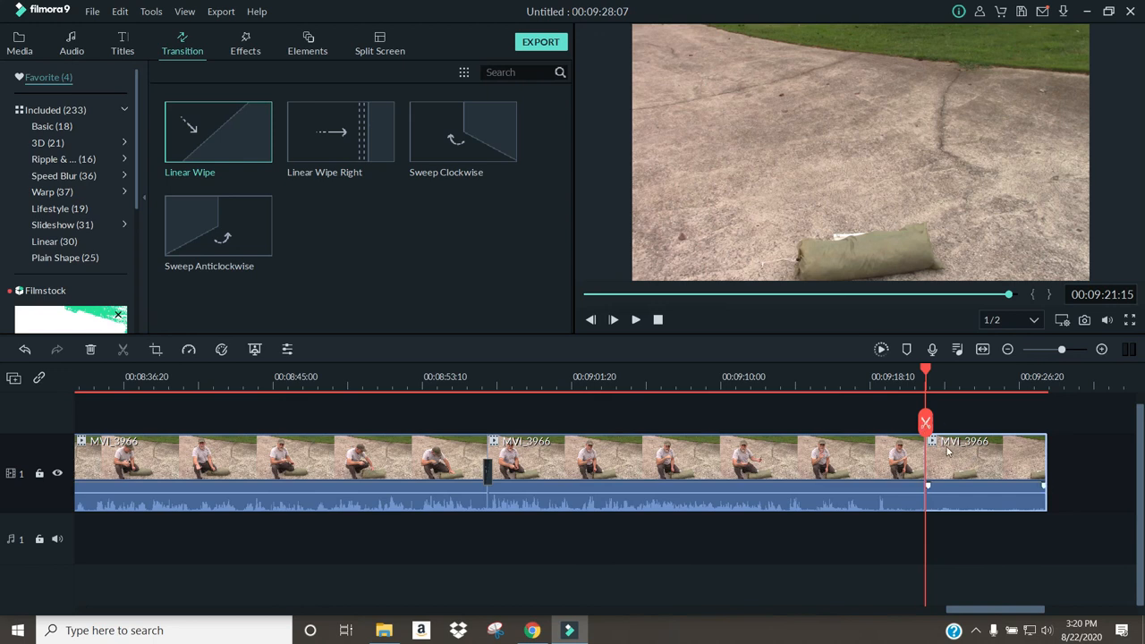
right_click(990, 464)
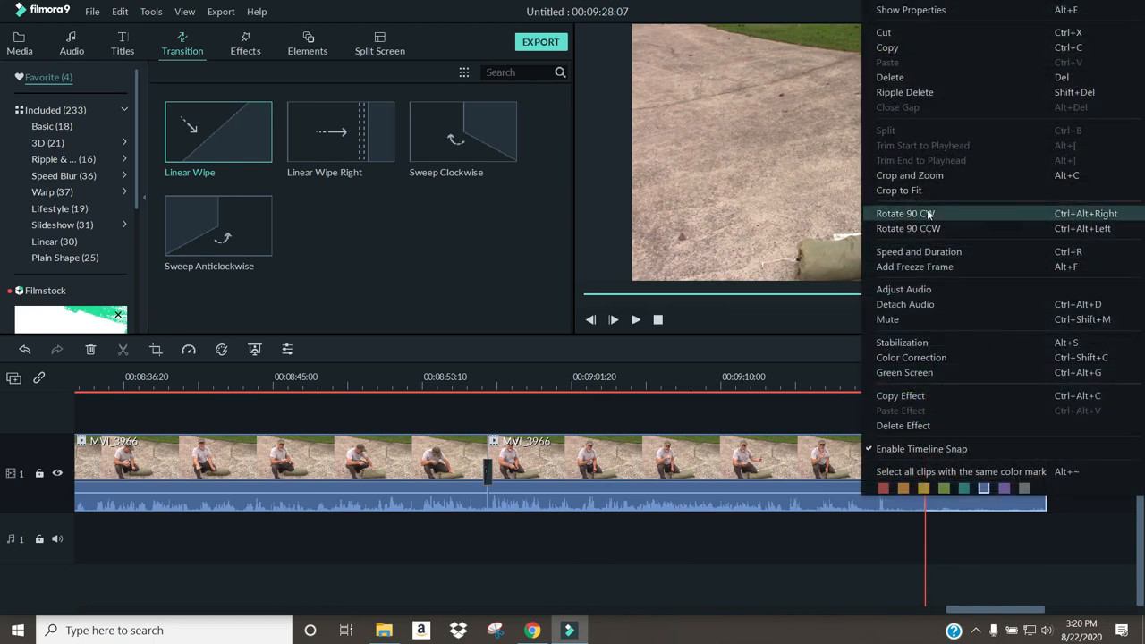
left_click(905, 78)
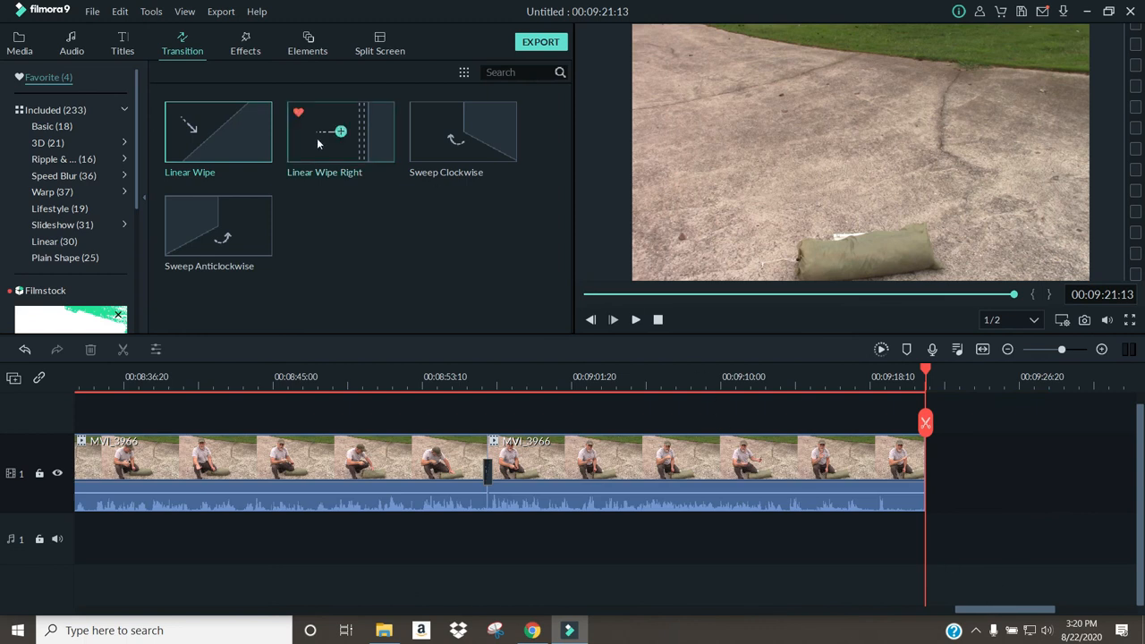
Append the Closer title to the end of the video and place a Sweep Clockwise transition between the last clip and the title
left_click(122, 41)
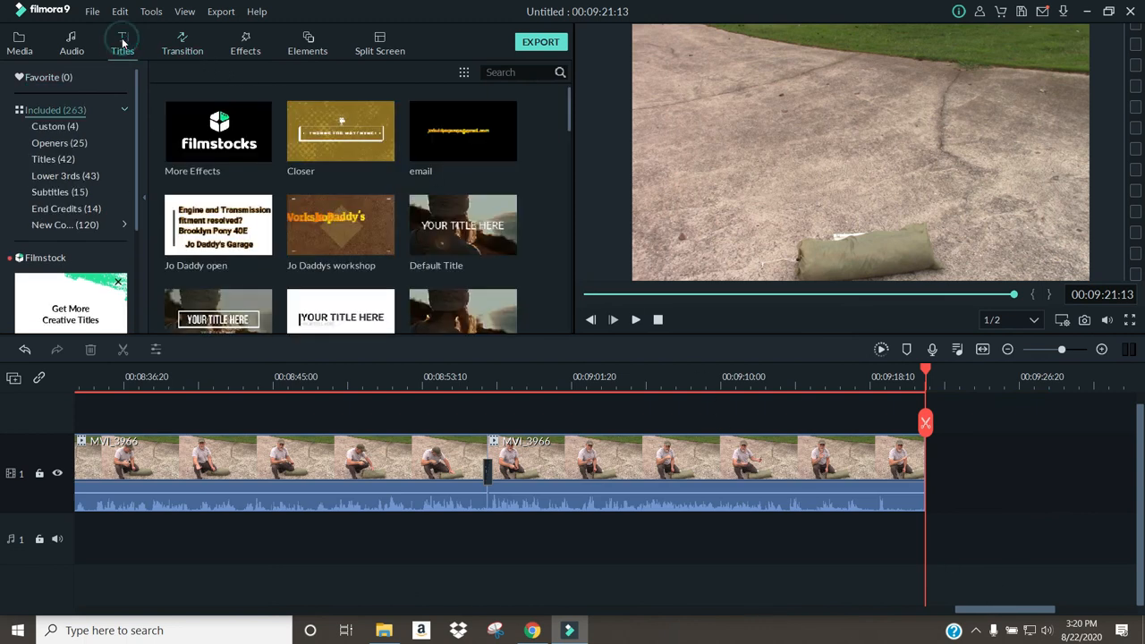
left_click(341, 132)
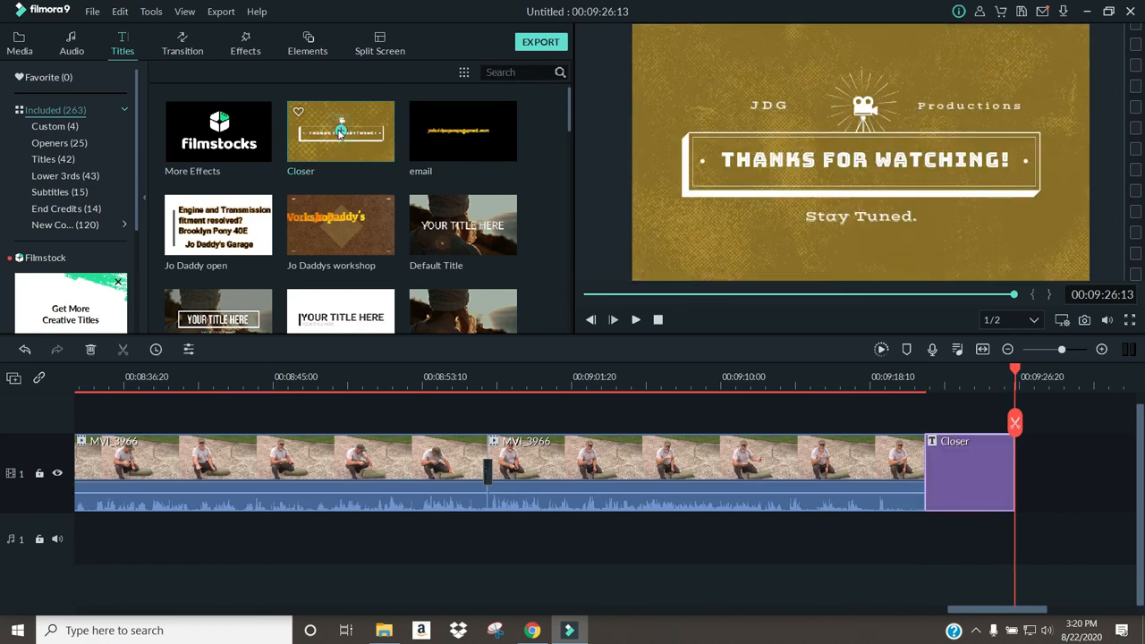
left_click(183, 45)
left_click_drag(496, 153, 927, 477)
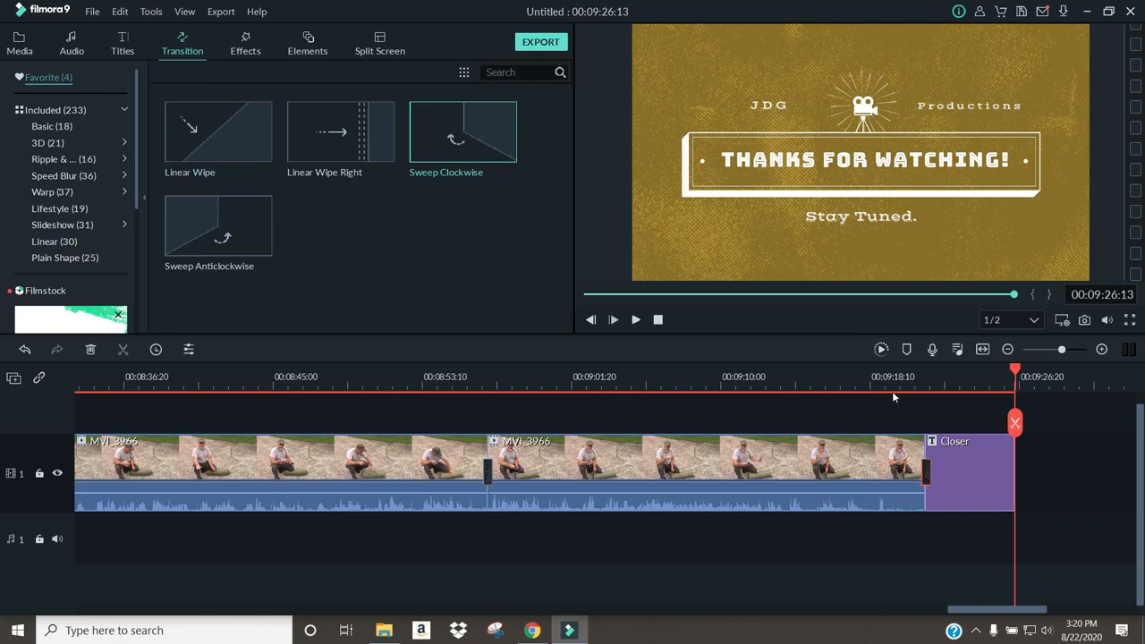
Play the transition into the closing title and start a preview render of the timeline
left_click(887, 380)
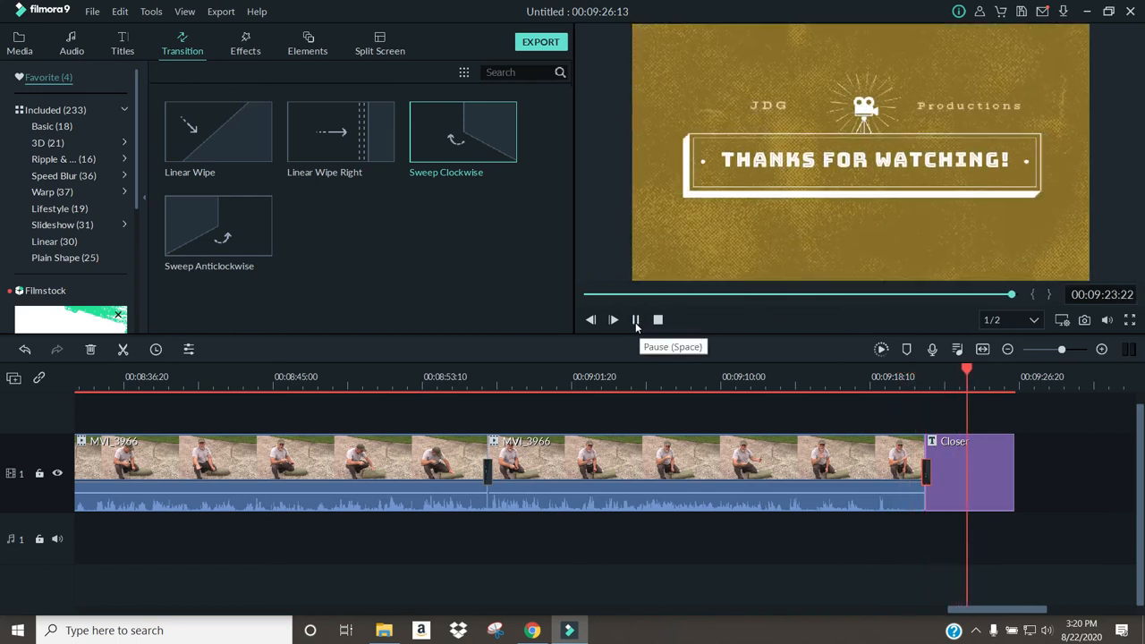
left_click(635, 320)
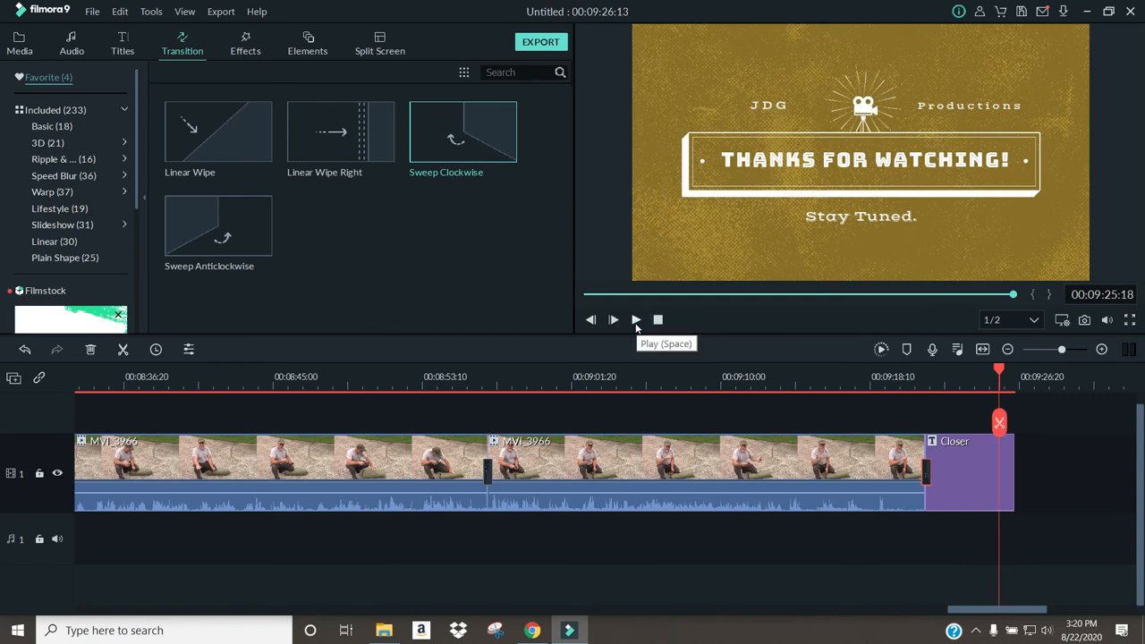
left_click(881, 350)
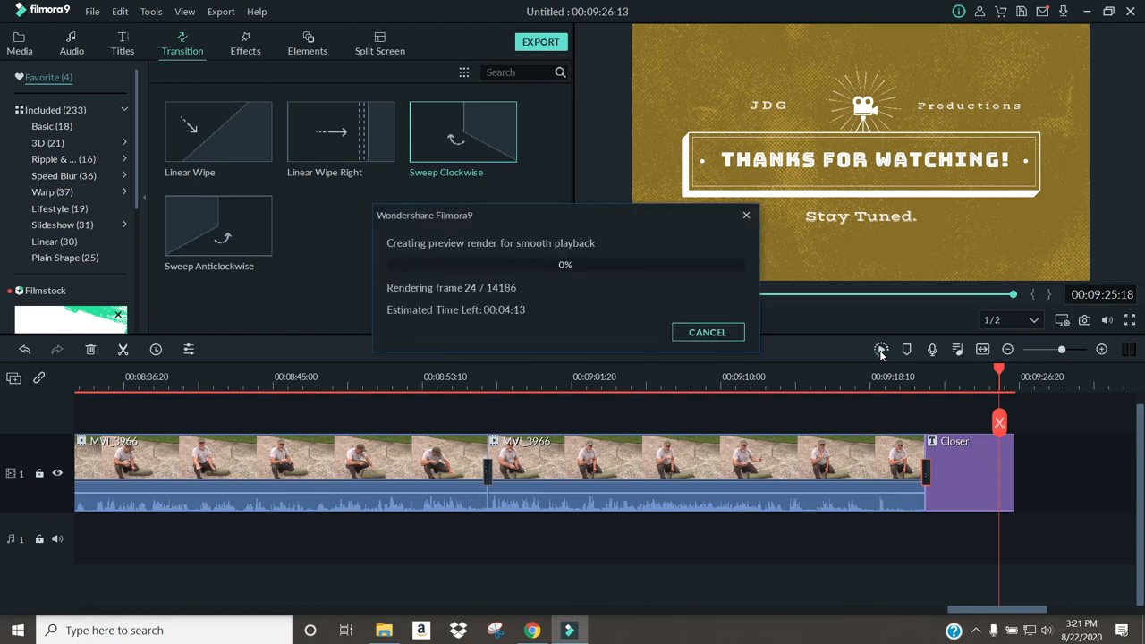